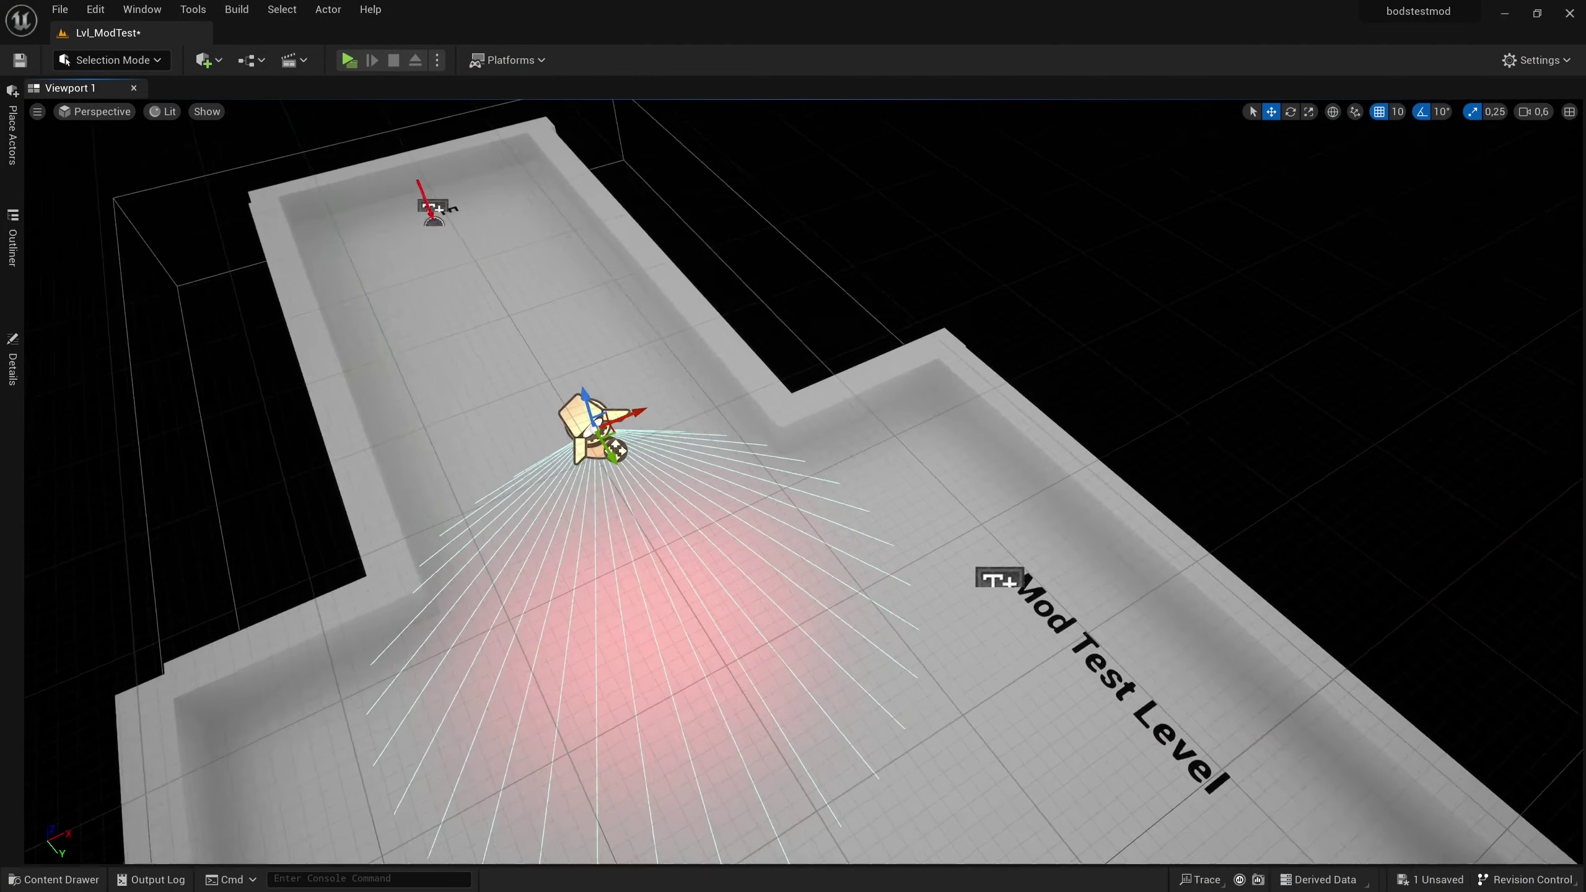
Fly the viewport camera to view Lvl_ModTest and the red spotlight cone from the side.
mouse_move(486, 447)
right_mouse_down()
mouse_move(687, 448)
mouse_move(688, 553)
right_mouse_up()
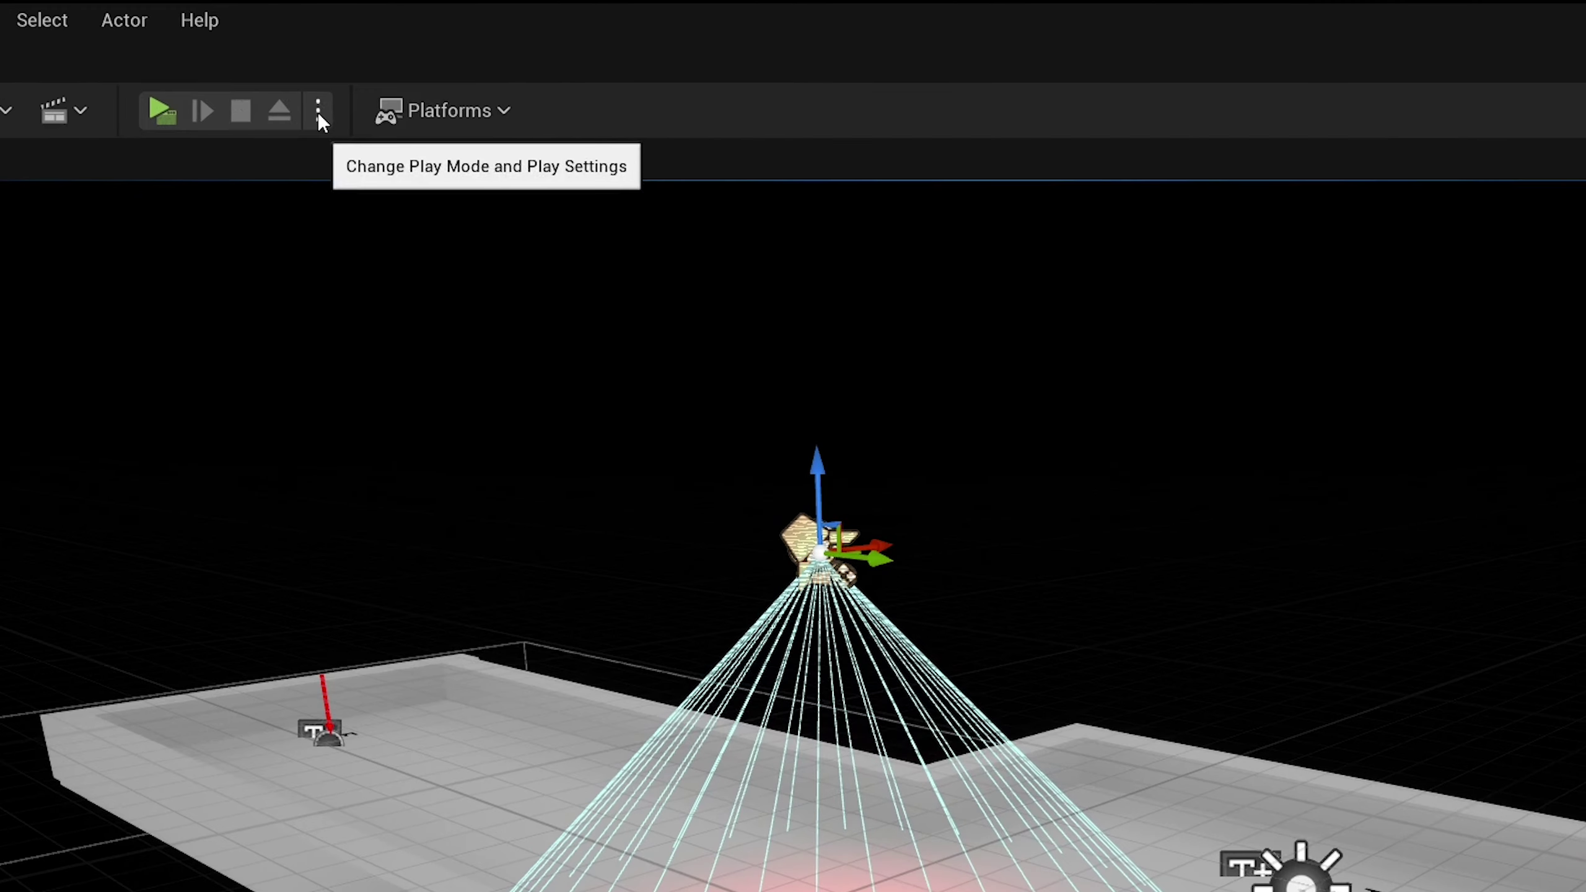
Run a 2-player New Editor Window preview, stop it with Esc, and reopen the play options.
left_click(428, 66)
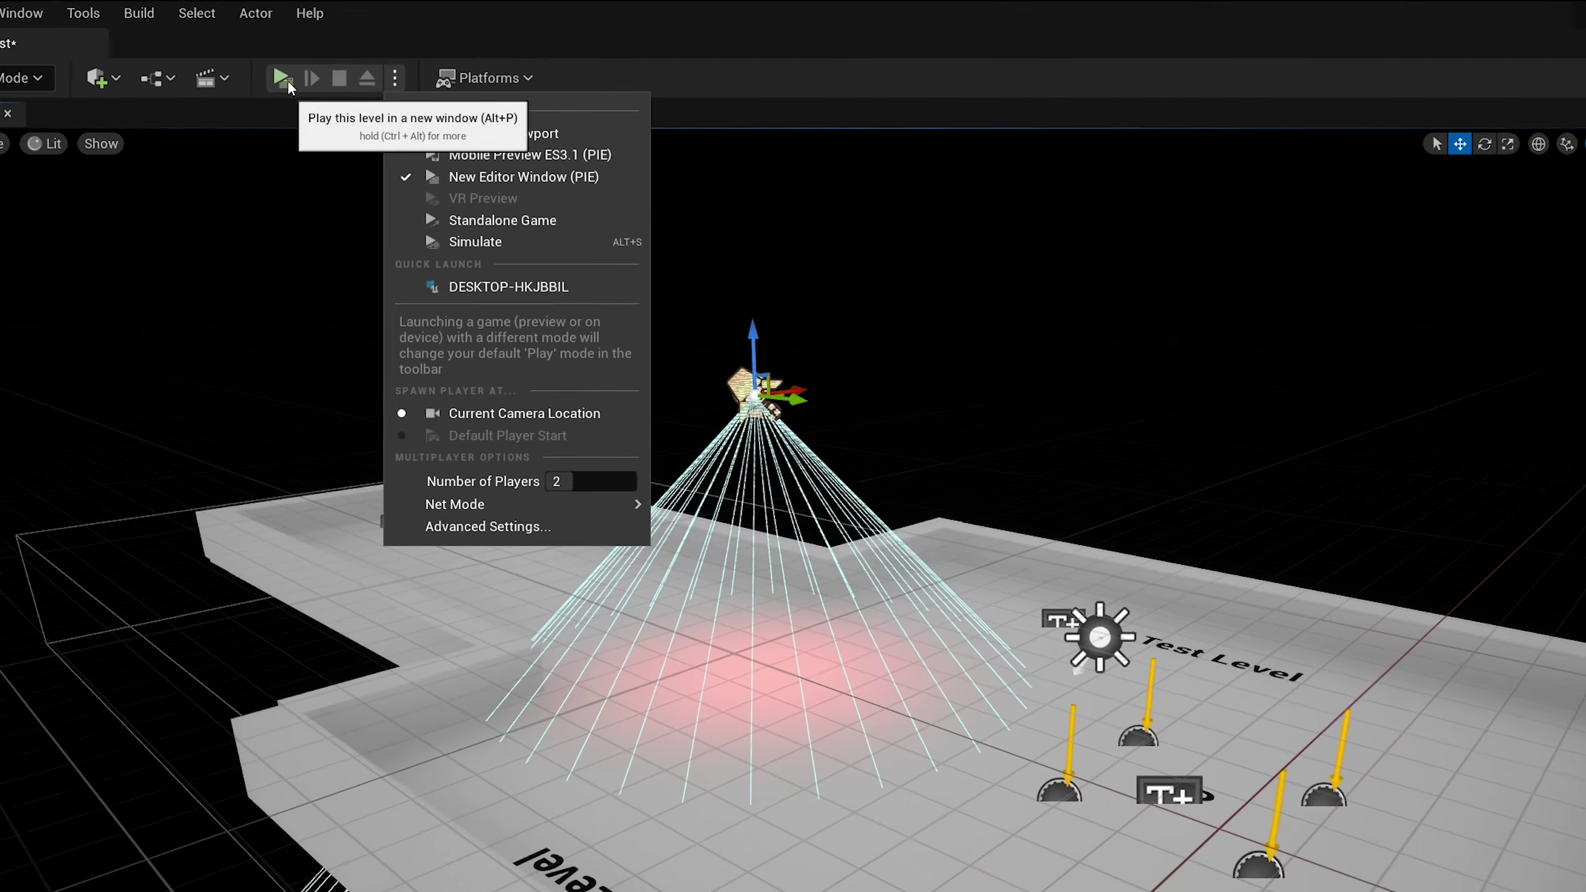
left_click(354, 62)
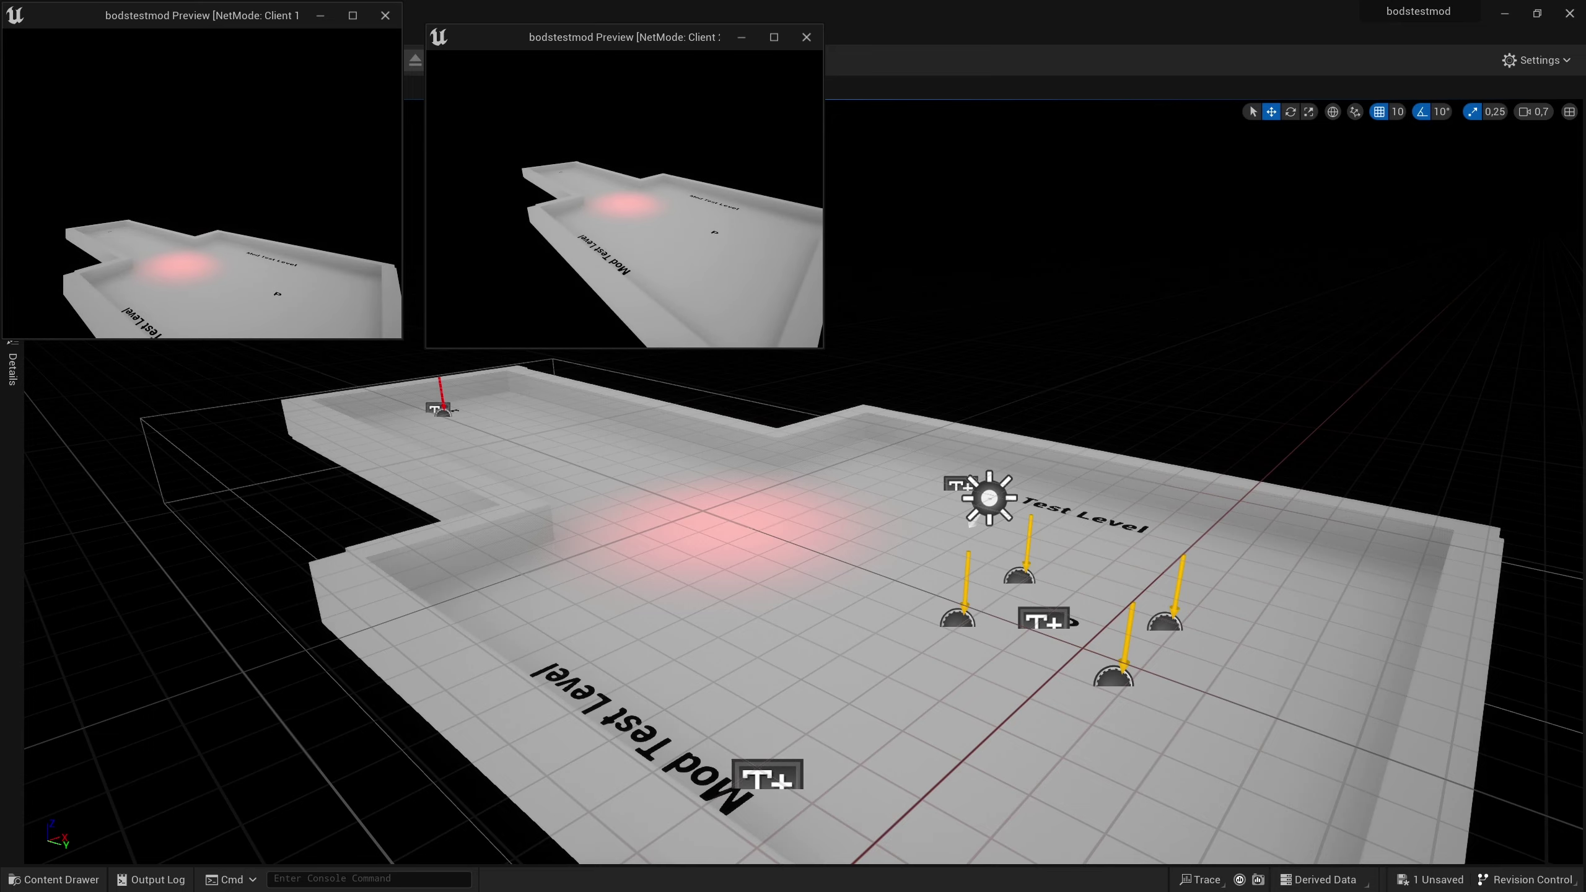
key("Escape")
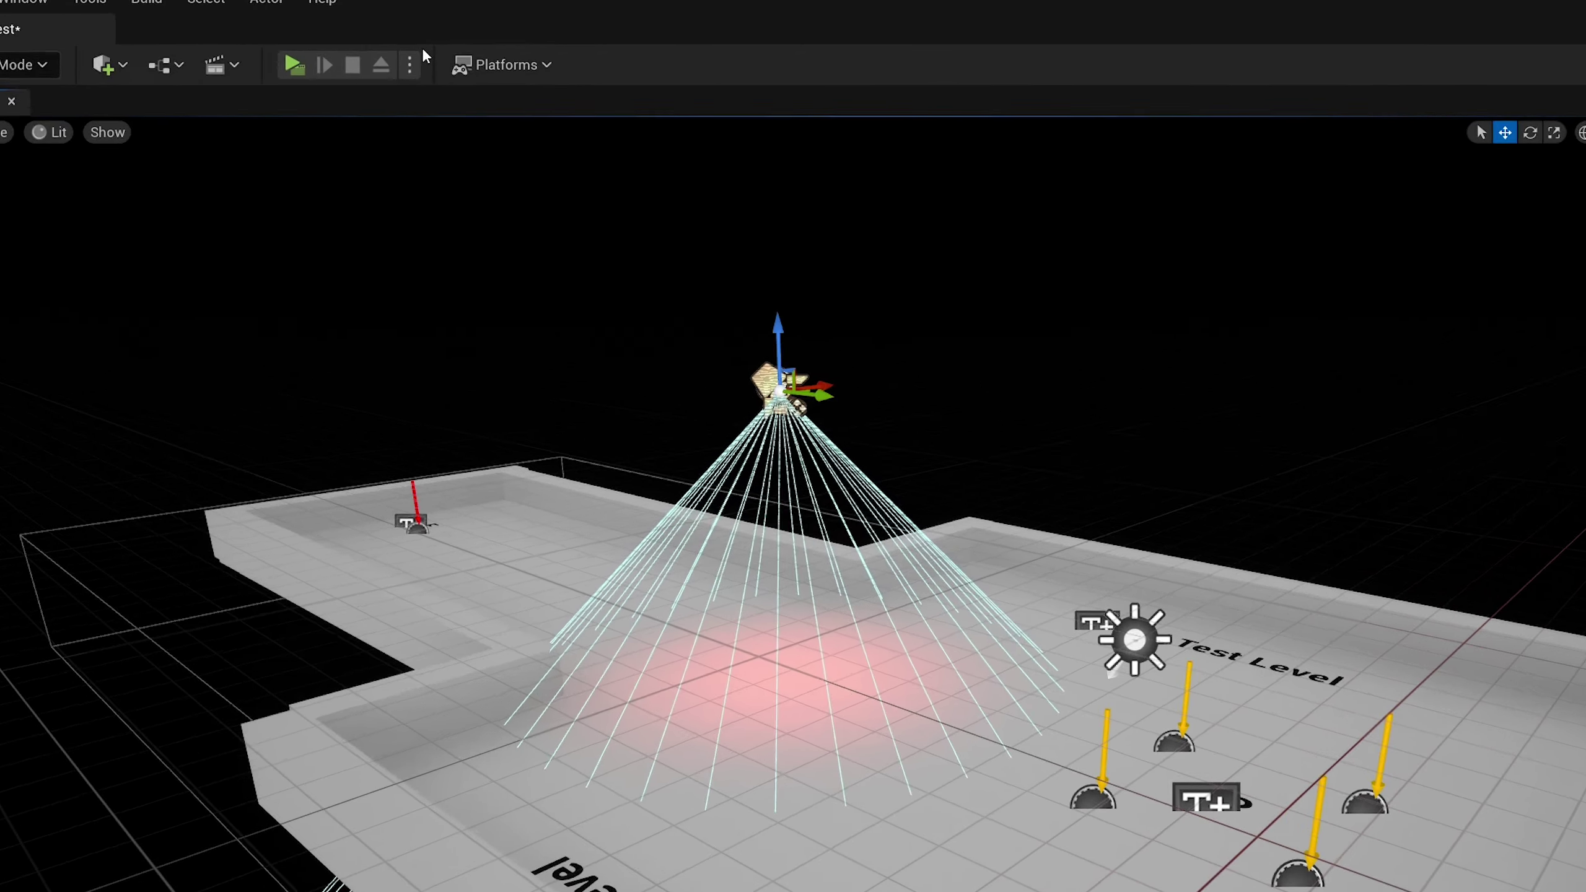
left_click(321, 79)
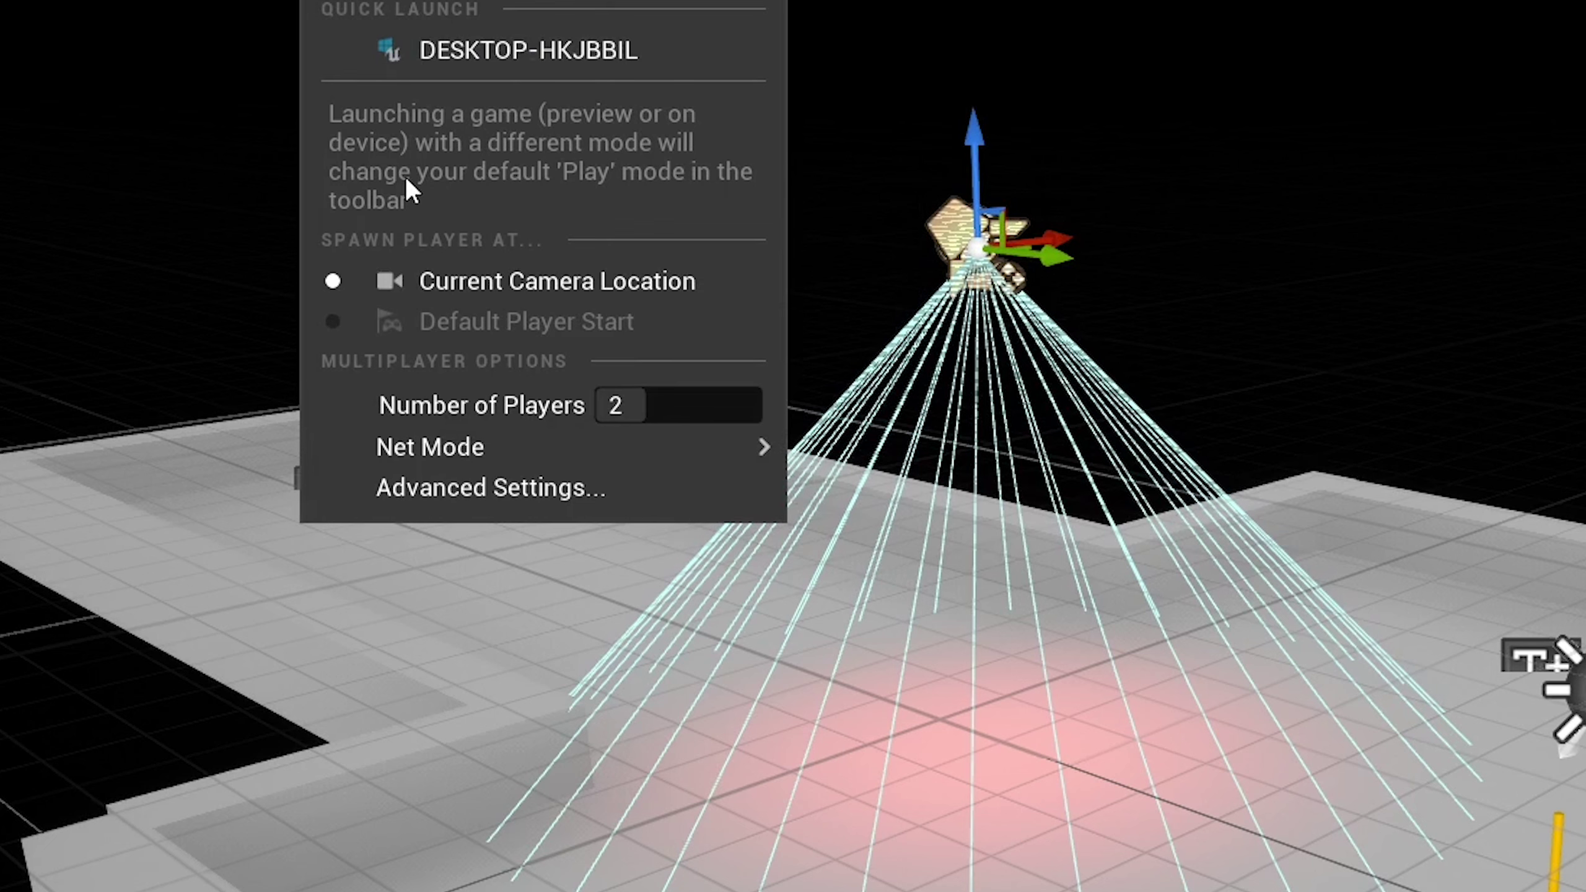
Check the Net Mode choices (Standalone, Listen Server, Client), then show the Listen vs Dedicated sketch.
mouse_move(444, 447)
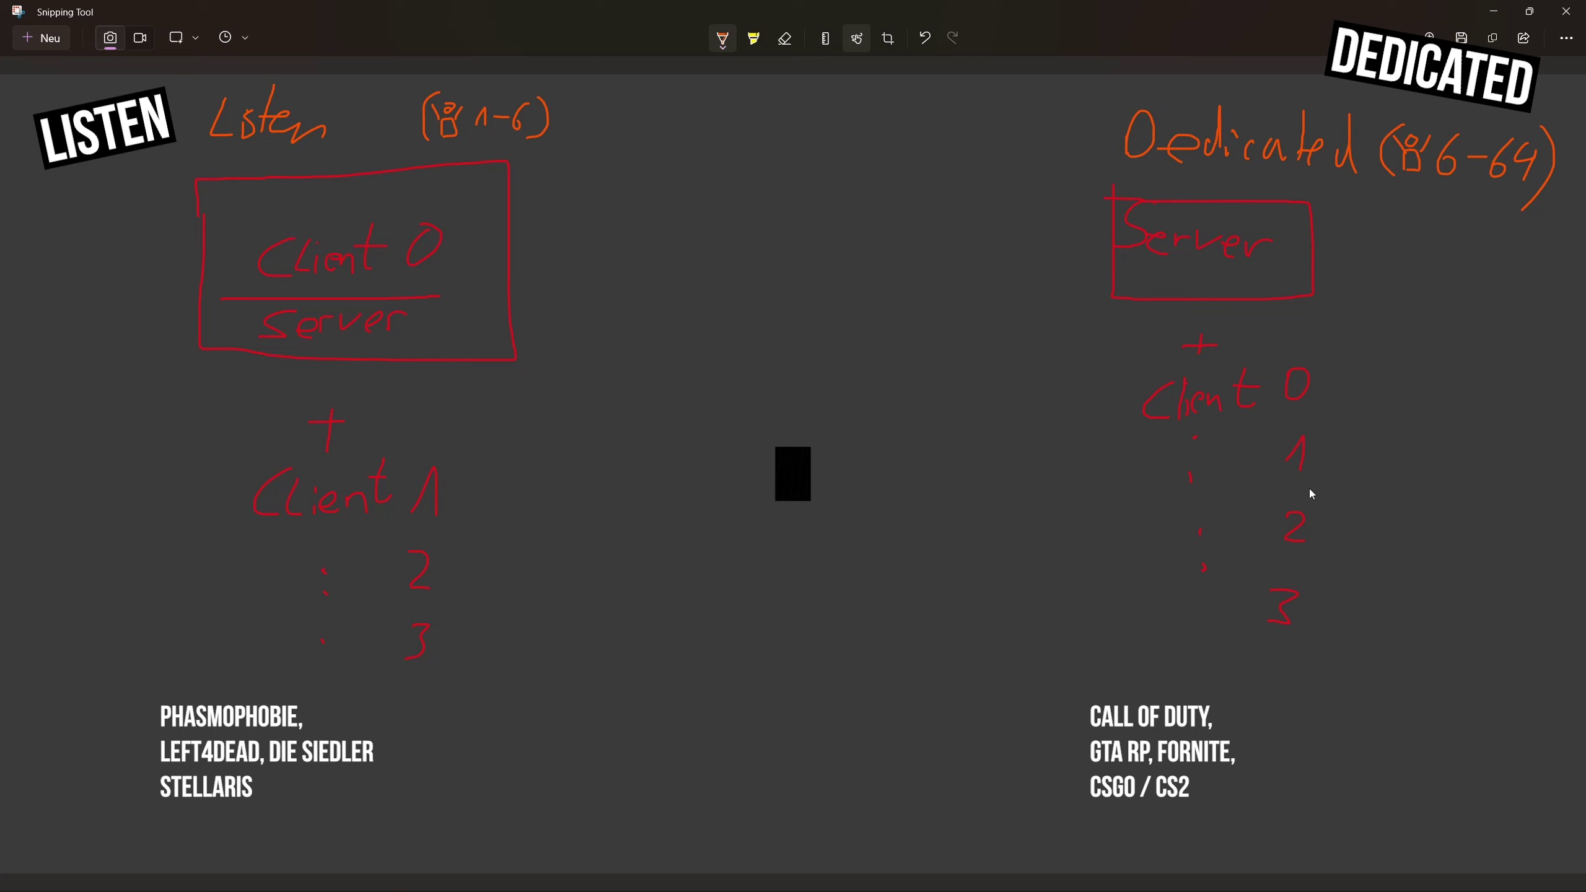
Try orange loops around the whole Listen and Dedicated diagrams, undoing each.
left_click_drag(173, 105, 188, 94)
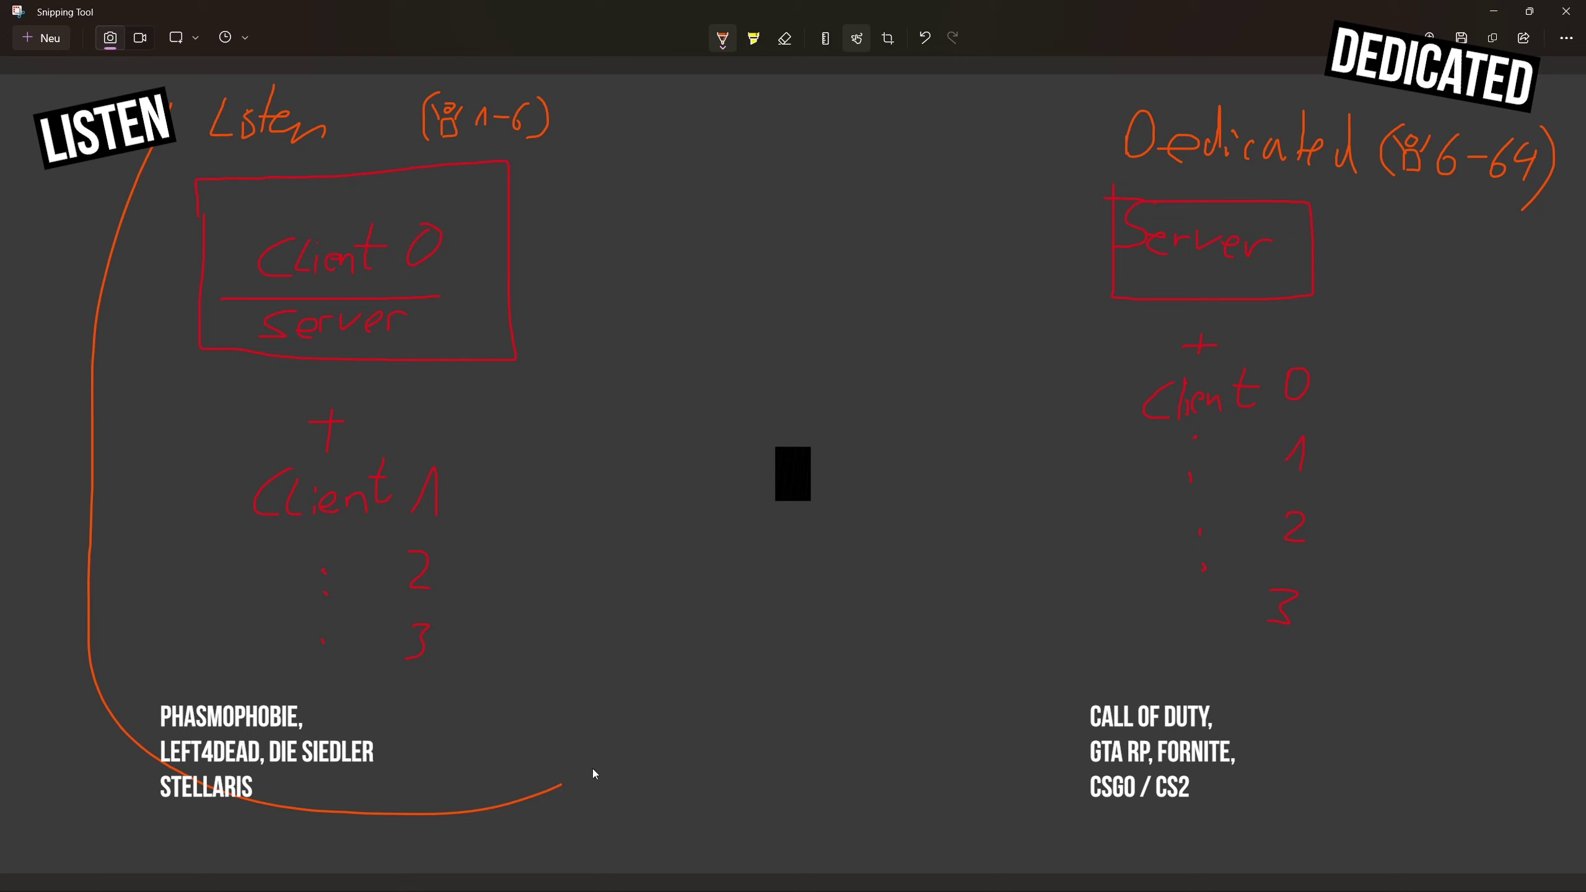
key("ctrl+z")
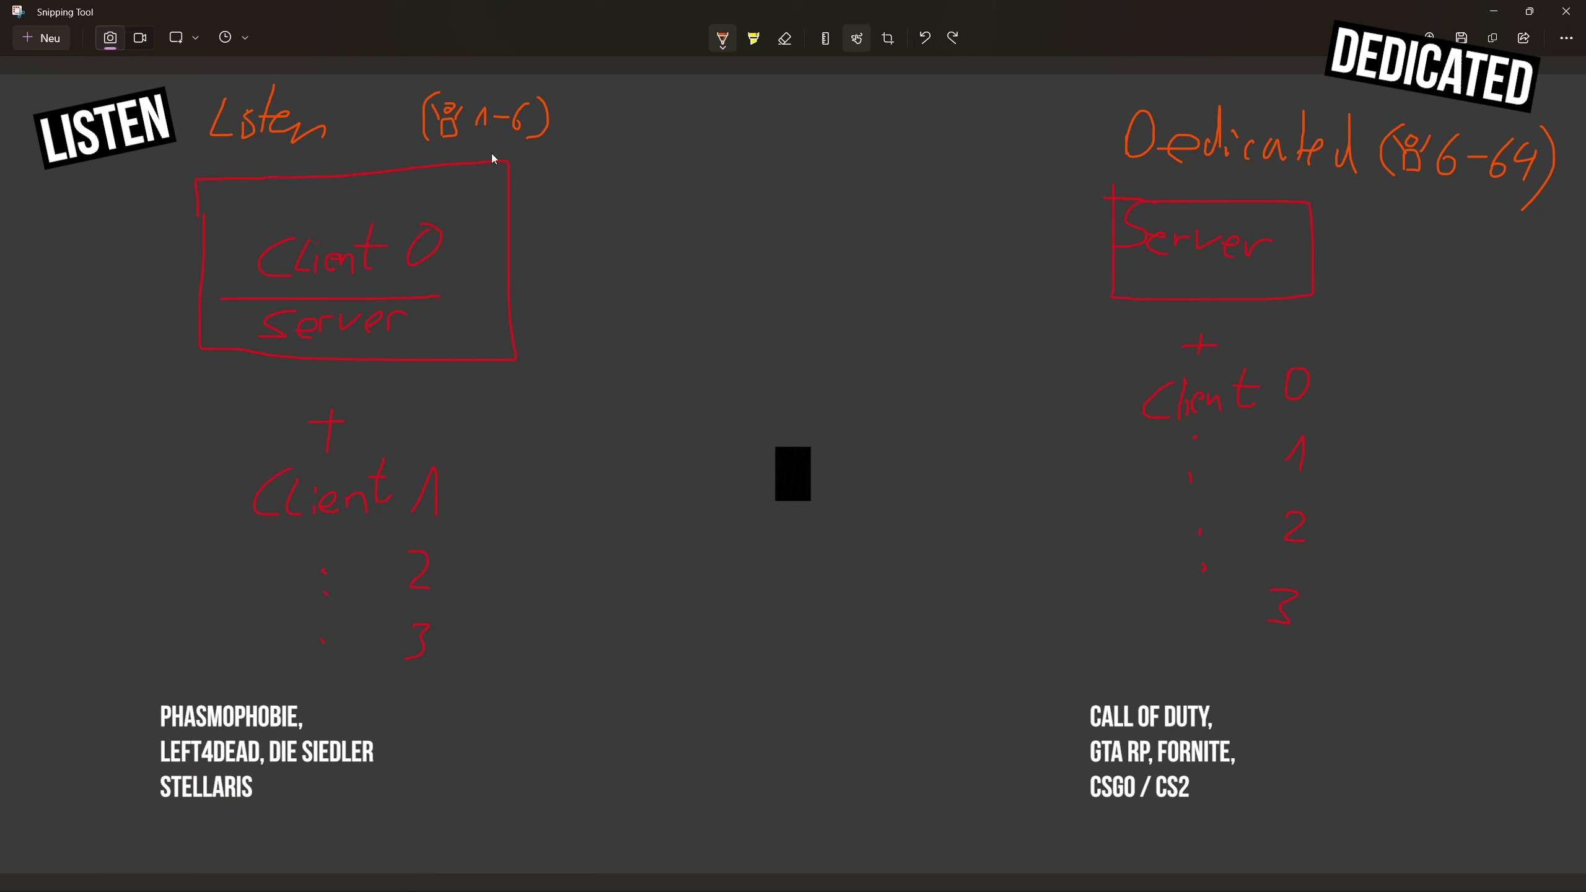
left_click_drag(1233, 100, 1194, 94)
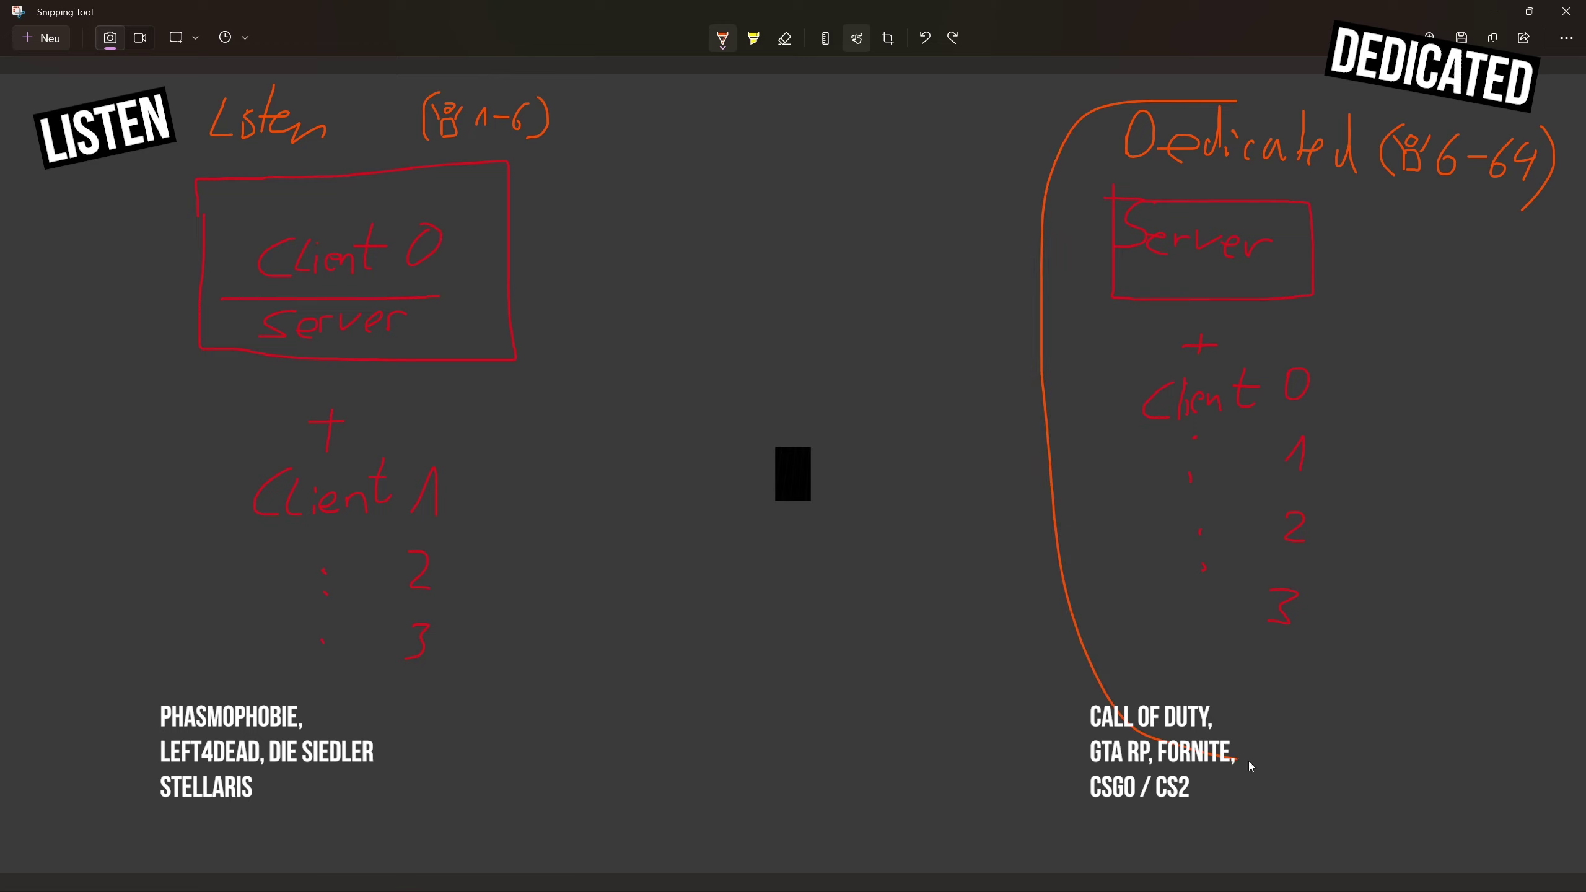
key("ctrl+z")
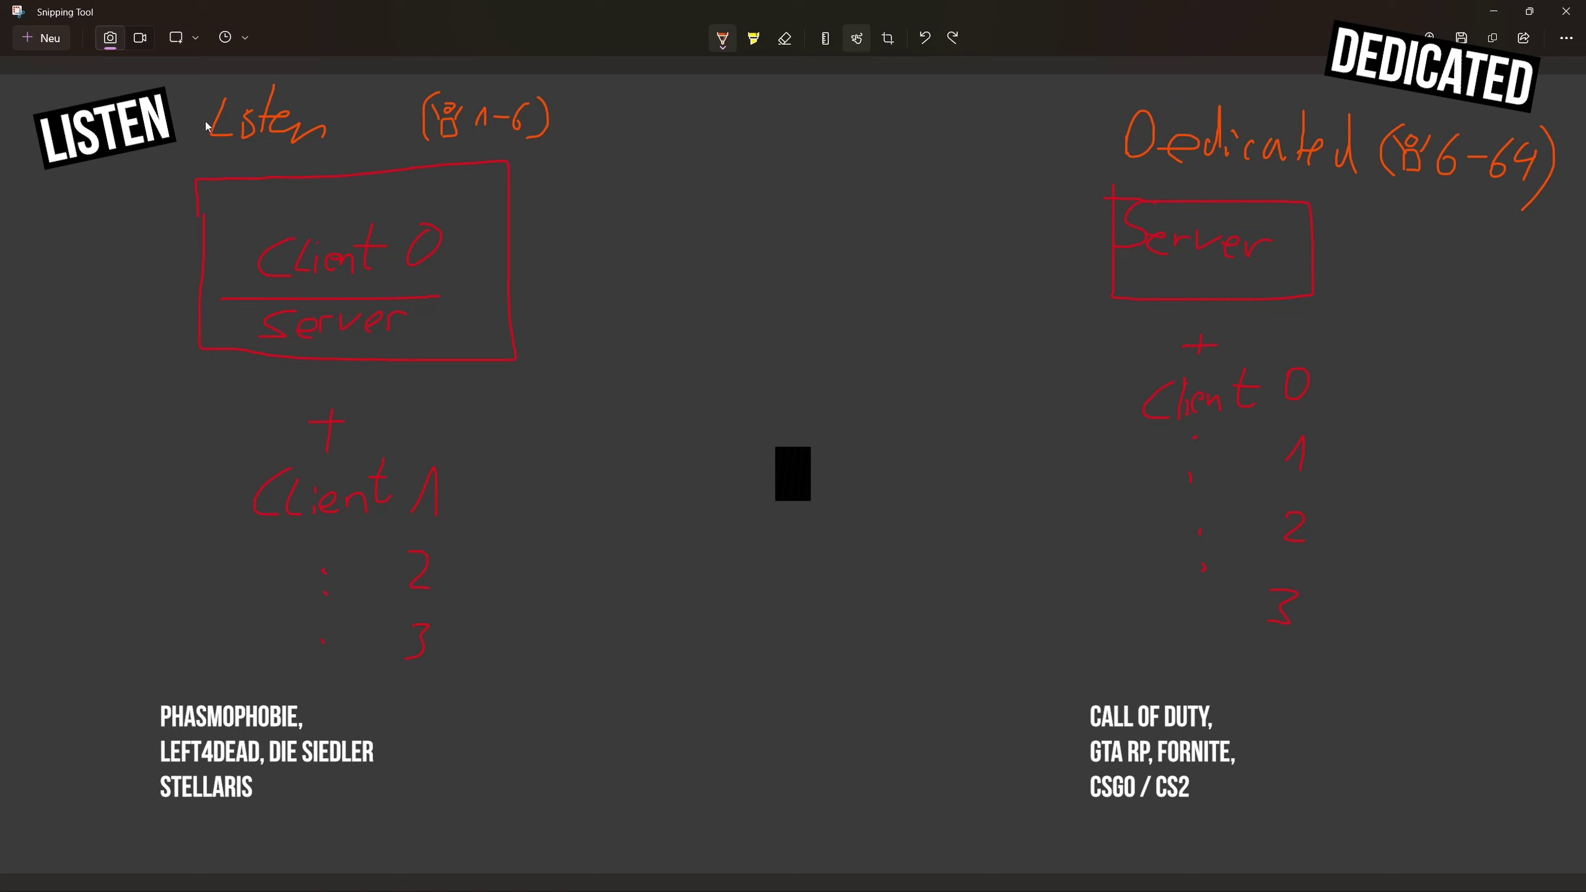
mouse_move(160, 148)
left_mouse_down()
mouse_move(366, 762)
mouse_move(606, 145)
mouse_move(223, 70)
mouse_move(130, 85)
left_mouse_up()
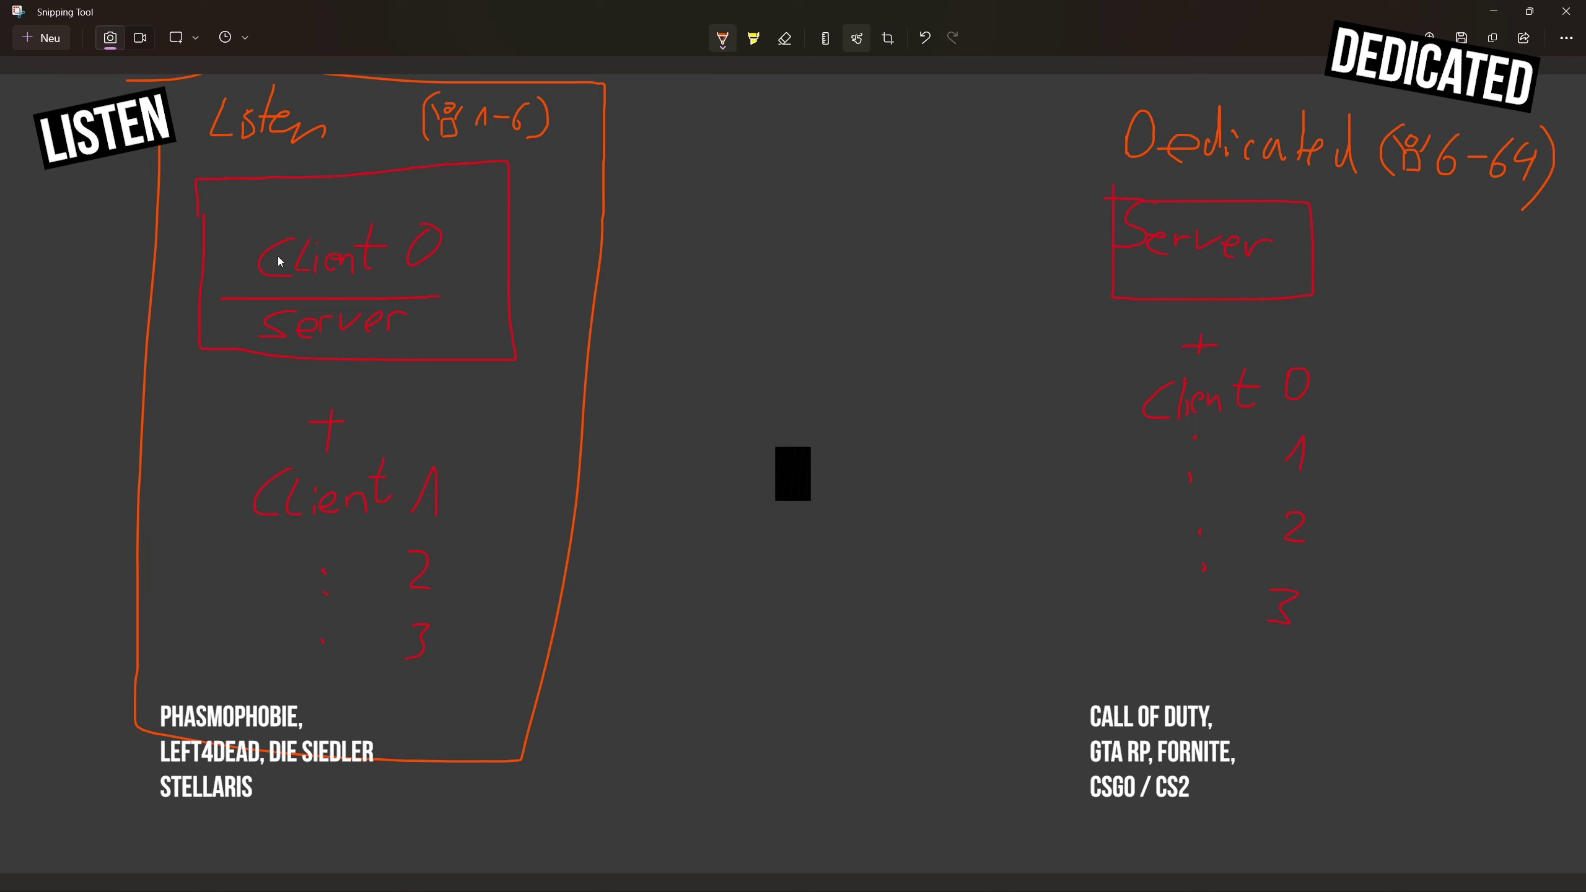
key("ctrl+z")
After undoing trial marks on Client 0 and Server, draw an orange box around Client 1.
mouse_move(301, 223)
left_mouse_down()
mouse_move(459, 303)
mouse_move(298, 220)
left_mouse_up()
key("ctrl+z")
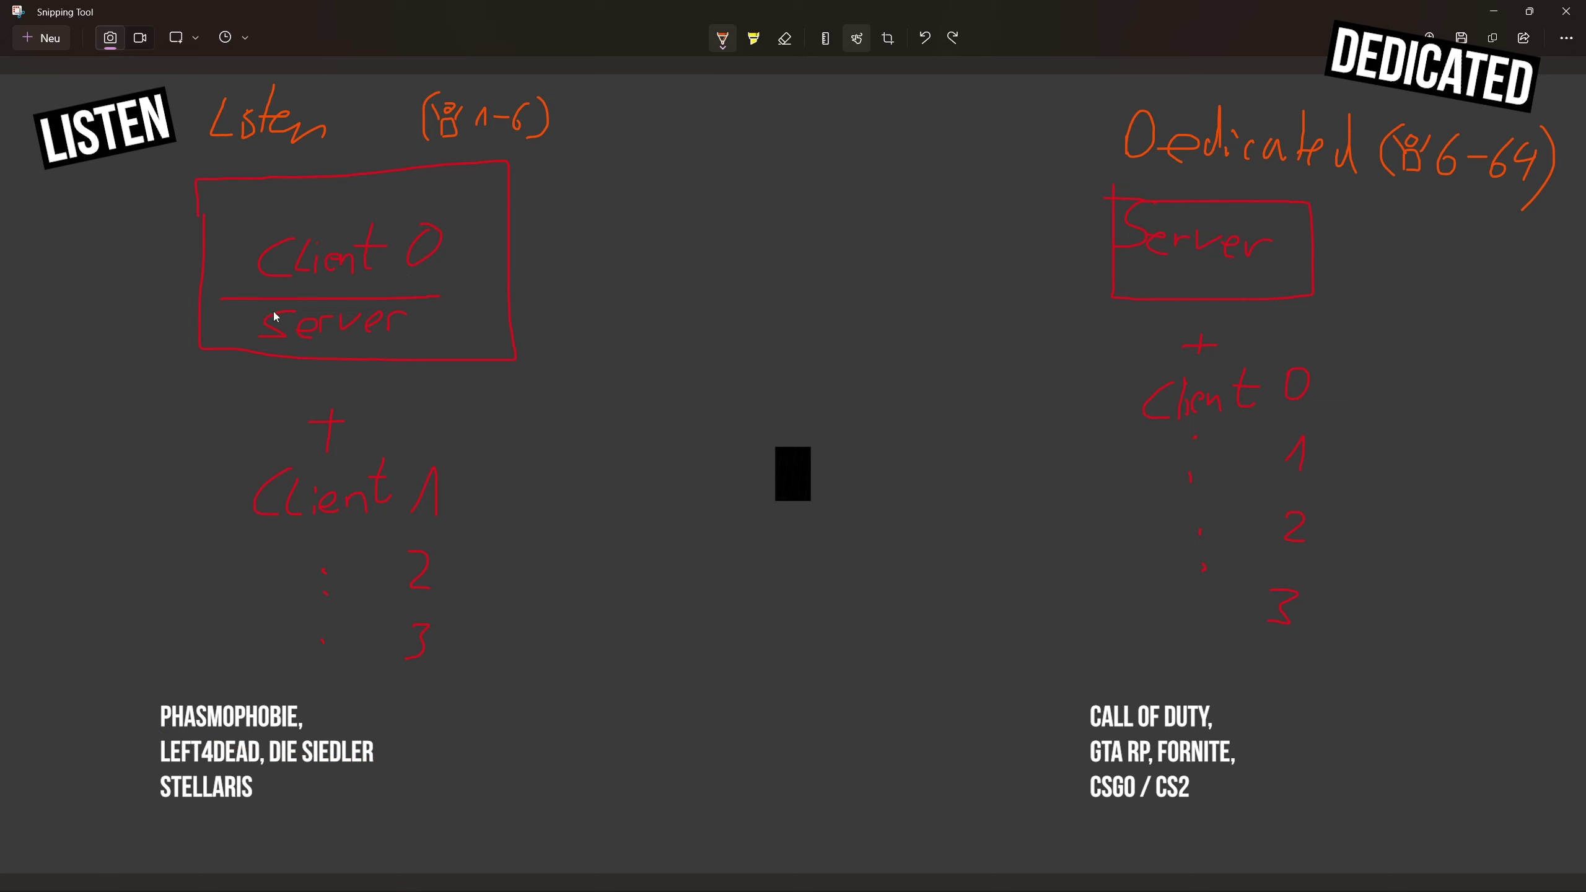
mouse_move(270, 304)
left_mouse_down()
mouse_move(309, 299)
mouse_move(250, 299)
left_mouse_up()
key("ctrl+z")
left_click_drag(459, 237, 473, 329)
key("ctrl+z")
left_click_drag(243, 450, 224, 497)
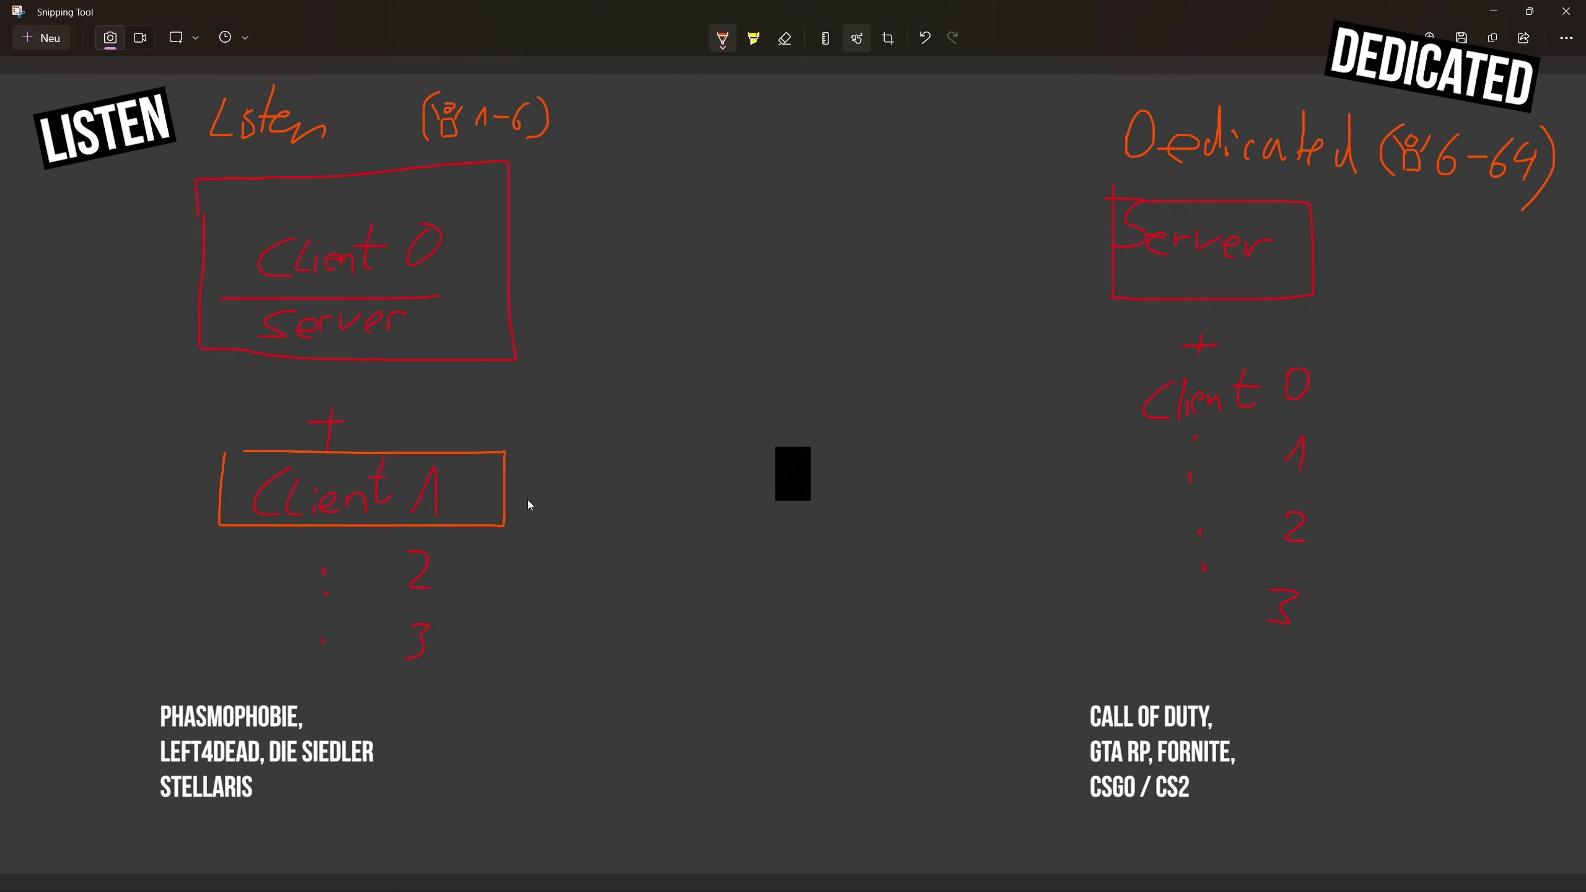
Draw orange curved arrows both ways between Client 1 and the Listen Server box.
left_click_drag(516, 498, 564, 372)
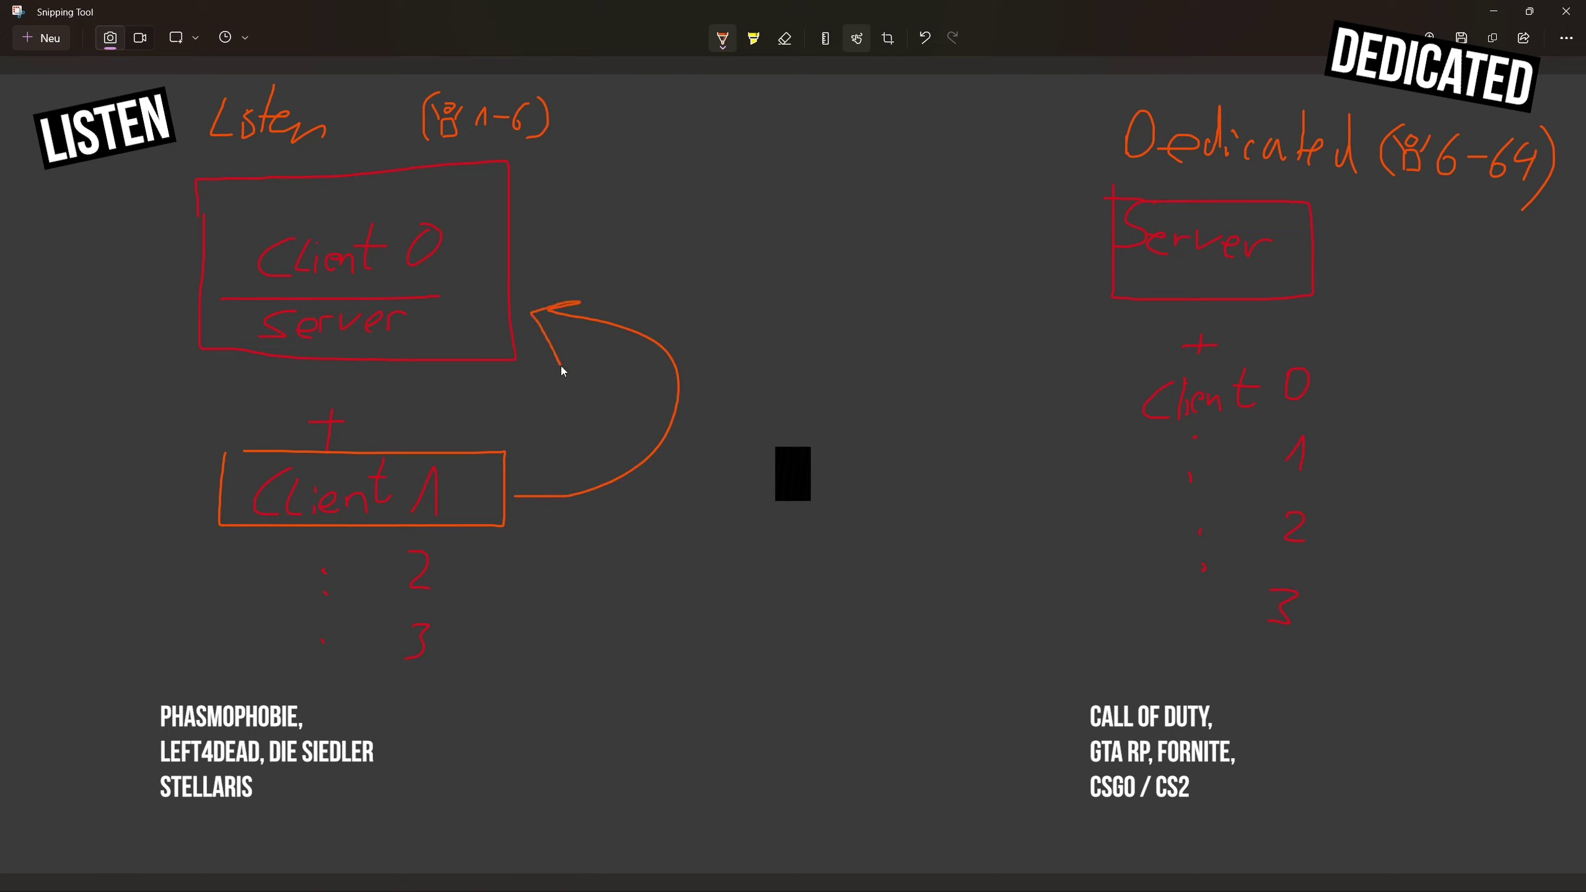
key("ctrl+z")
left_click_drag(427, 307, 281, 312)
key("ctrl+z")
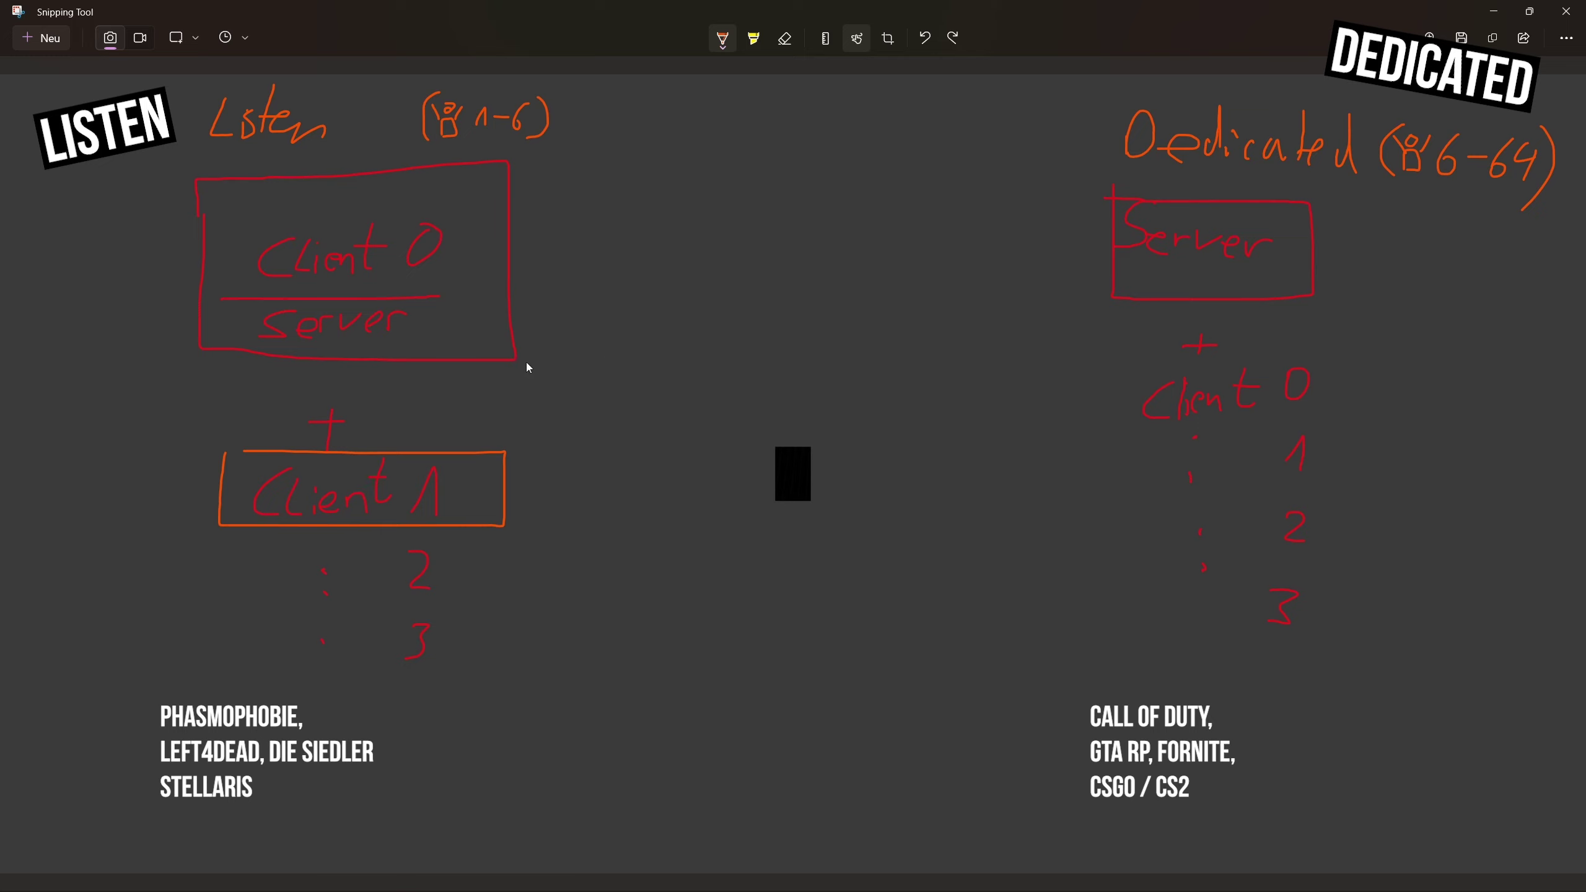
left_click_drag(543, 432, 556, 415)
mouse_move(545, 341)
left_mouse_down()
mouse_move(522, 344)
mouse_move(531, 373)
left_mouse_up()
left_click_drag(530, 305, 577, 480)
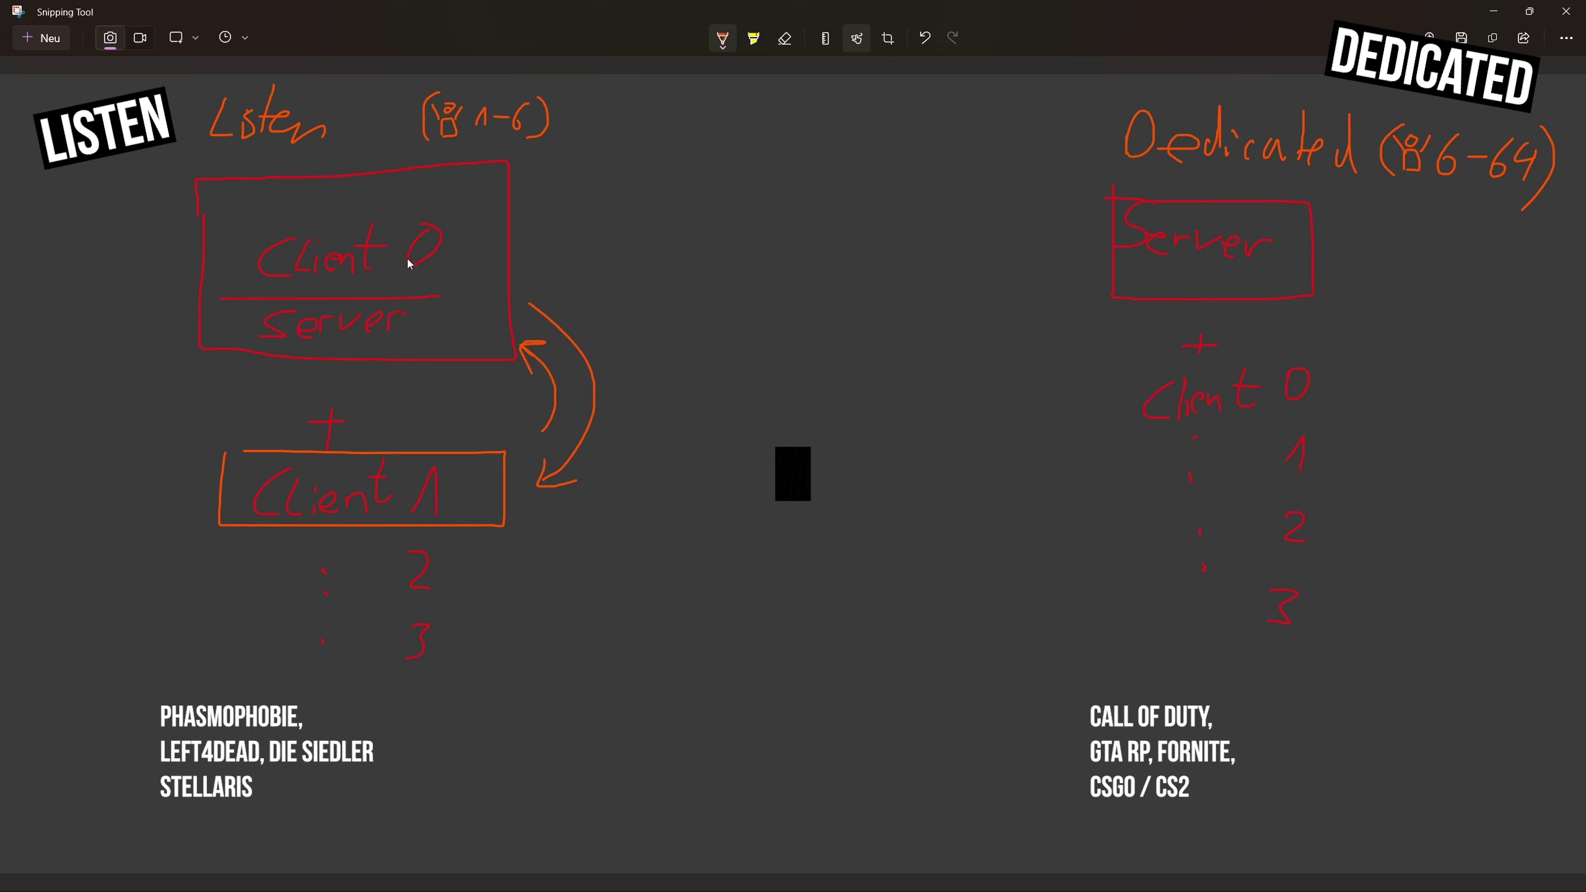
Try extra outlines around Client 0/Server and another arrow, undoing each.
mouse_move(238, 310)
left_mouse_down()
mouse_move(428, 354)
mouse_move(246, 293)
left_mouse_up()
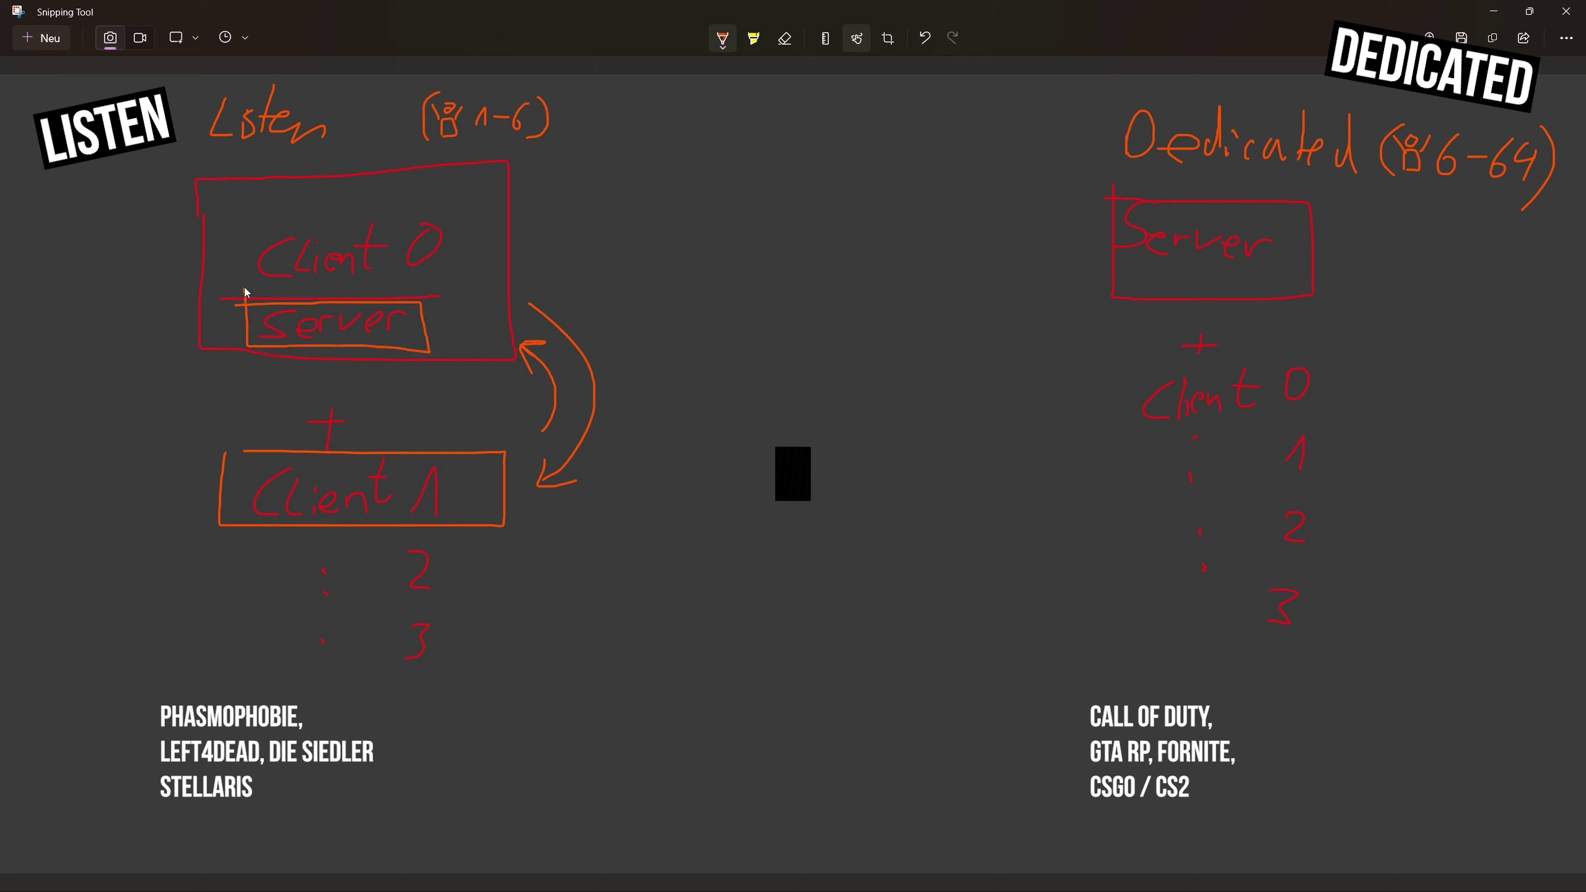
key("ctrl+z")
left_click_drag(393, 220, 282, 241)
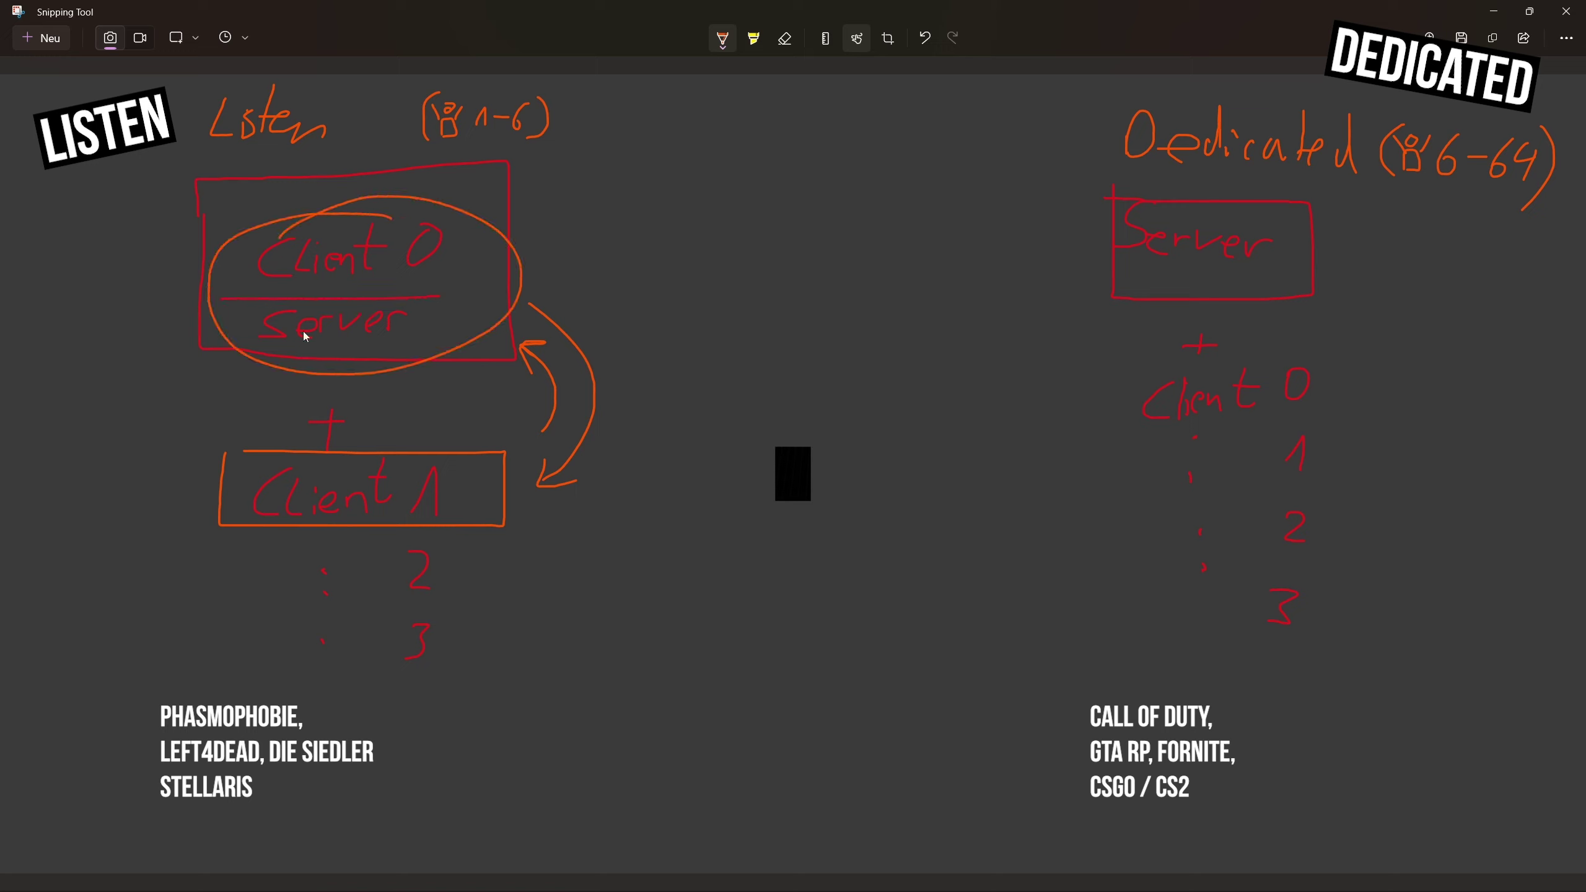
key("ctrl+z")
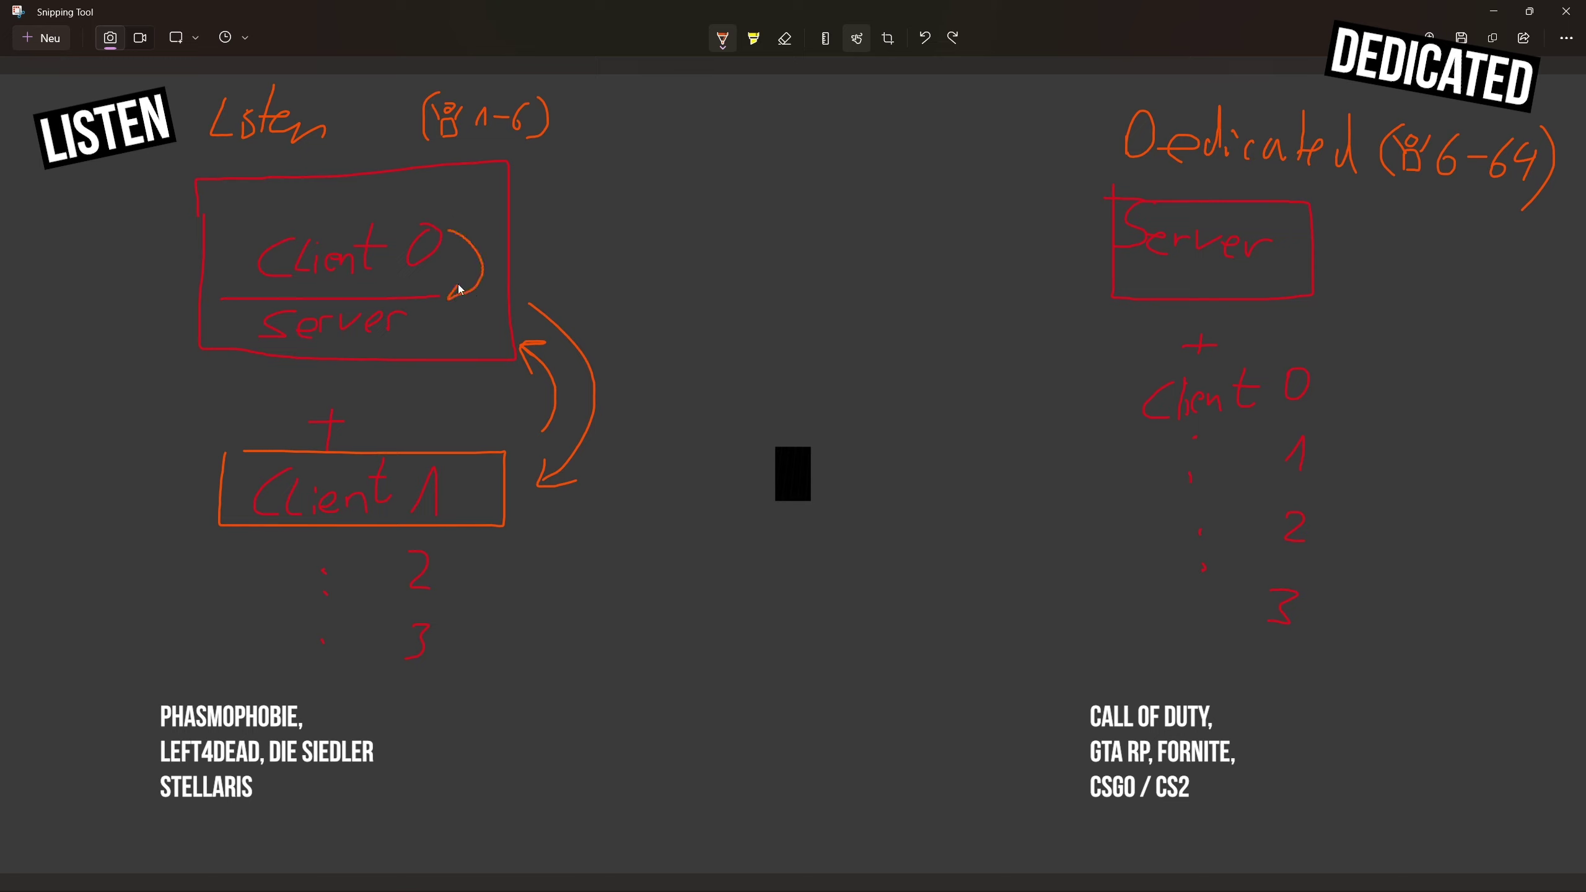
left_click_drag(441, 480, 499, 384)
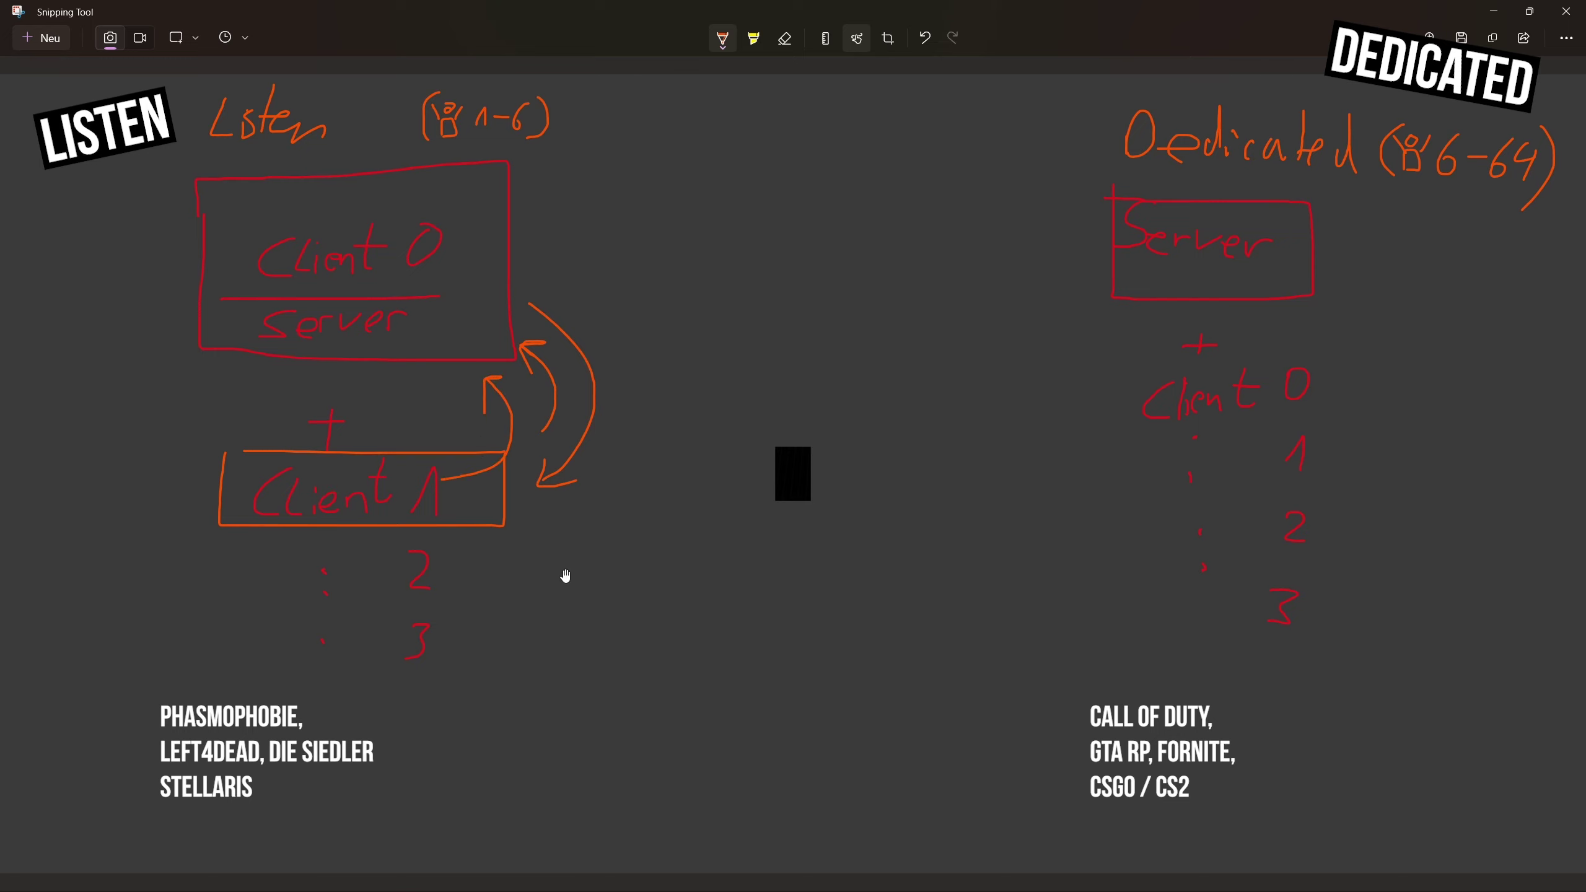
key("ctrl+z")
Draw an orange curved arrow from Dedicated Client 0 up to Server and outline the Server box.
left_click_drag(1107, 105, 1364, 117)
key("ctrl+z")
left_click_drag(1090, 187, 1094, 192)
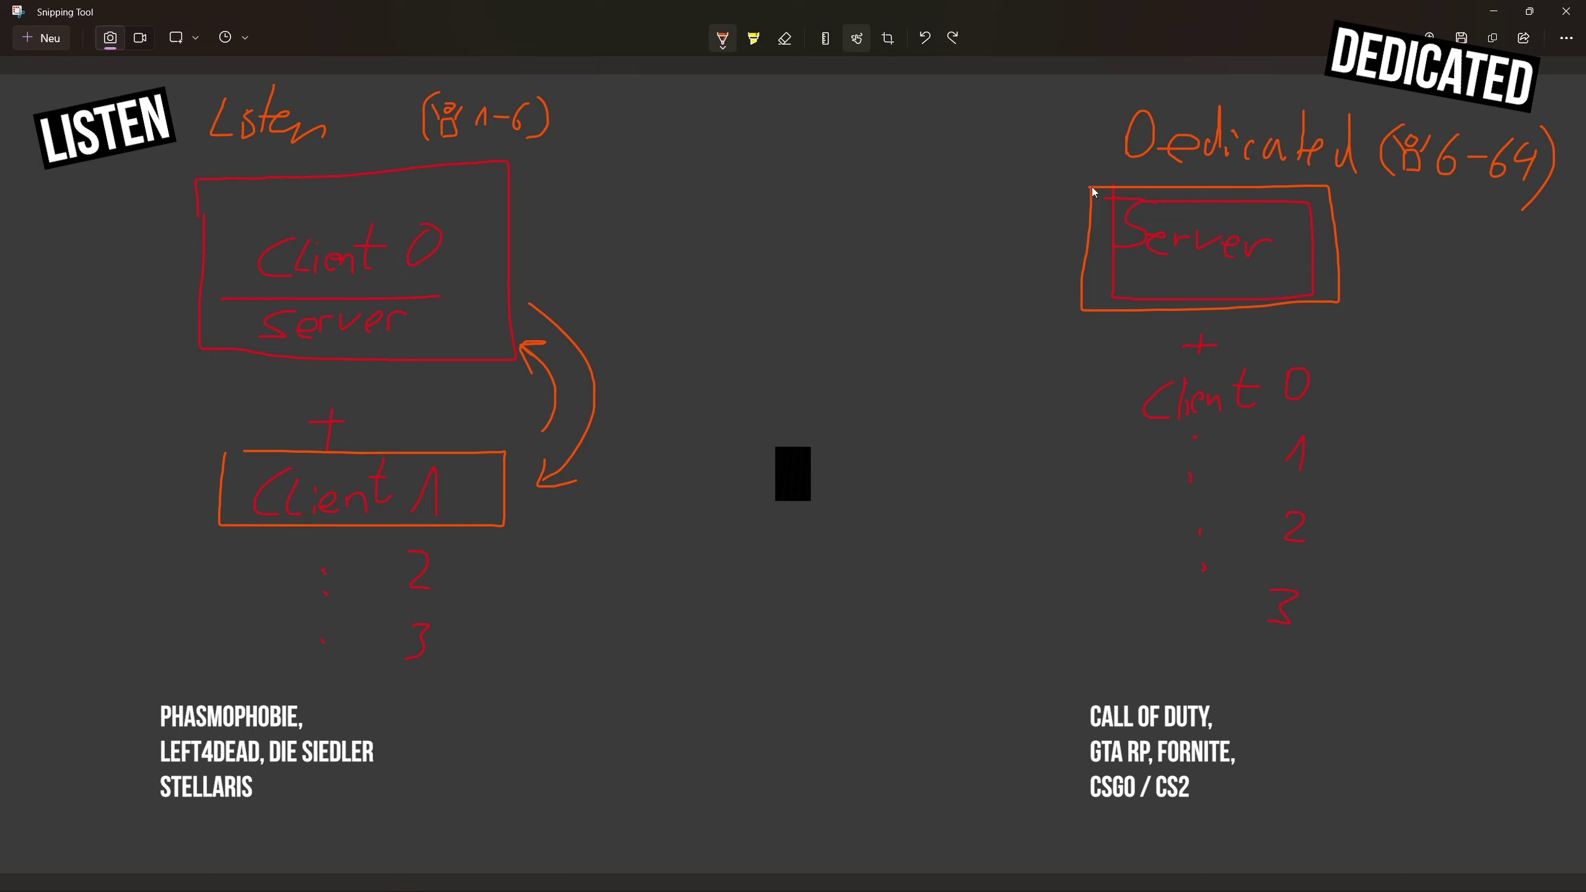
key("ctrl+z")
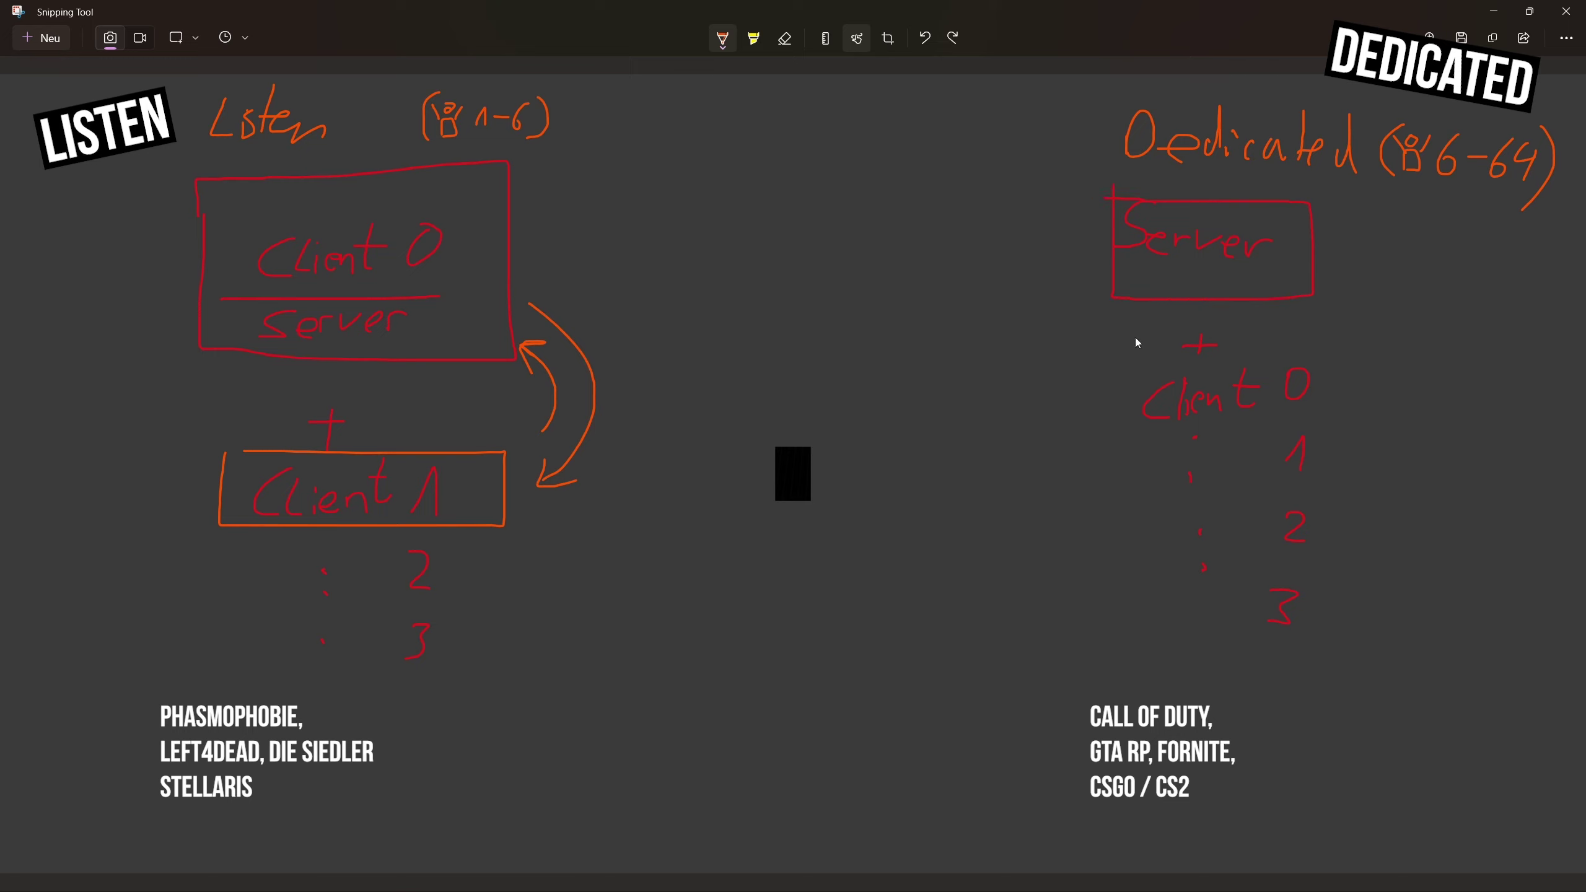
left_click_drag(1338, 295, 1336, 384)
left_click_drag(1336, 293, 1360, 269)
mouse_move(1299, 192)
left_mouse_down()
mouse_move(1097, 209)
mouse_move(1294, 189)
left_mouse_up()
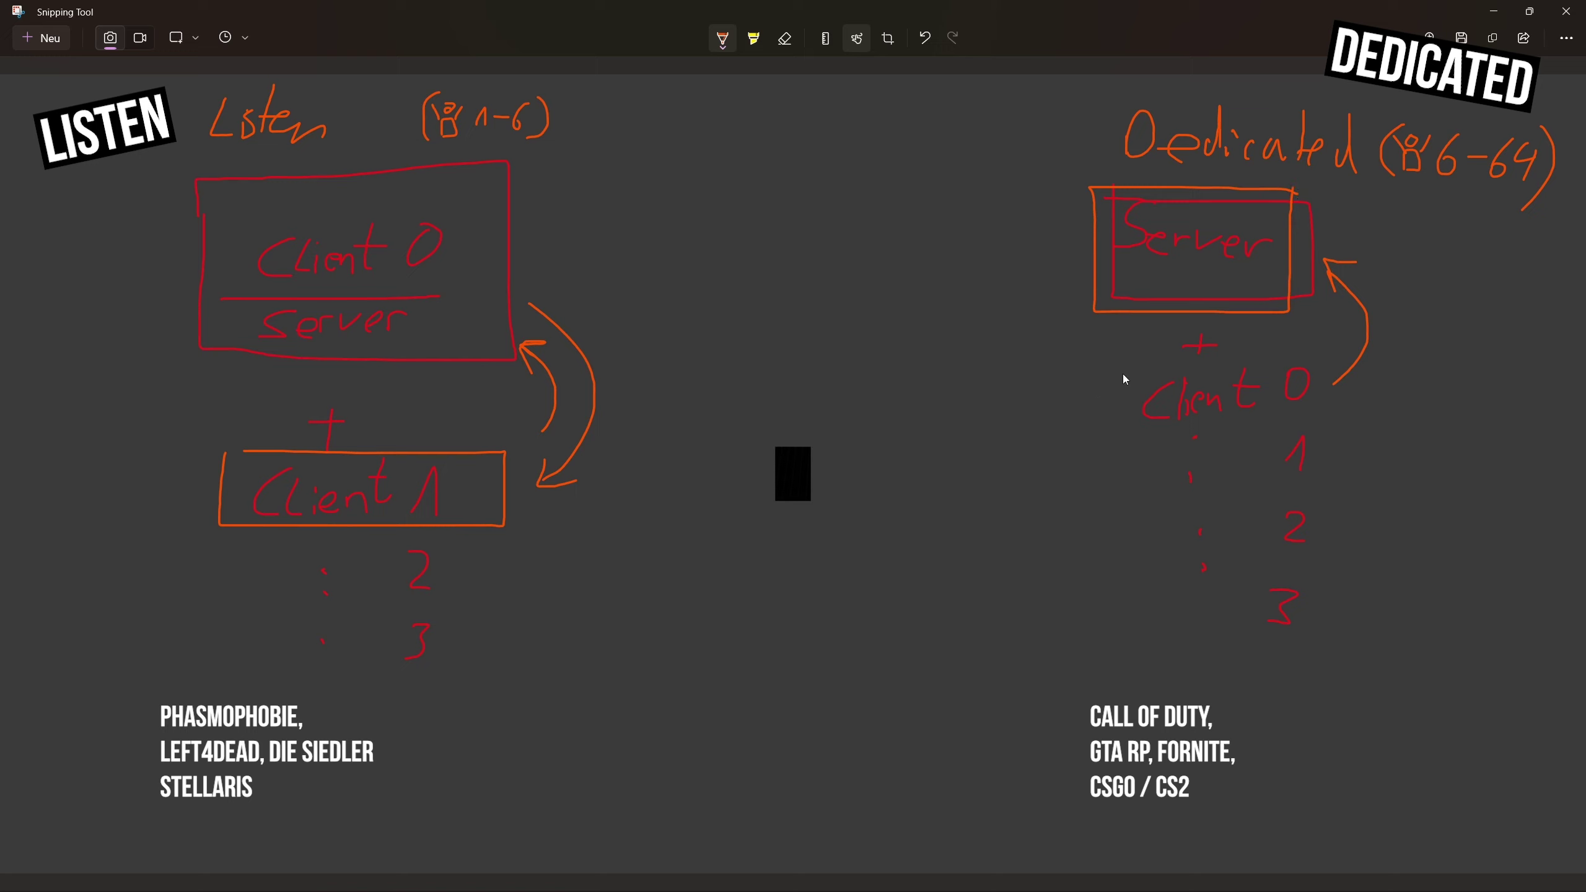
Try ellipses around Dedicated Client 0 and Listen Client 1, undoing each.
left_click_drag(1123, 370, 1211, 361)
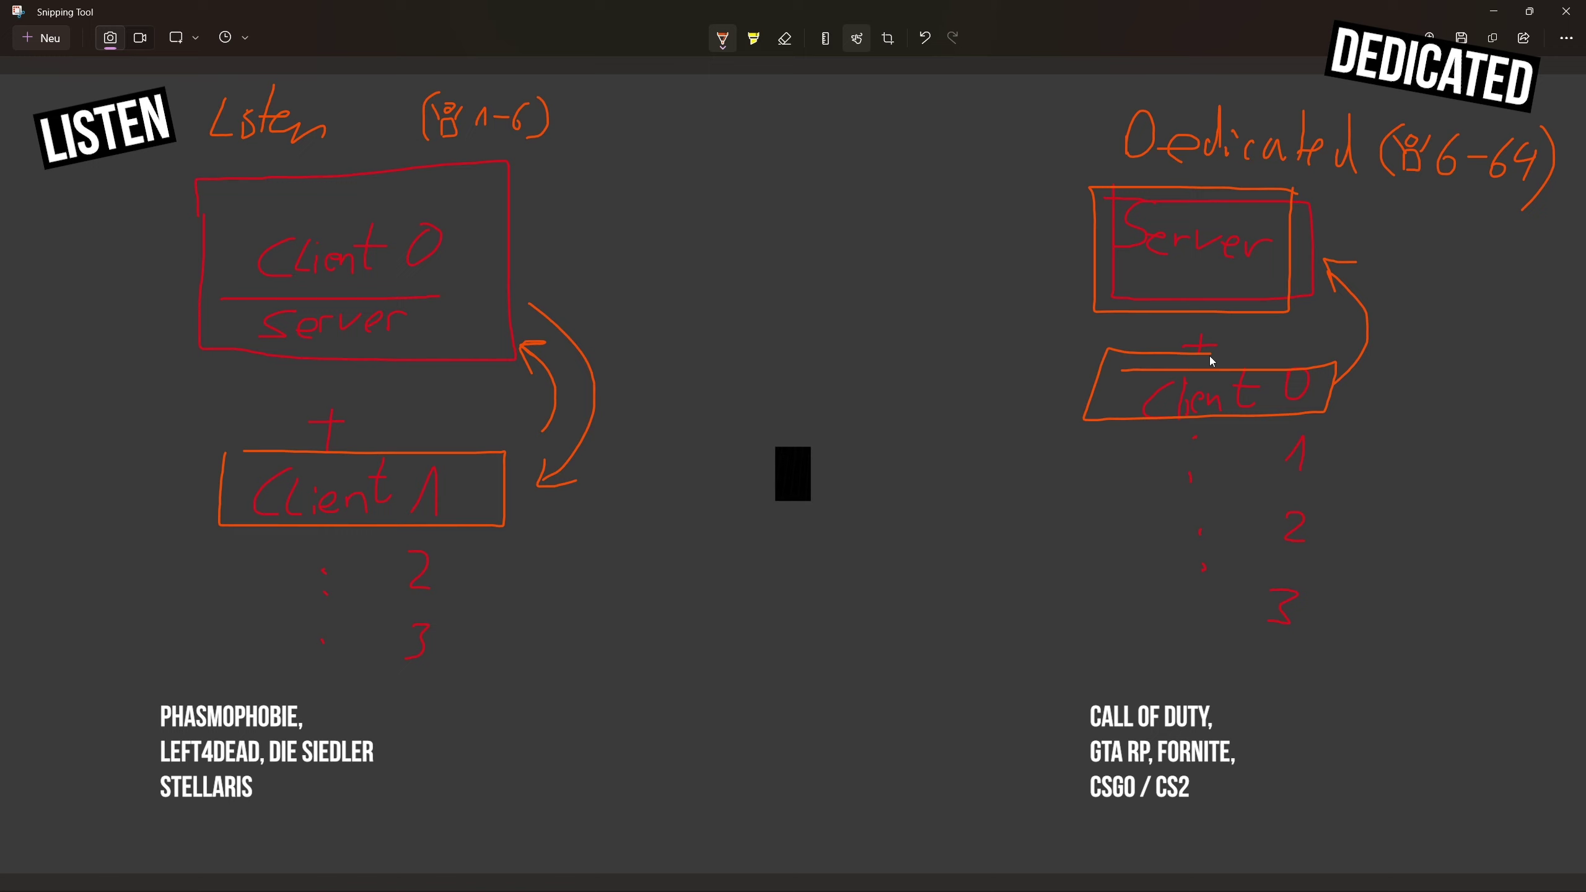
key("ctrl+z")
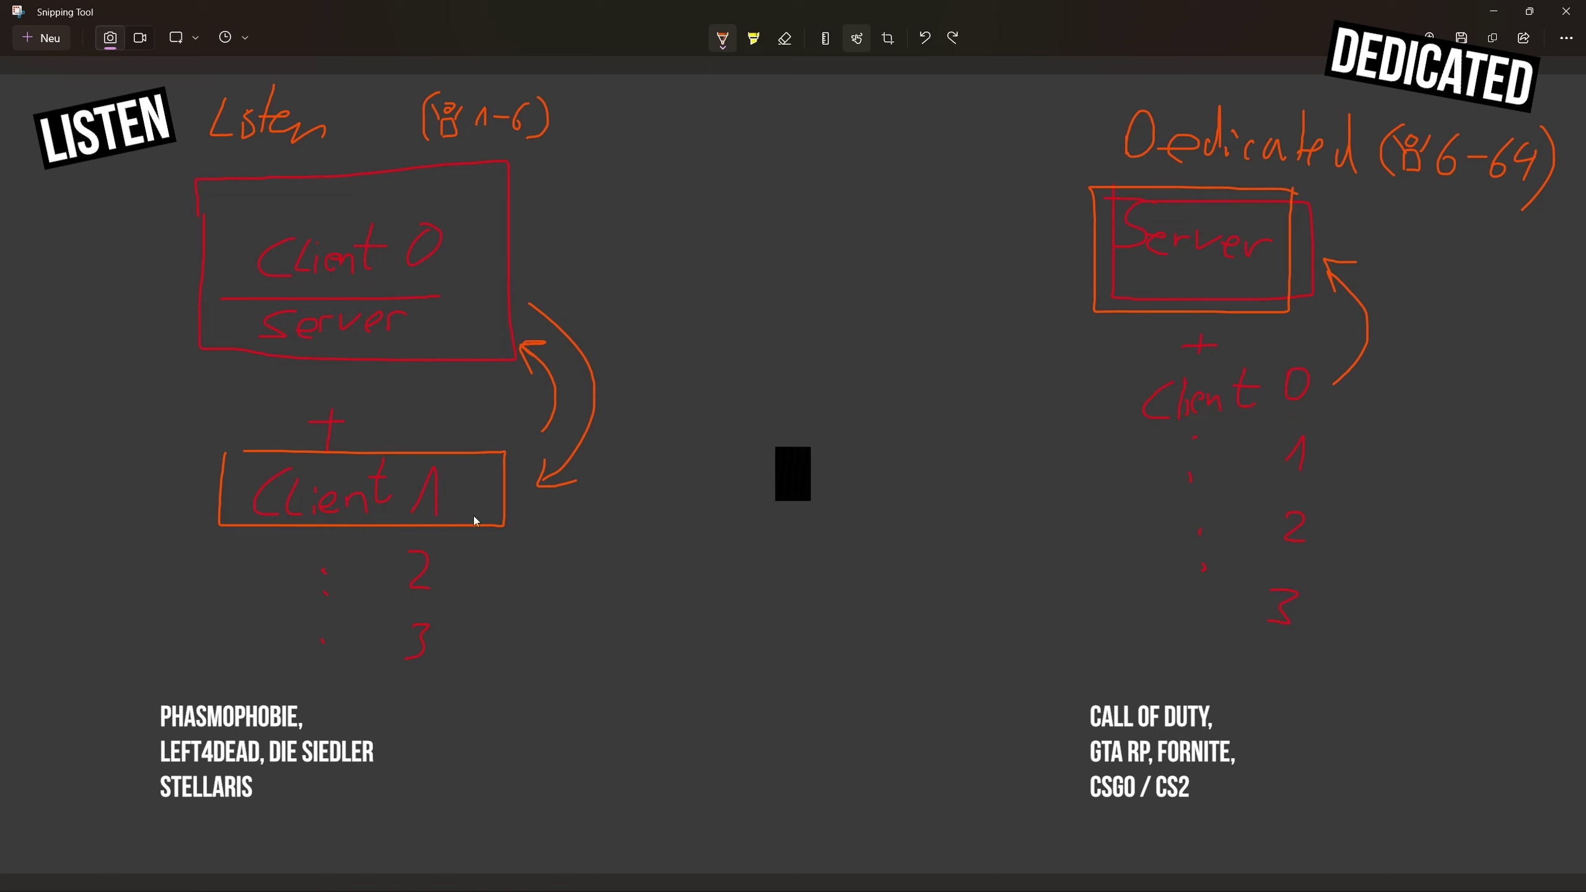
left_click_drag(434, 445, 358, 449)
key("ctrl+z")
mouse_move(1286, 354)
left_mouse_down()
mouse_move(1160, 371)
mouse_move(1180, 375)
left_mouse_up()
key("ctrl+z")
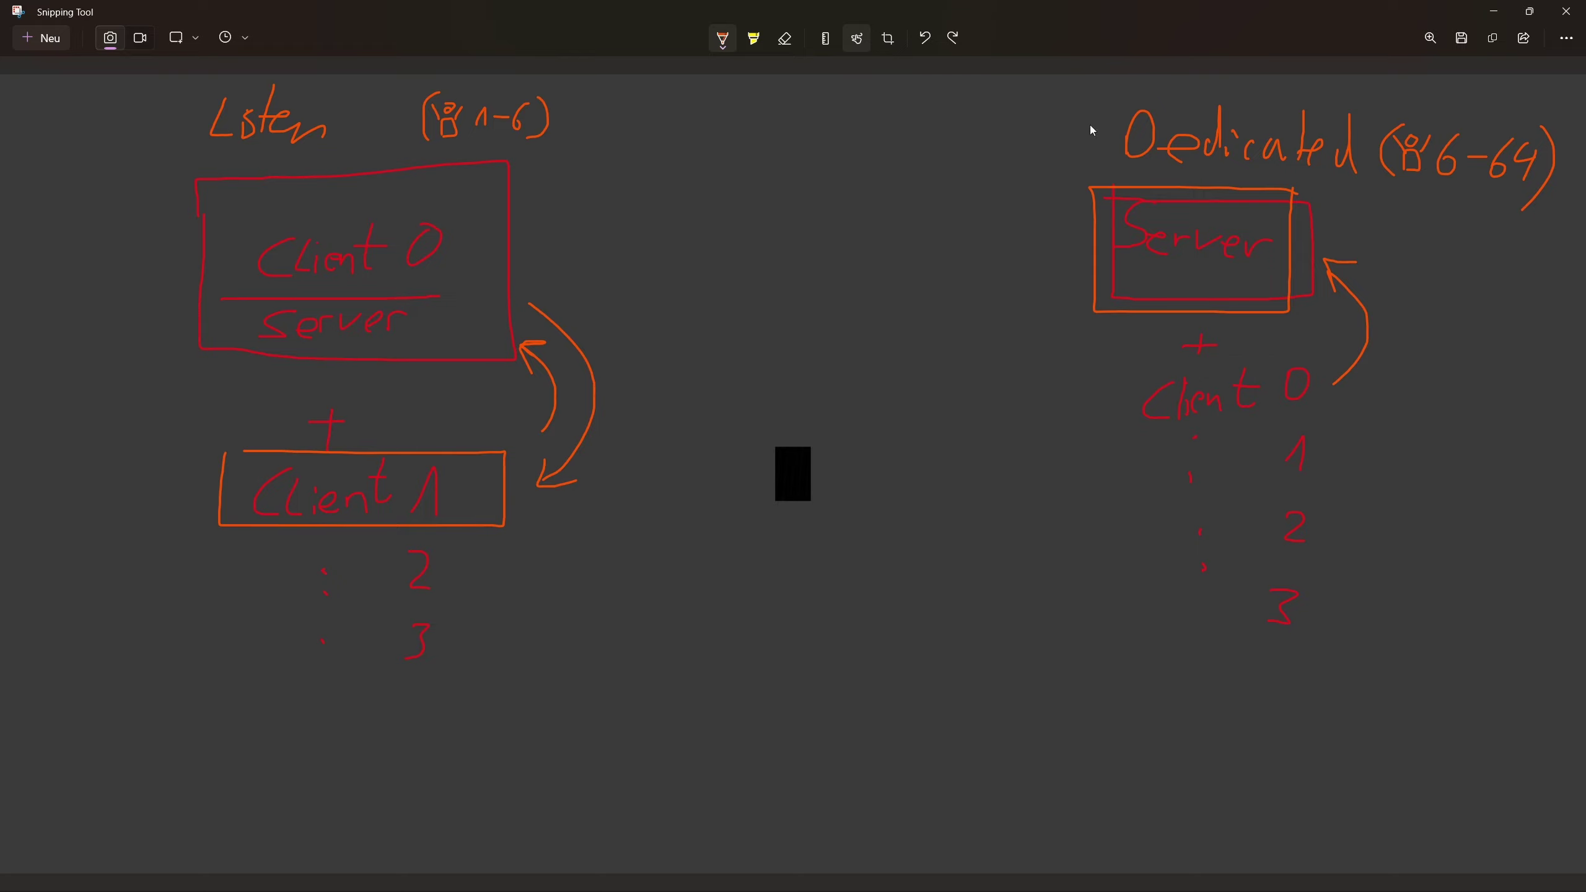
Minimize Snipping Tool and frame the lamp in the level viewport.
left_click(1492, 11)
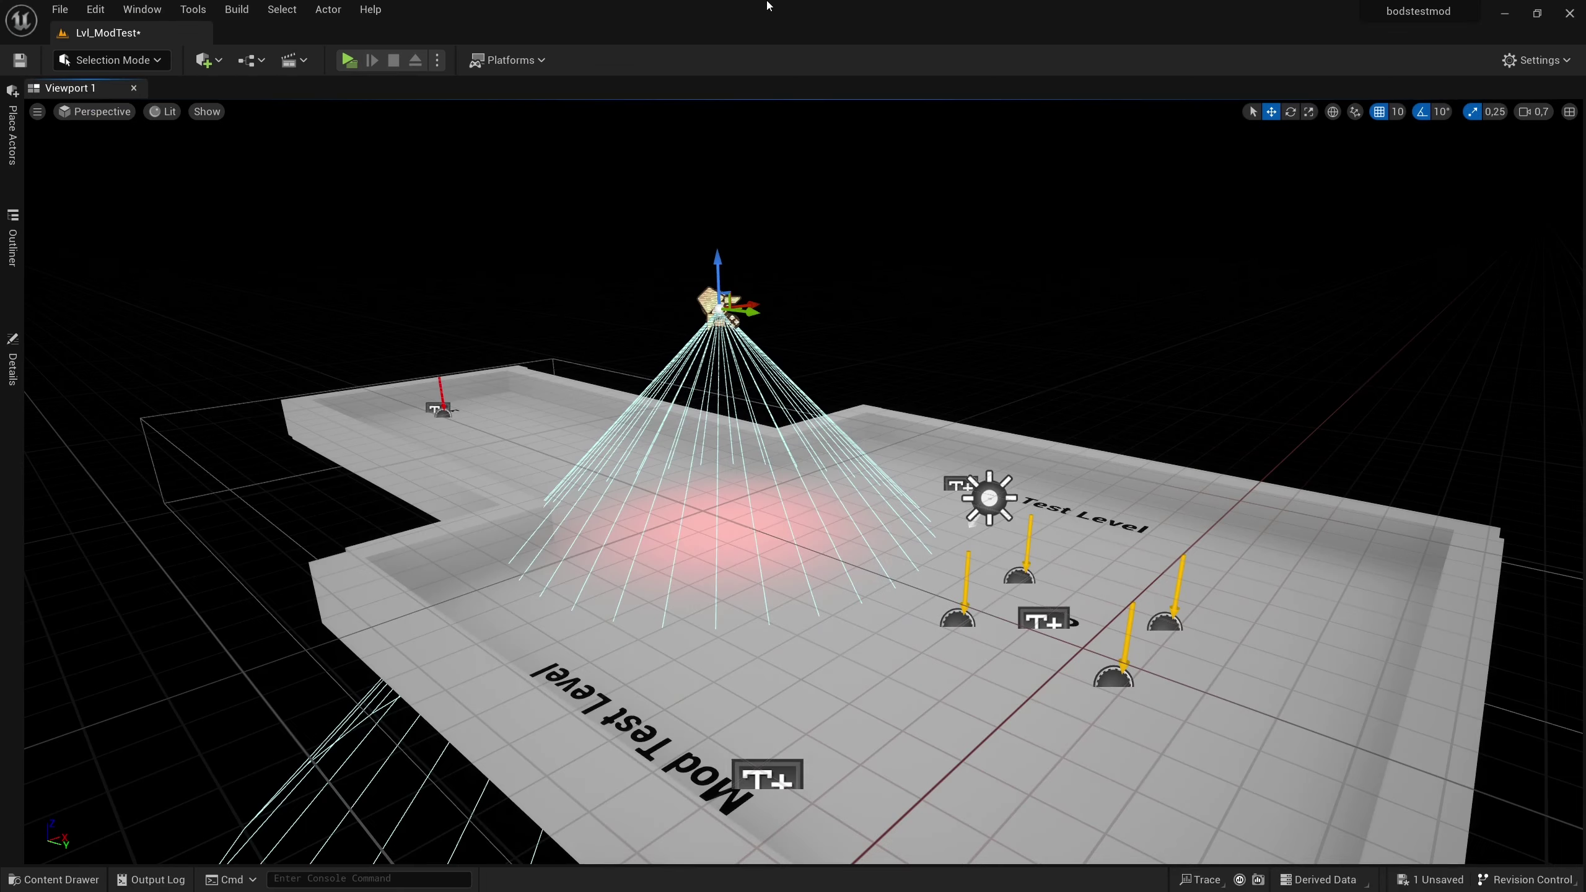
right_click_drag(793, 438, 774, 432)
scroll(774, 431, "down", 3)
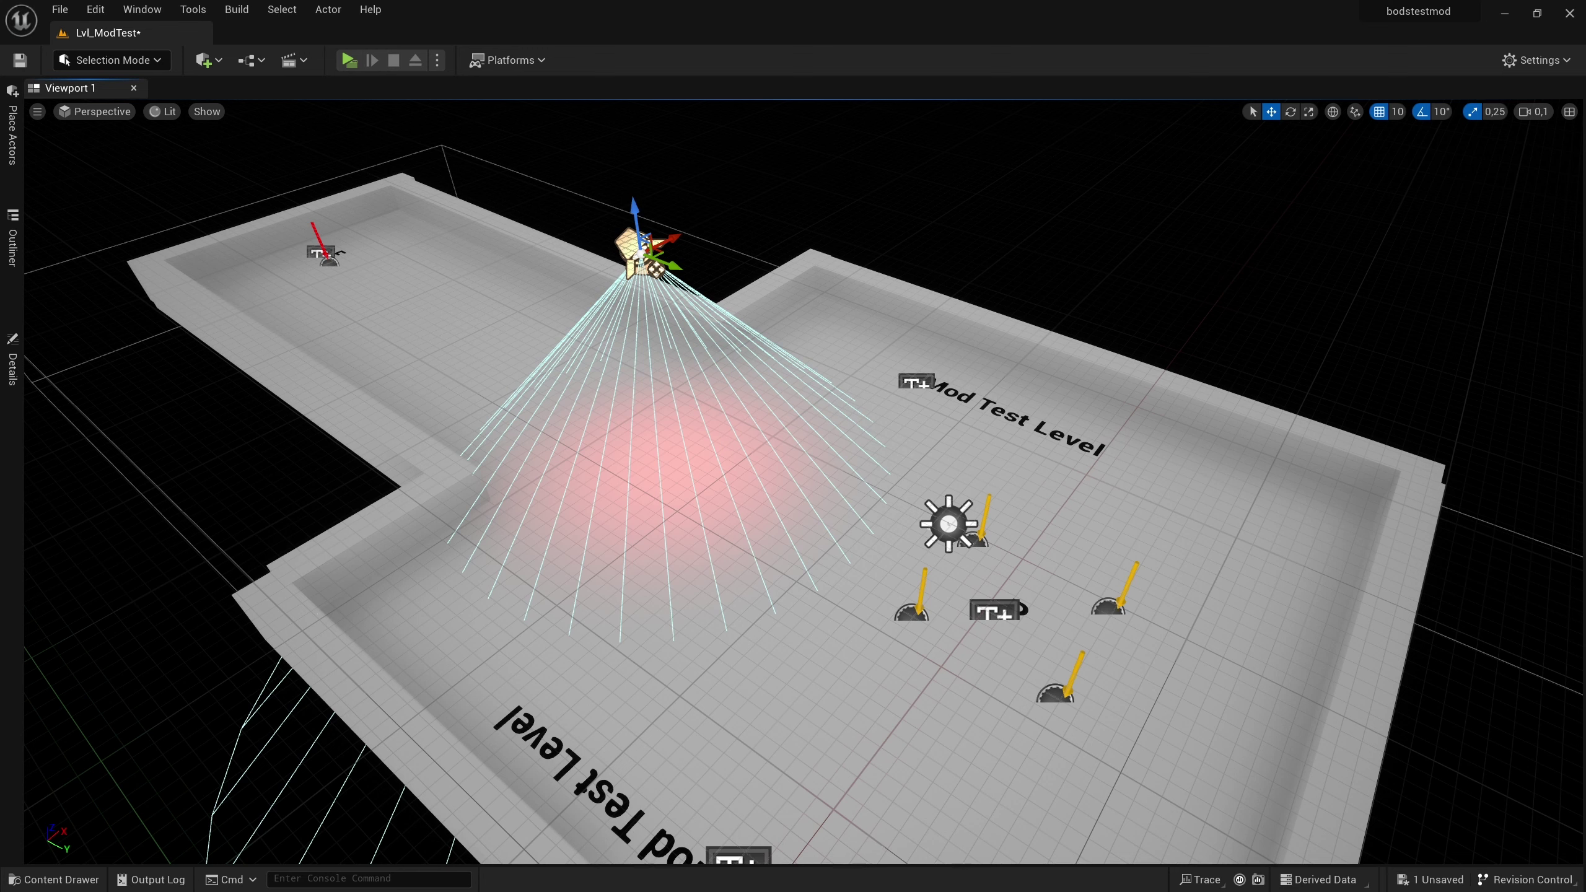
Browse to BP_MultiplayerLamp in the Blueprints folder and bring up the new-asset menu.
right_click(626, 247)
left_click(662, 279)
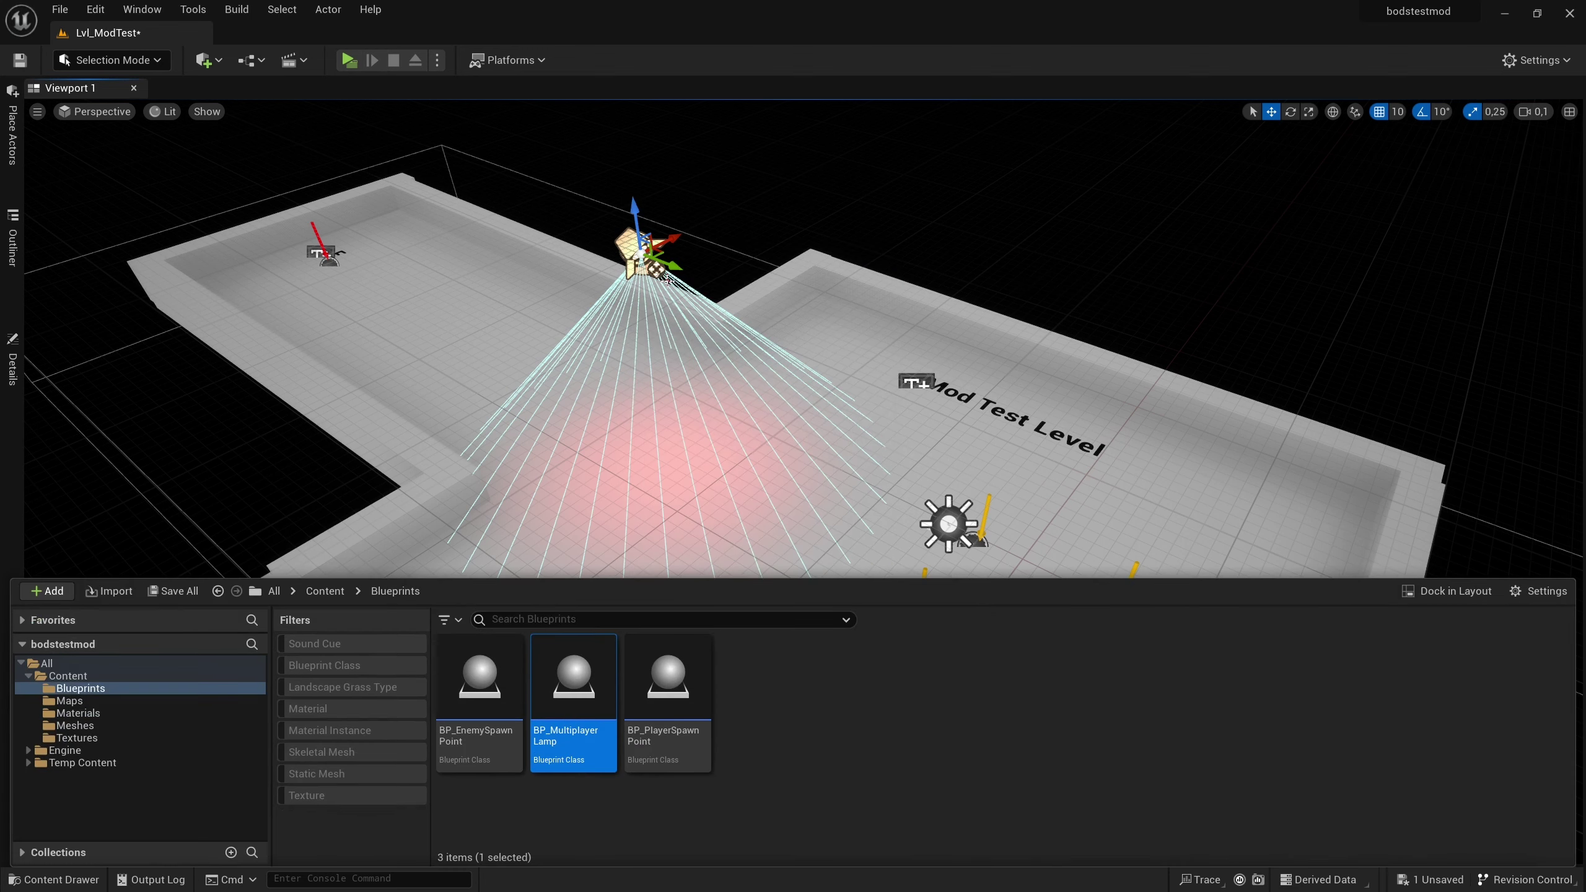
left_click(740, 773)
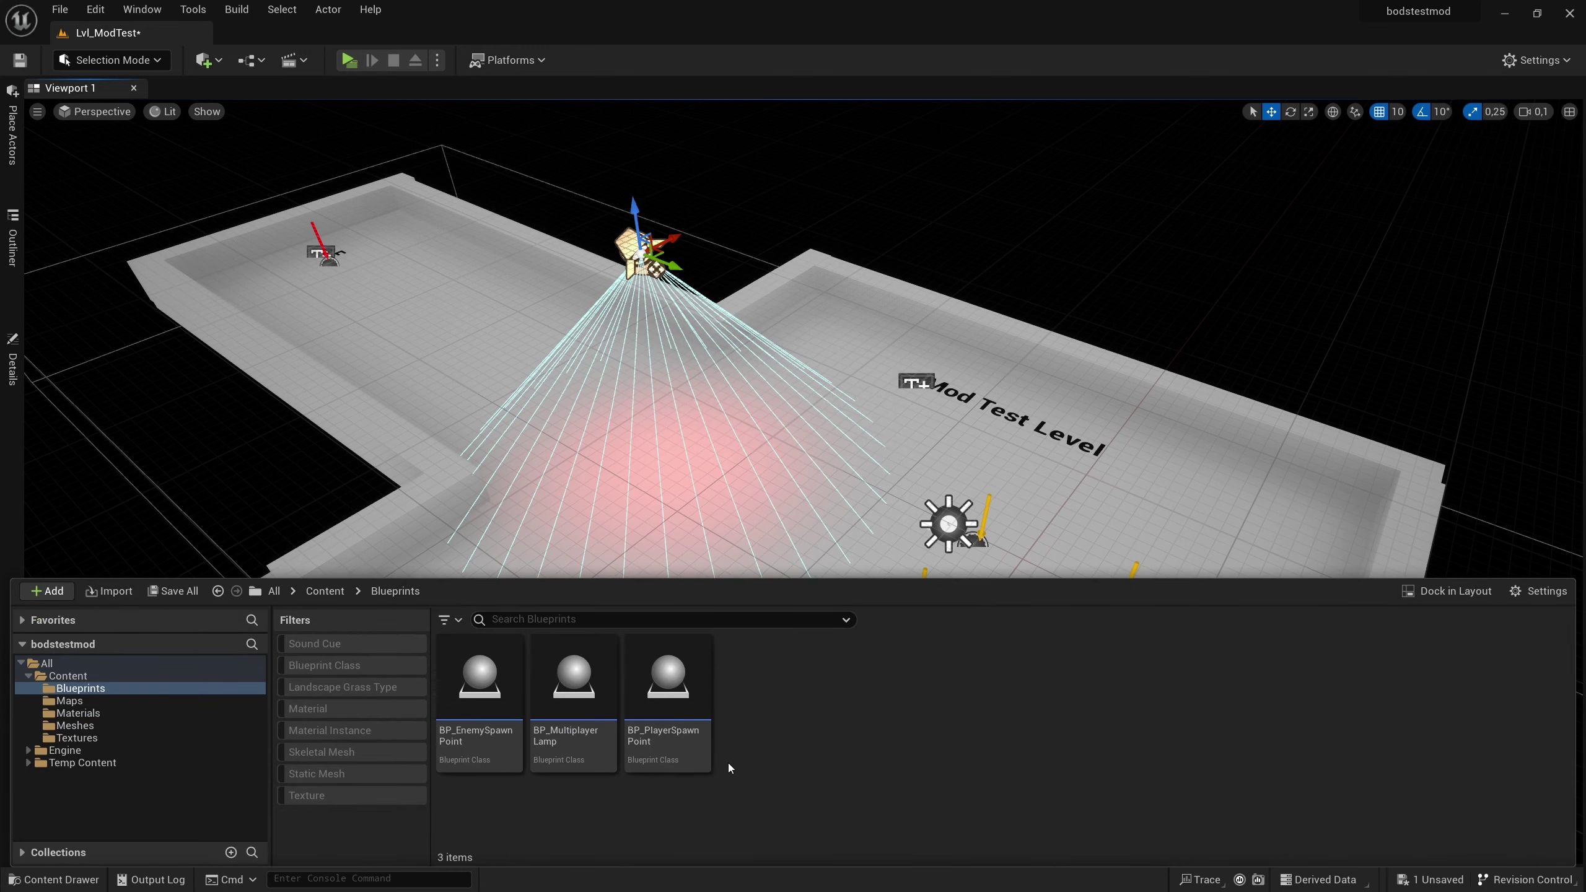
right_click(778, 716)
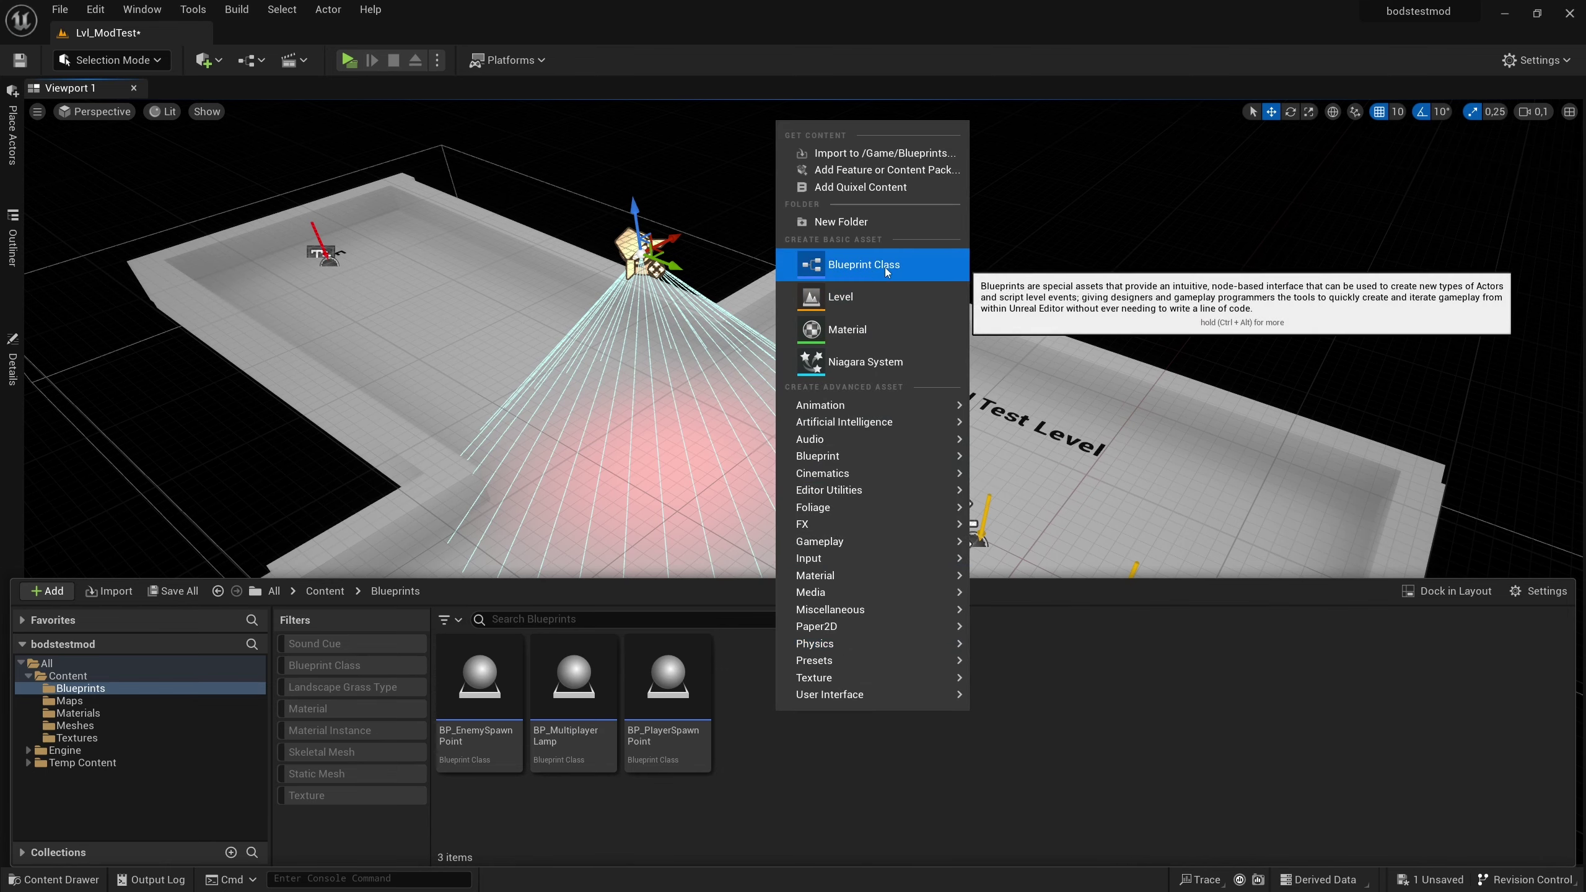
Open BP_MultiplayerLamp in the Blueprint editor showing its 3D viewport.
left_click(566, 744)
double_click(567, 744)
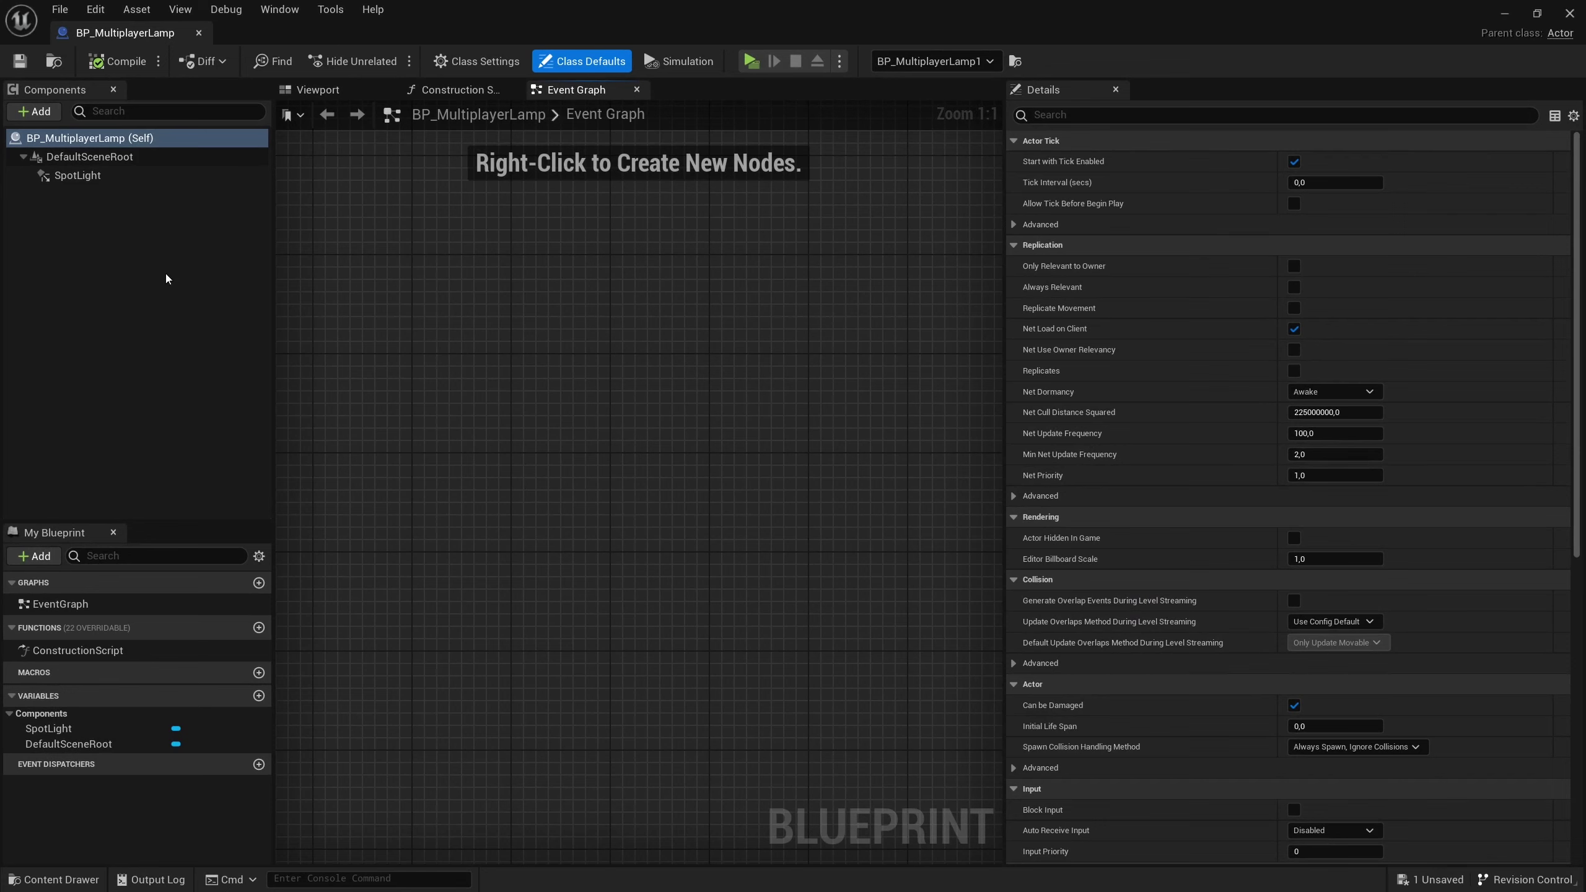
left_click(293, 91)
Add a Spot Light component, then shrink the editor to see the lamp in the level.
left_click(32, 111)
type("spot")
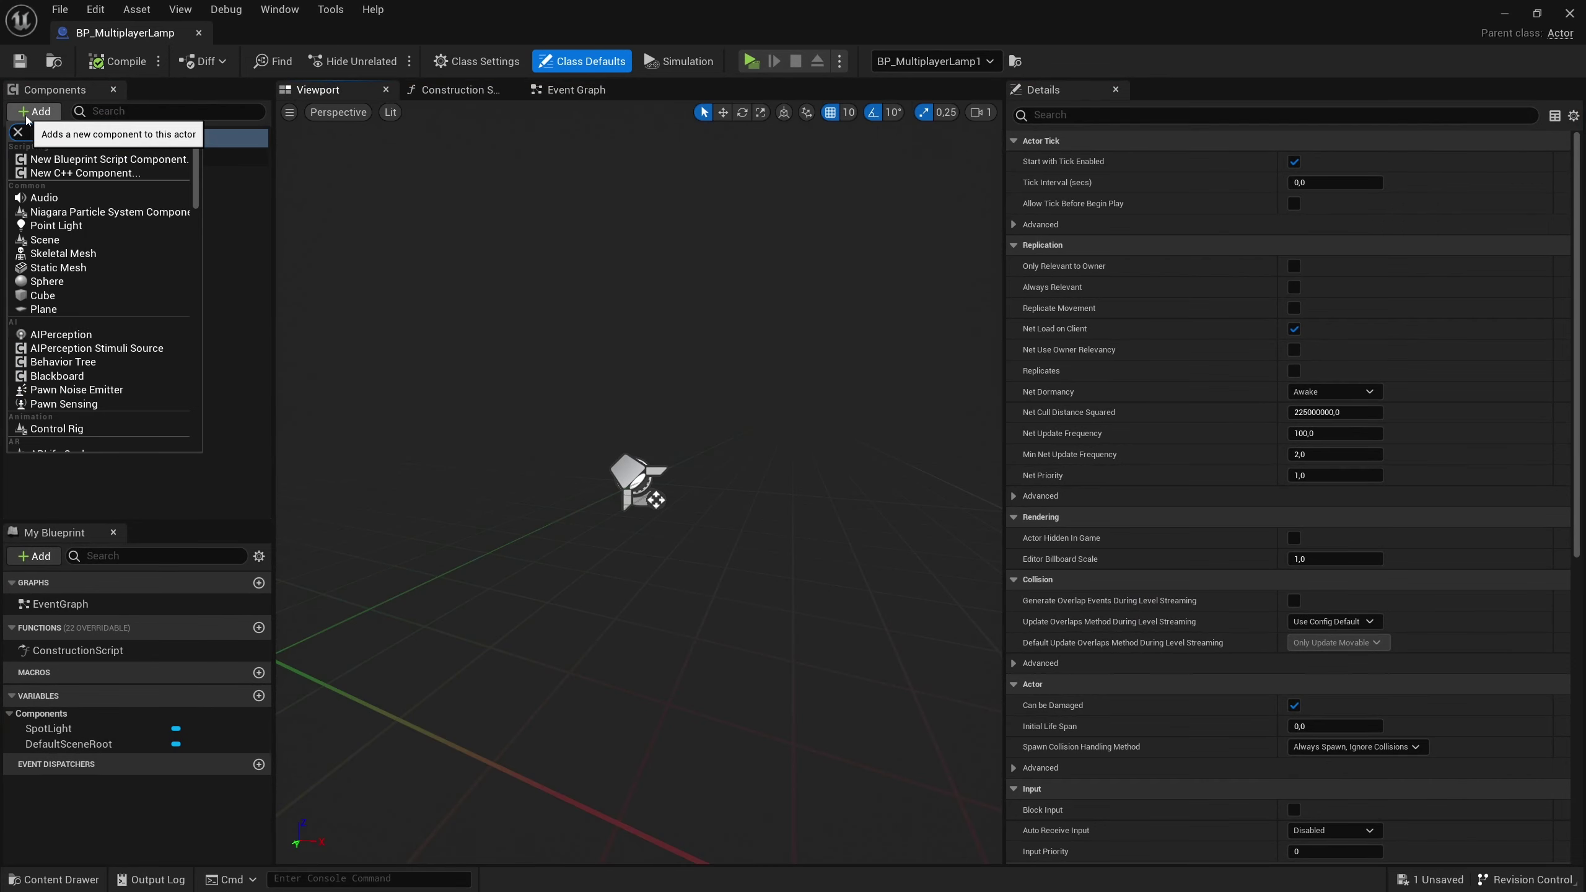
type("L")
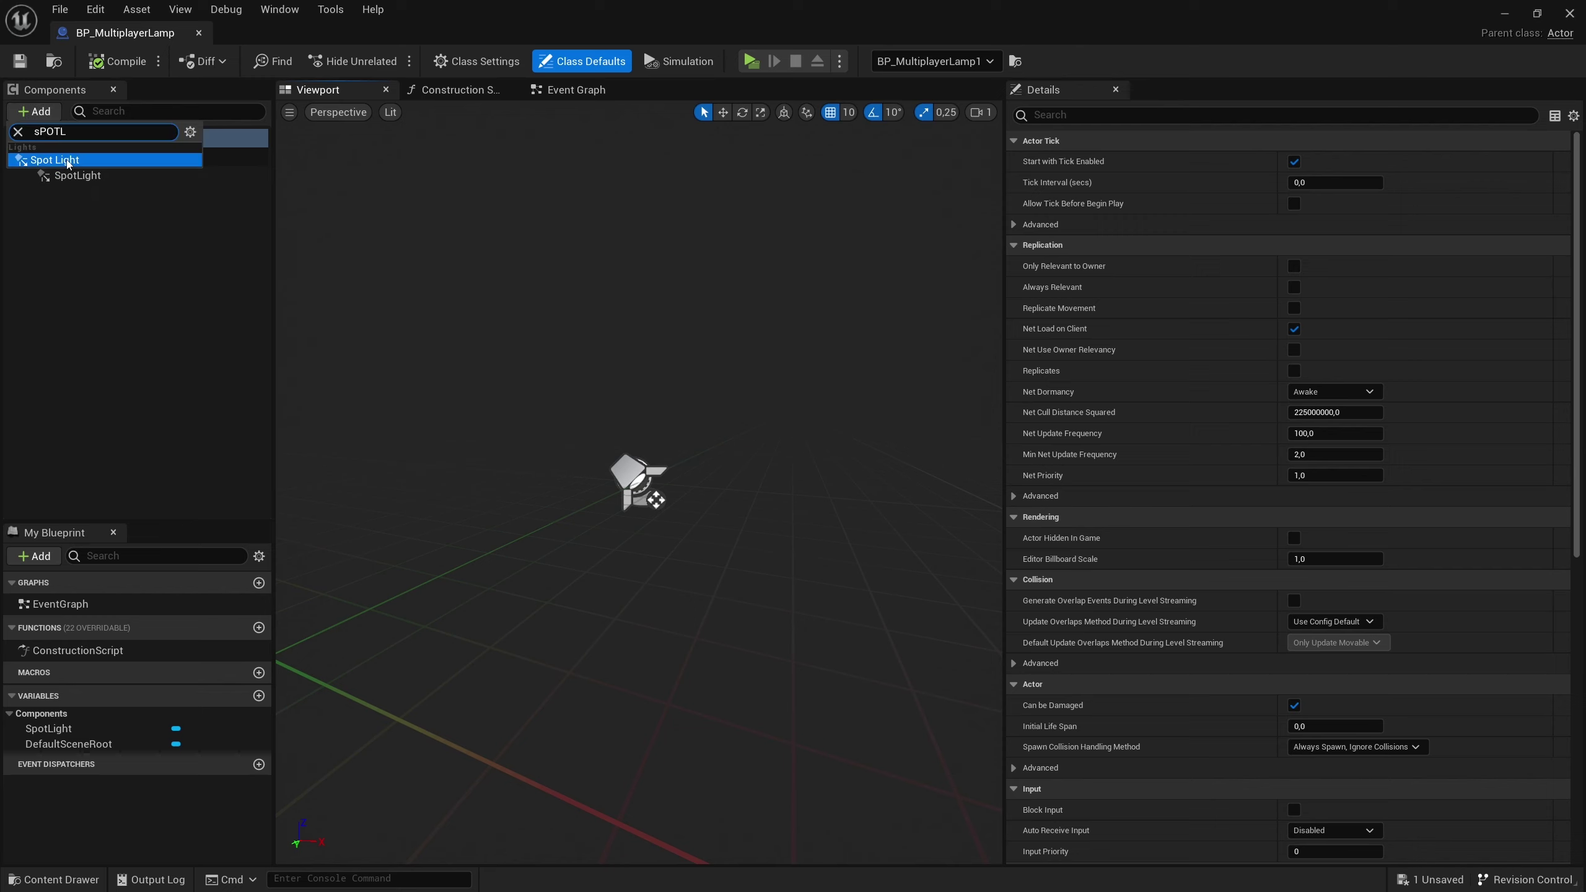
left_click(69, 163)
left_click(68, 337)
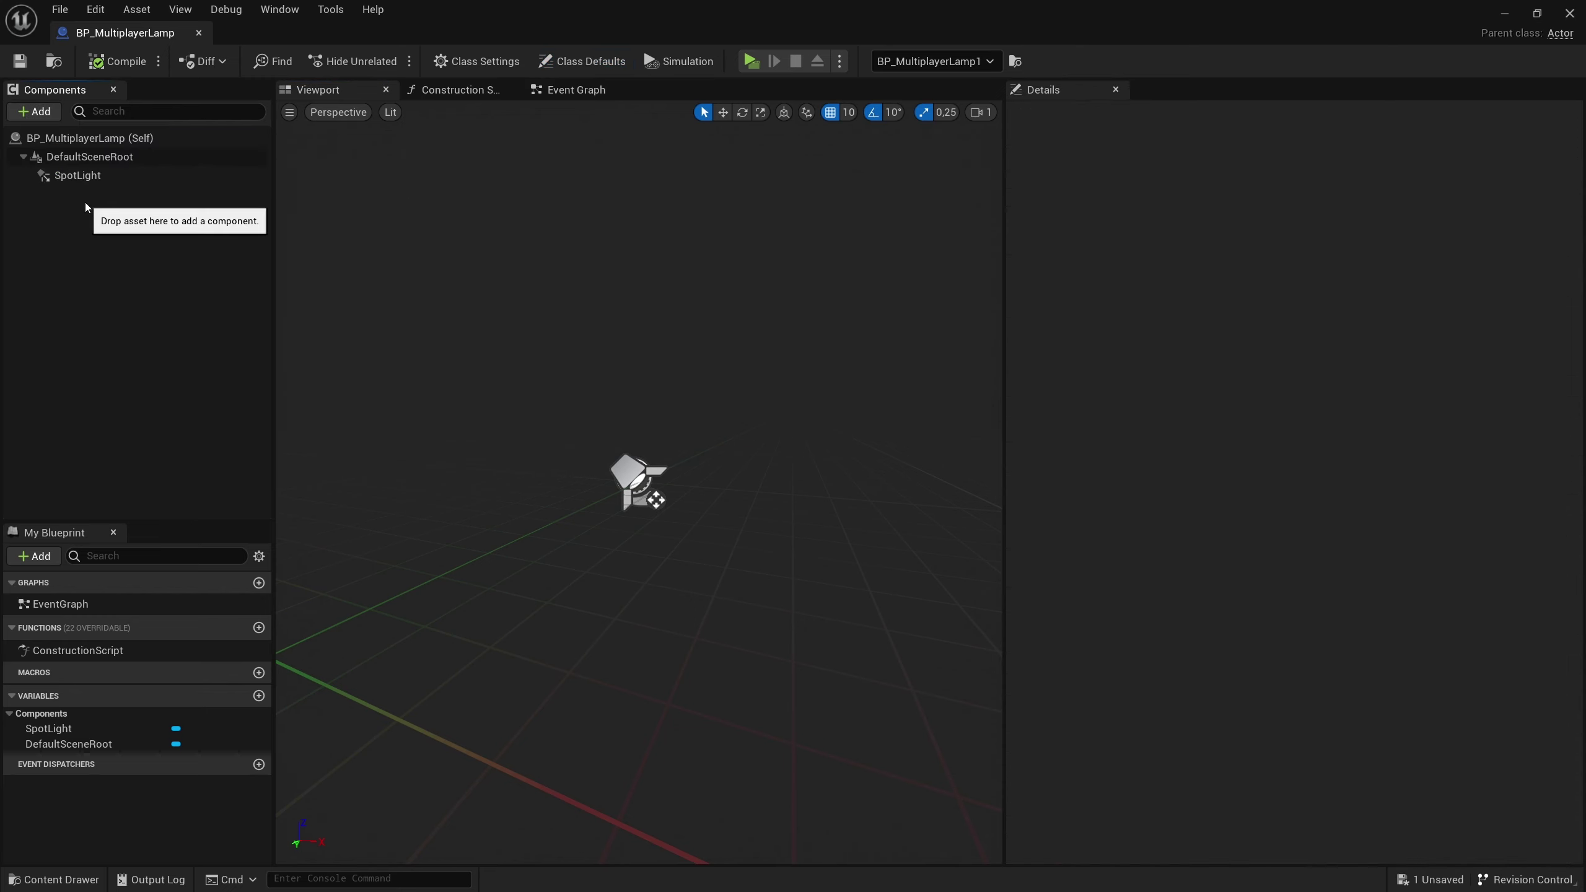
right_click_drag(521, 291, 521, 290)
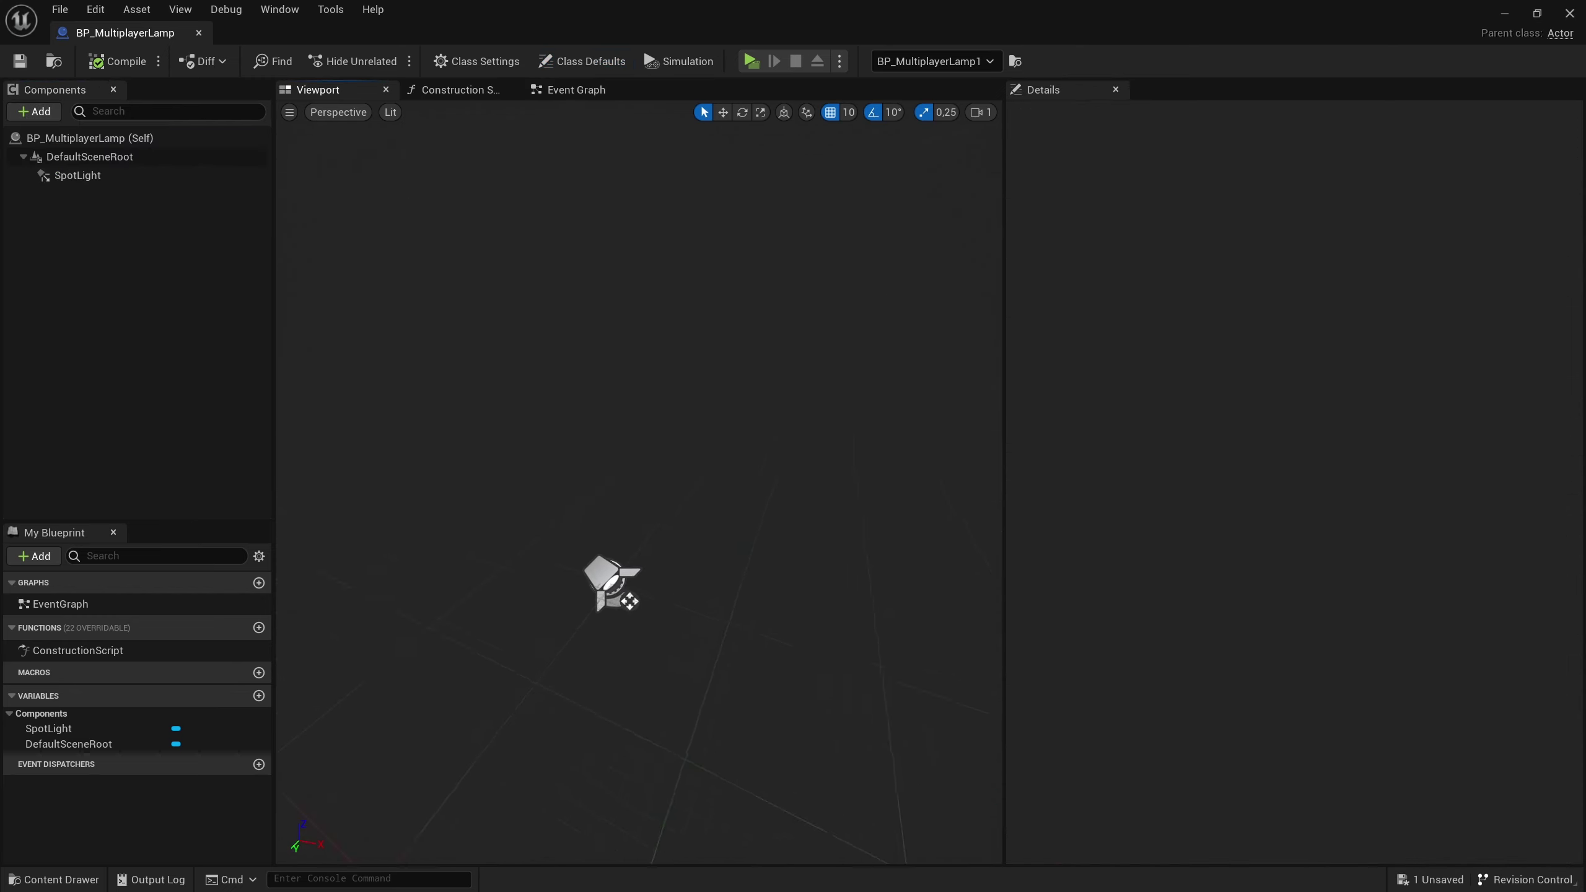
left_click_drag(773, 5, 1015, 464)
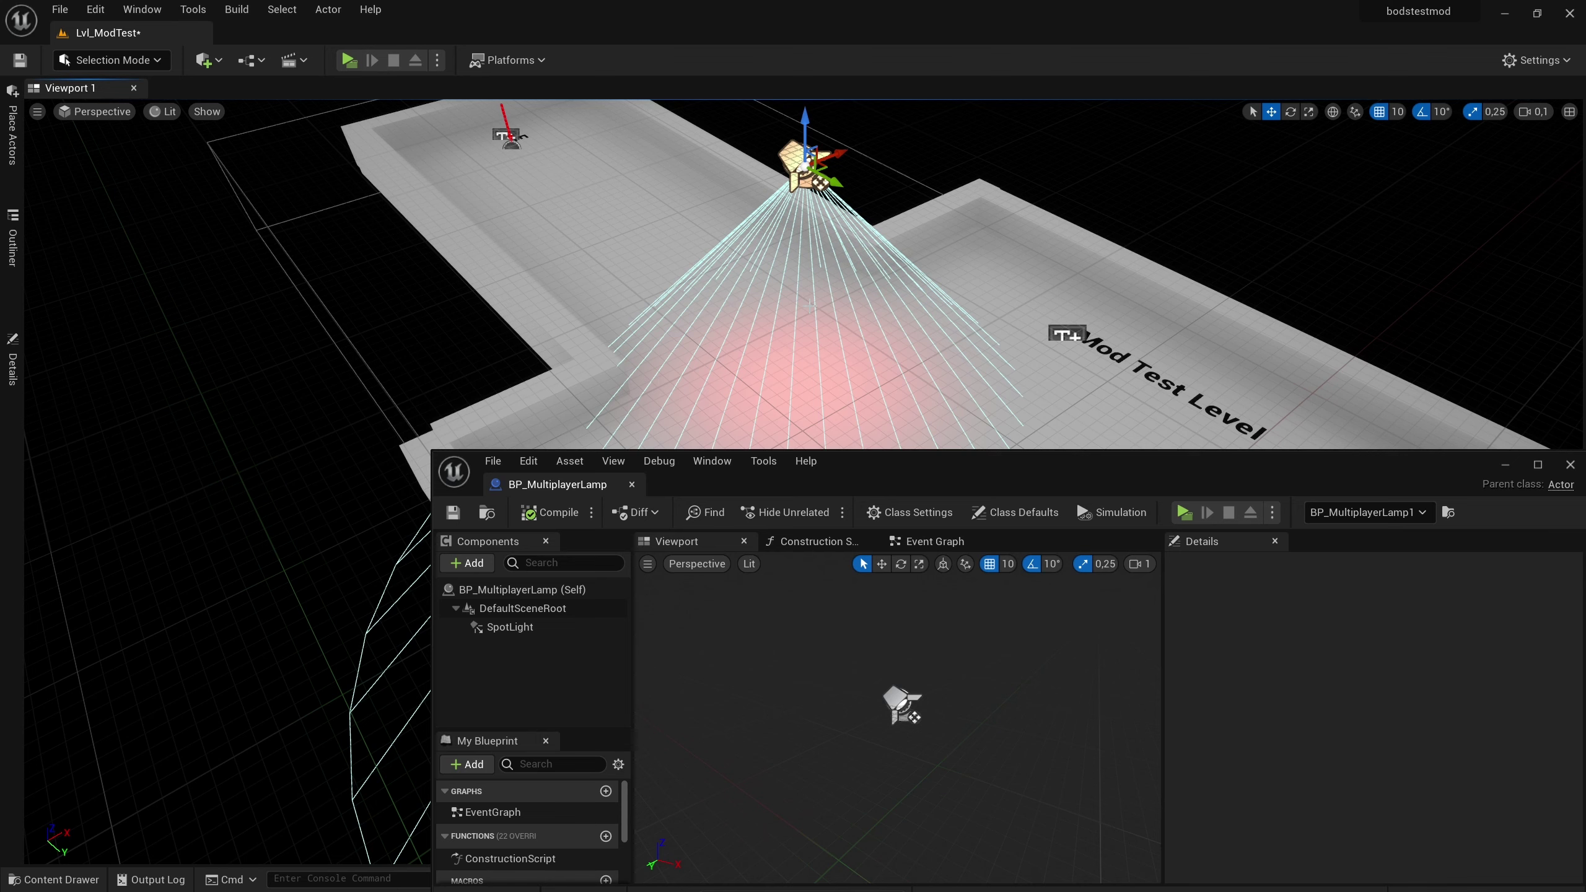
Tick Replicates in BP_MultiplayerLamp's Class Defaults, save, and switch to the Event Graph.
double_click(878, 465)
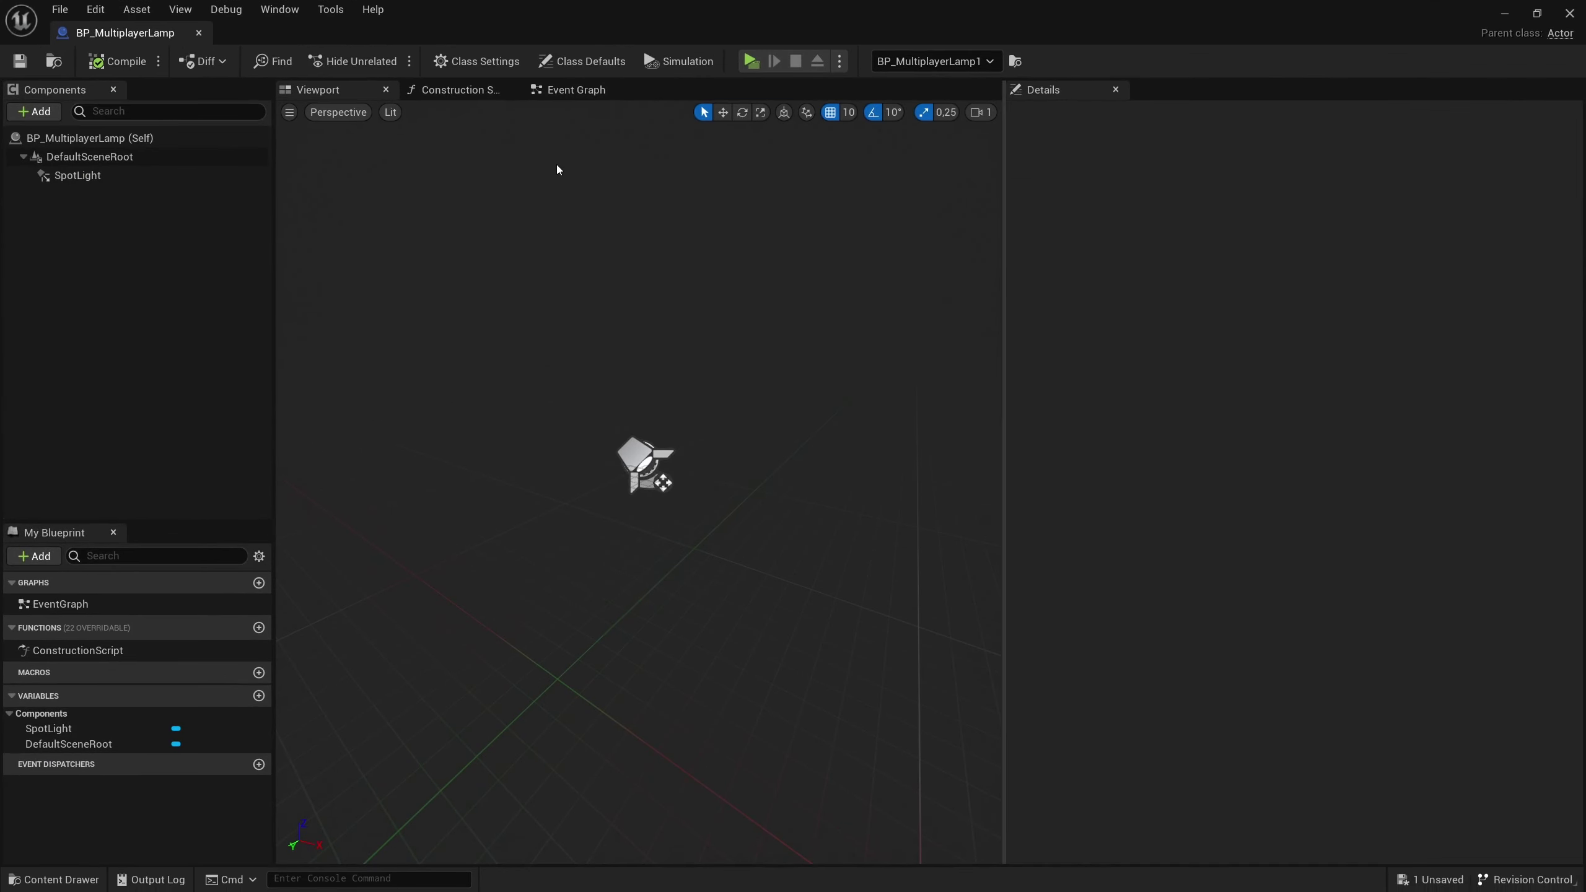
left_click(41, 139)
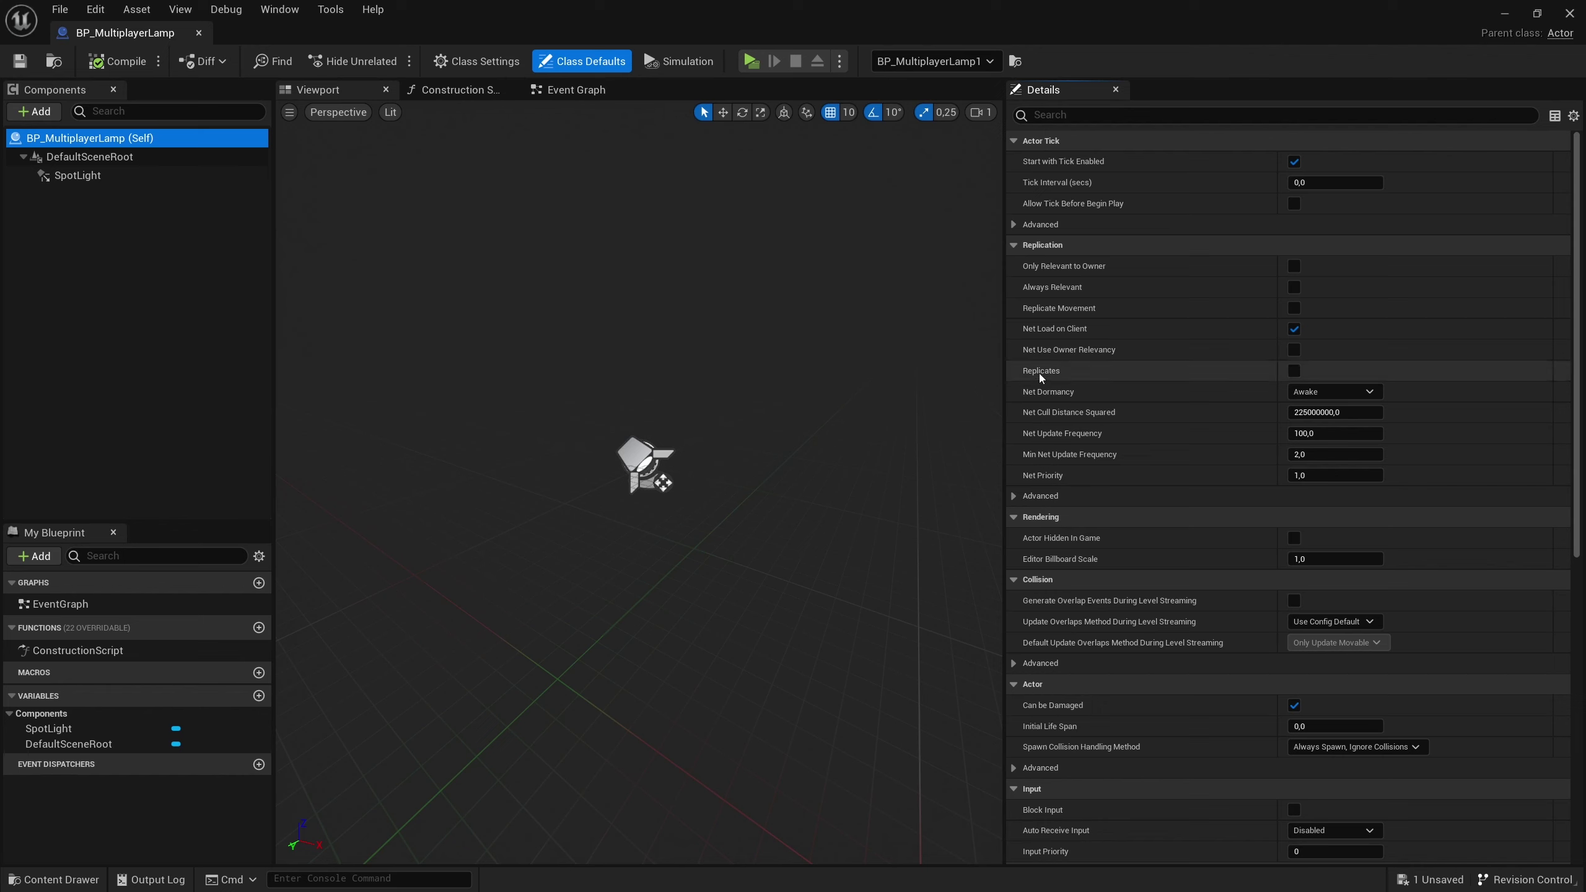
left_click(1294, 371)
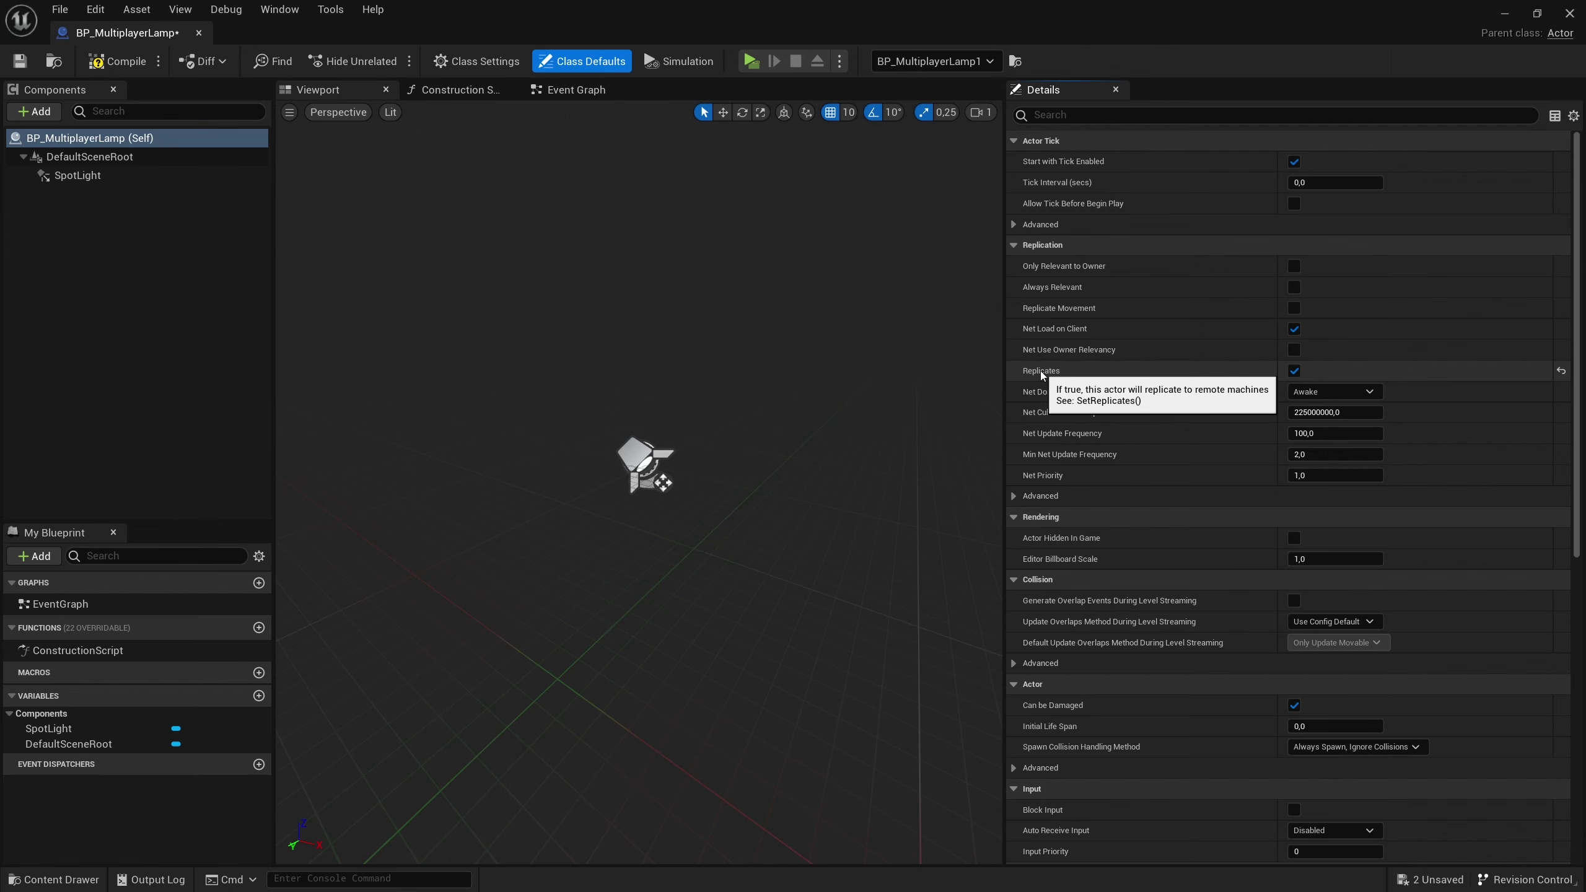
left_click(23, 66)
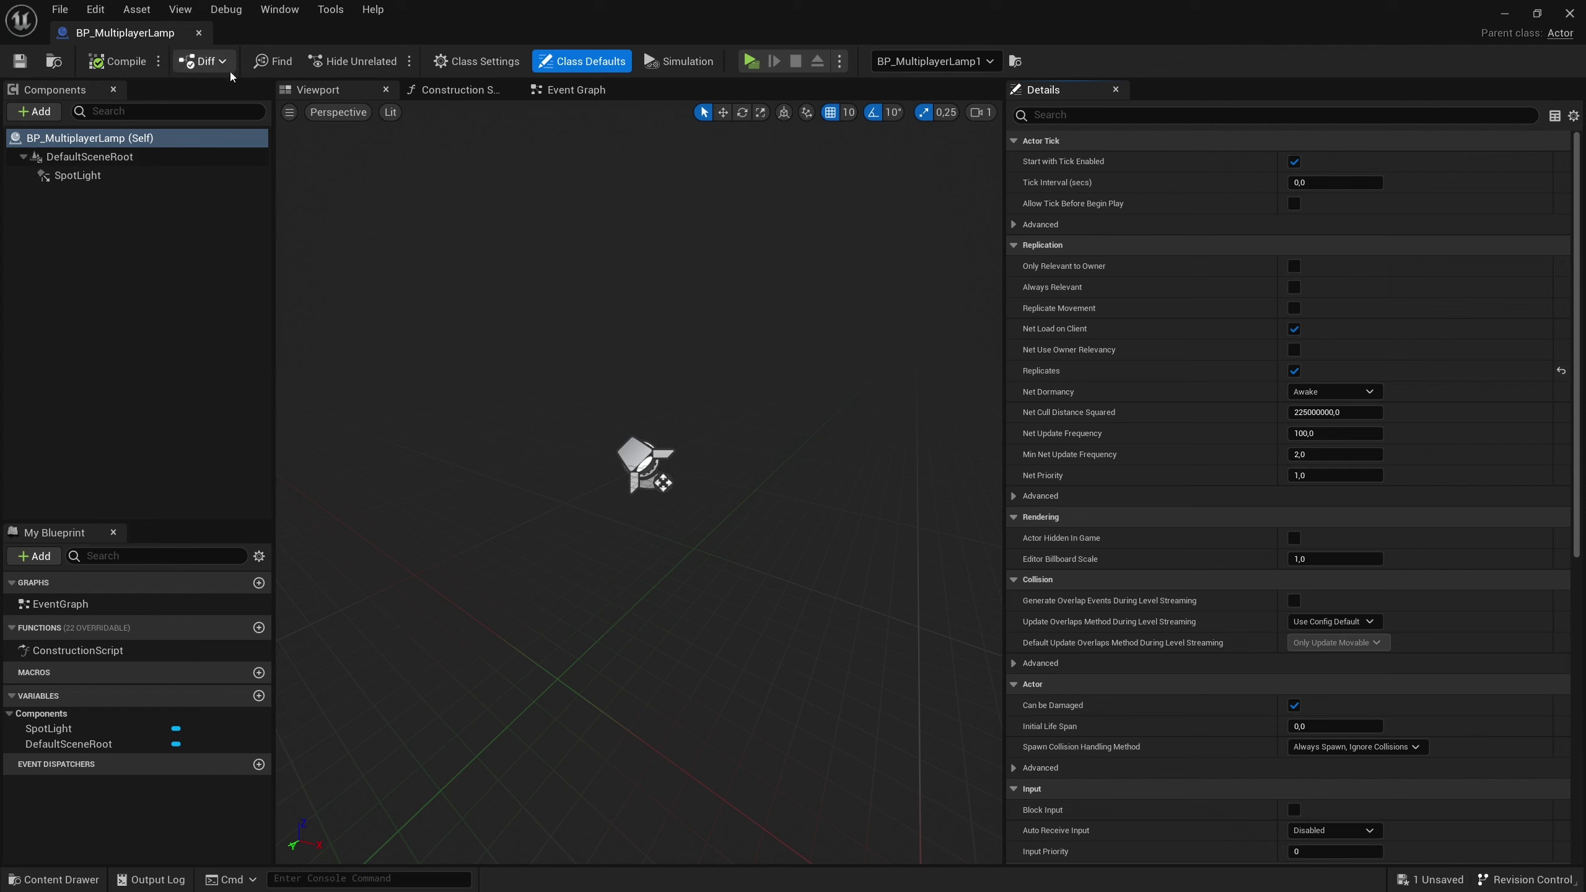
left_click(563, 94)
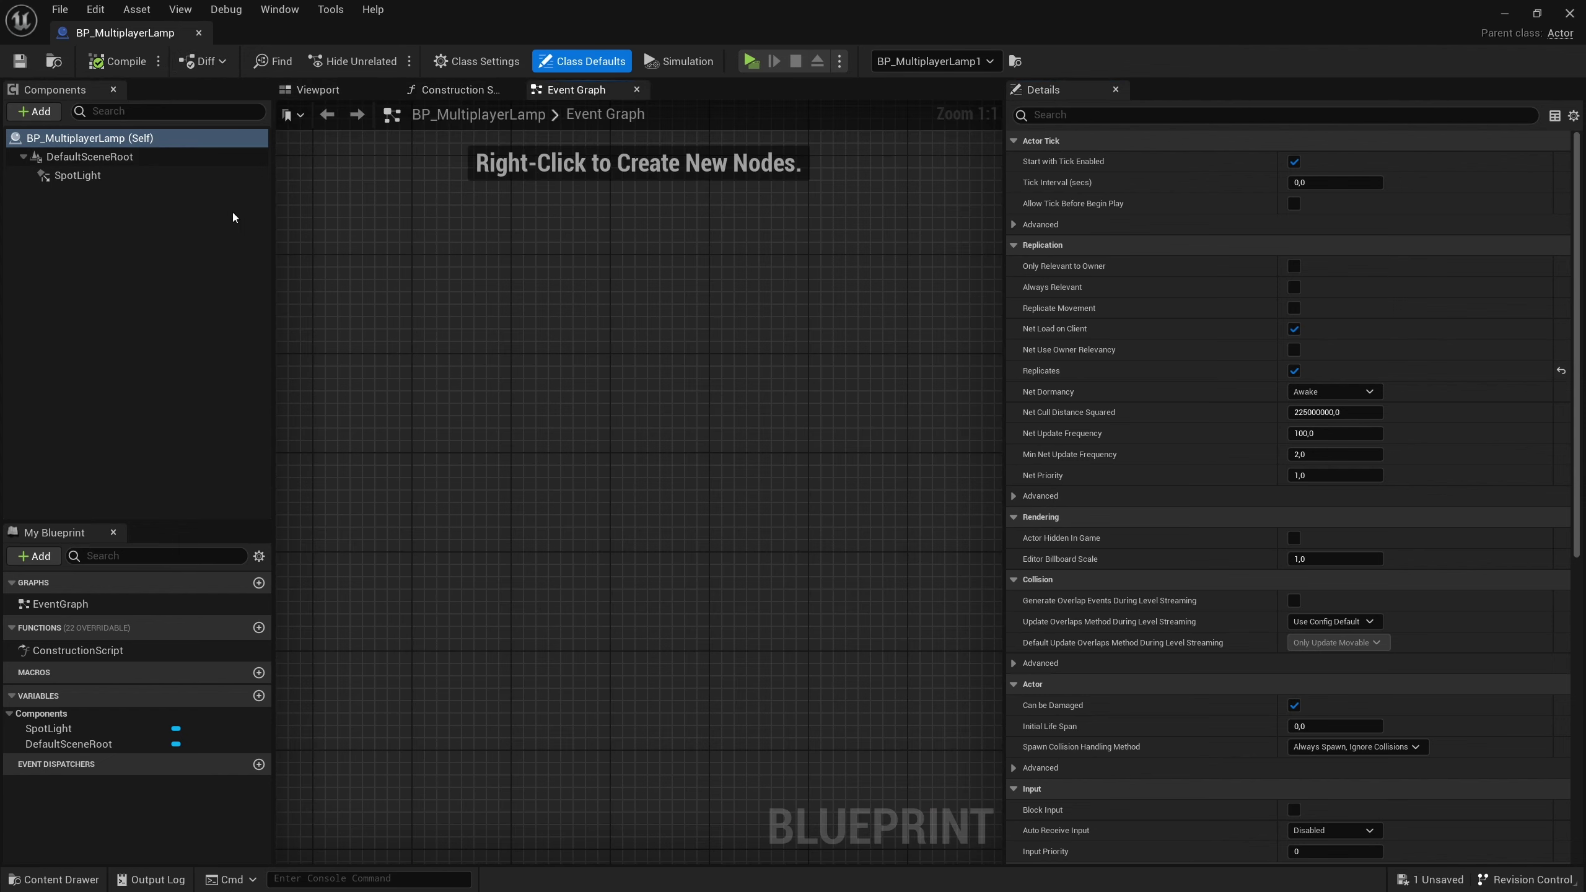
Add Event BeginPlay, a SpotLight reference, and a Set Visibility node targeting it.
right_click(407, 294)
type("event begin")
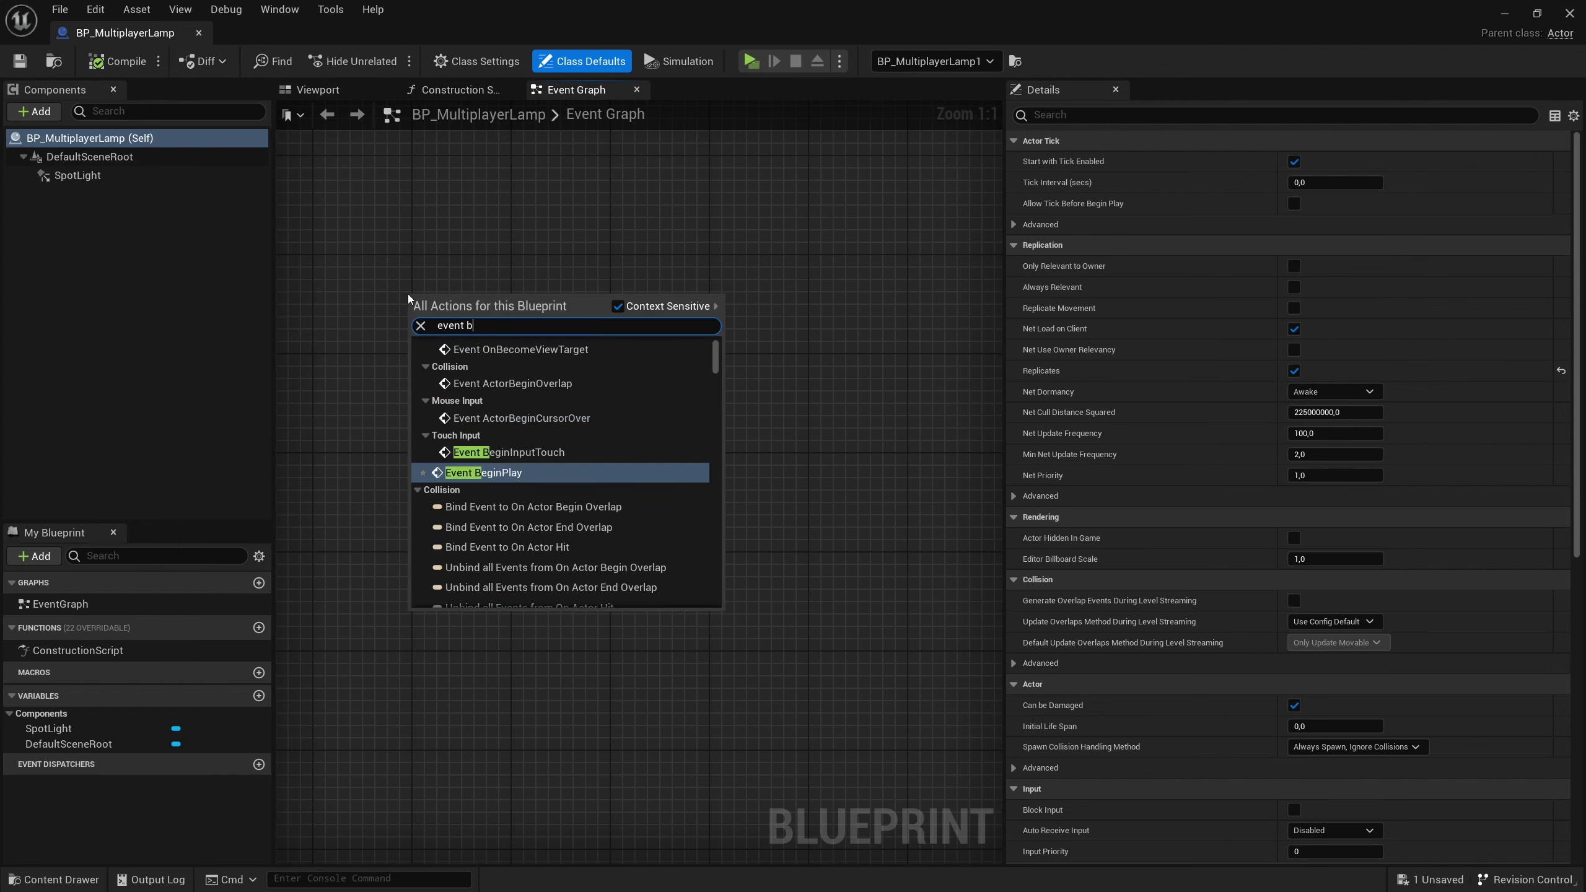
key("Return")
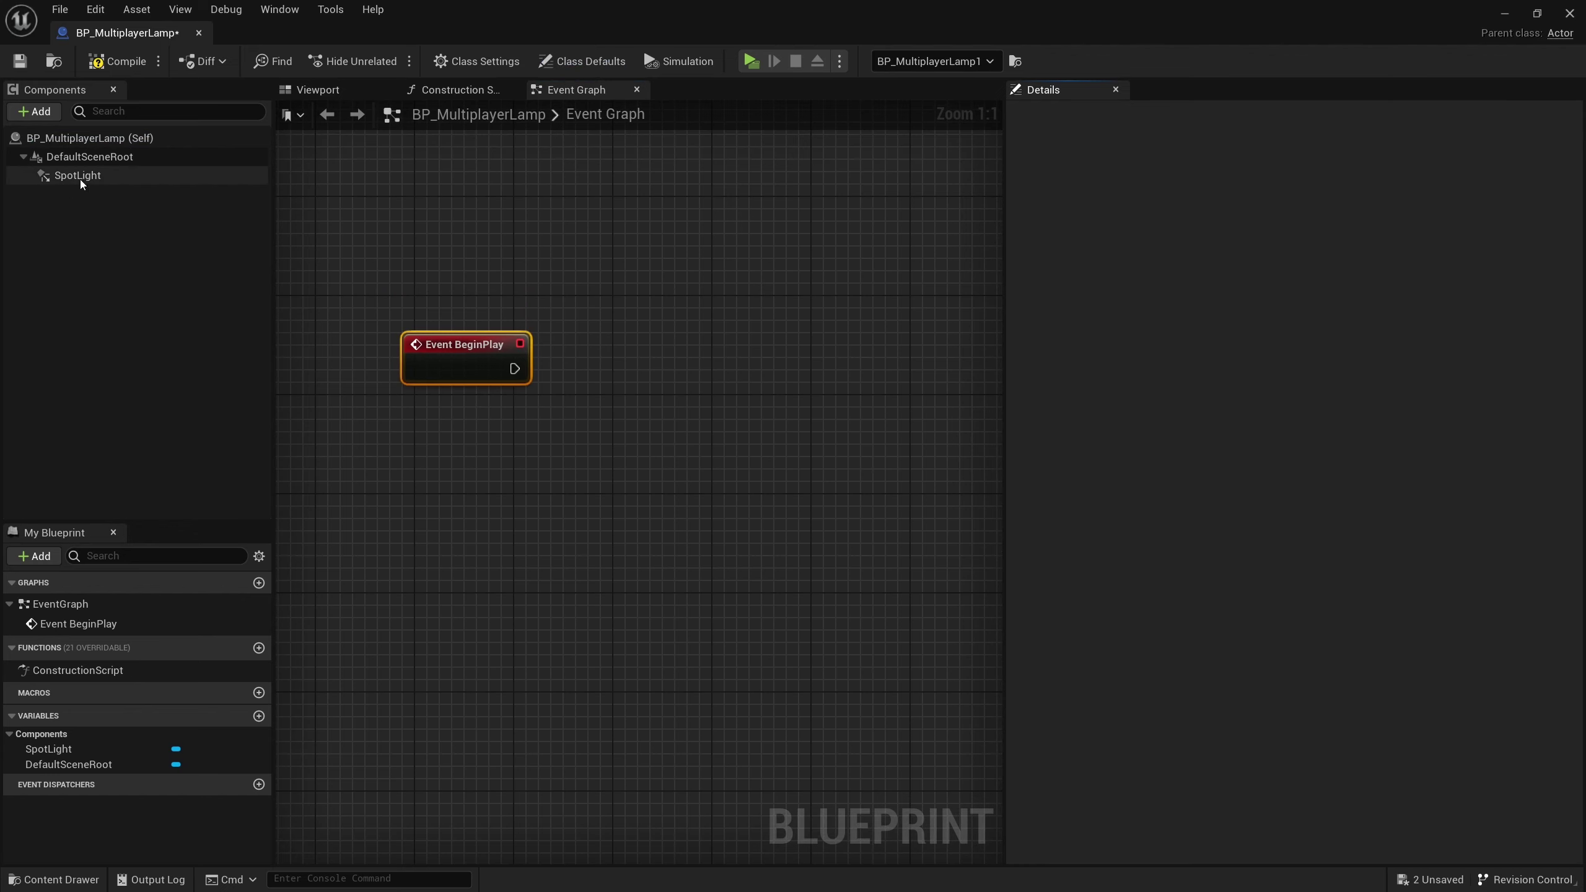
mouse_move(77, 175)
left_mouse_down()
mouse_move(517, 507)
mouse_move(604, 404)
left_mouse_up()
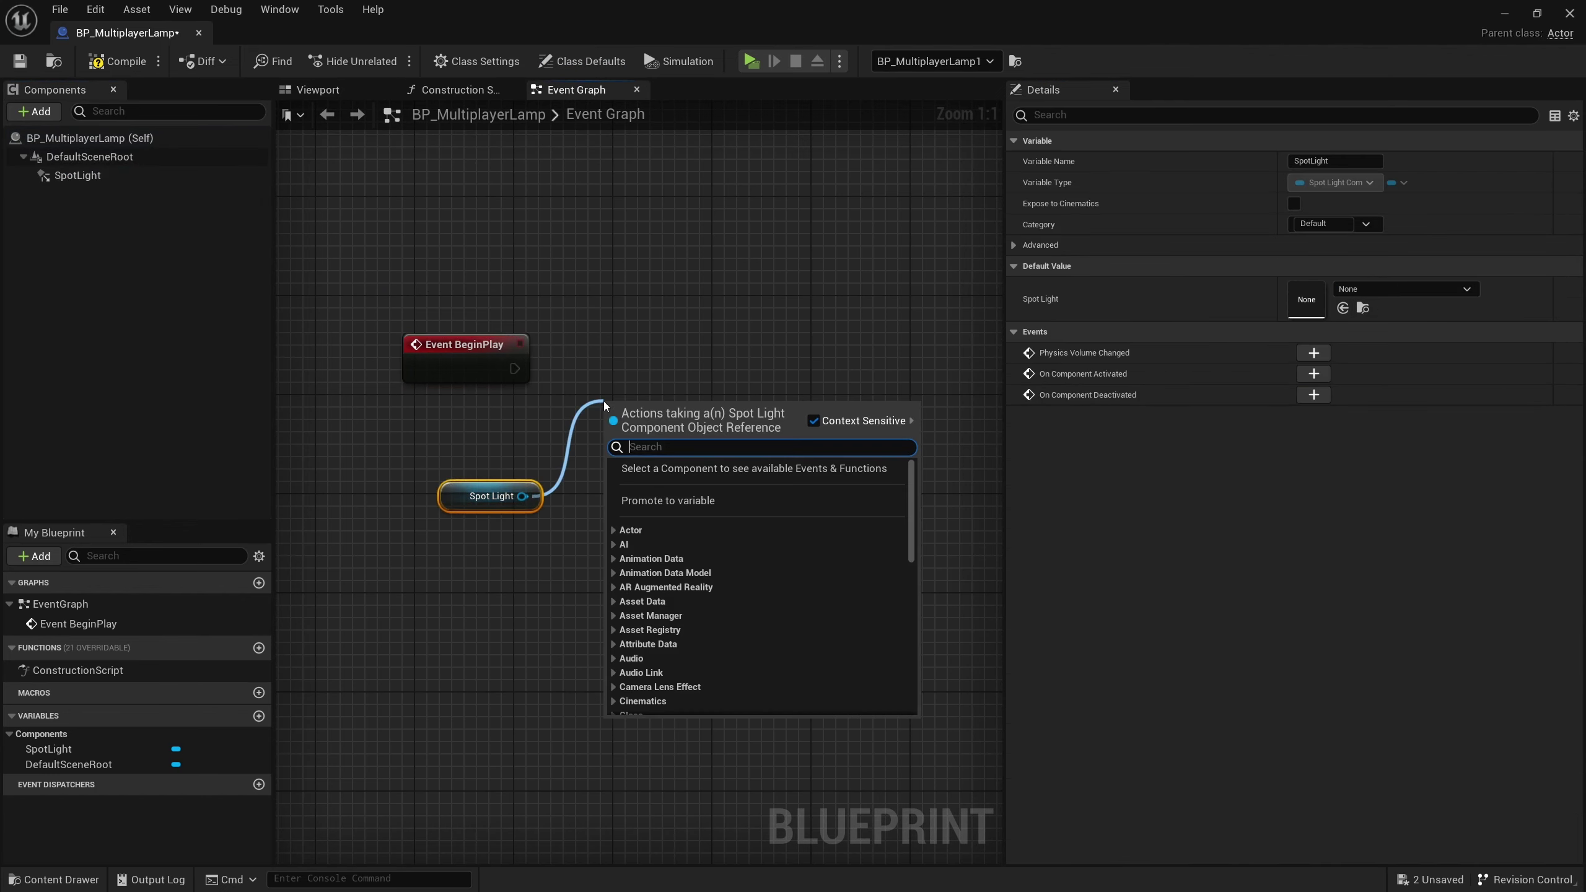
type("set visibility")
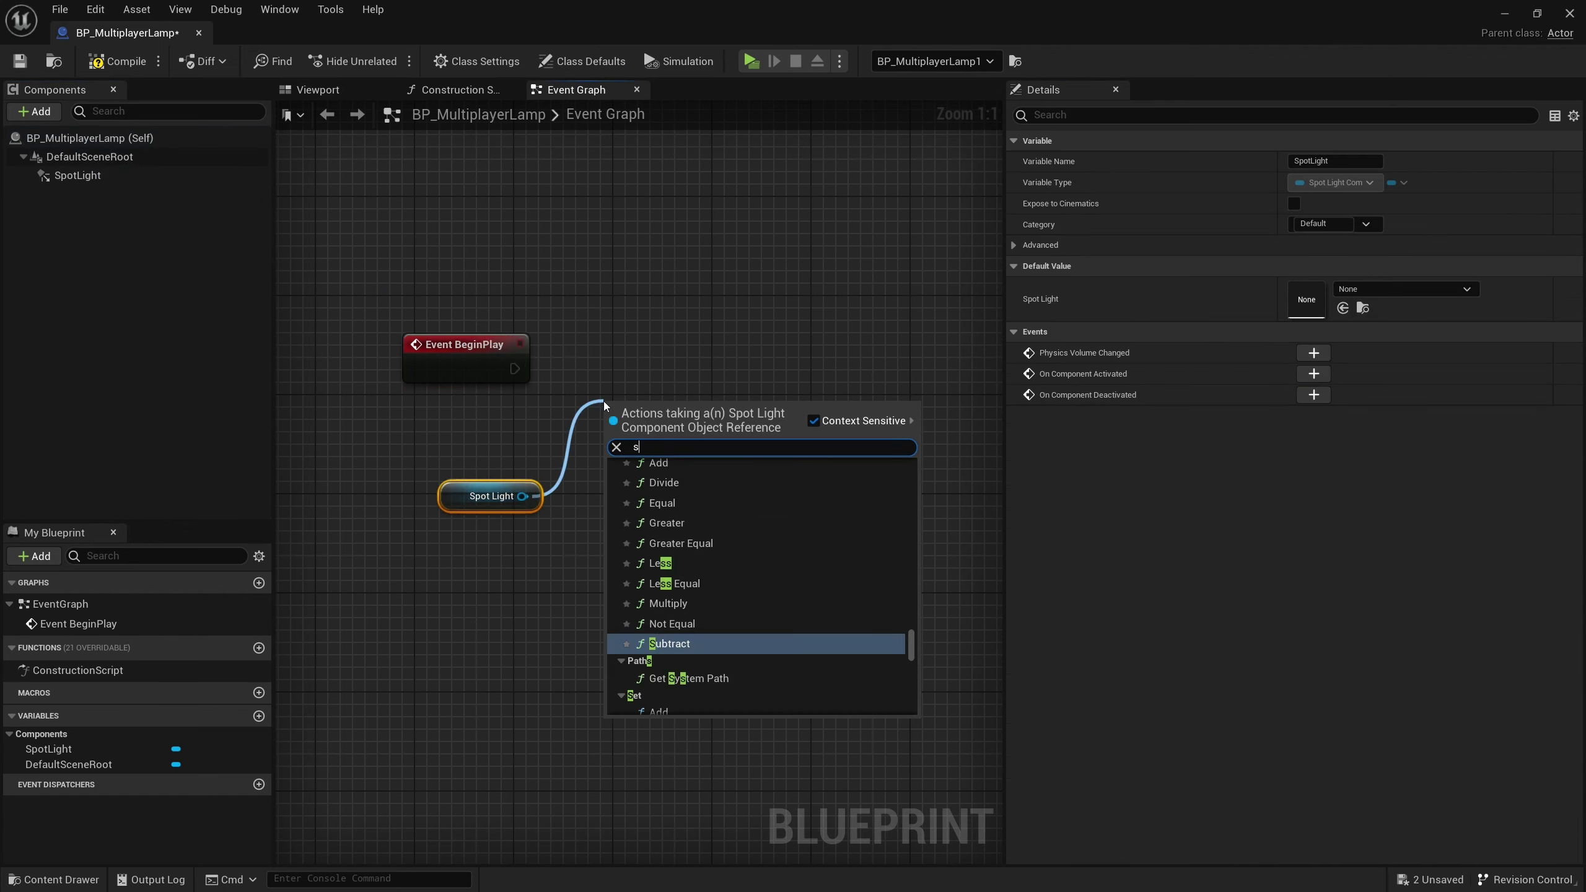
key("Return")
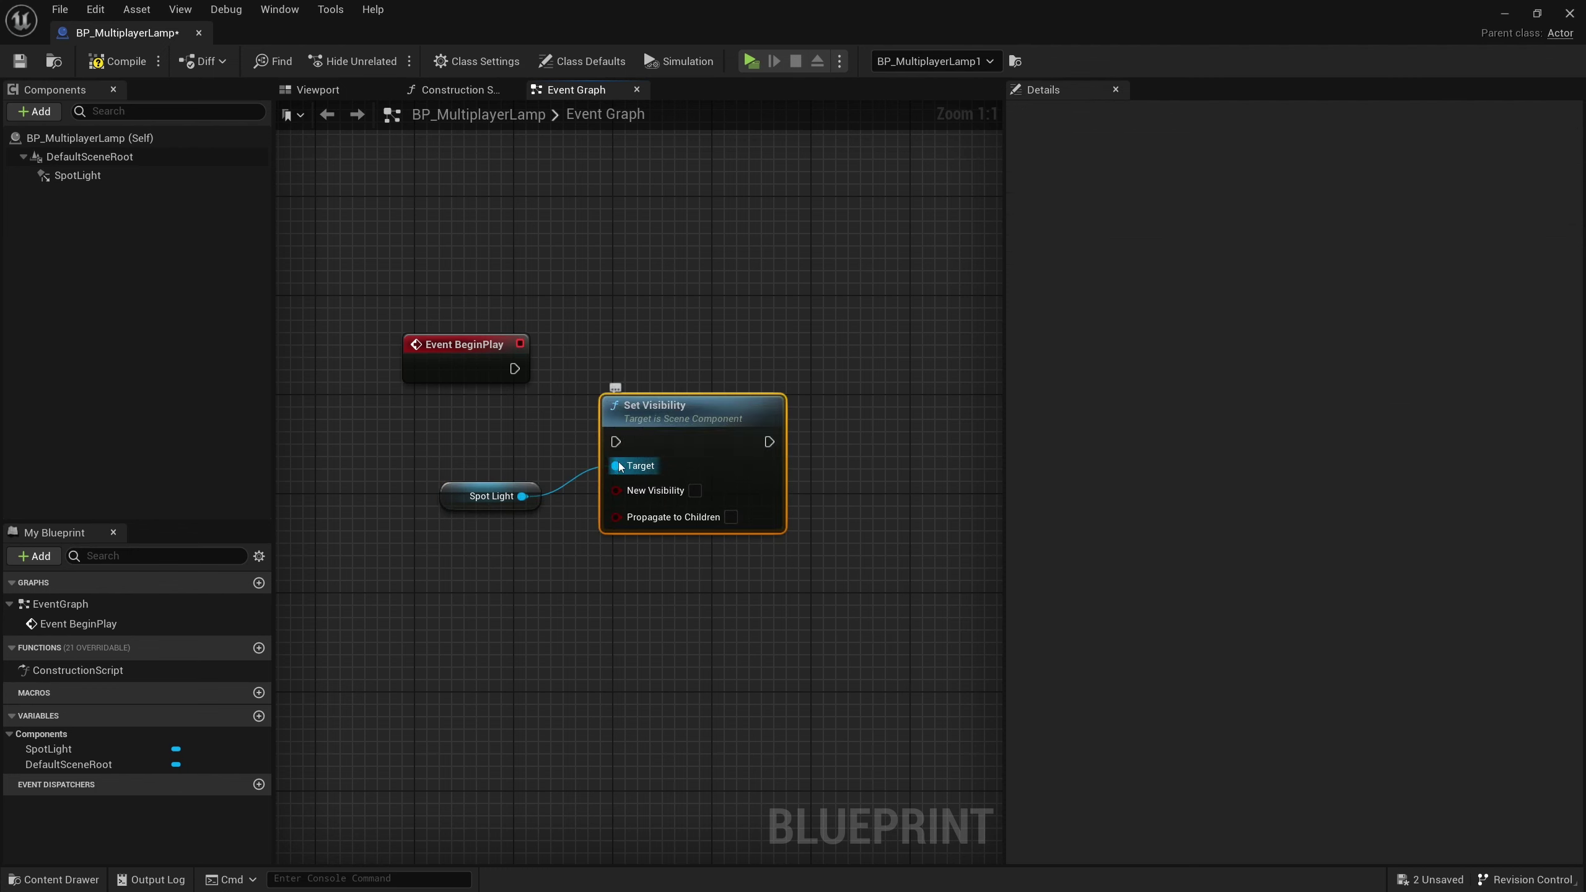
Wire BeginPlay to Set Visibility, rearrange the nodes, then disconnect BeginPlay again.
left_click_drag(616, 441, 514, 368)
mouse_move(695, 474)
left_mouse_down()
mouse_move(720, 412)
mouse_move(695, 400)
left_mouse_up()
mouse_move(459, 511)
left_mouse_down()
mouse_move(449, 447)
mouse_move(474, 422)
left_mouse_up()
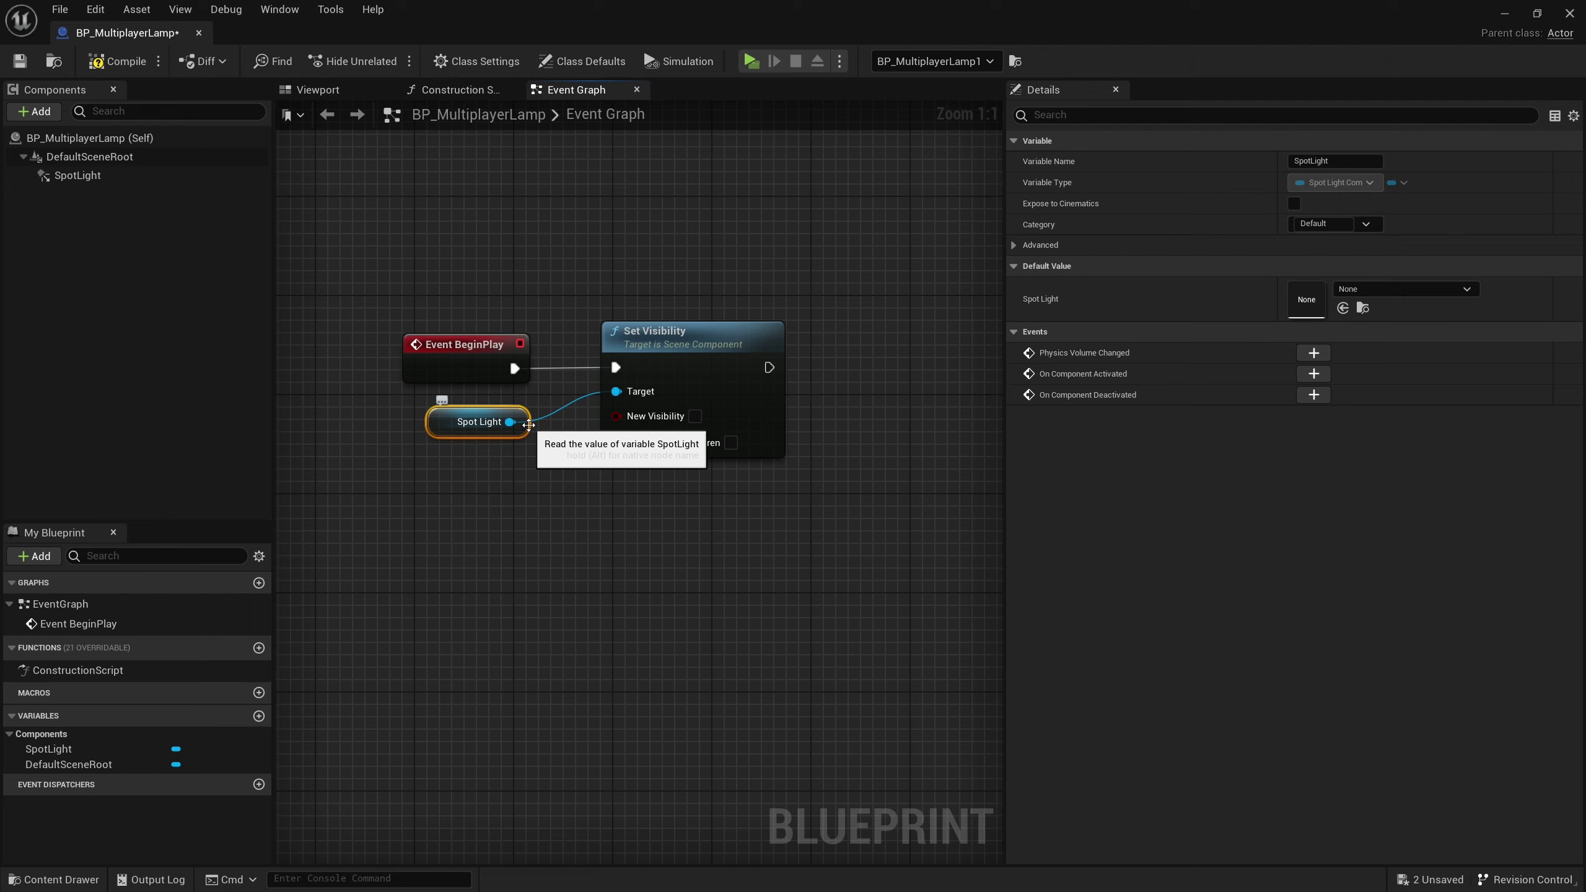
left_click_drag(365, 213, 760, 528)
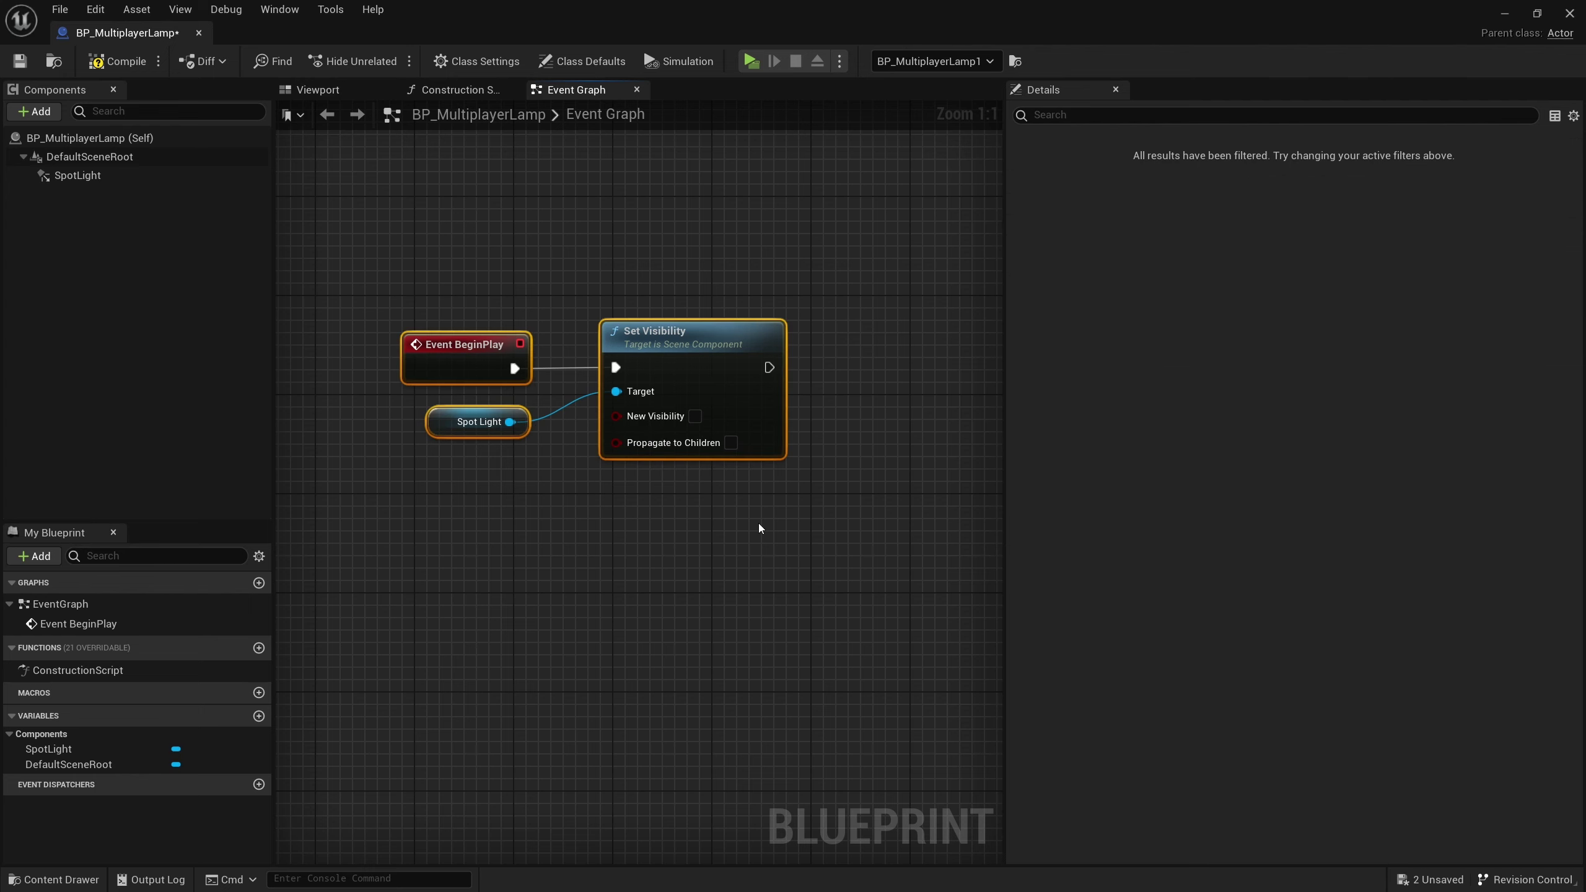
left_click(514, 368, "alt")
Add a Custom Event named TurnOffLight below the Set Visibility nodes.
left_click_drag(680, 362, 729, 547)
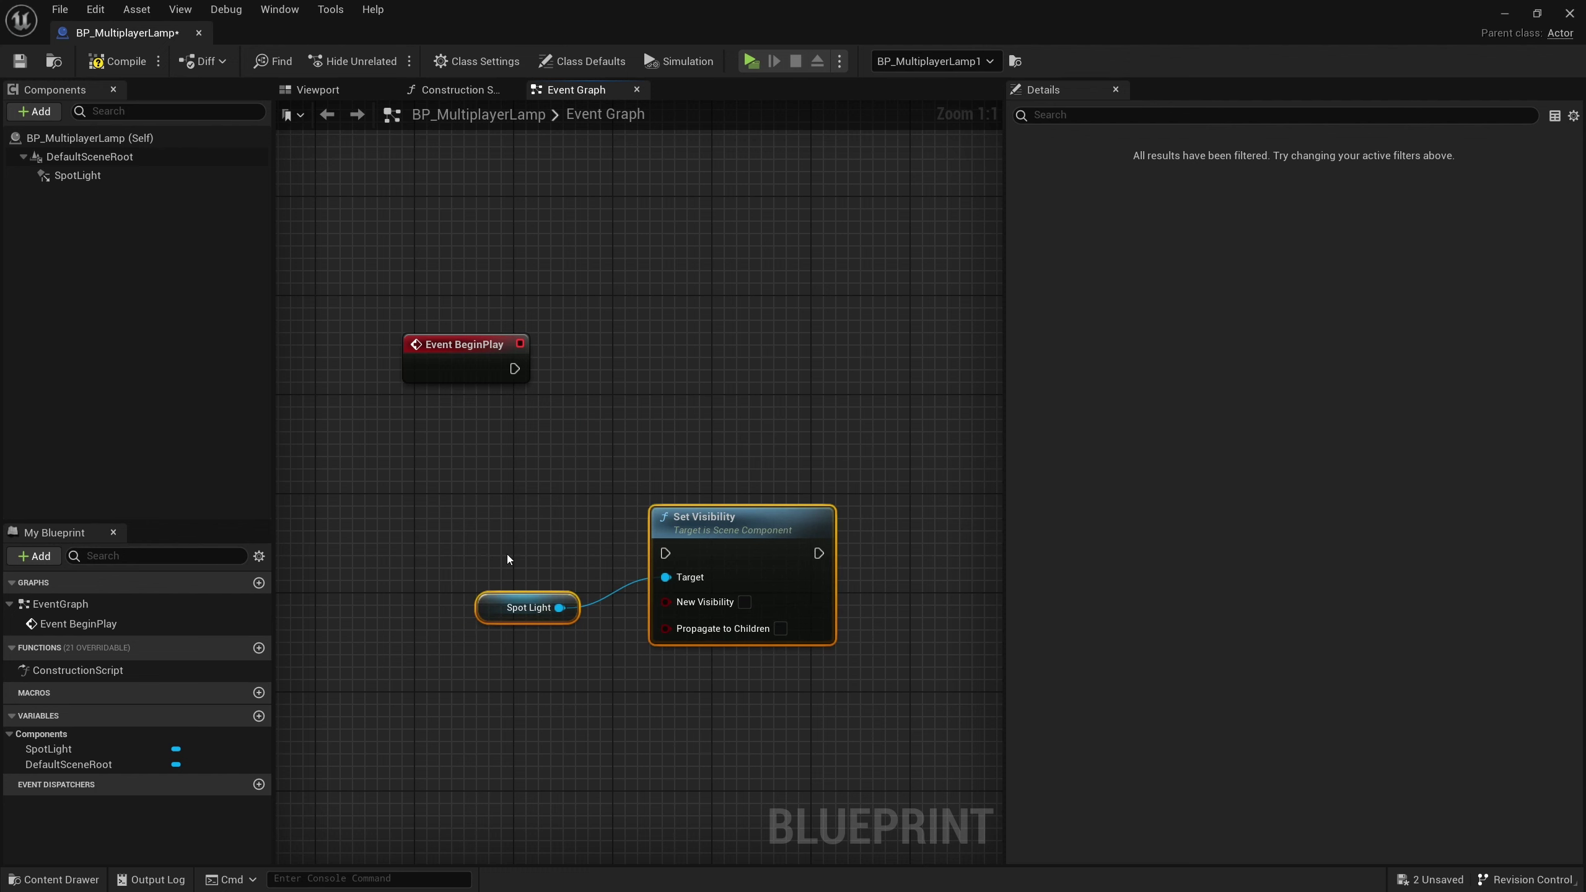
right_click(412, 585)
type("custom event")
key("Return")
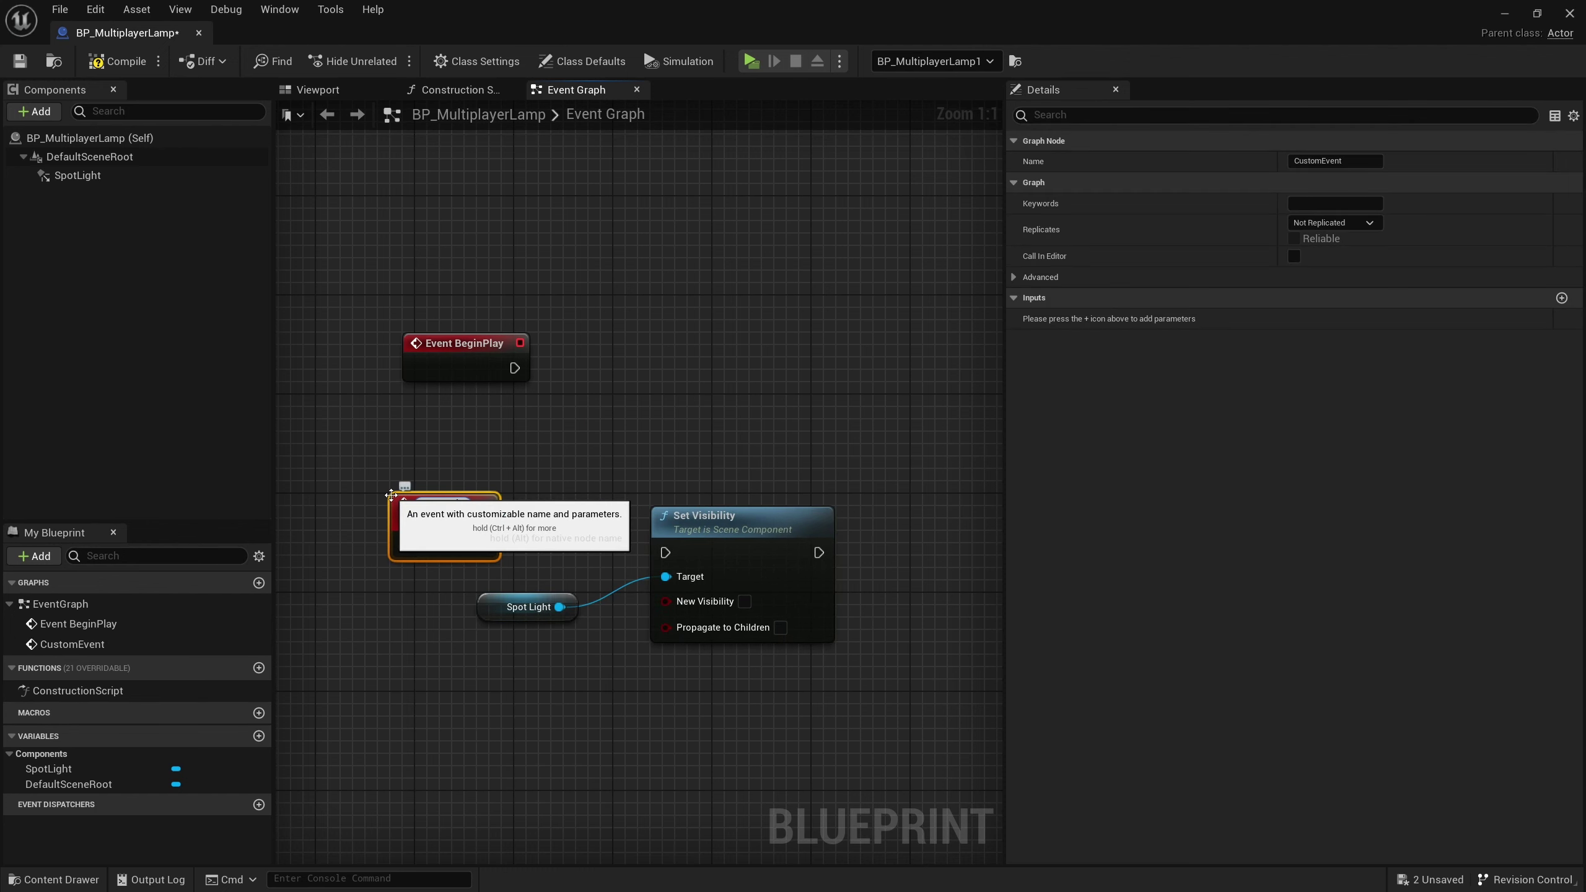
type("TurnOffLight")
key("Return")
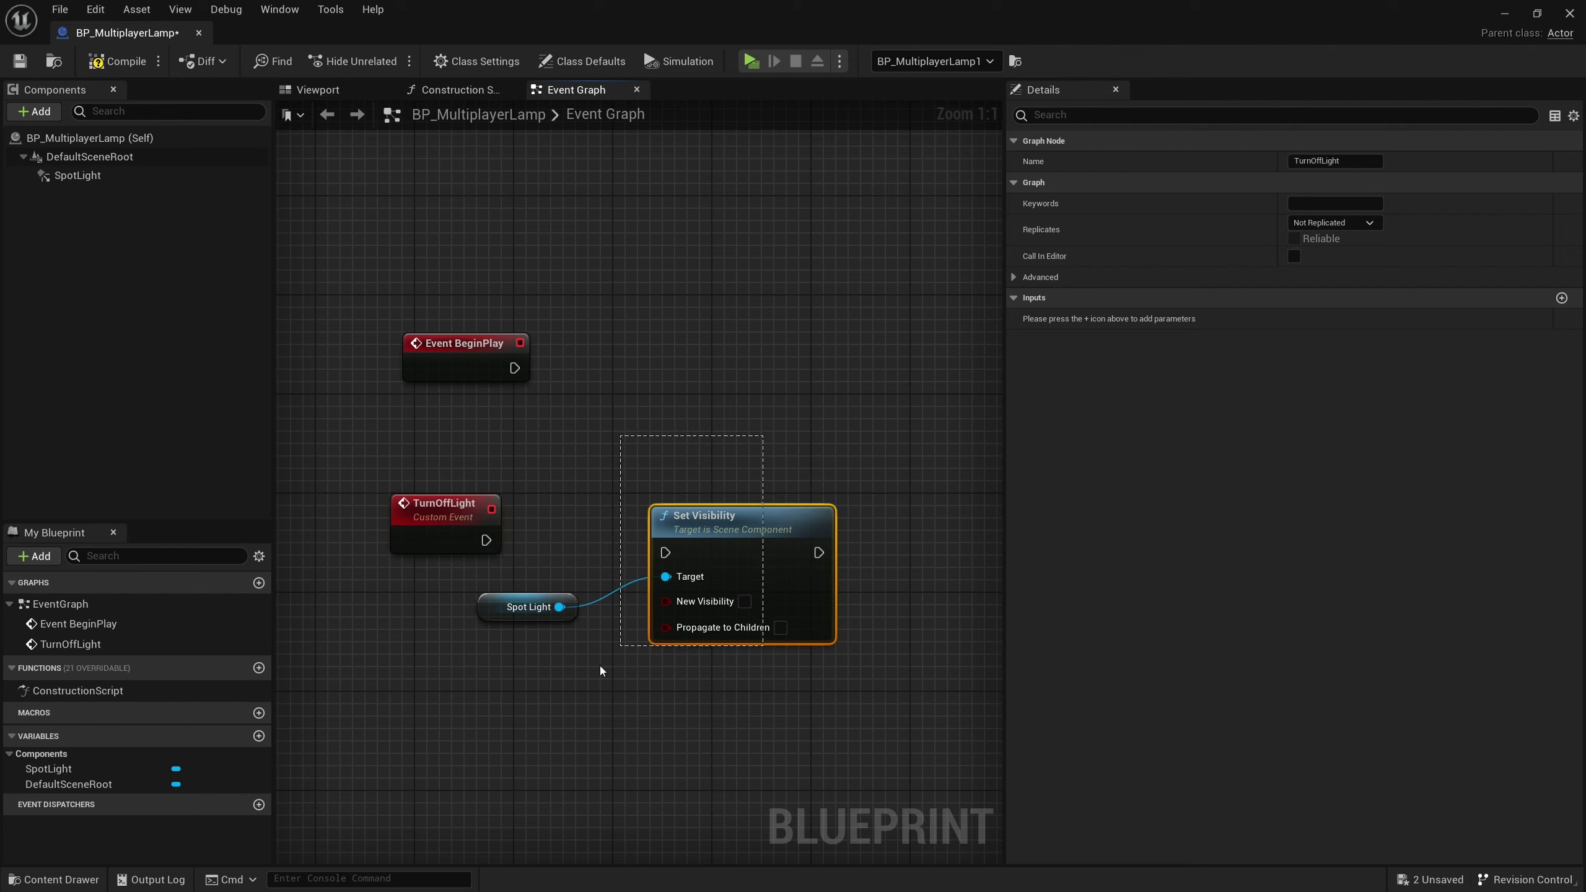
Insert a Delay node so TurnOffLight runs Delay, then Set Visibility.
left_click_drag(869, 434, 474, 624)
left_click_drag(736, 519, 837, 618)
left_click(527, 550)
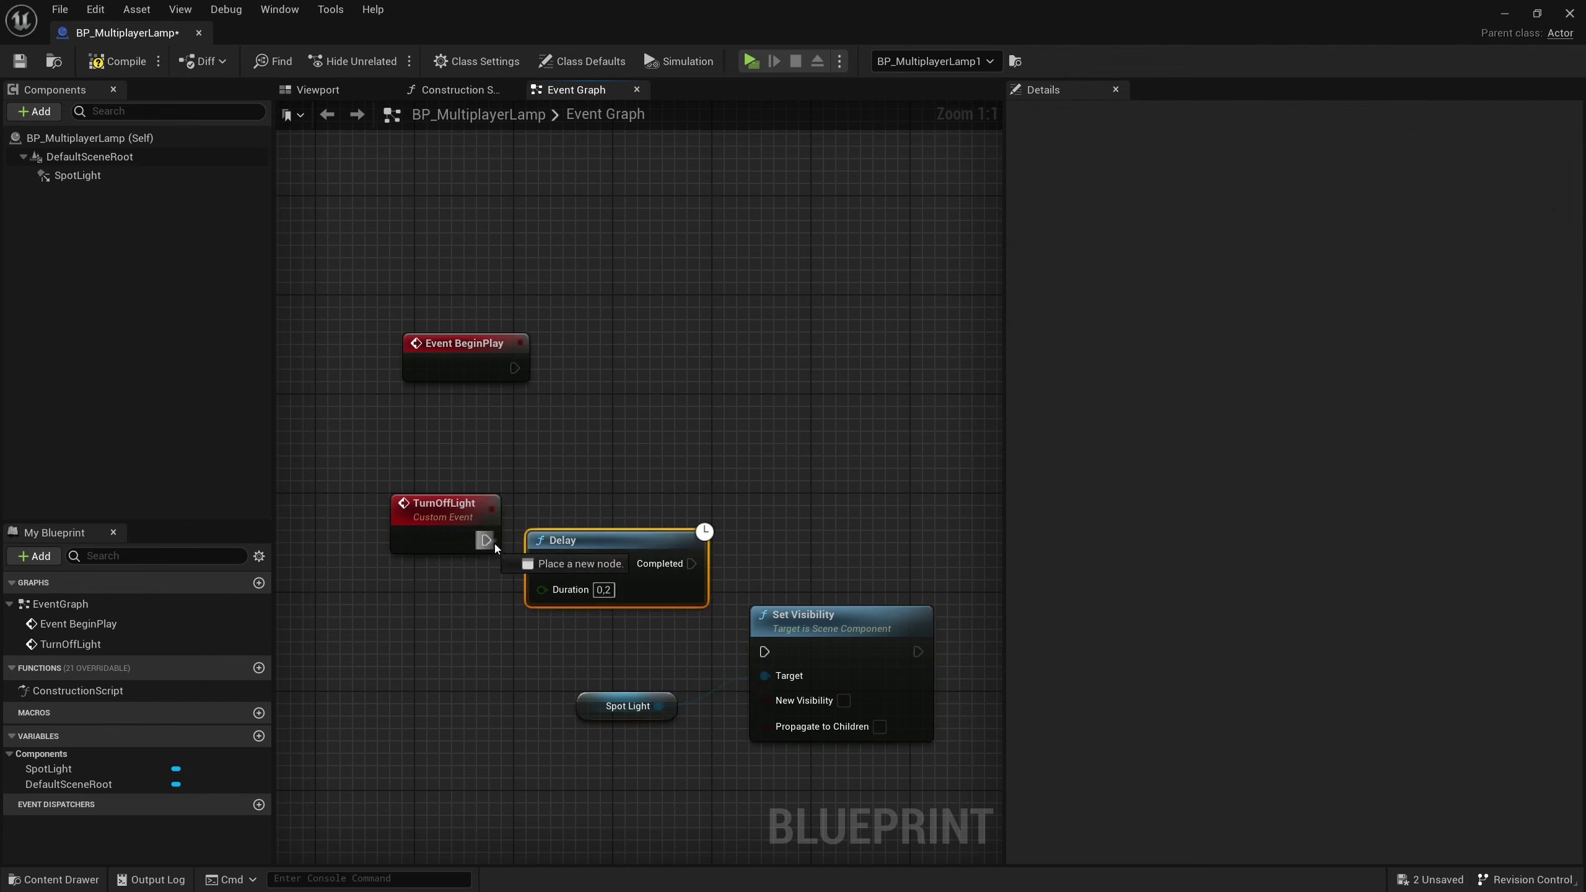
left_click_drag(486, 539, 562, 566)
key("Escape")
left_click_drag(679, 588, 765, 652)
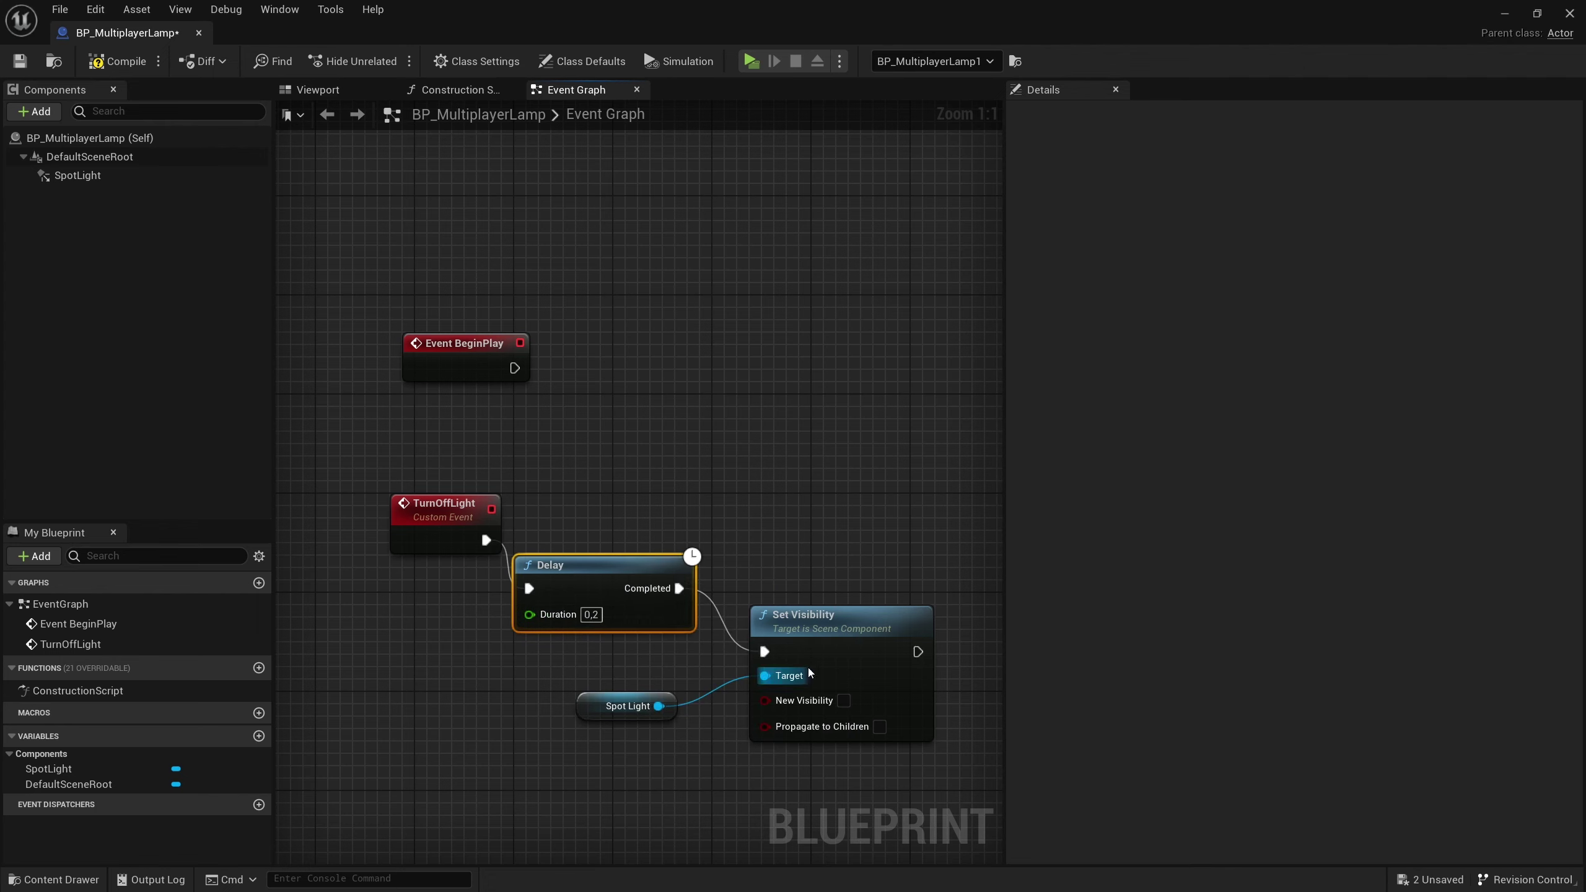
left_click(844, 624)
left_click(605, 586, "shift")
mouse_move(605, 585)
left_mouse_down()
mouse_move(604, 623)
mouse_move(611, 597)
left_mouse_up()
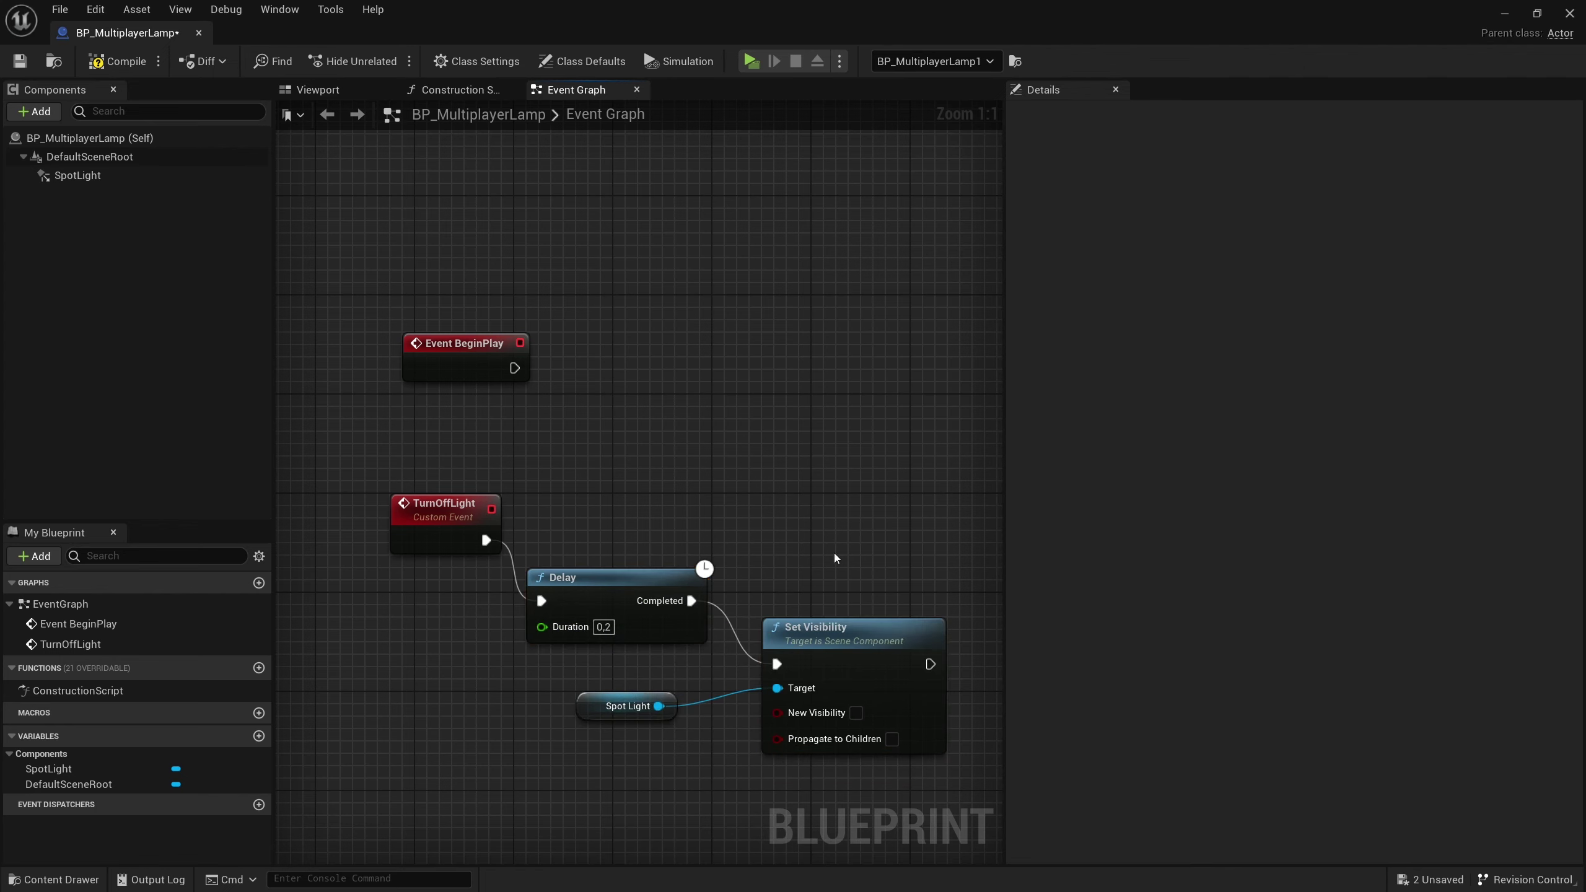
left_click_drag(795, 638, 772, 576)
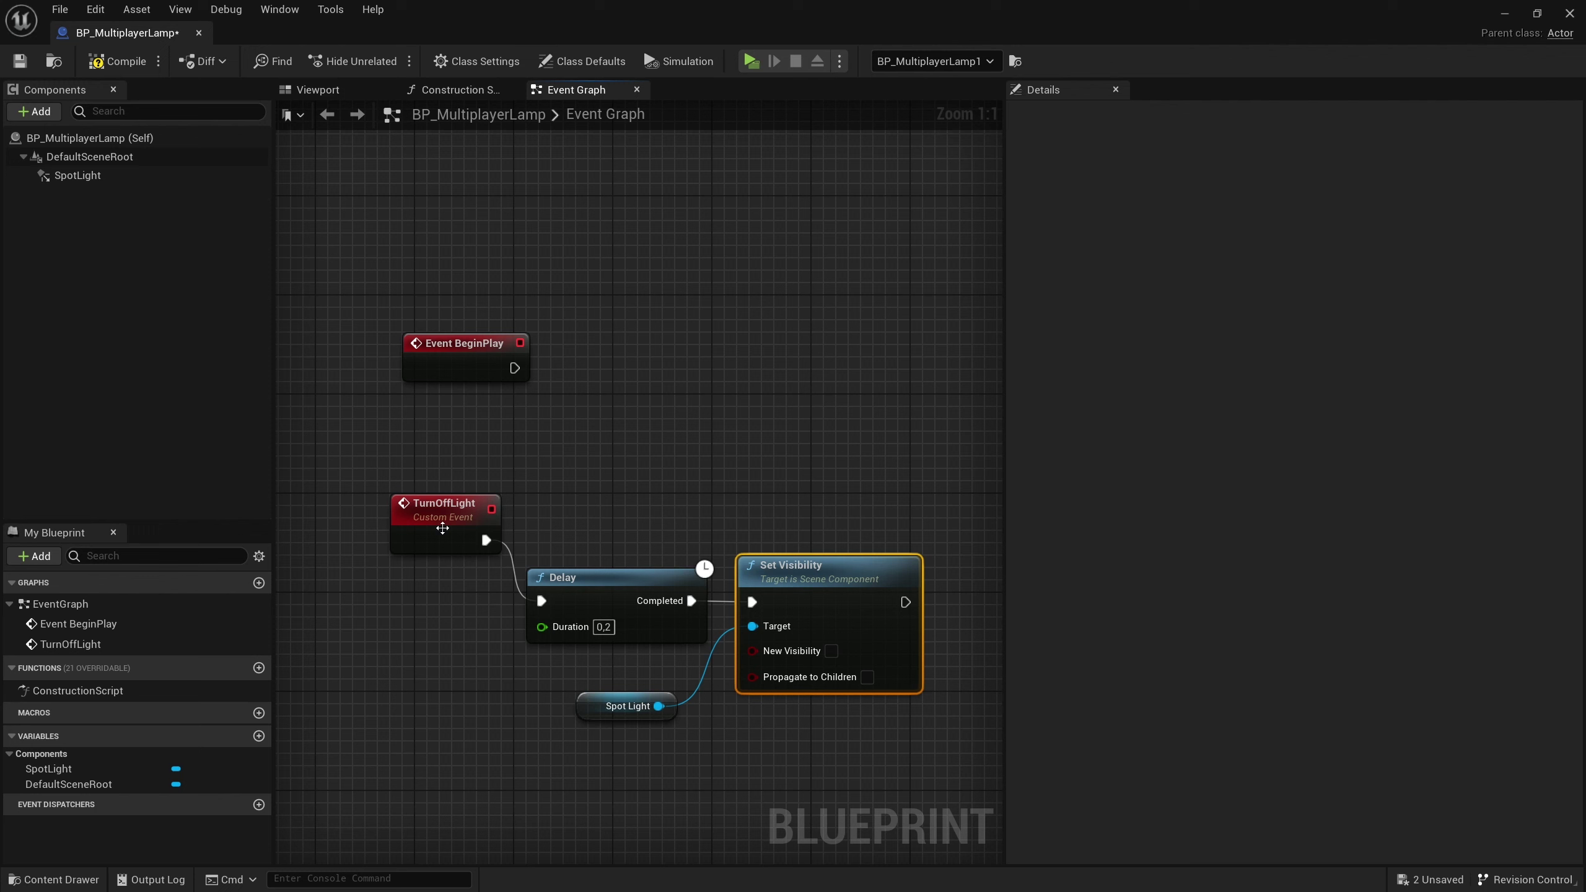
left_click_drag(444, 509, 407, 572)
right_click_drag(525, 641, 587, 567)
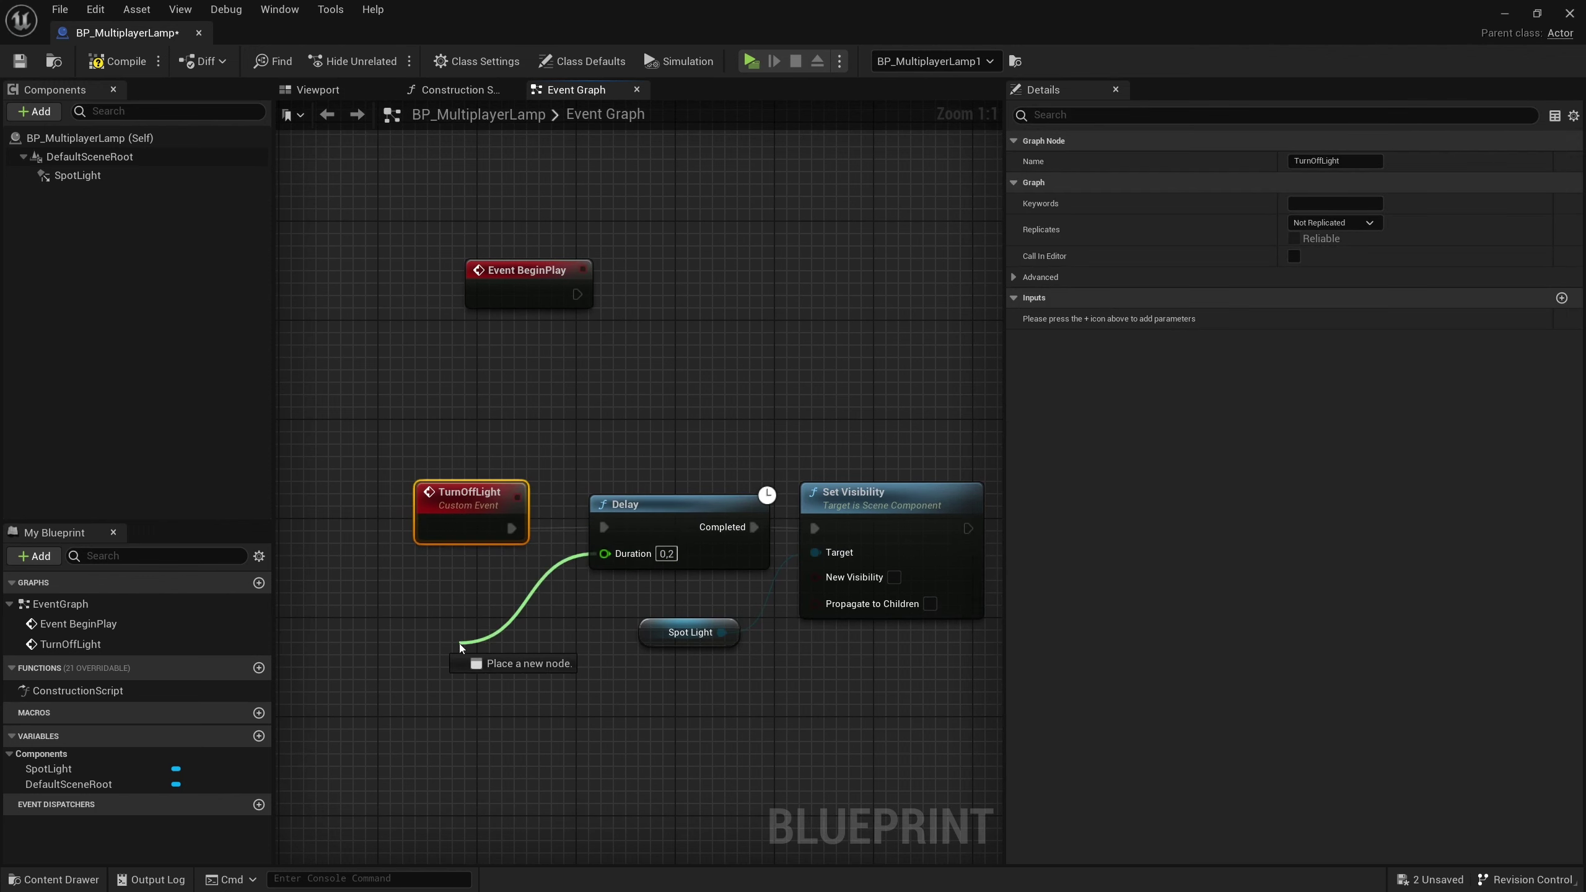
Feed the Delay's Duration from Random Float in Range with Min 3 and Max 9.
left_click_drag(605, 553, 461, 648)
type("random floa")
key("Down")
key("Down")
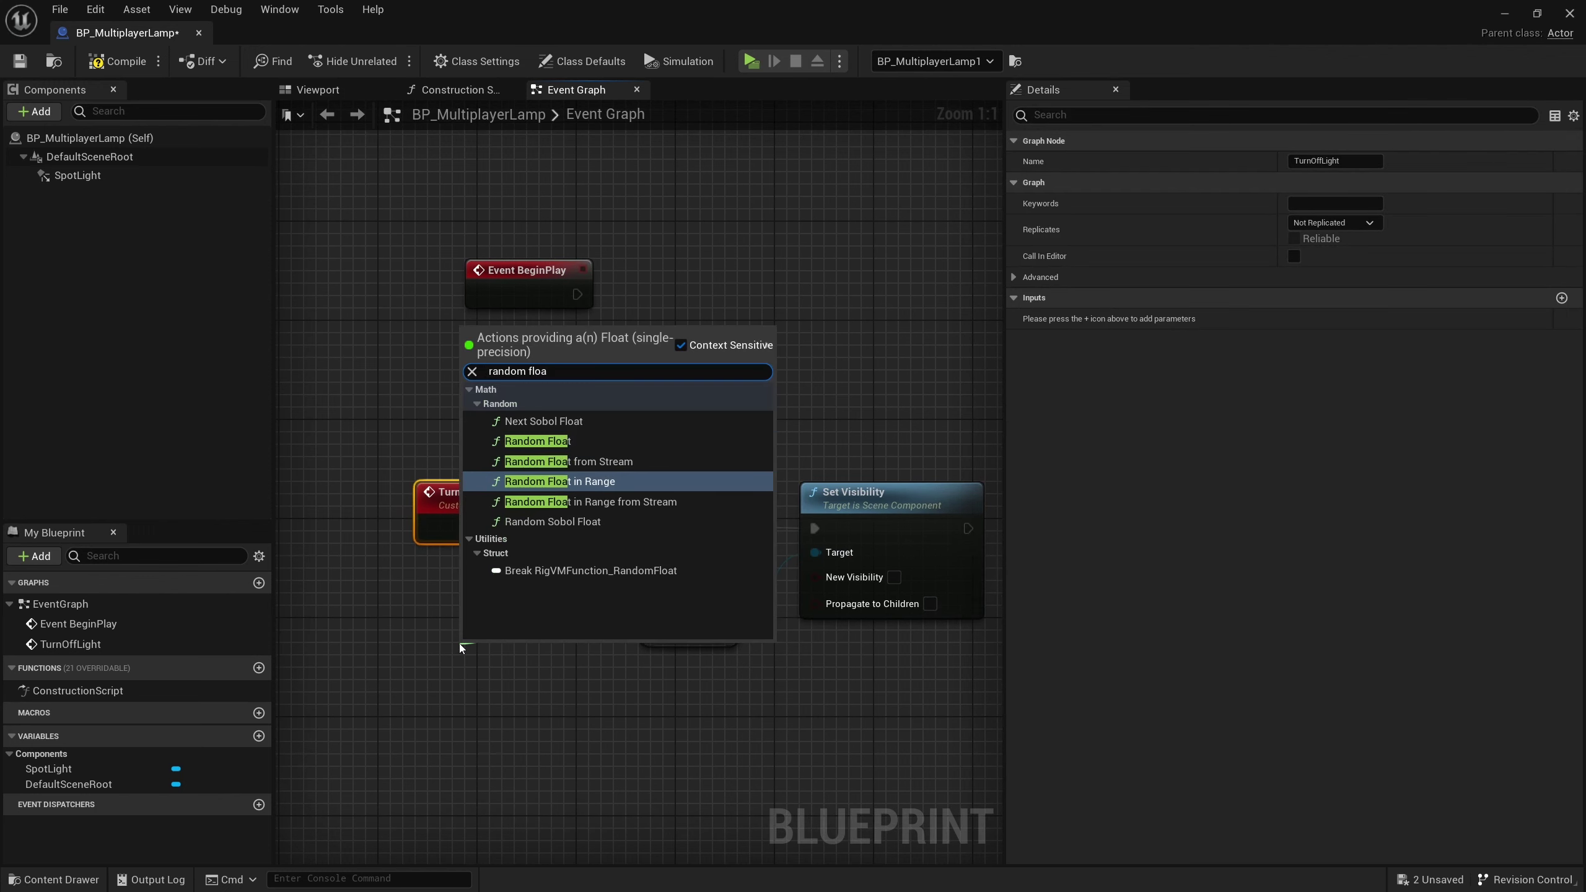
key("Return")
left_click(510, 678)
type("3")
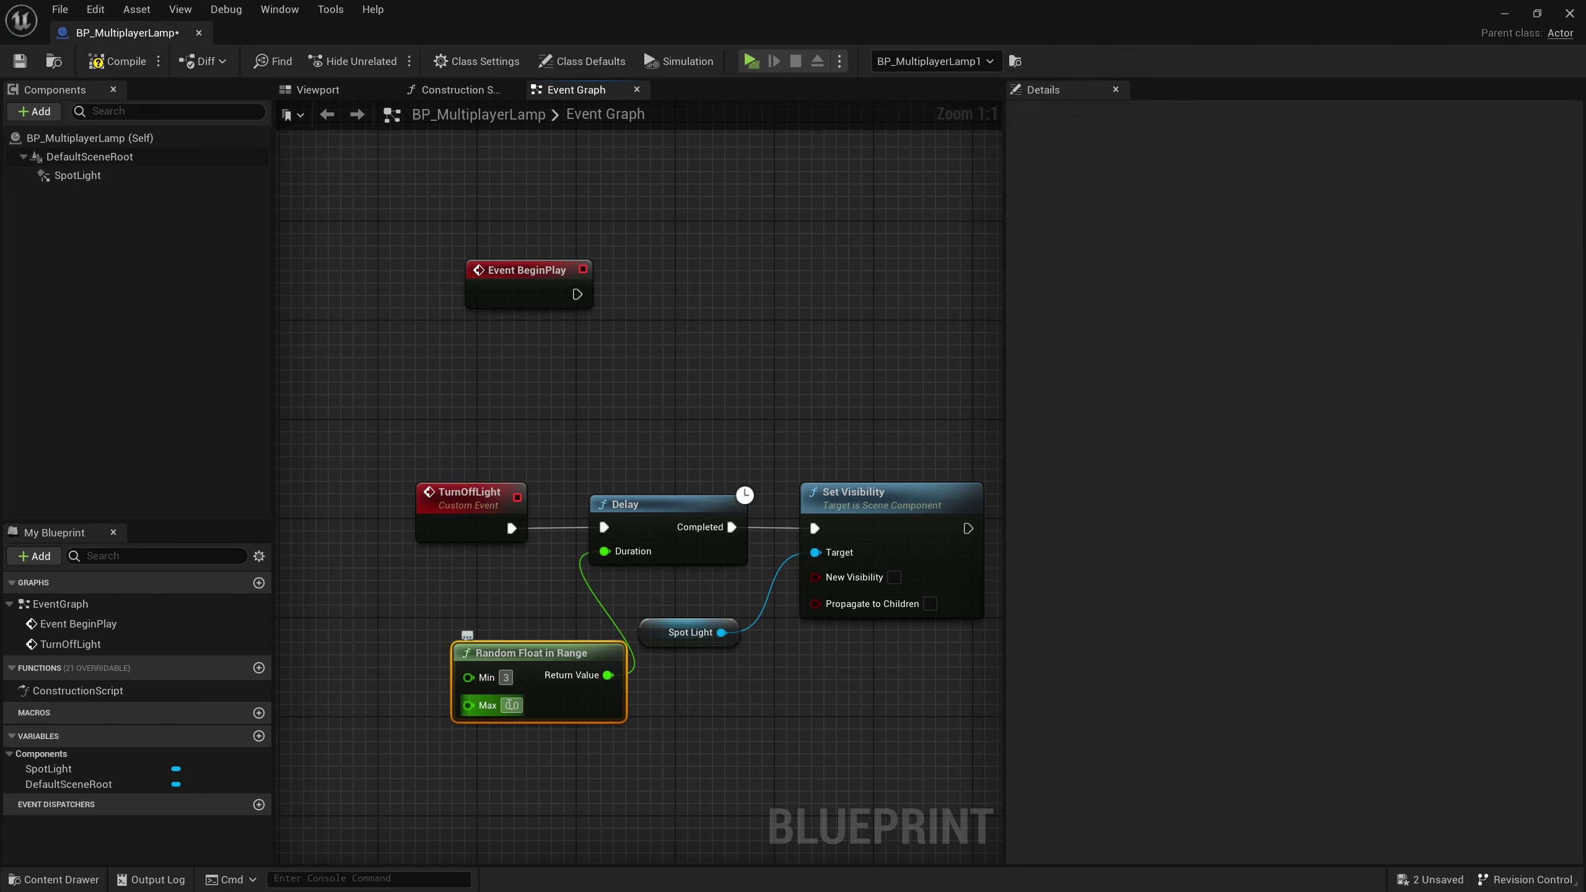
left_click(511, 705)
type("9")
left_click(541, 750)
left_click_drag(542, 666, 492, 591)
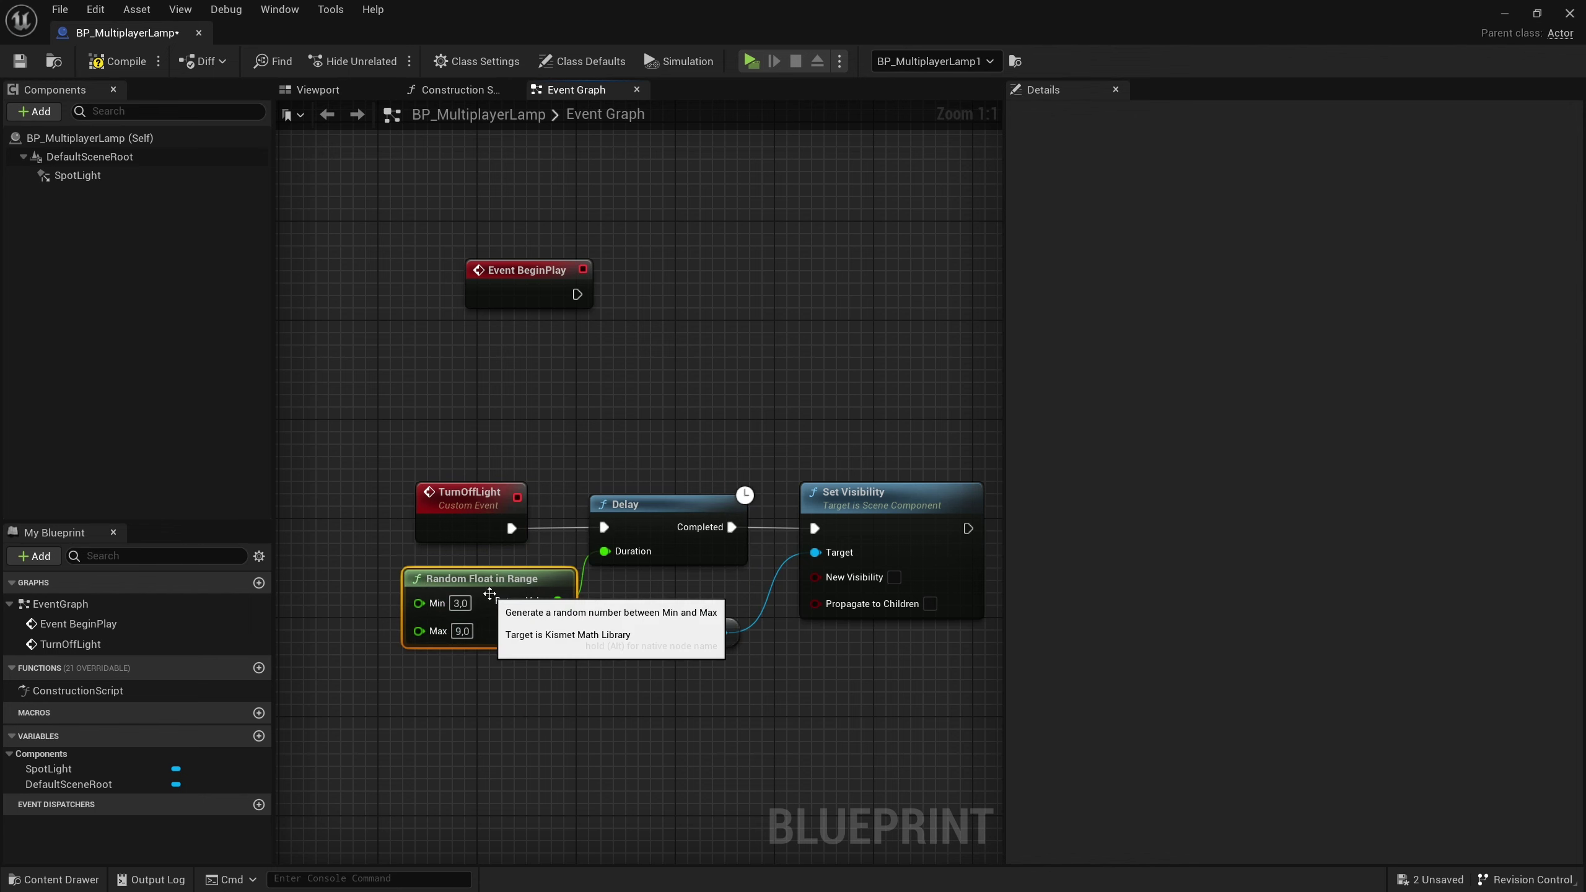
left_click_drag(906, 461, 487, 695)
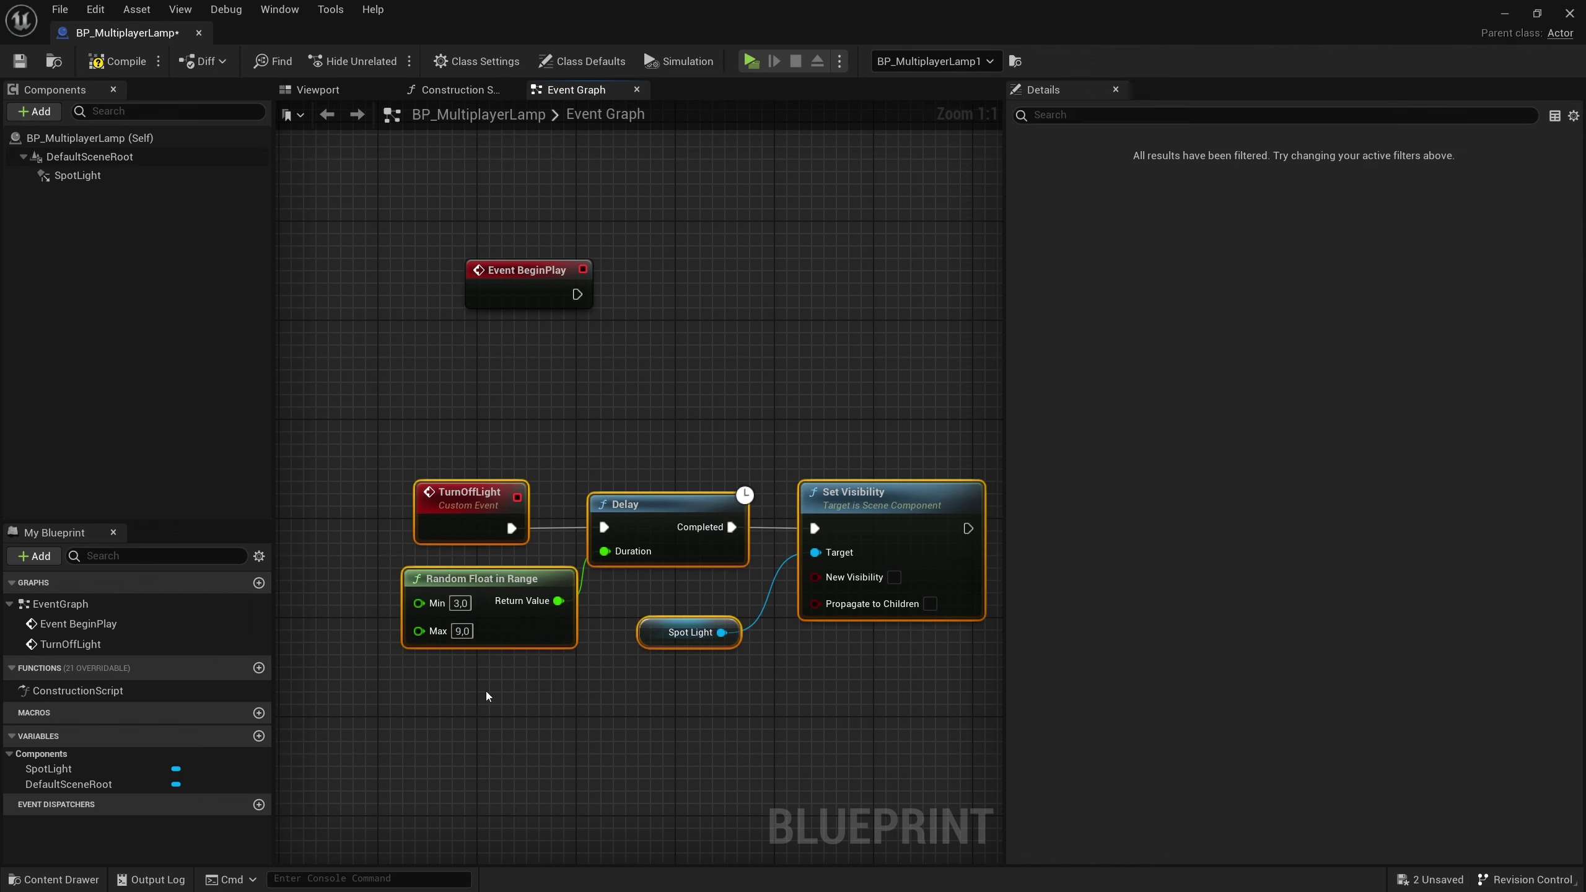
Make Event BeginPlay call Turn Off Light.
left_click_drag(577, 294, 673, 302)
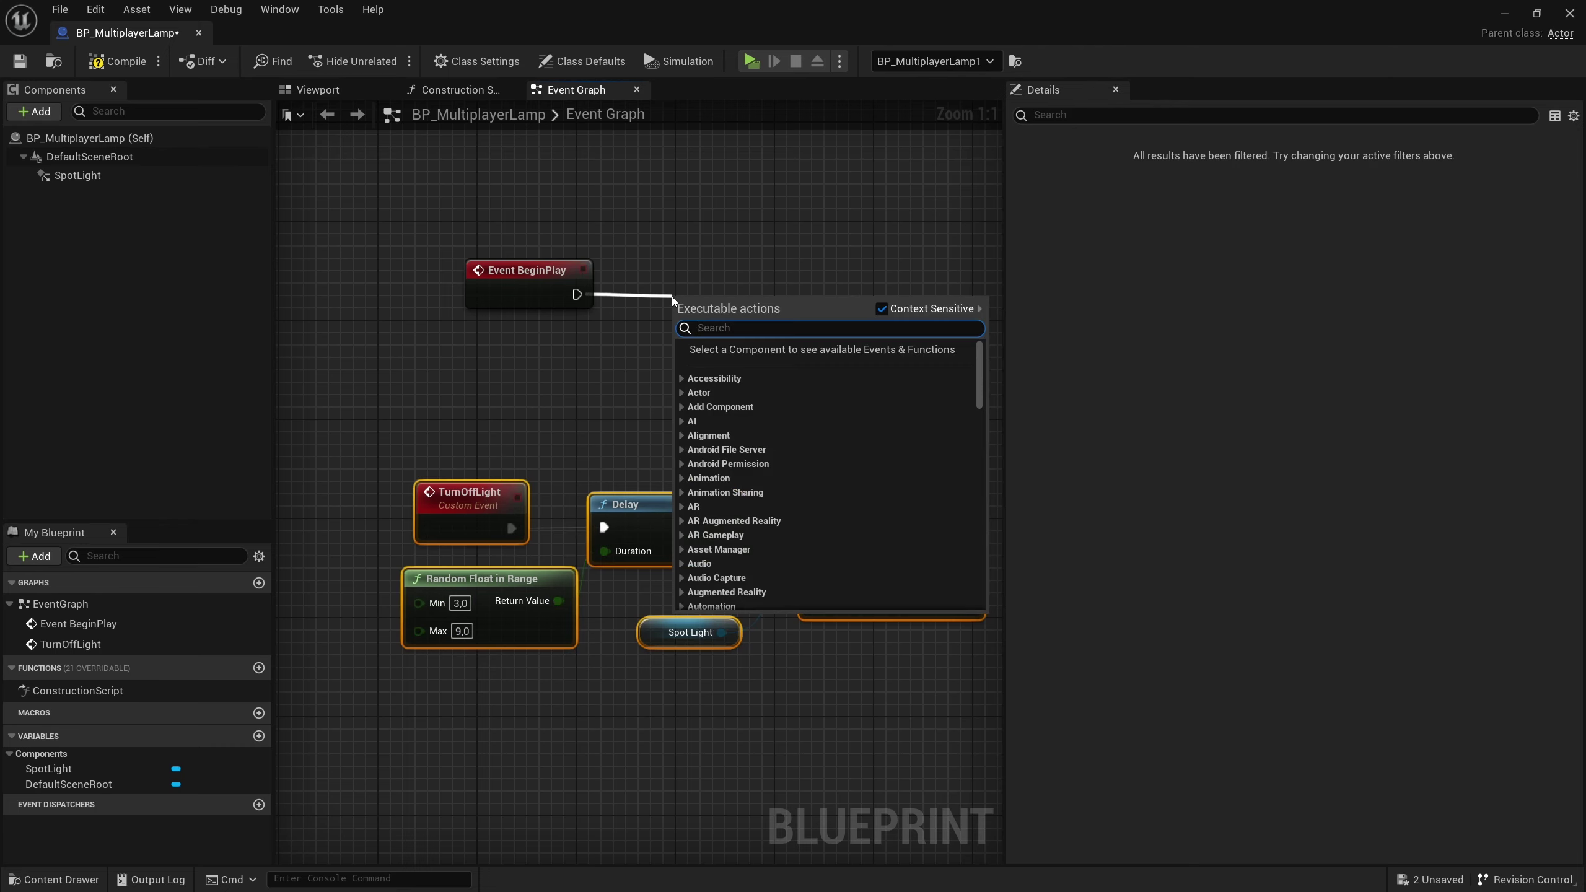
type("turn")
key("Return")
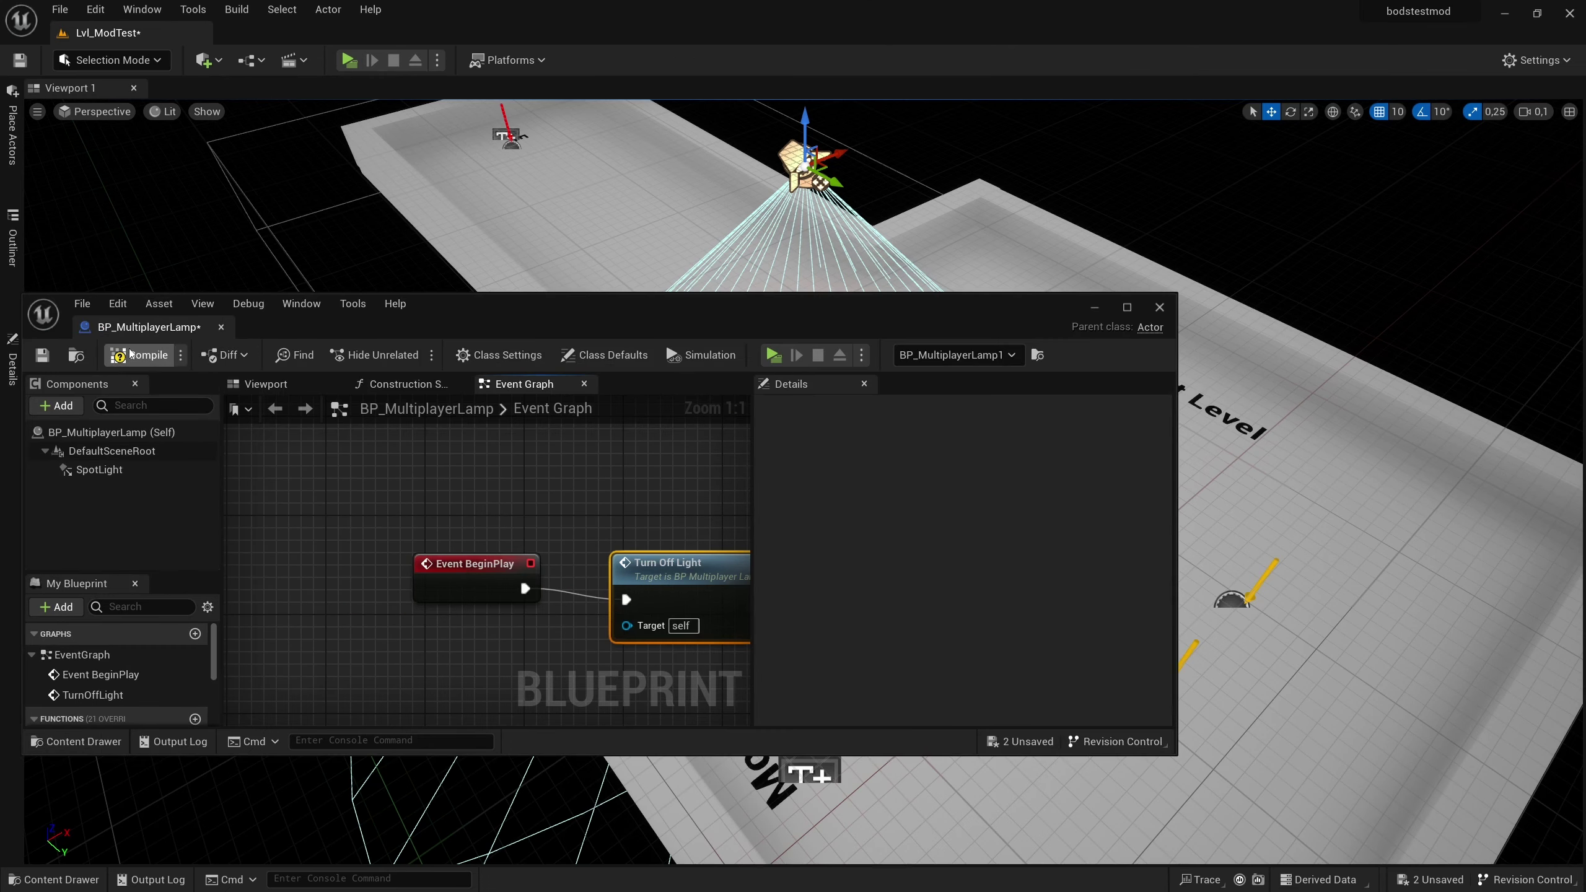
Run a two-client multiplayer PIE test, stop it, and return to the lamp Blueprint graph.
left_click(375, 87)
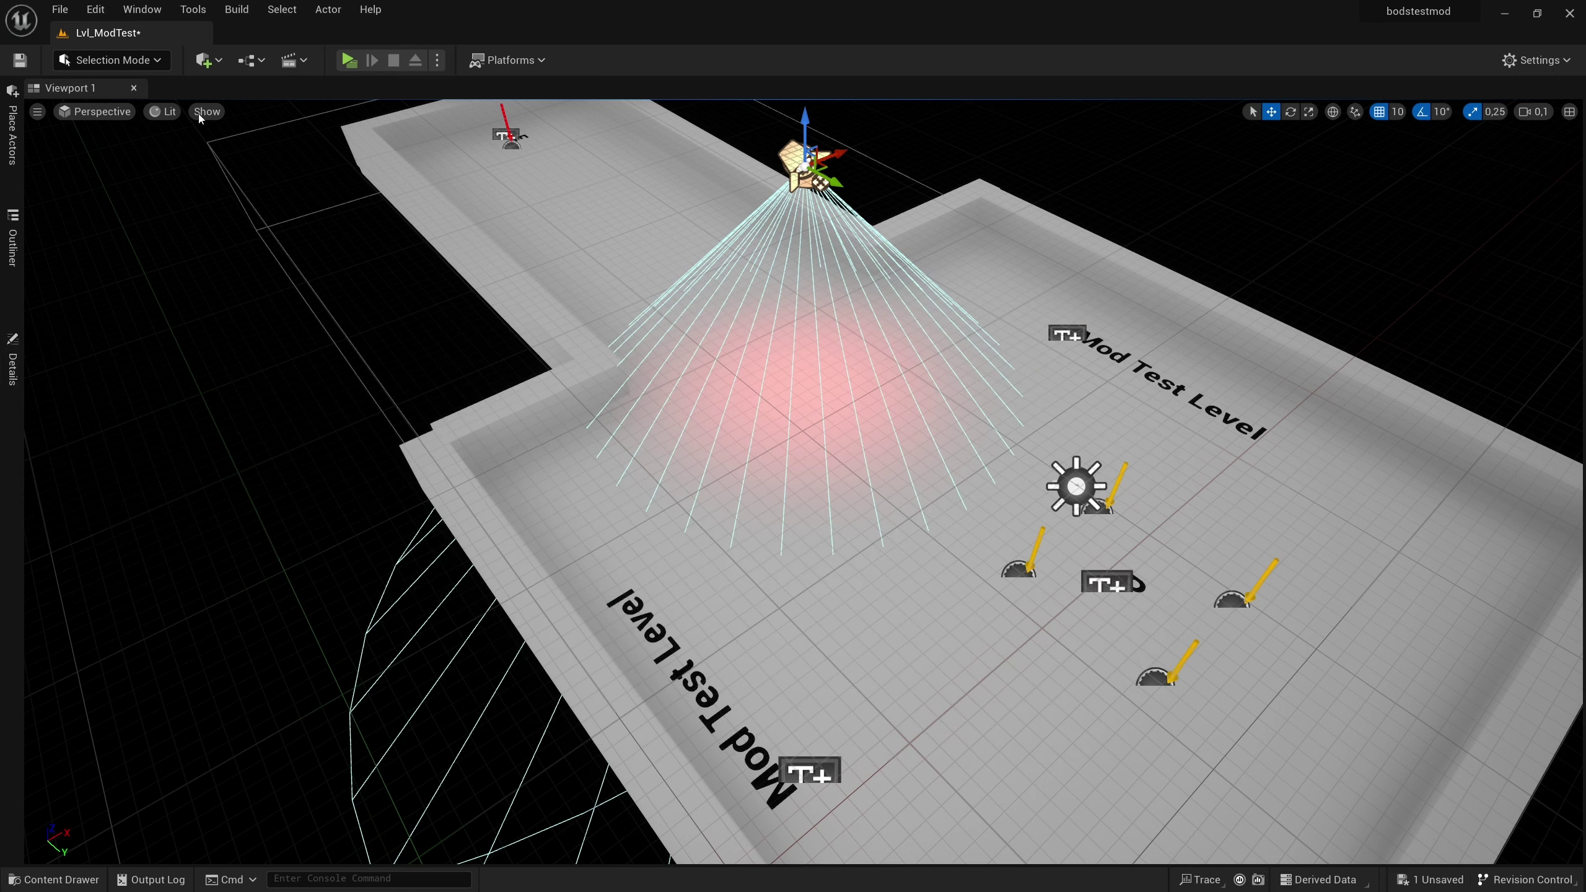
left_click(350, 64)
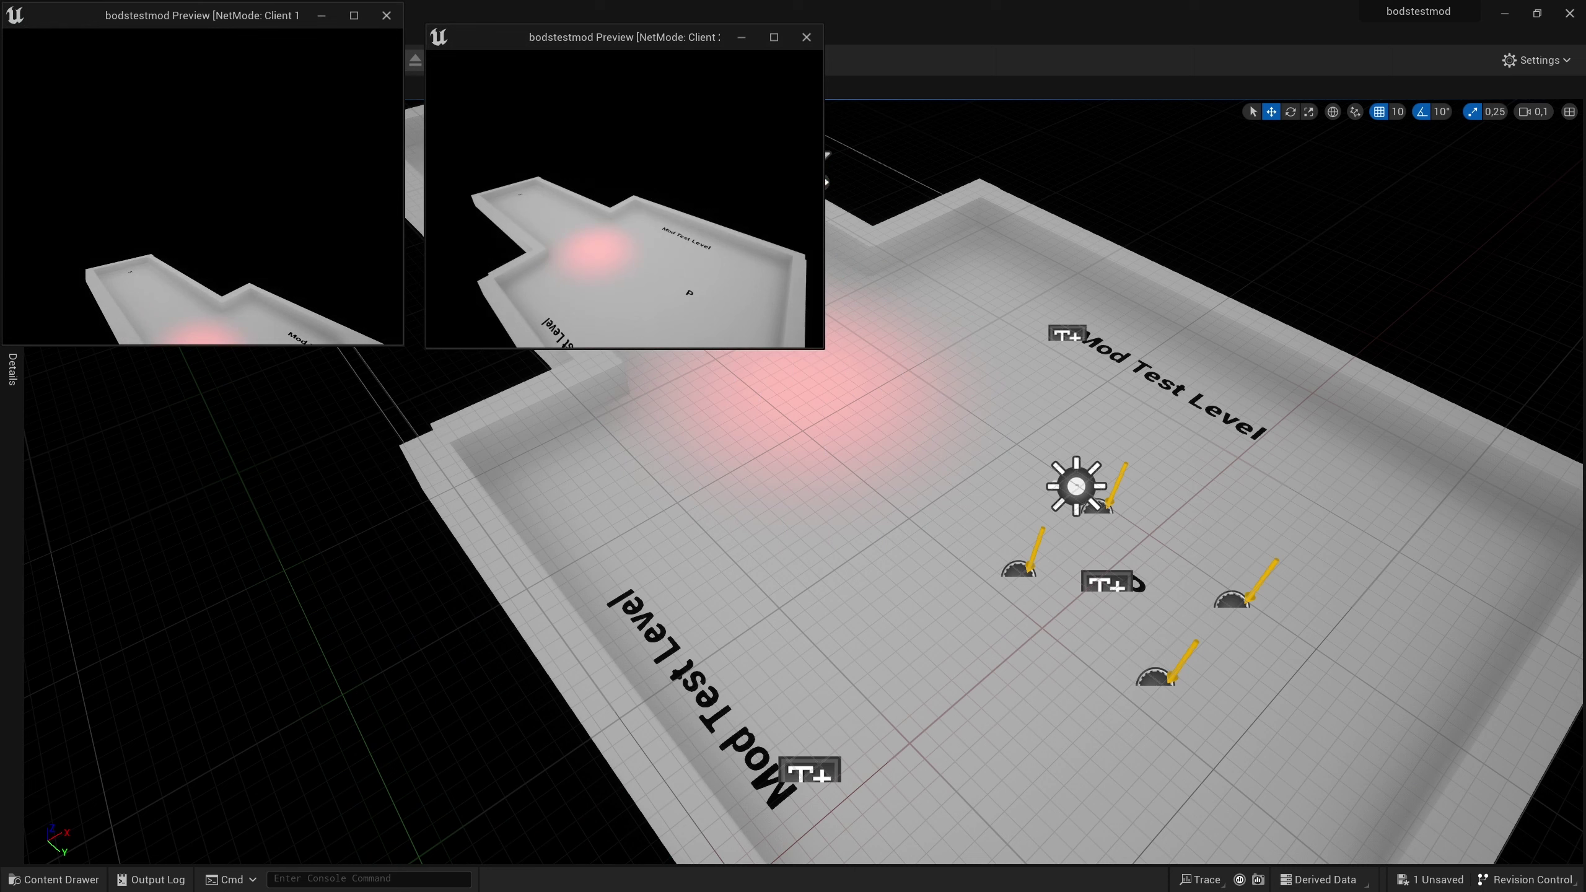
key("super")
left_click(234, 220)
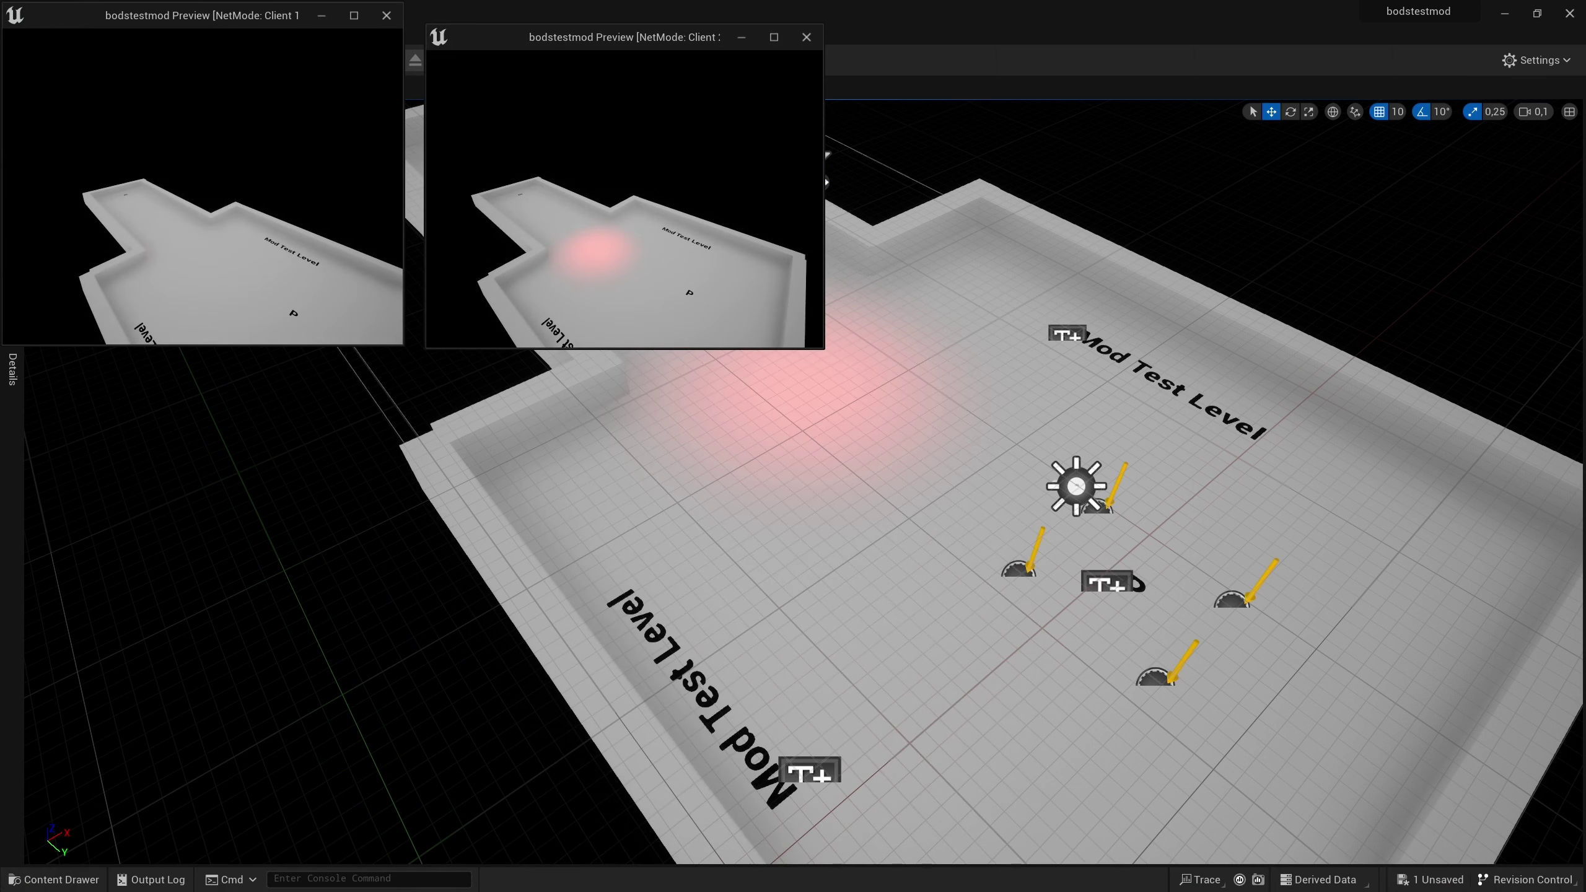
key("Escape")
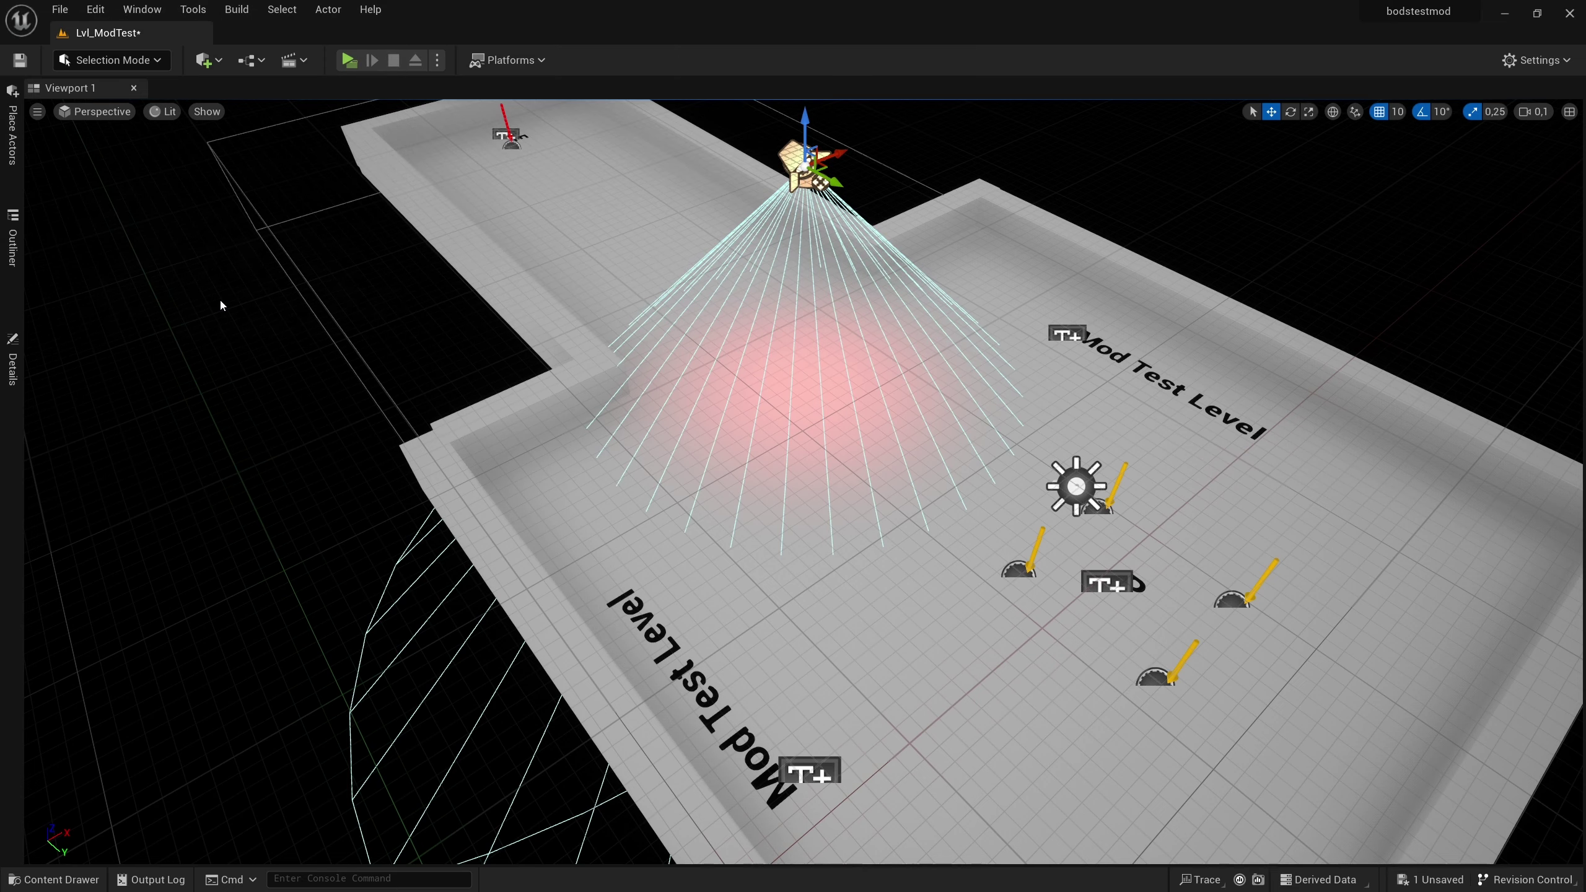
key("ctrl+e")
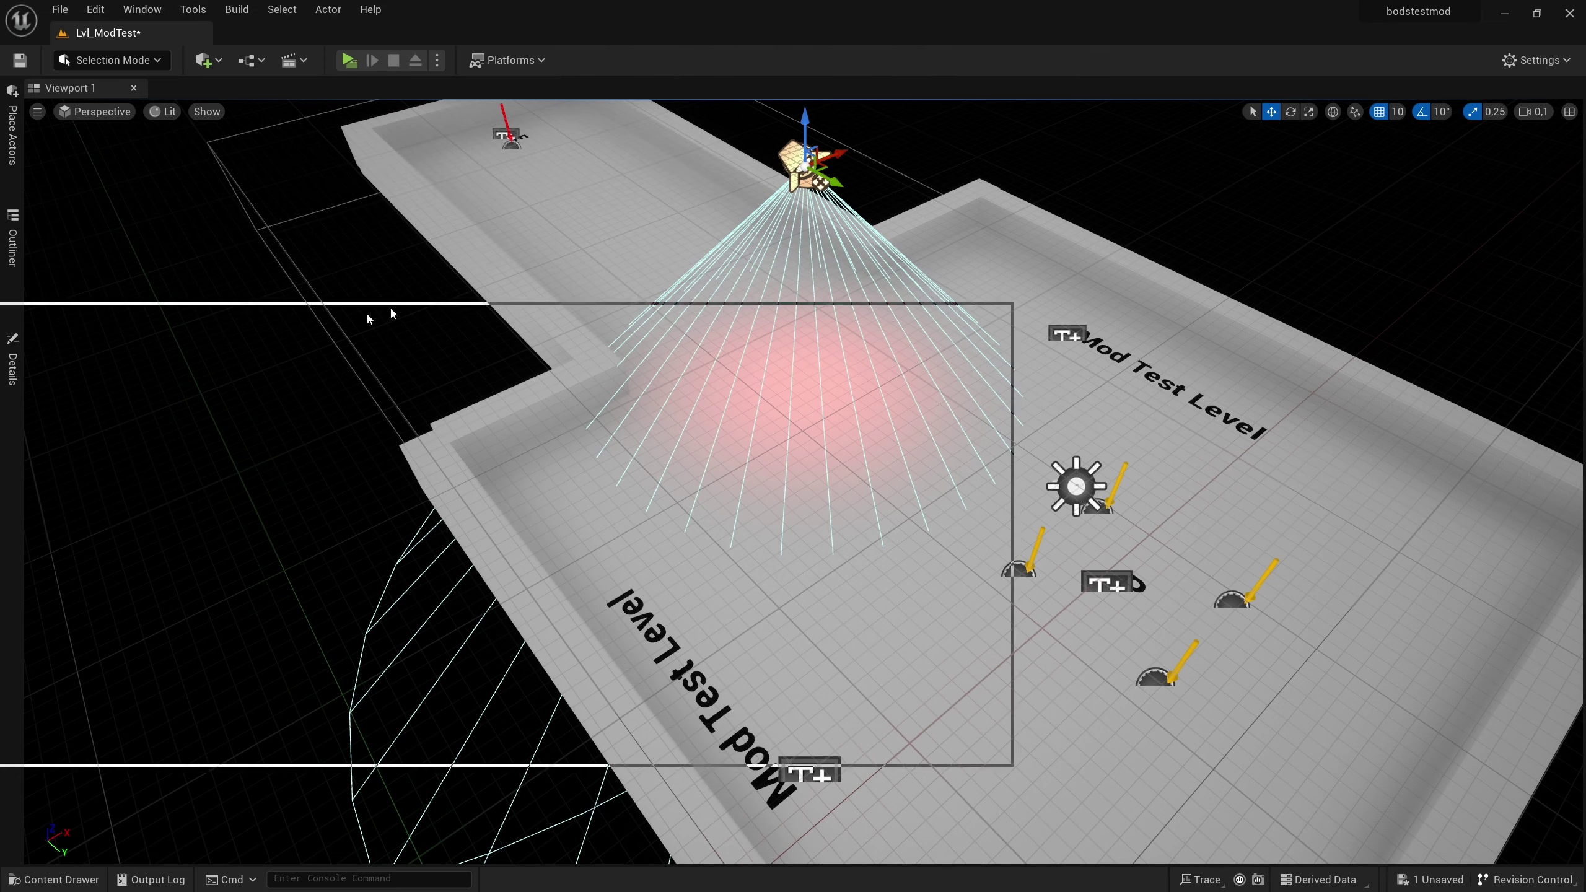
right_click_drag(619, 446, 541, 461)
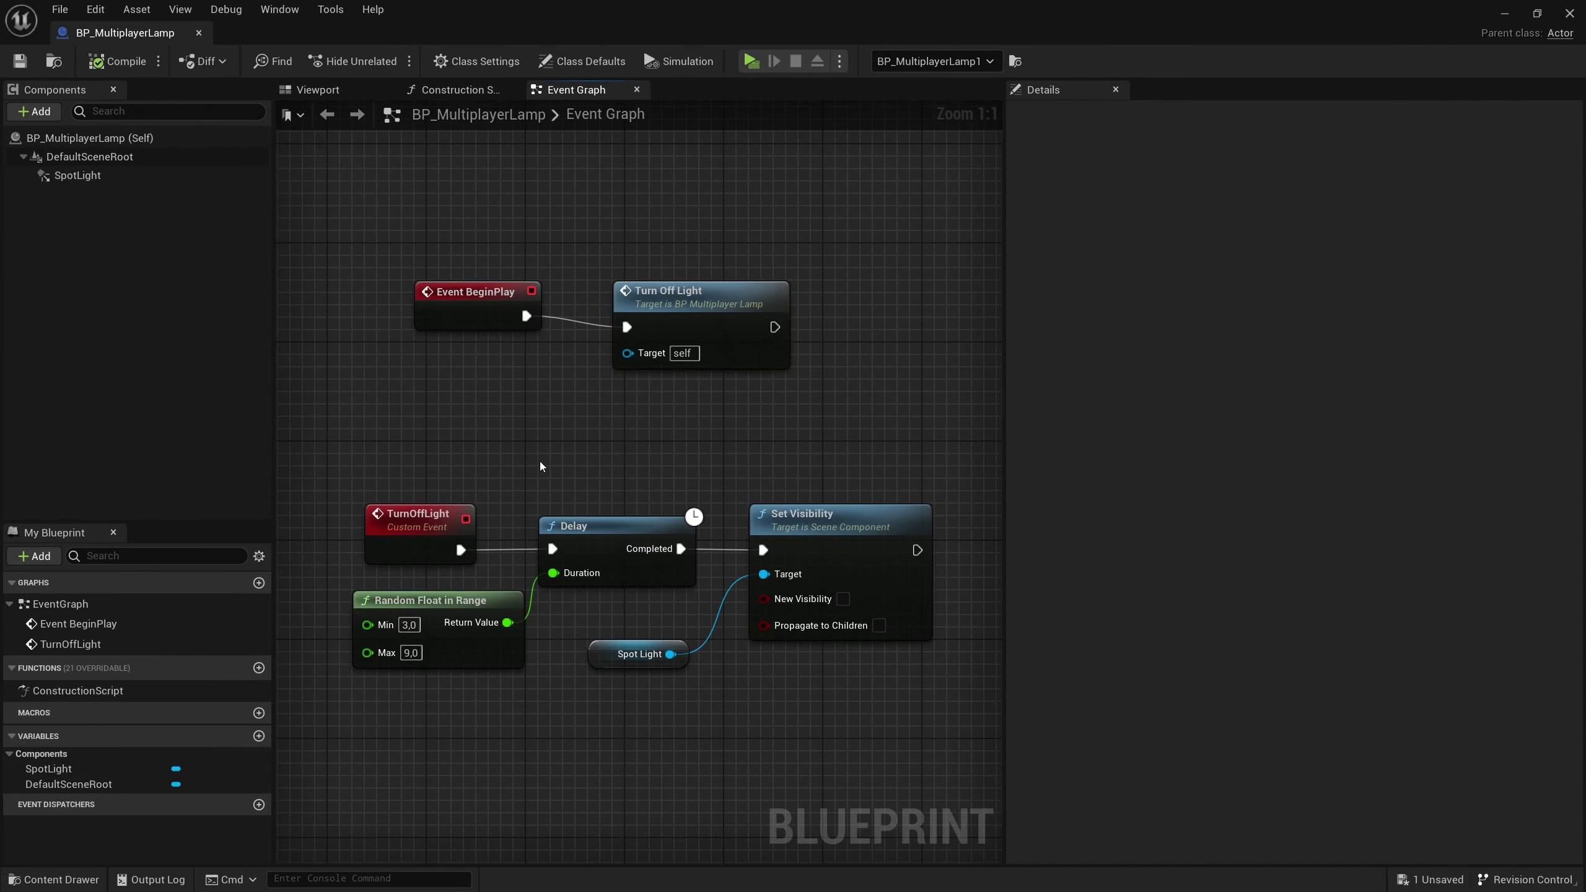
Spread out Event BeginPlay and Turn Off Light to make room between them.
left_click(439, 643)
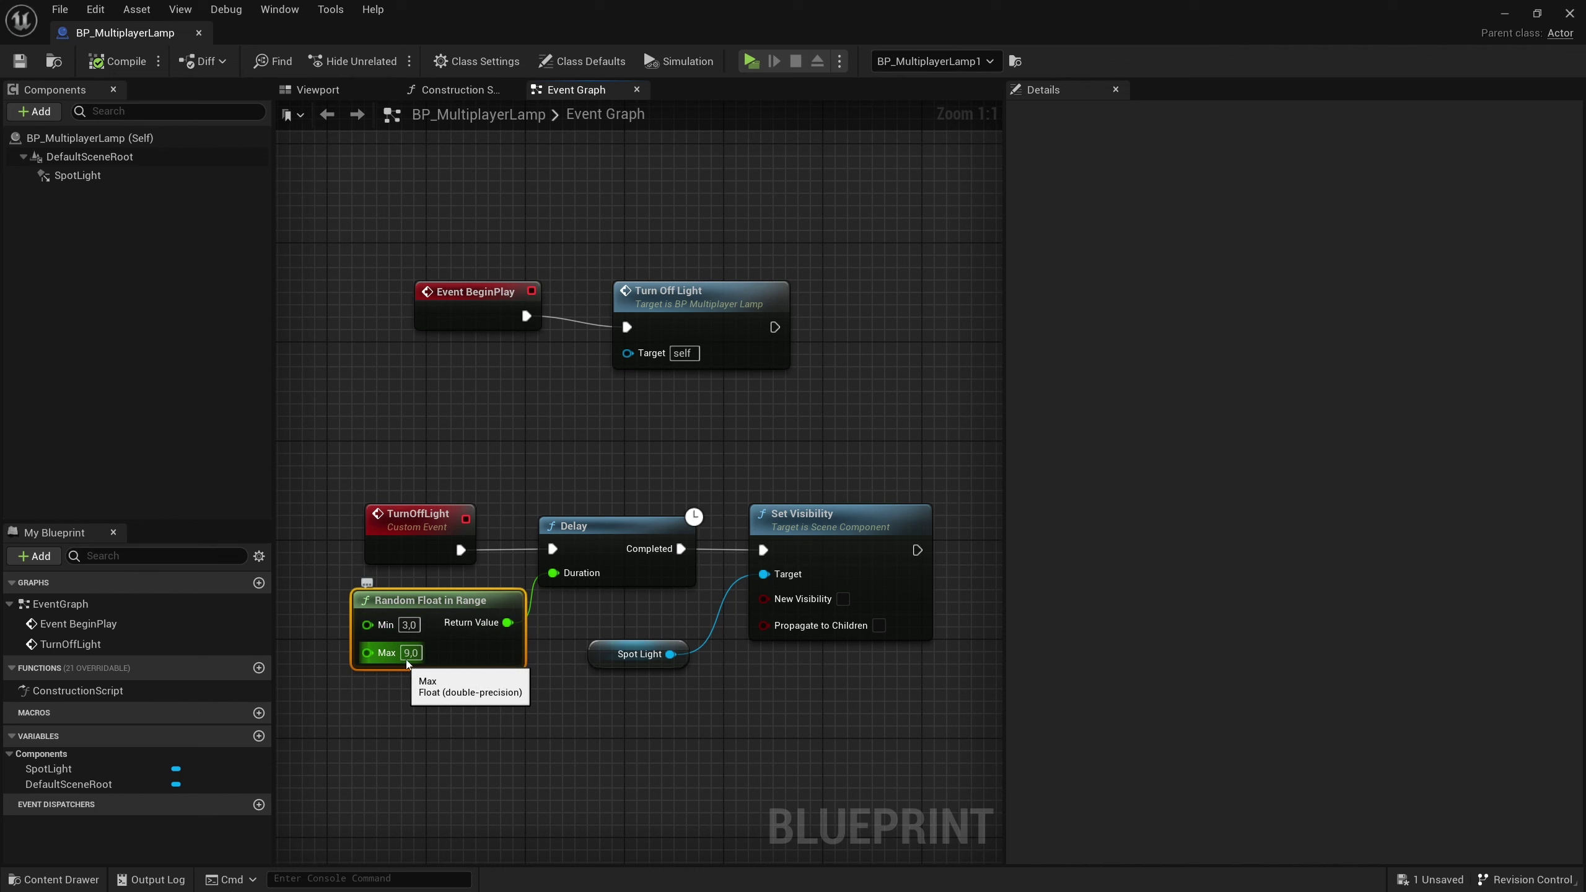
left_click_drag(478, 309, 439, 321)
left_click(700, 319)
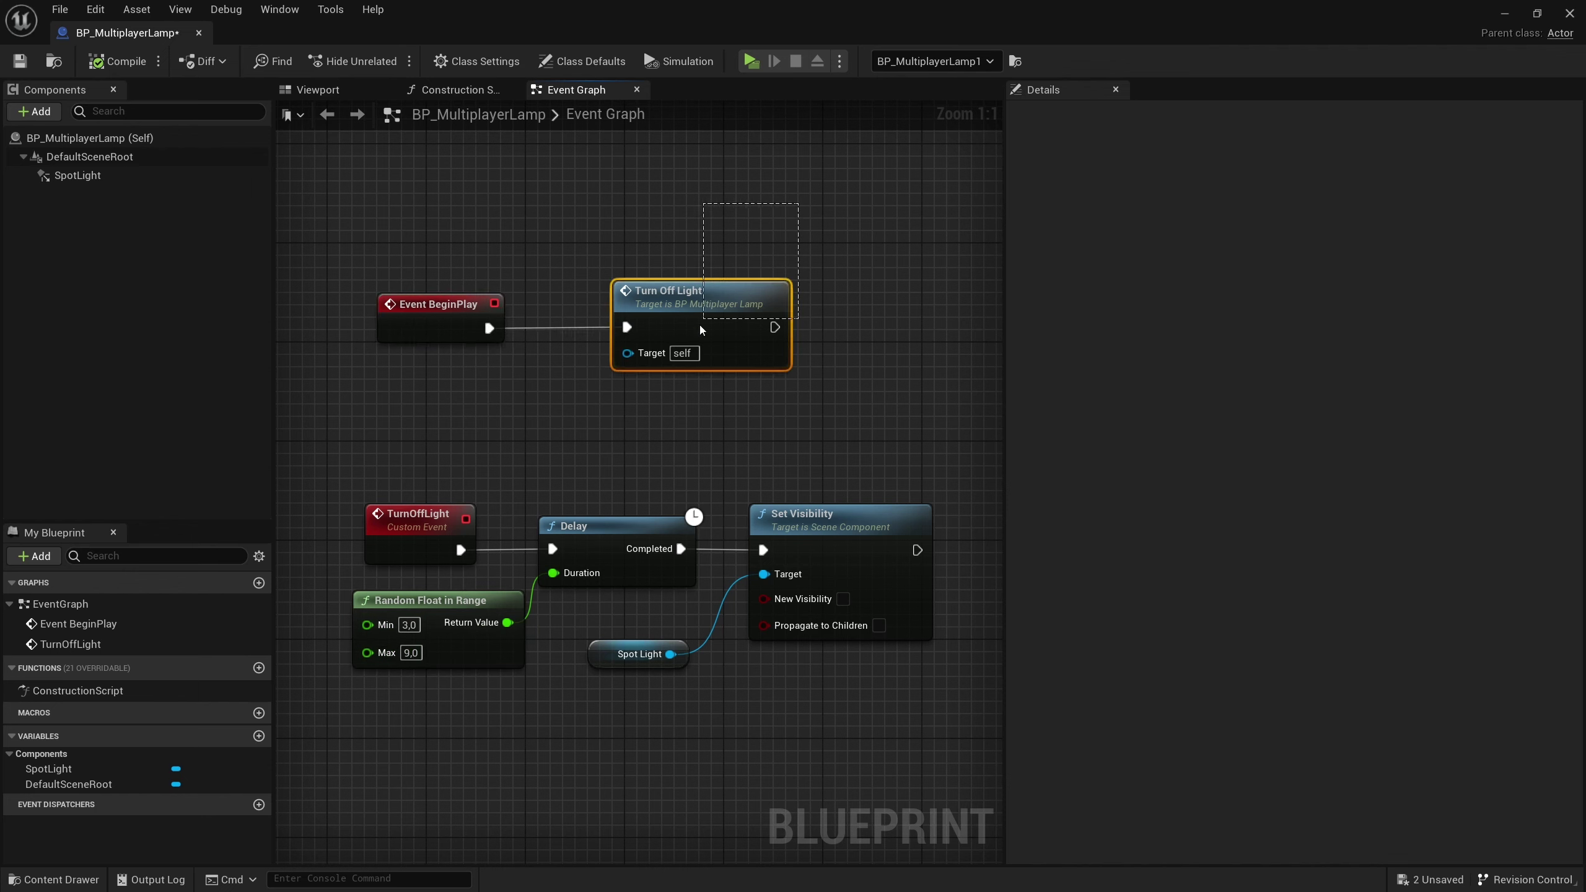
left_click_drag(340, 479, 917, 739)
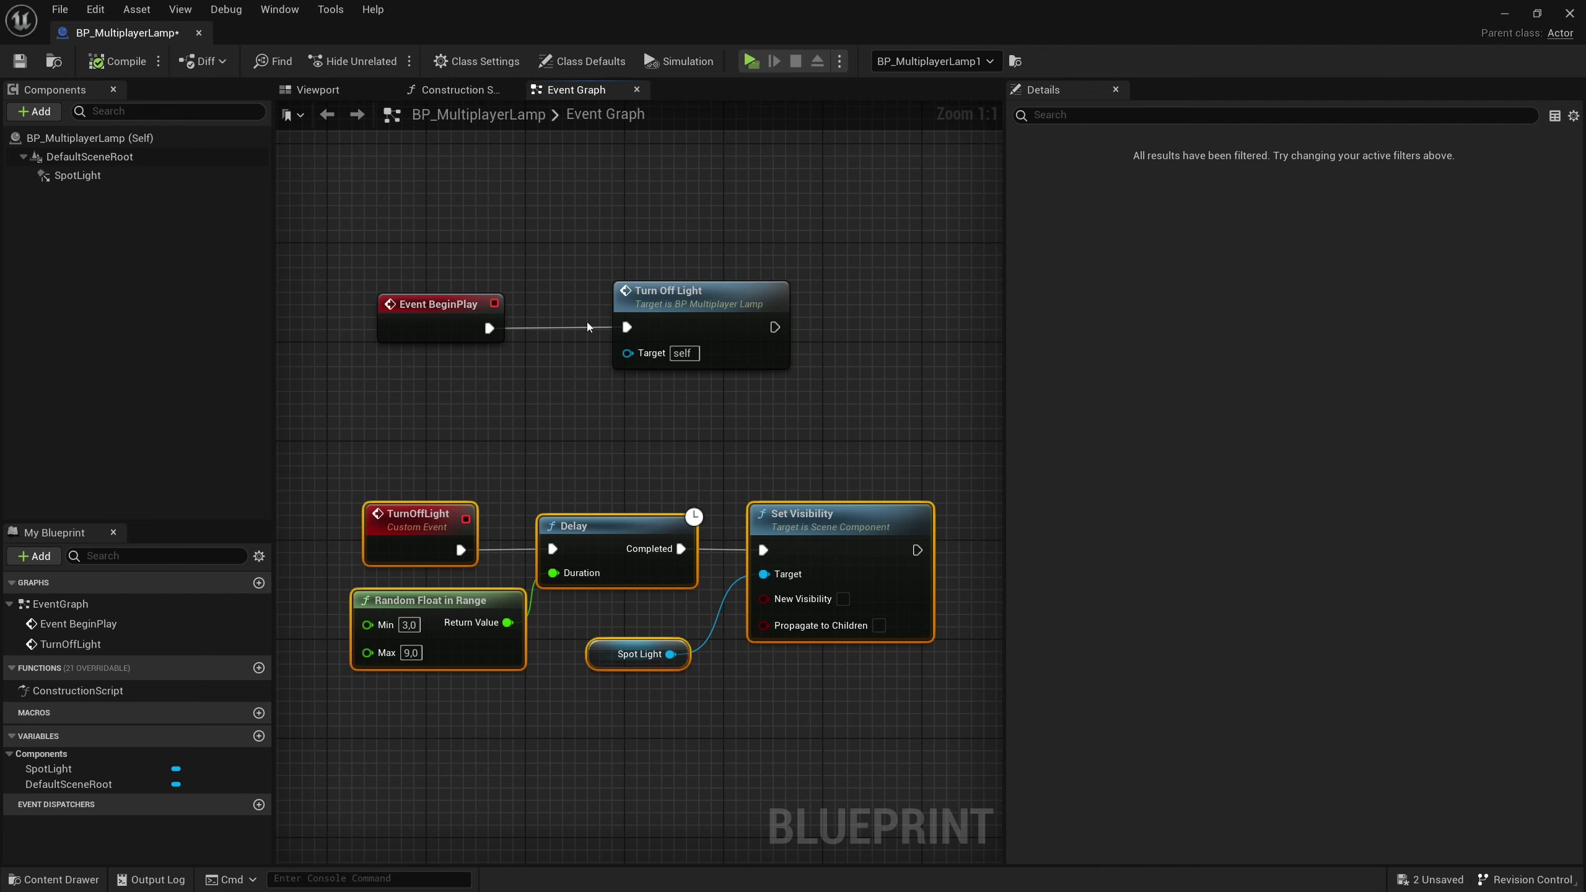
left_click_drag(733, 332, 927, 332)
right_click_drag(927, 331, 996, 349)
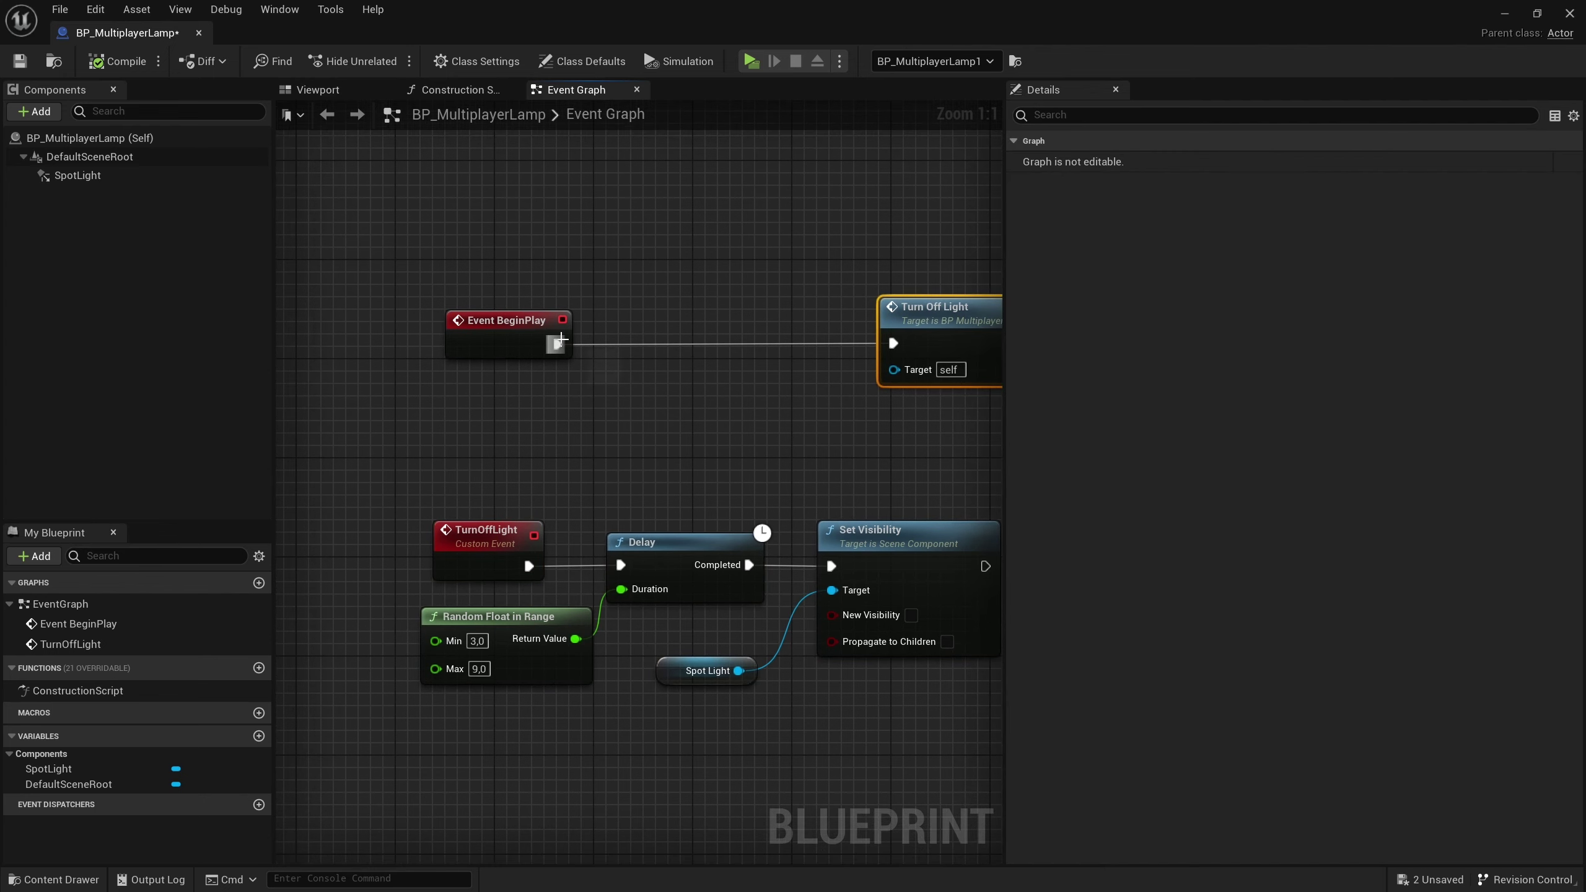
Insert Switch Has Authority after Event BeginPlay, with Authority driving Turn Off Light.
left_click_drag(558, 344, 669, 343)
type("switch auth")
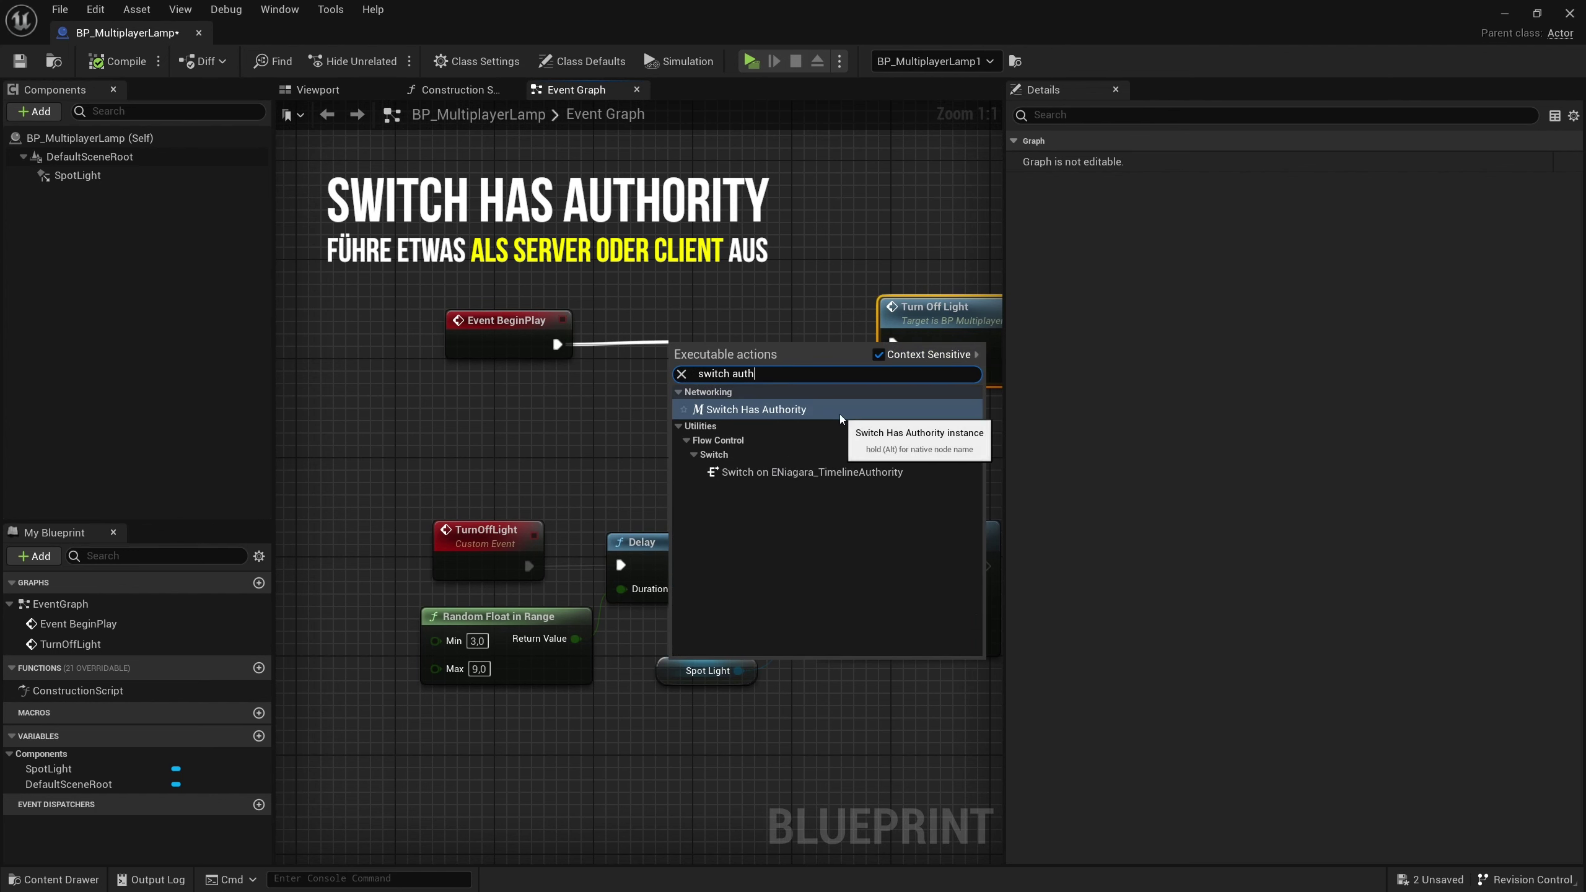
left_click(819, 409)
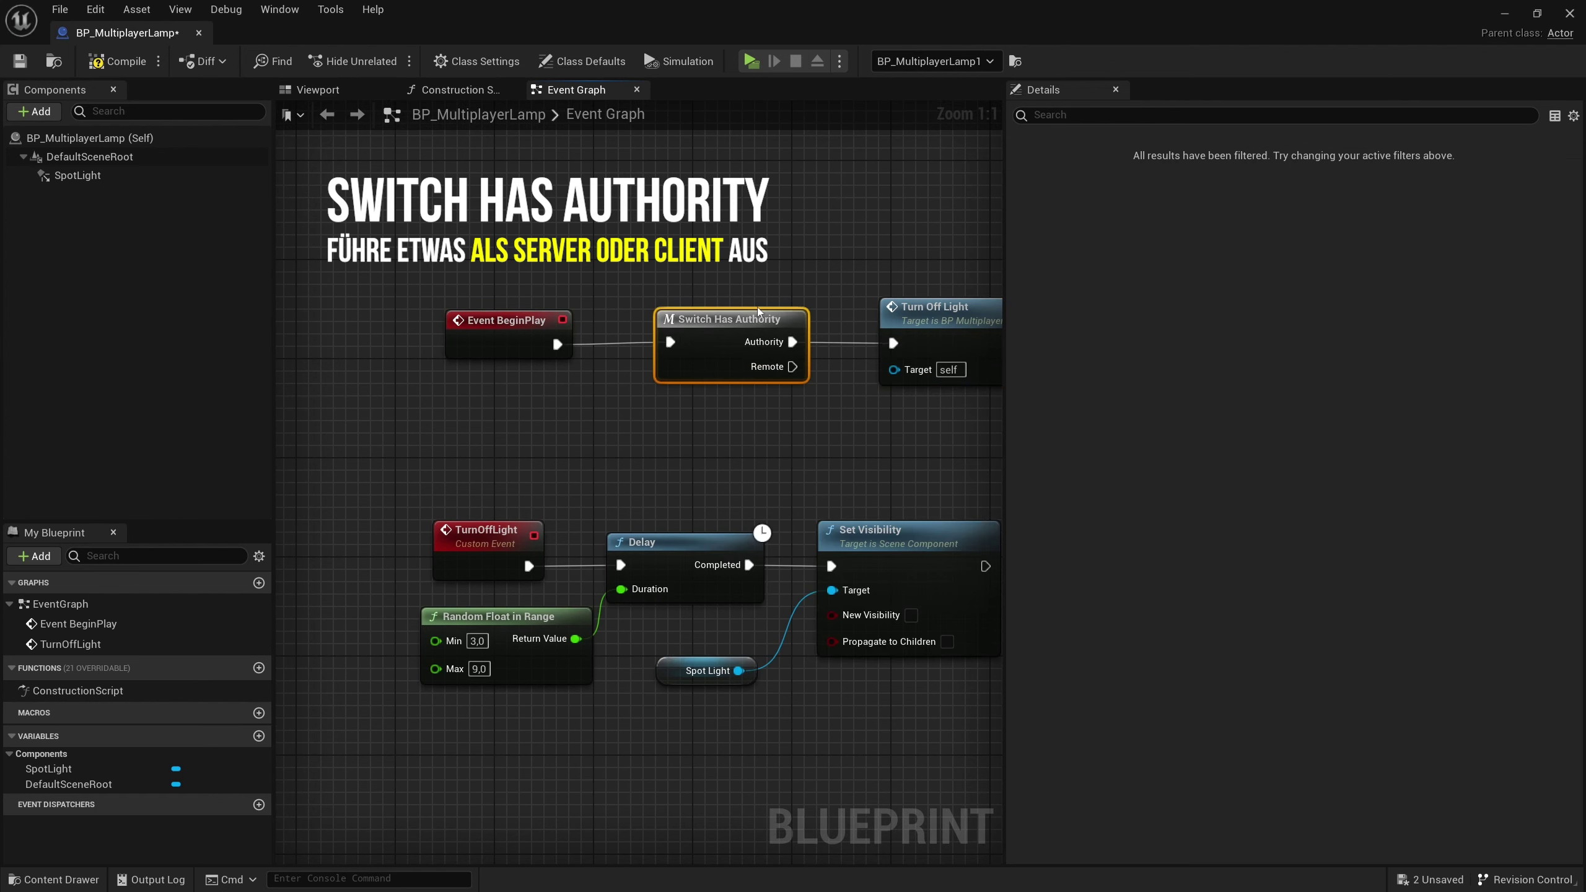
right_click_drag(692, 300, 637, 266)
left_click(493, 315)
left_click(687, 319)
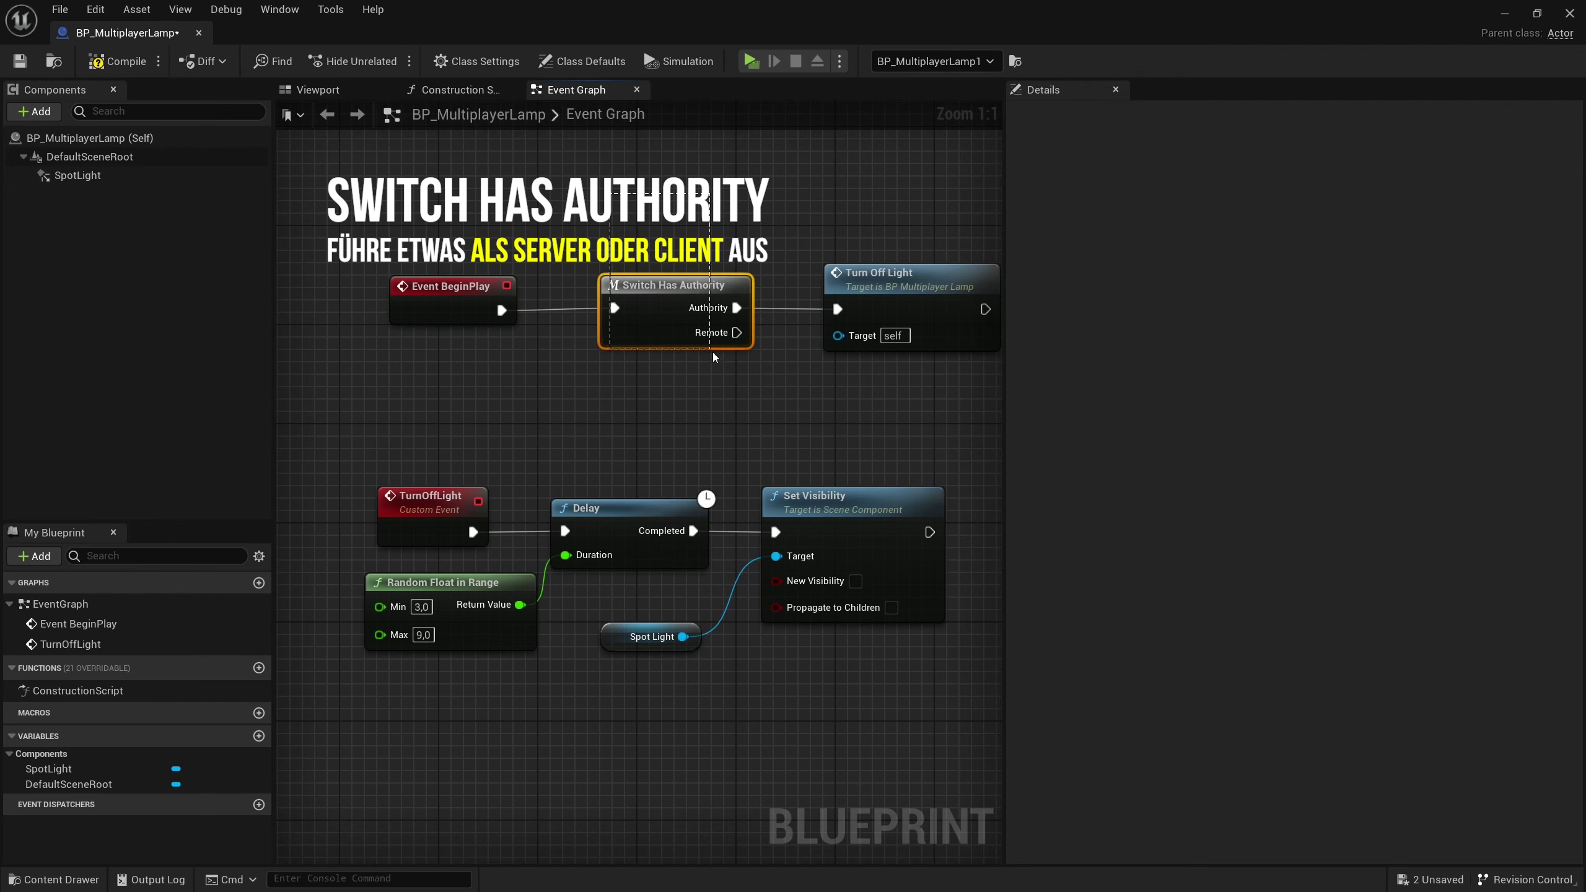
right_click_drag(716, 313, 706, 306)
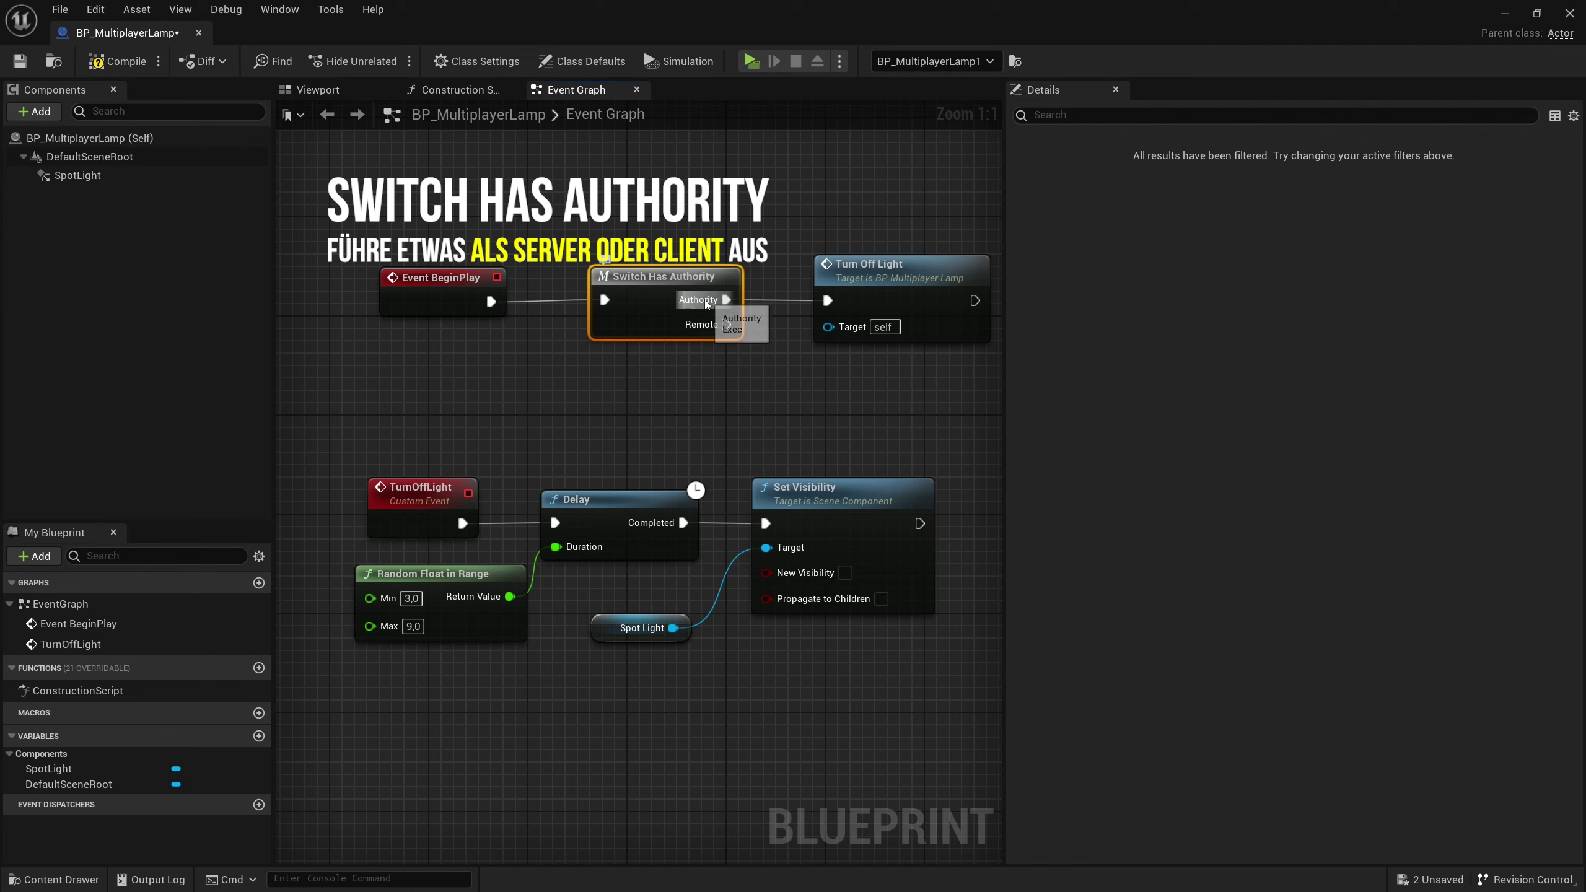
Switch to the pen in yellow and outline the Server box in the Listen sketch.
key("alt+Tab")
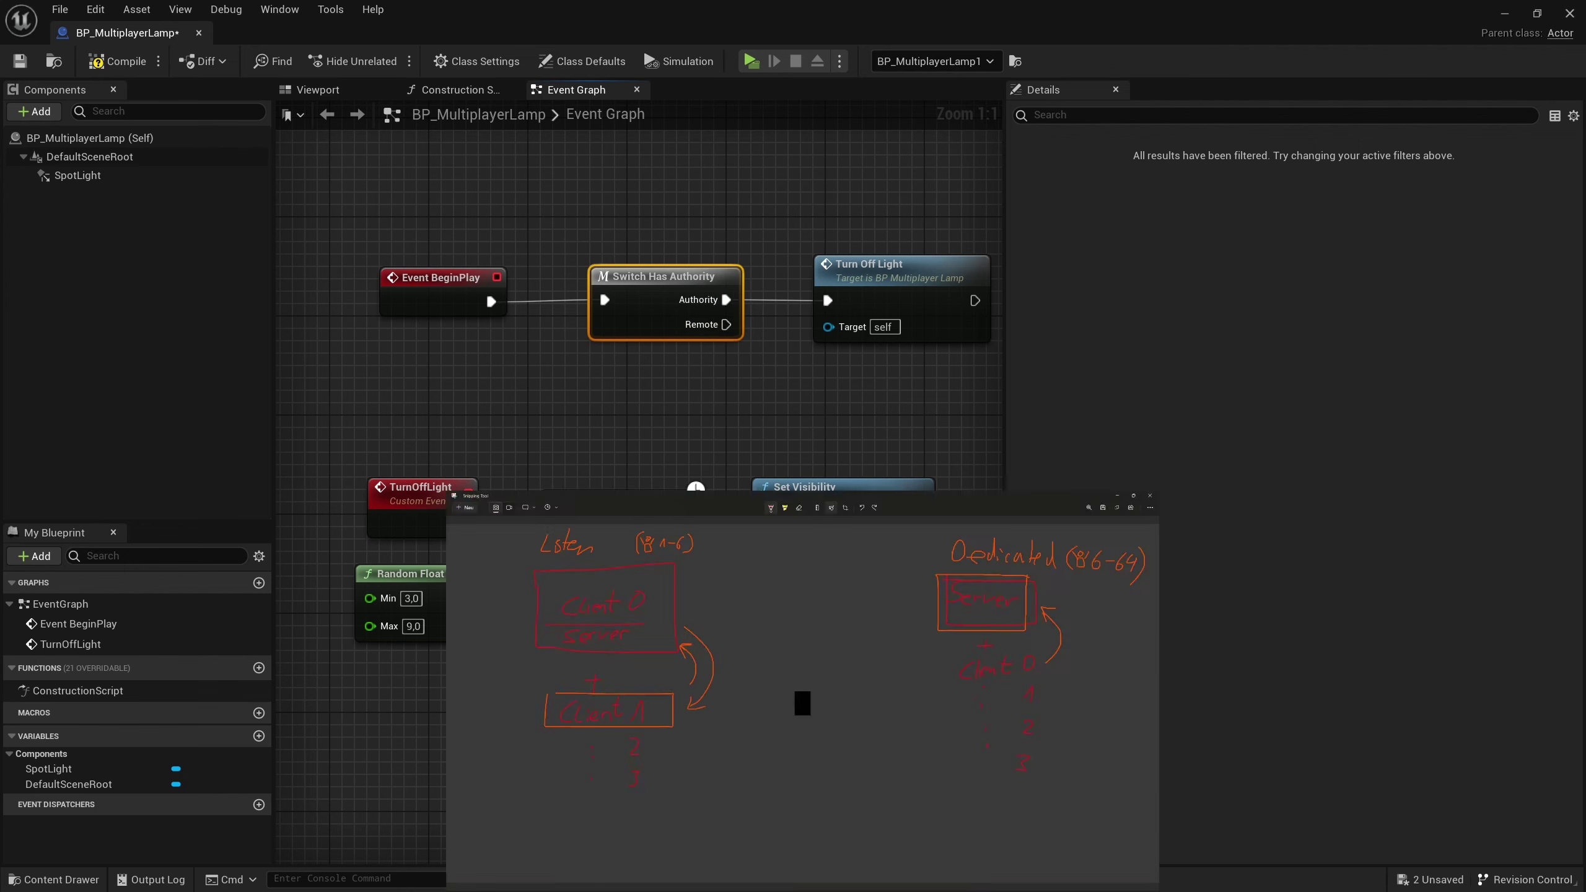
mouse_move(263, 322)
left_mouse_down()
mouse_move(349, 298)
mouse_move(254, 304)
left_mouse_up()
key("ctrl+z")
left_click(722, 40)
left_click(825, 150)
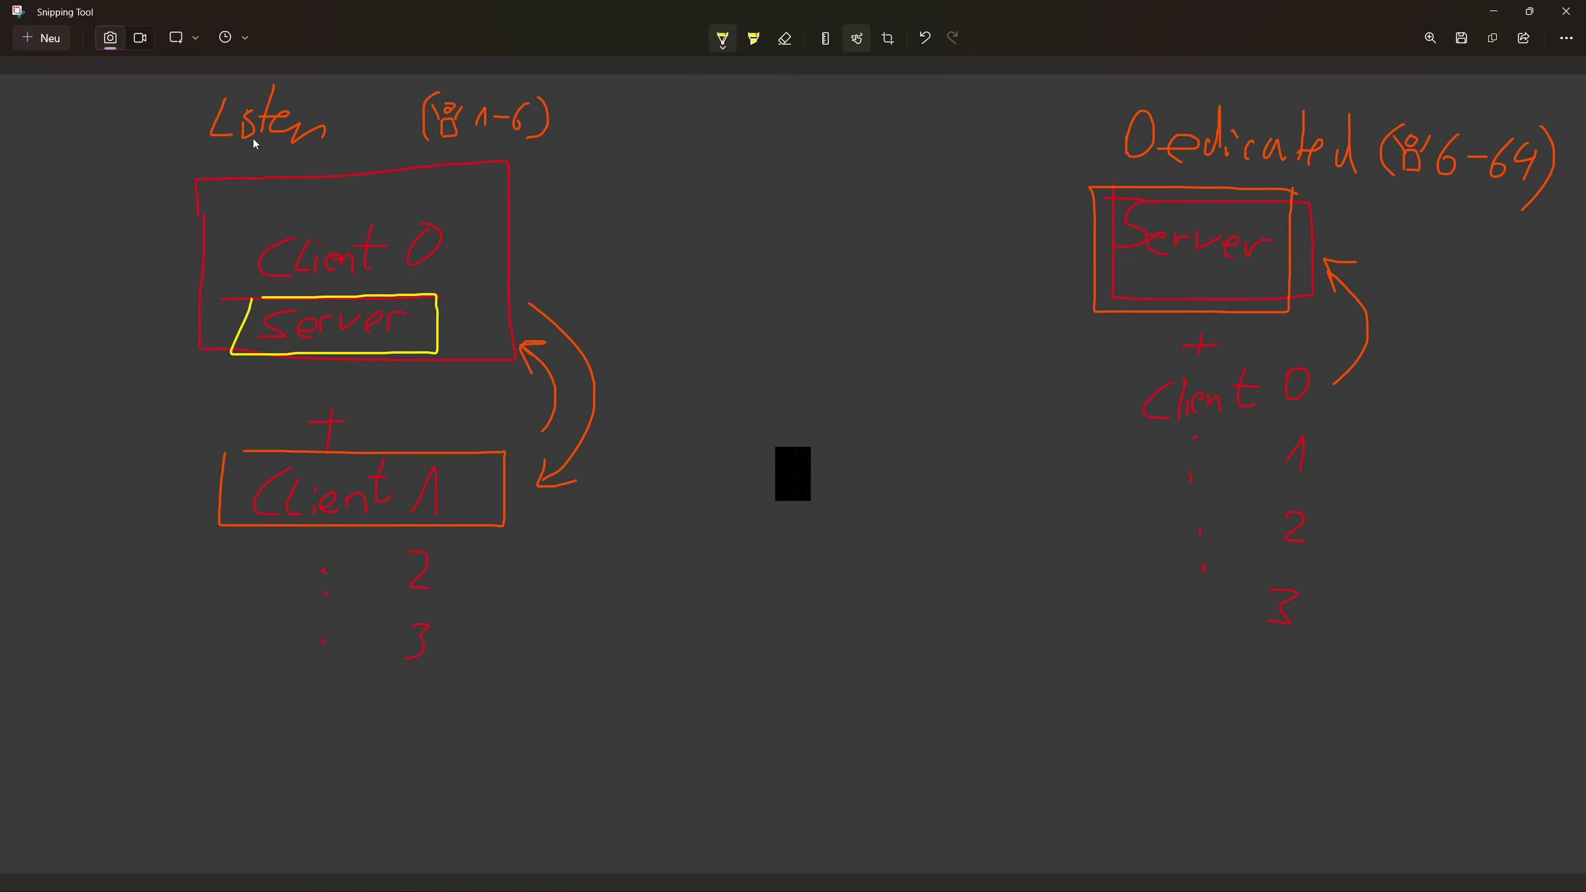
mouse_move(161, 103)
left_mouse_down()
mouse_move(207, 85)
mouse_move(162, 124)
left_mouse_up()
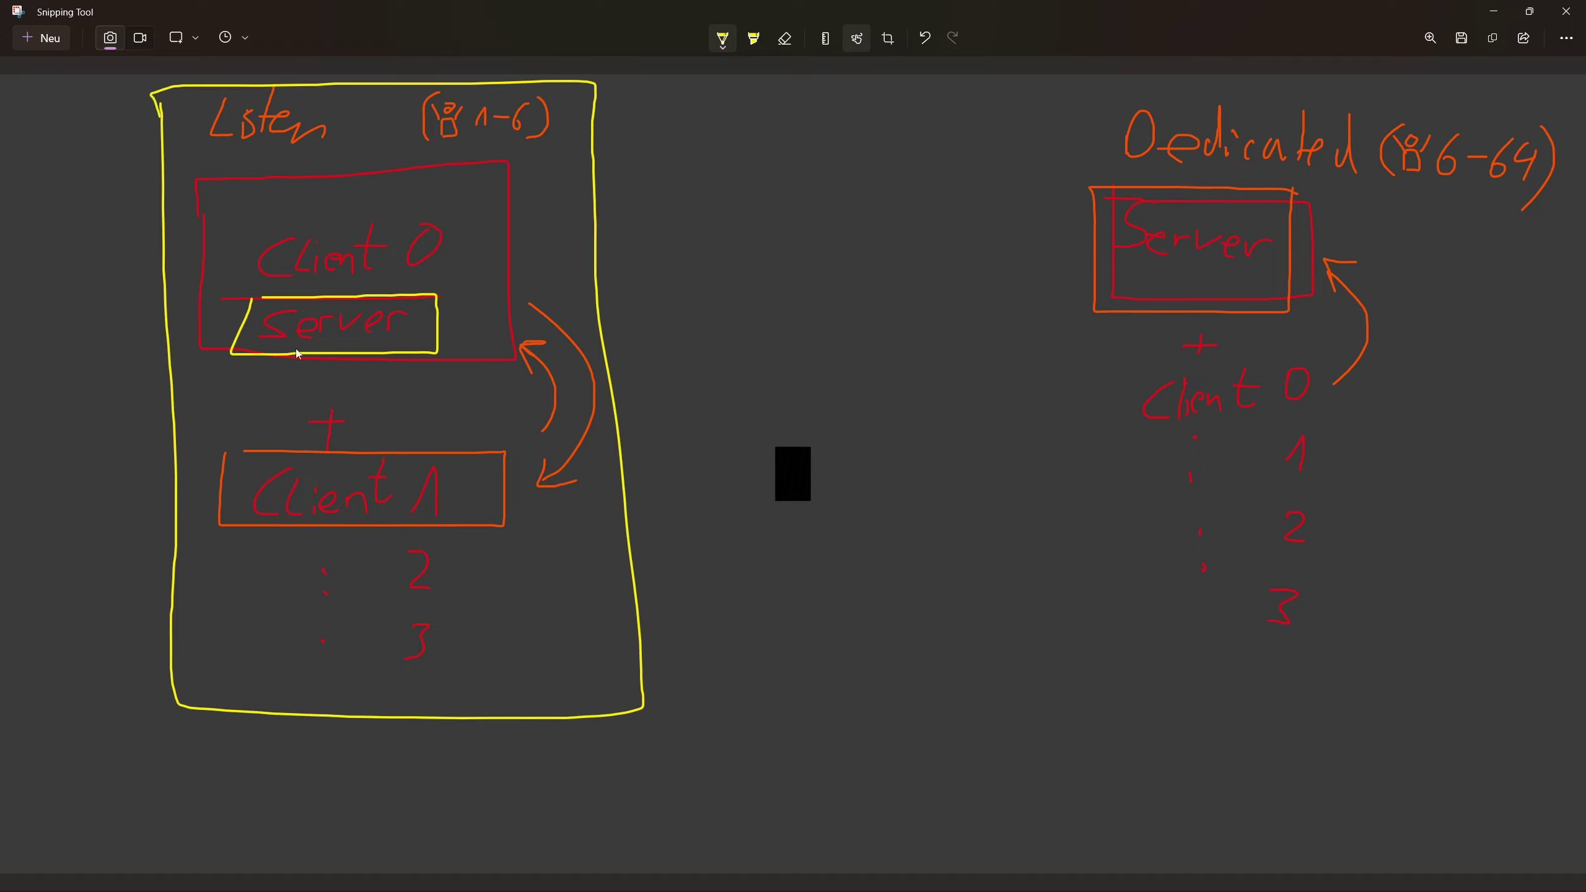
key("ctrl+z")
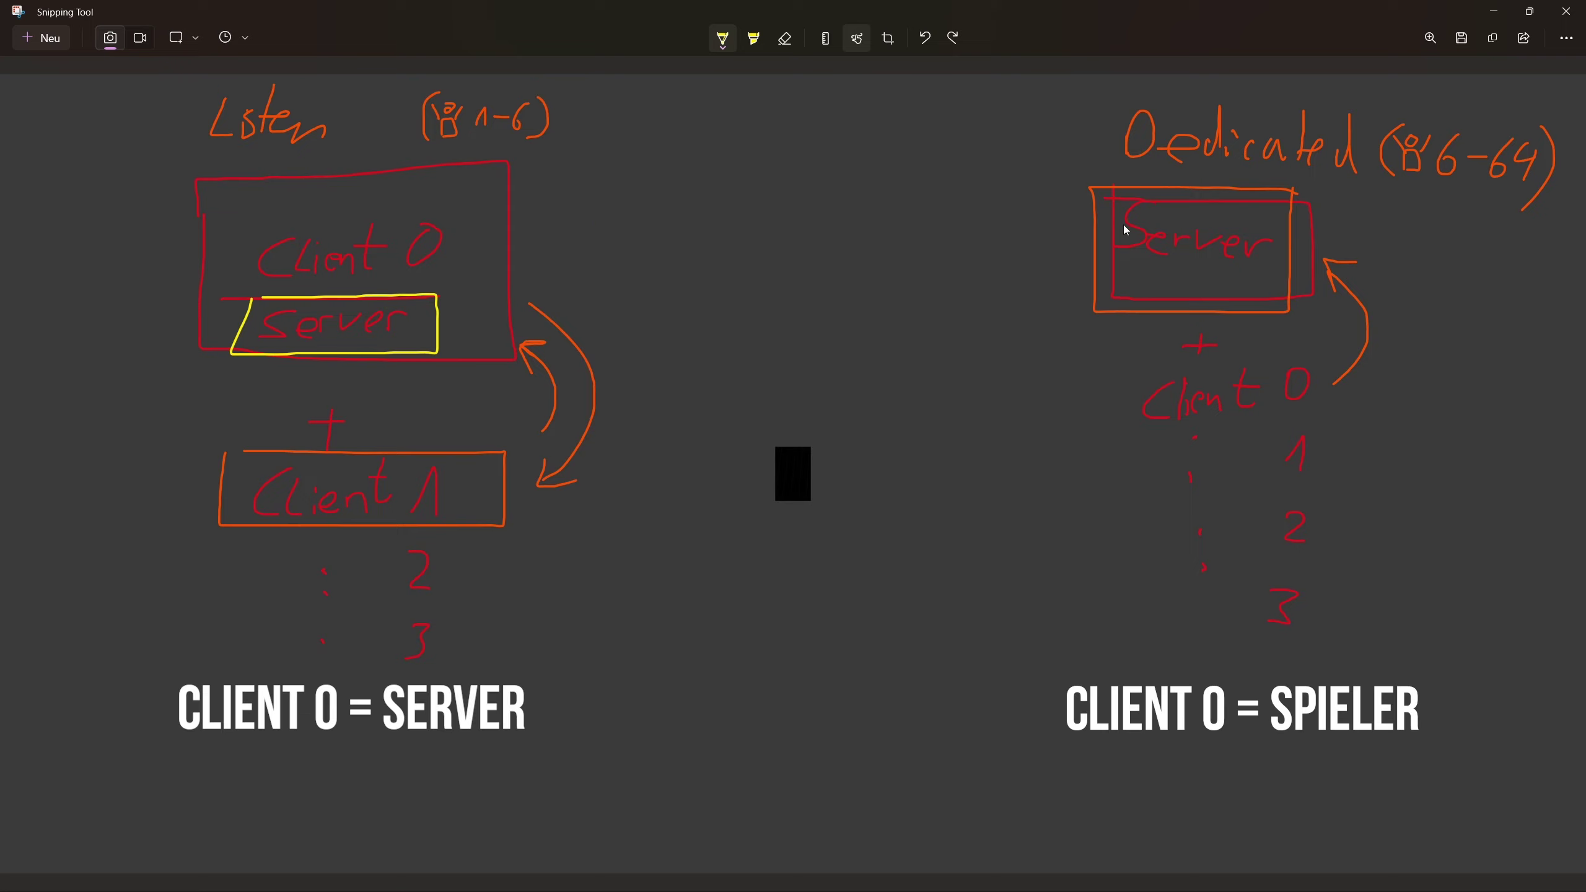
Outline the Server box in the Dedicated sketch in yellow.
mouse_move(1122, 214)
left_mouse_down()
mouse_move(1127, 275)
mouse_move(1062, 201)
left_mouse_up()
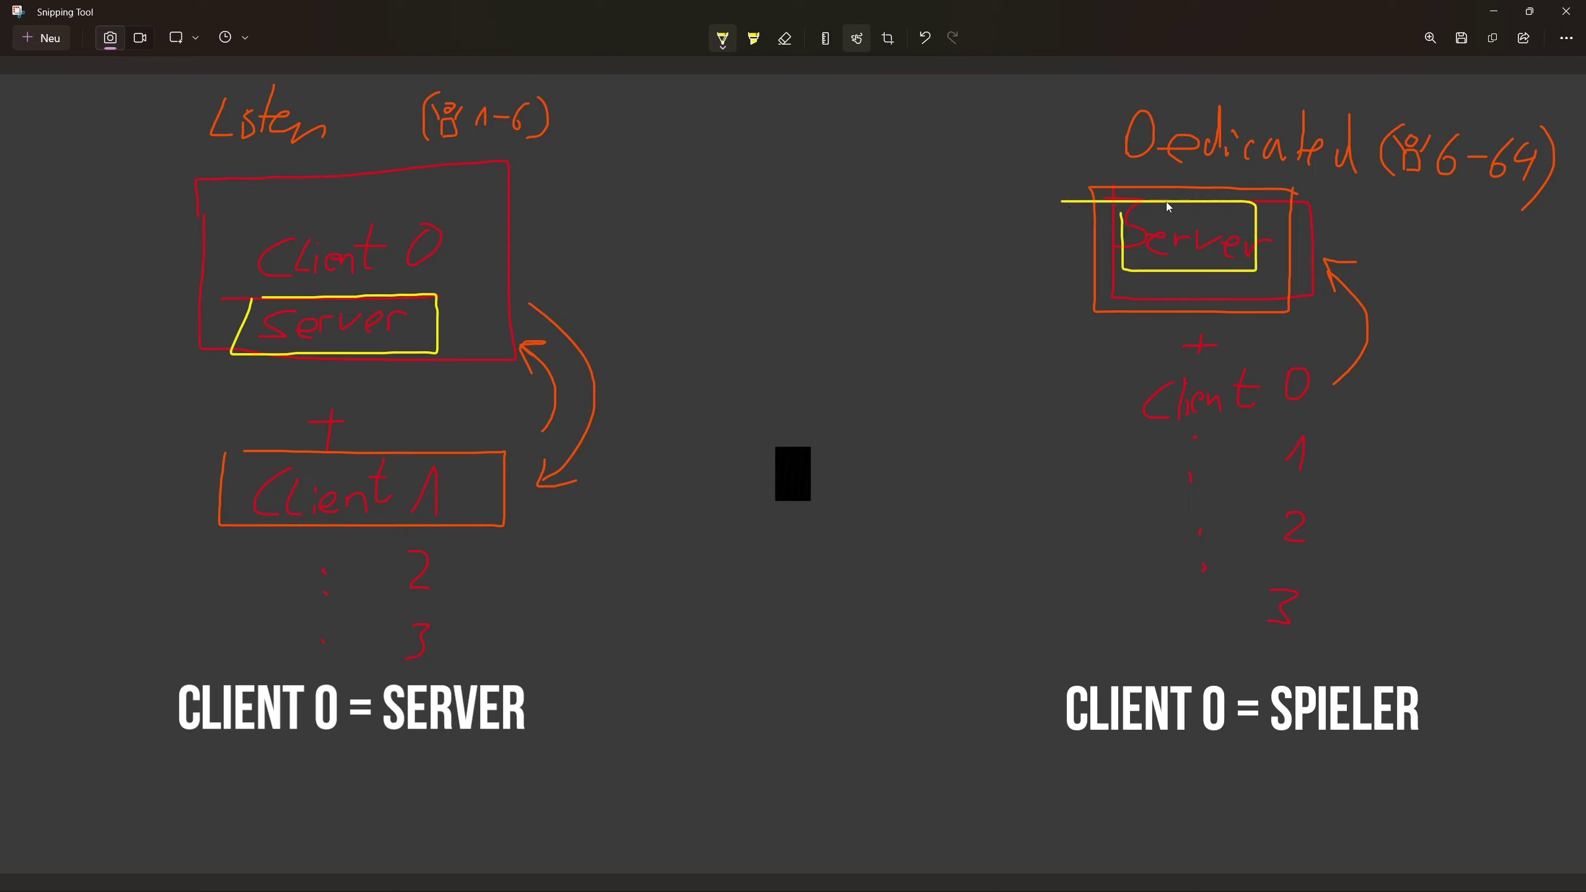
left_click_drag(1177, 99, 1137, 128)
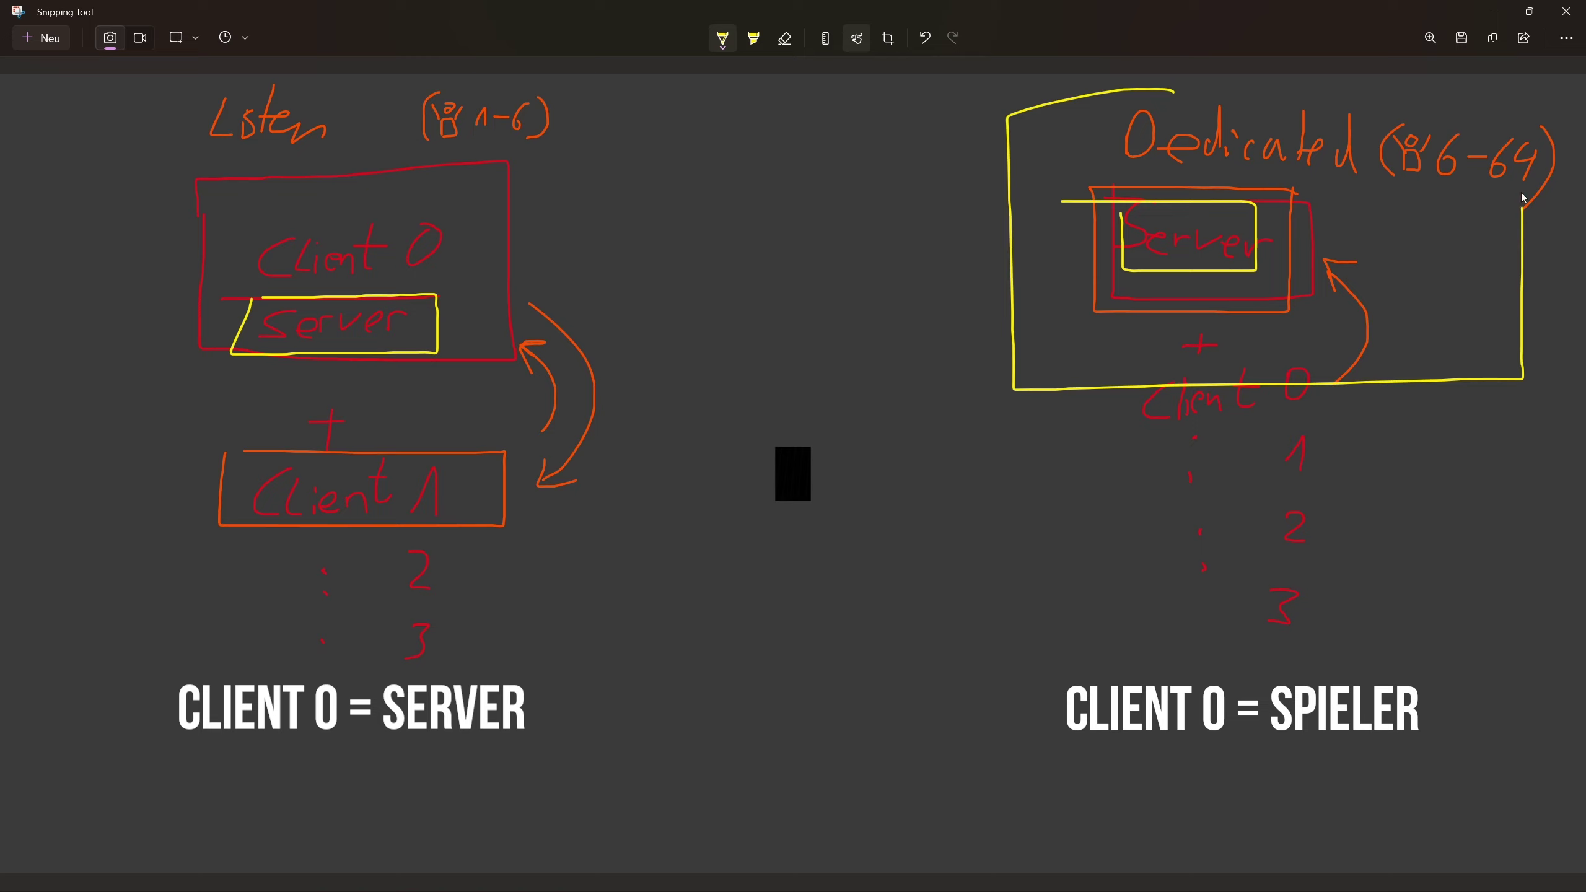
key("ctrl+z")
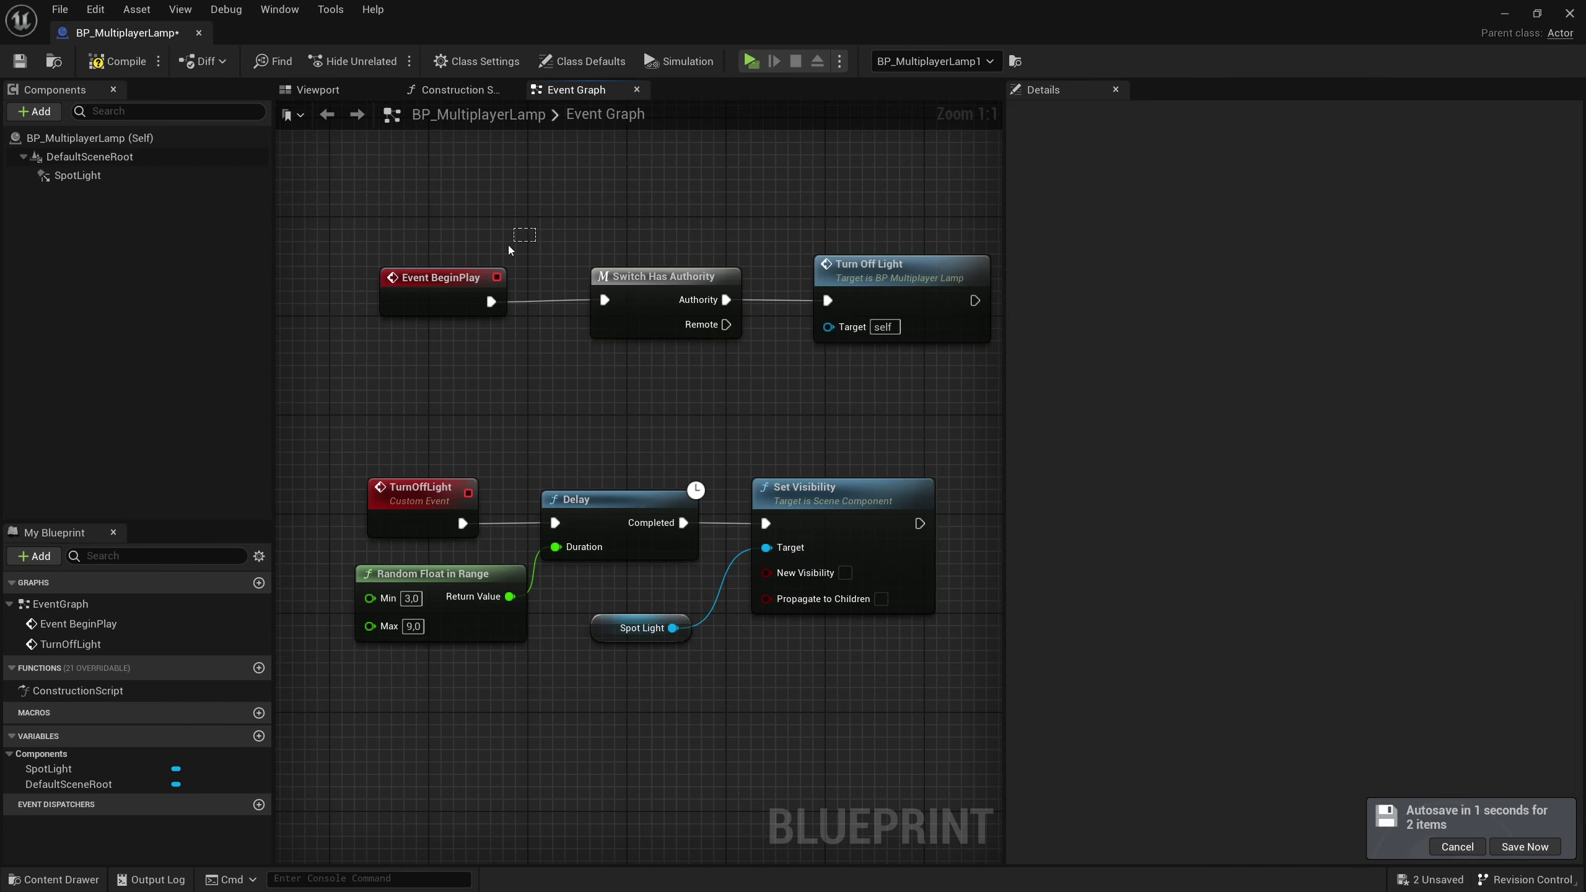
Reposition the BeginPlay, Switch Has Authority and Turn Off Light nodes together.
left_click(400, 277)
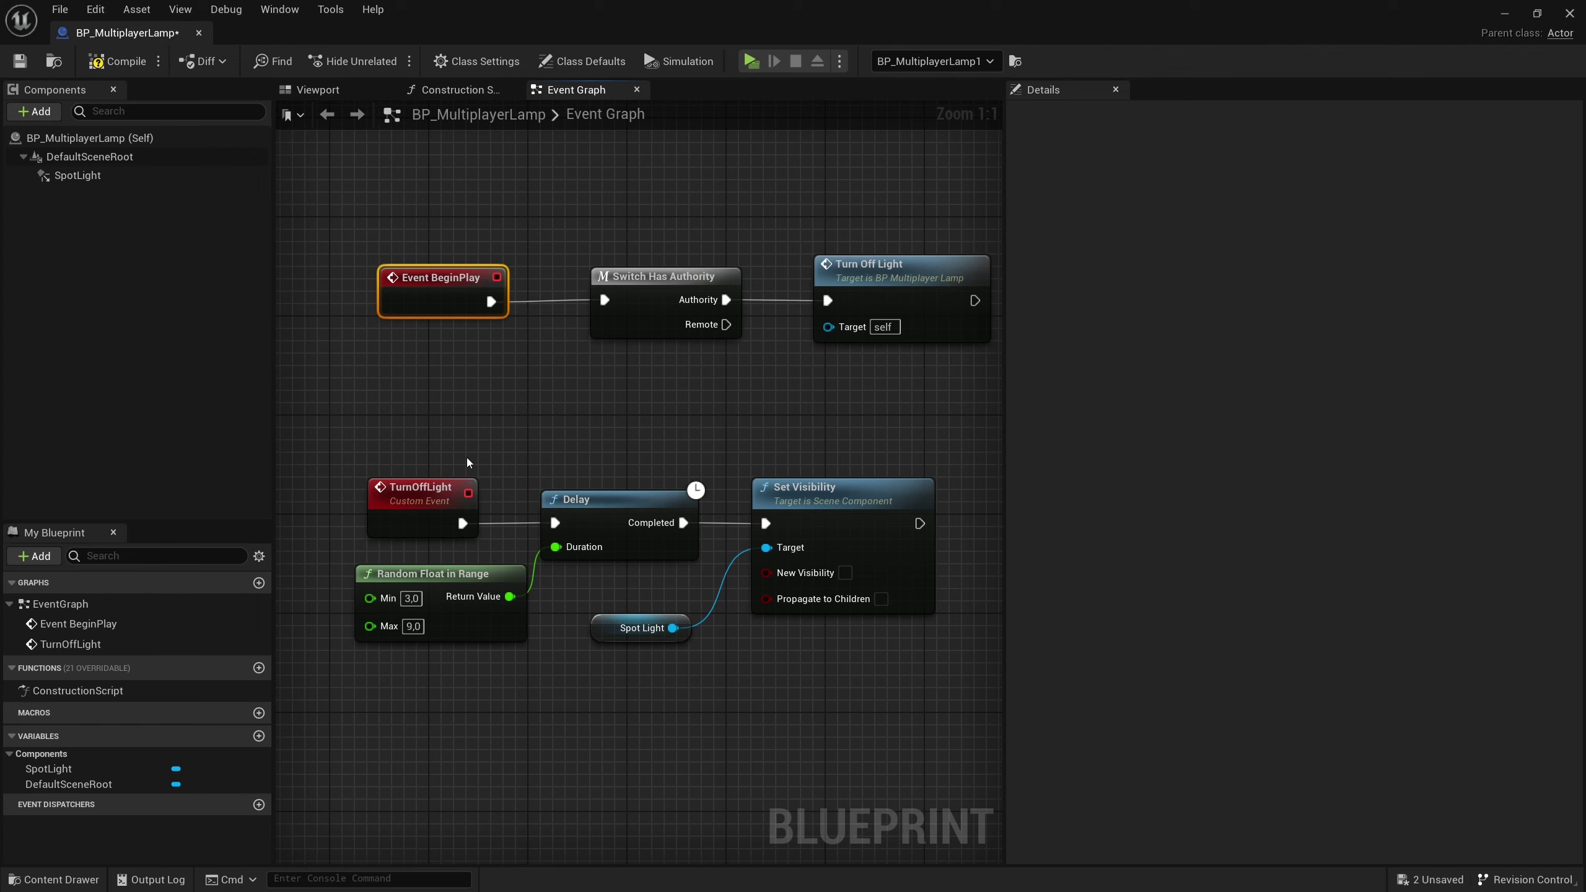
right_click_drag(469, 462, 440, 412)
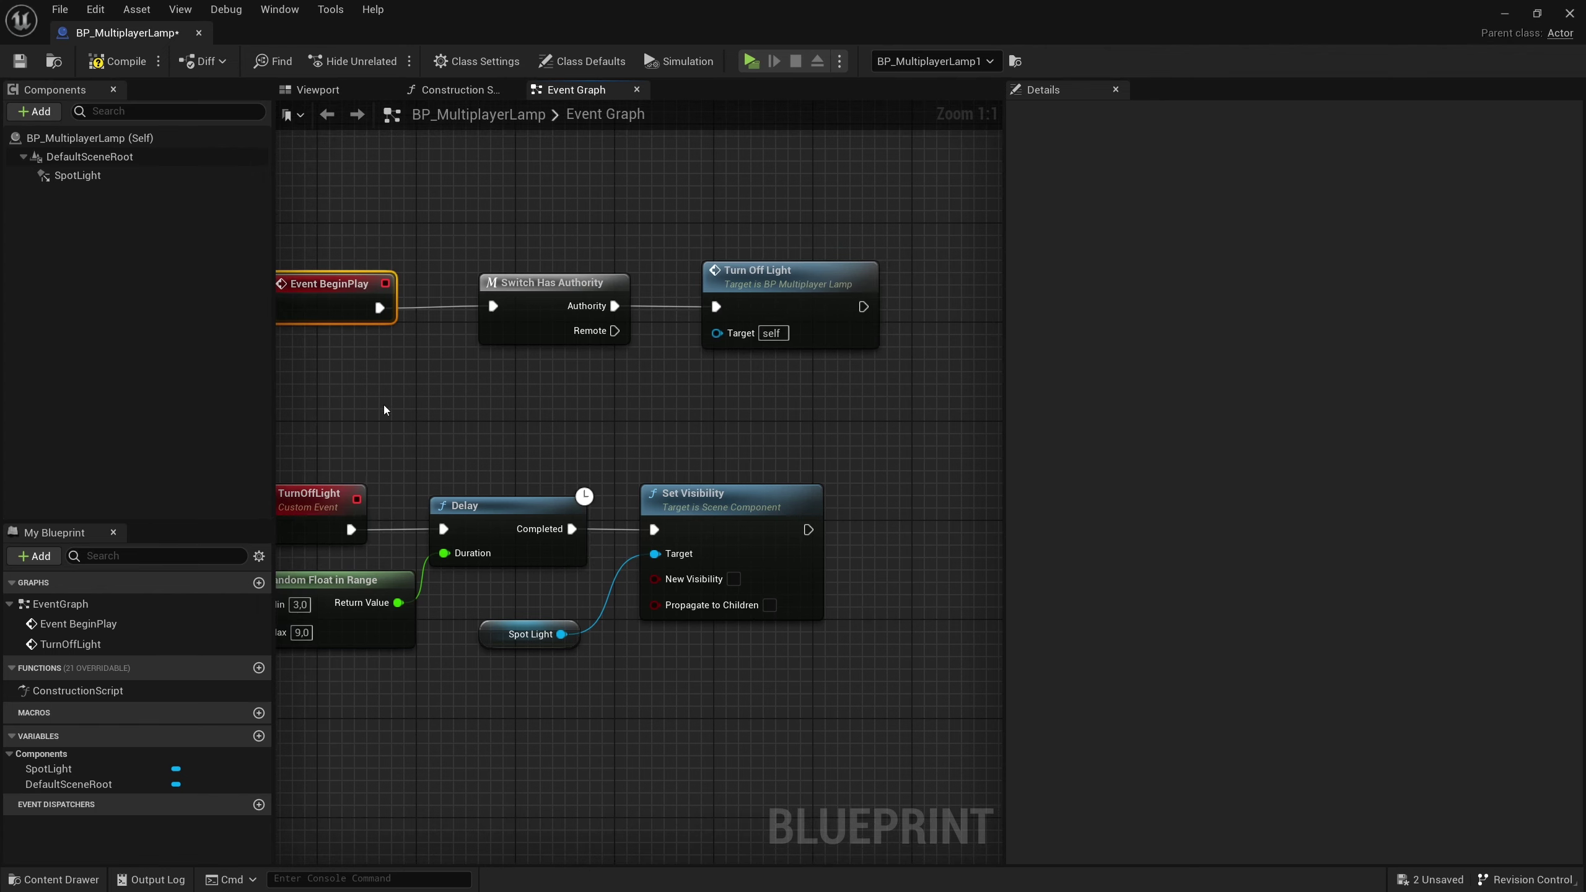
mouse_move(331, 279)
left_mouse_down()
mouse_move(865, 309)
mouse_move(850, 320)
left_mouse_up()
left_click(734, 237)
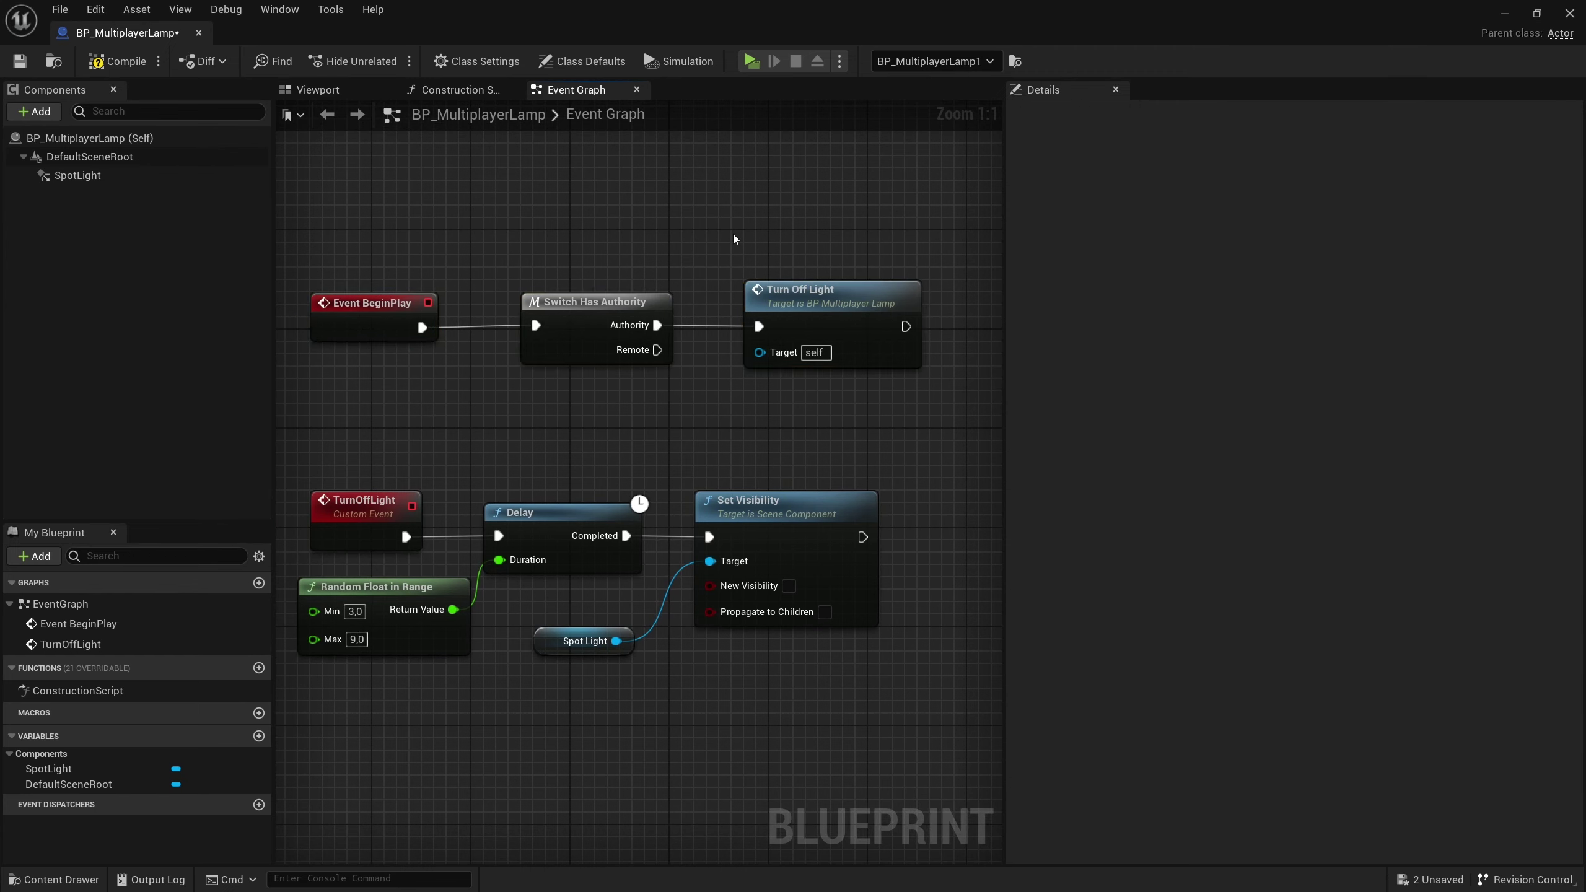
left_click(372, 312)
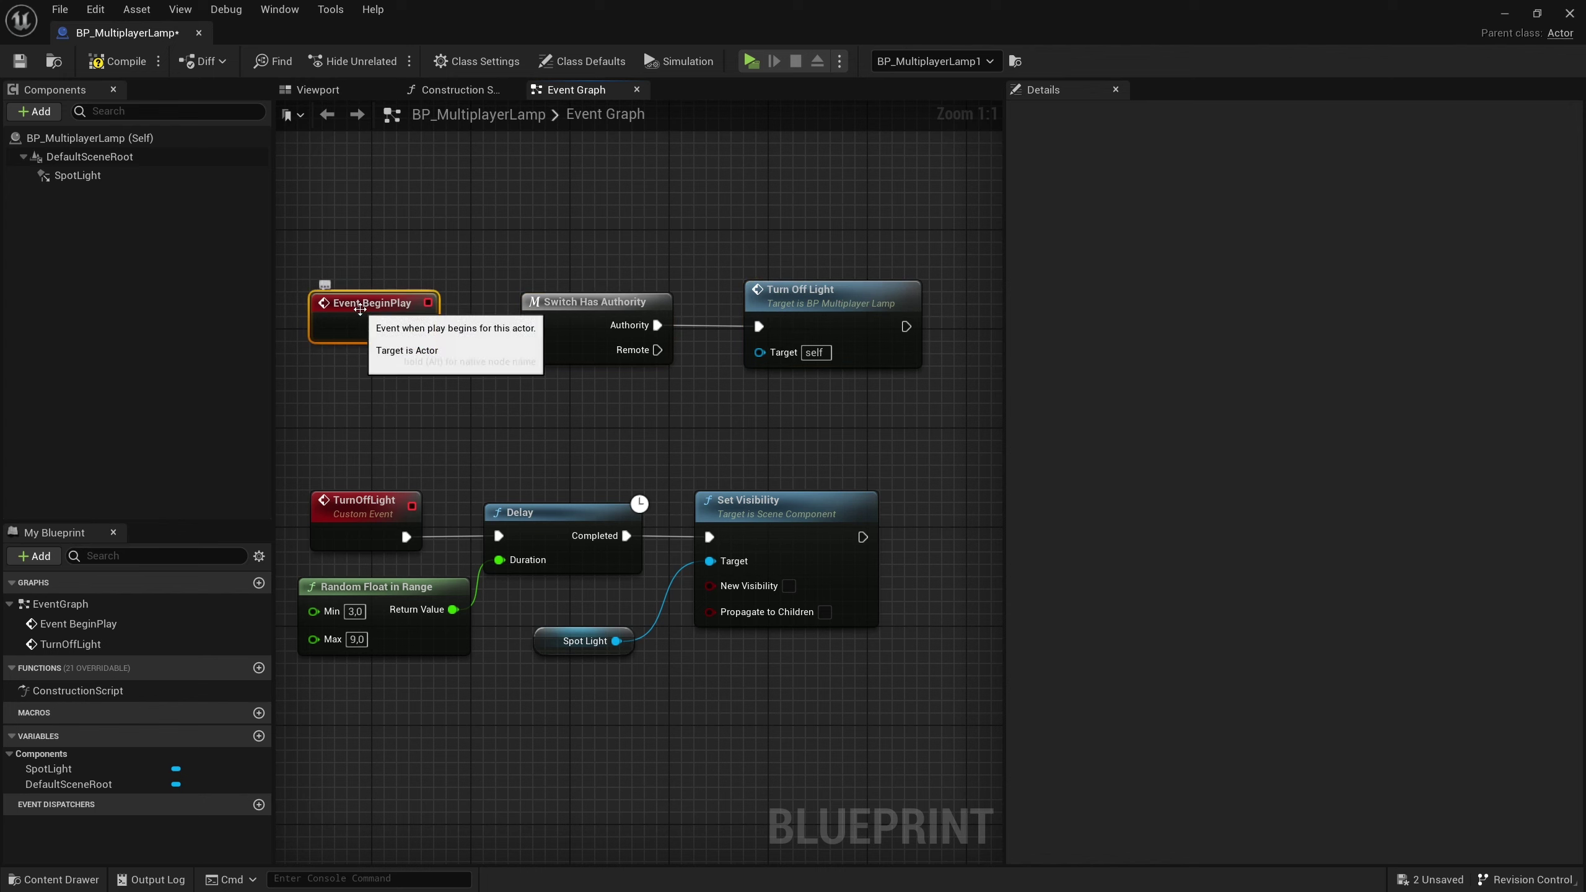
left_click(601, 314)
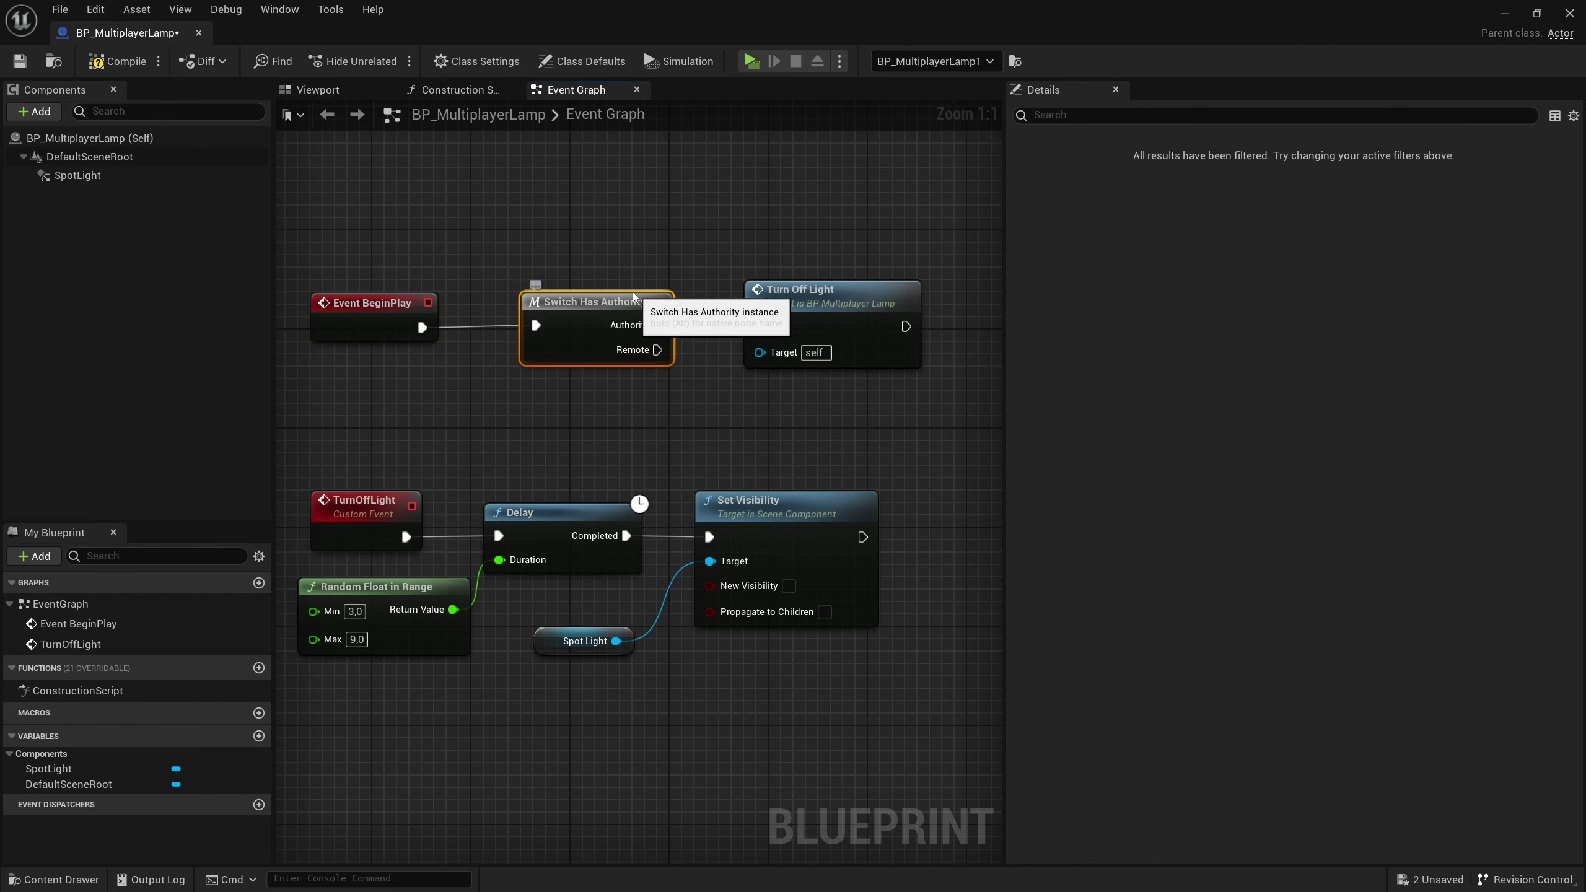
Try wiring from the Remote output without adding a node, then go back to Lvl_ModTest.
left_click_drag(657, 350, 698, 375)
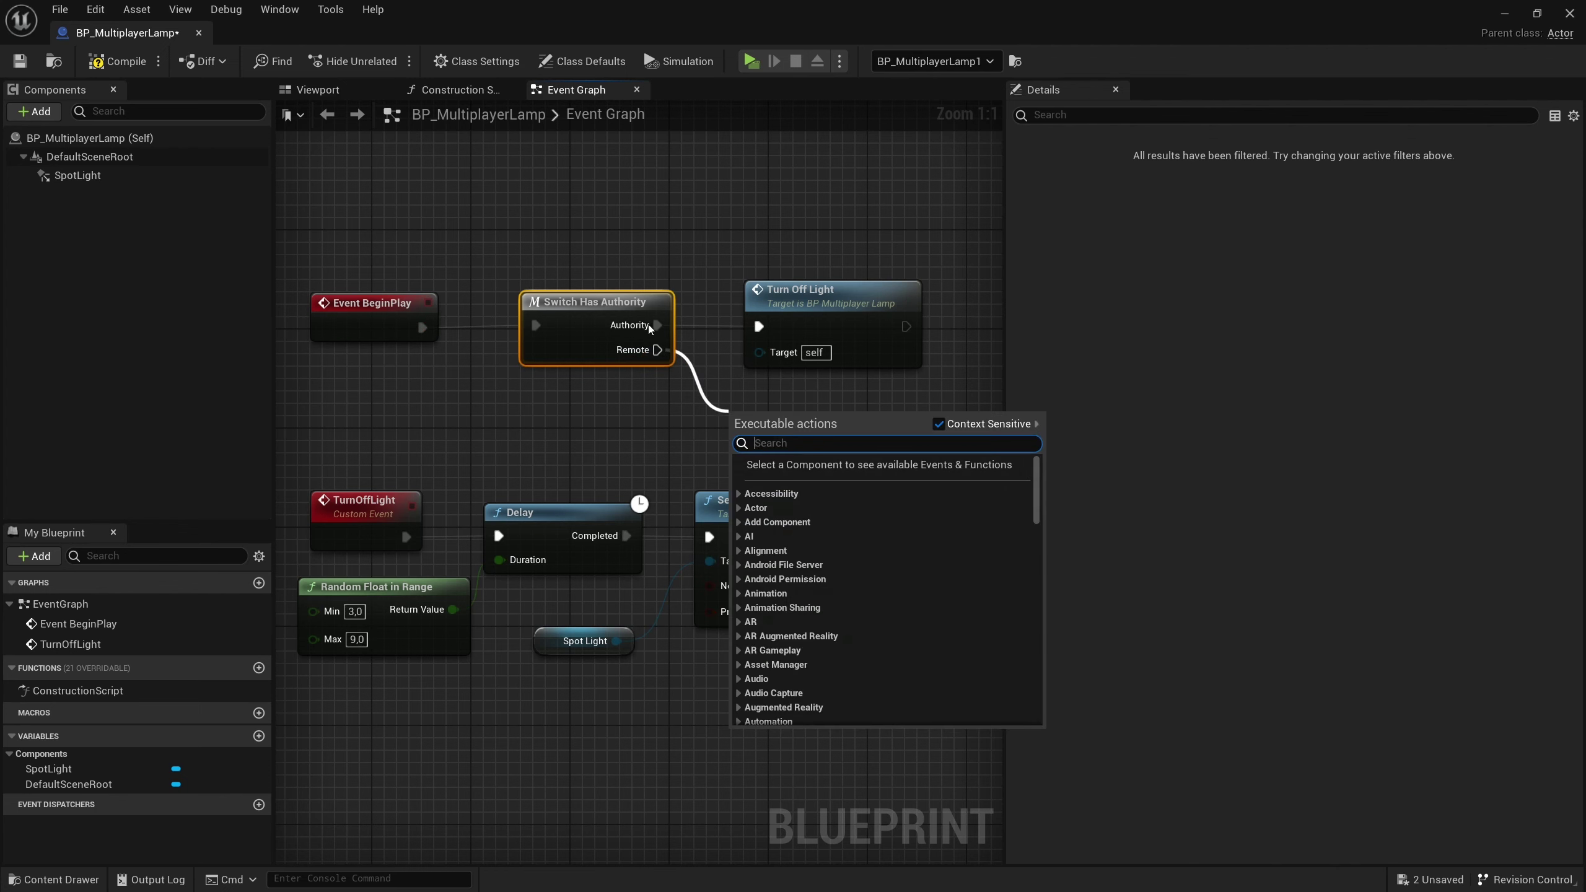
key("Escape")
left_click_drag(658, 325, 642, 327)
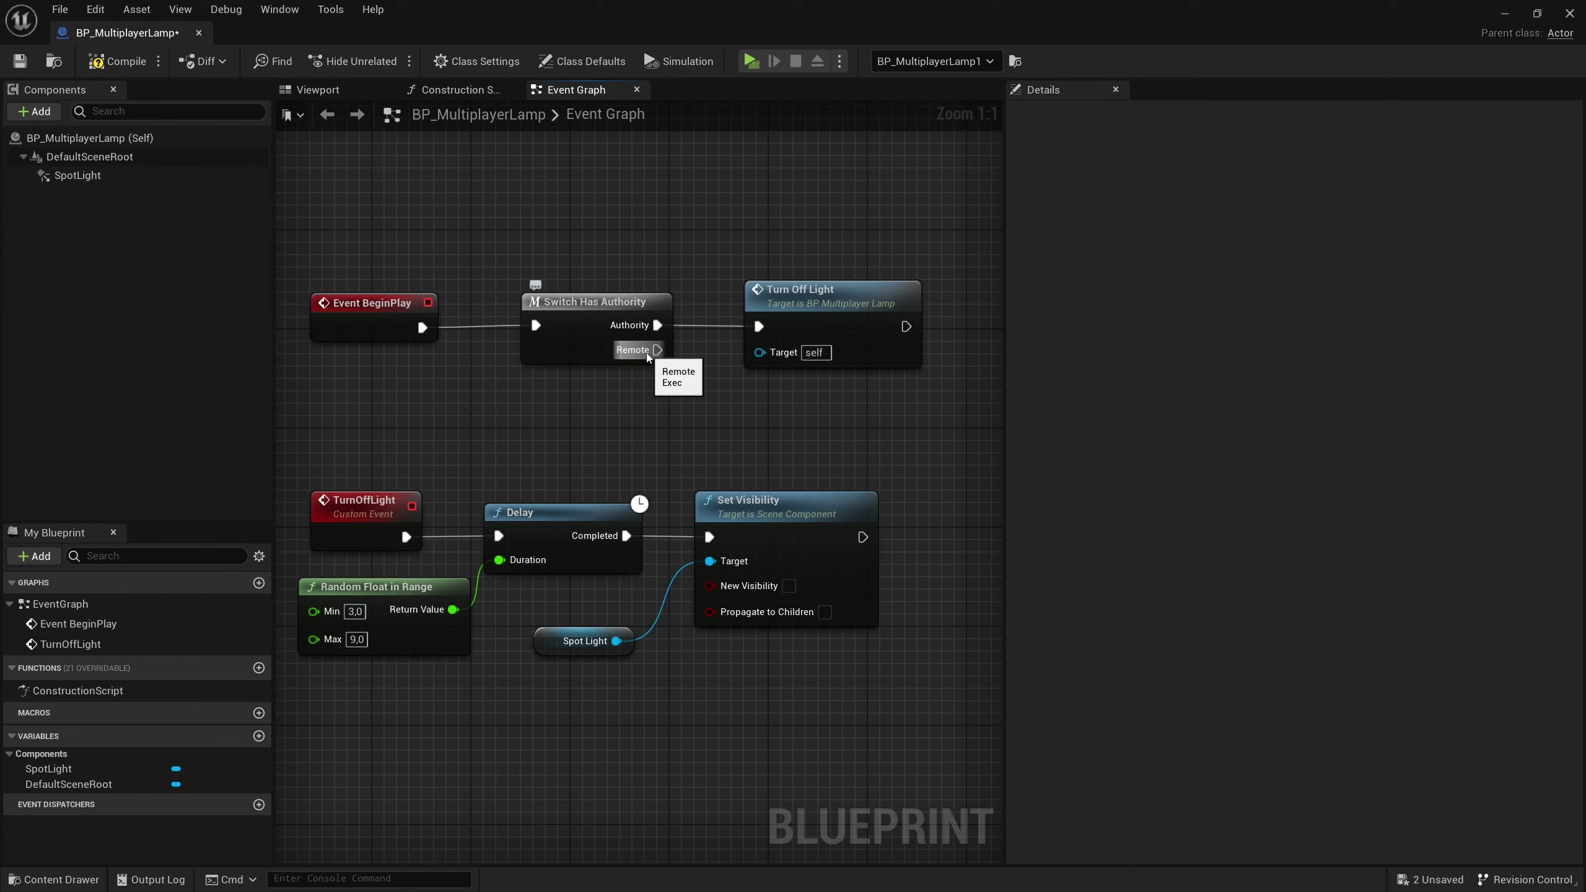
left_click_drag(657, 350, 729, 439)
key("Escape")
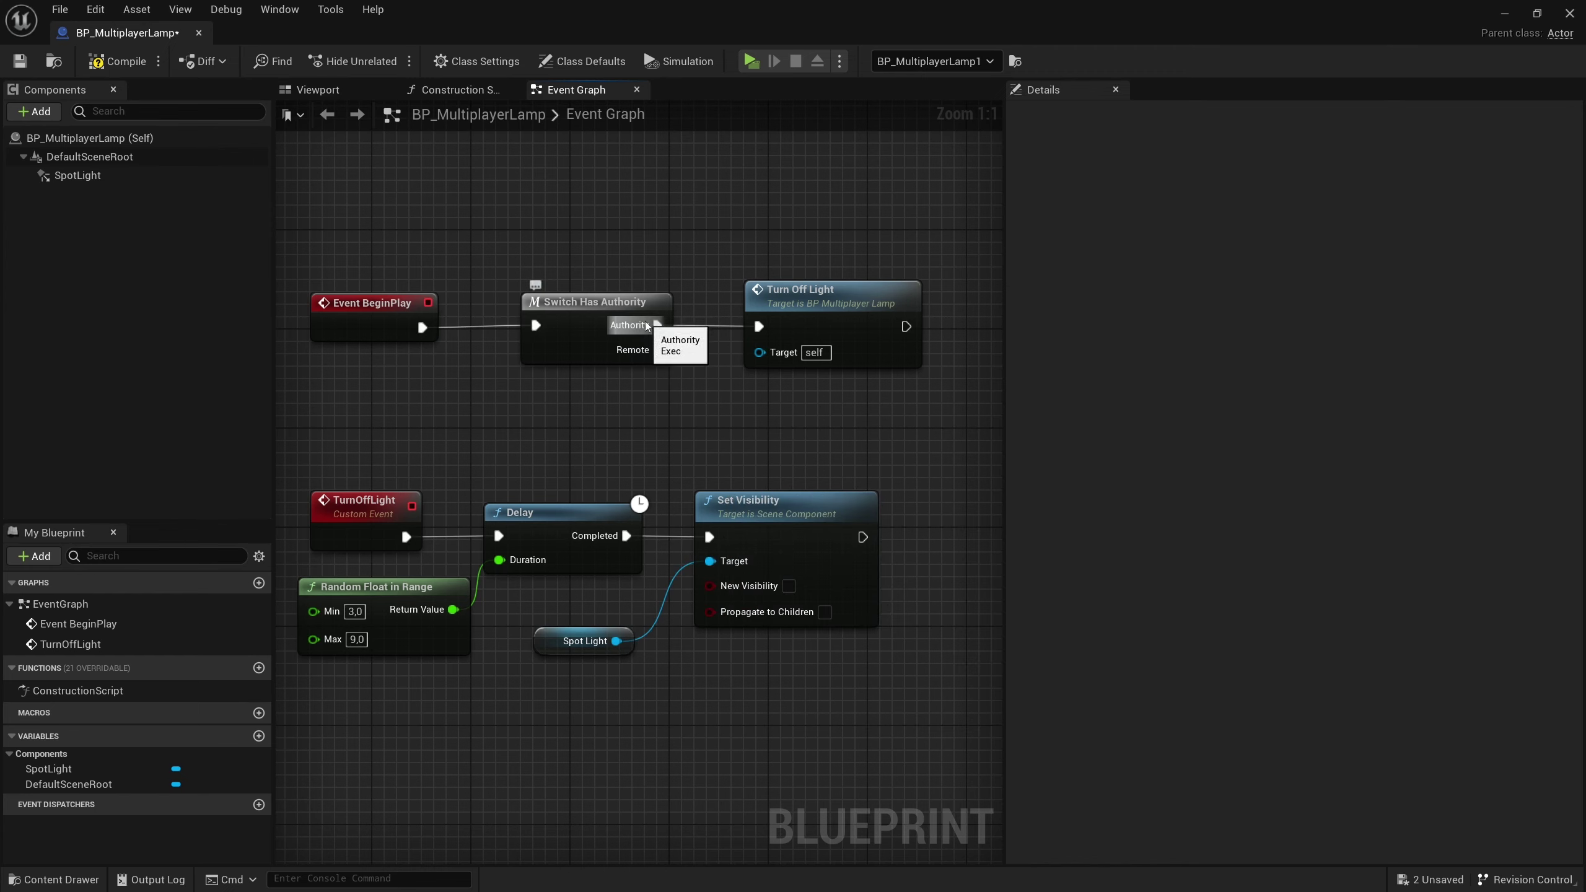
left_click(882, 285)
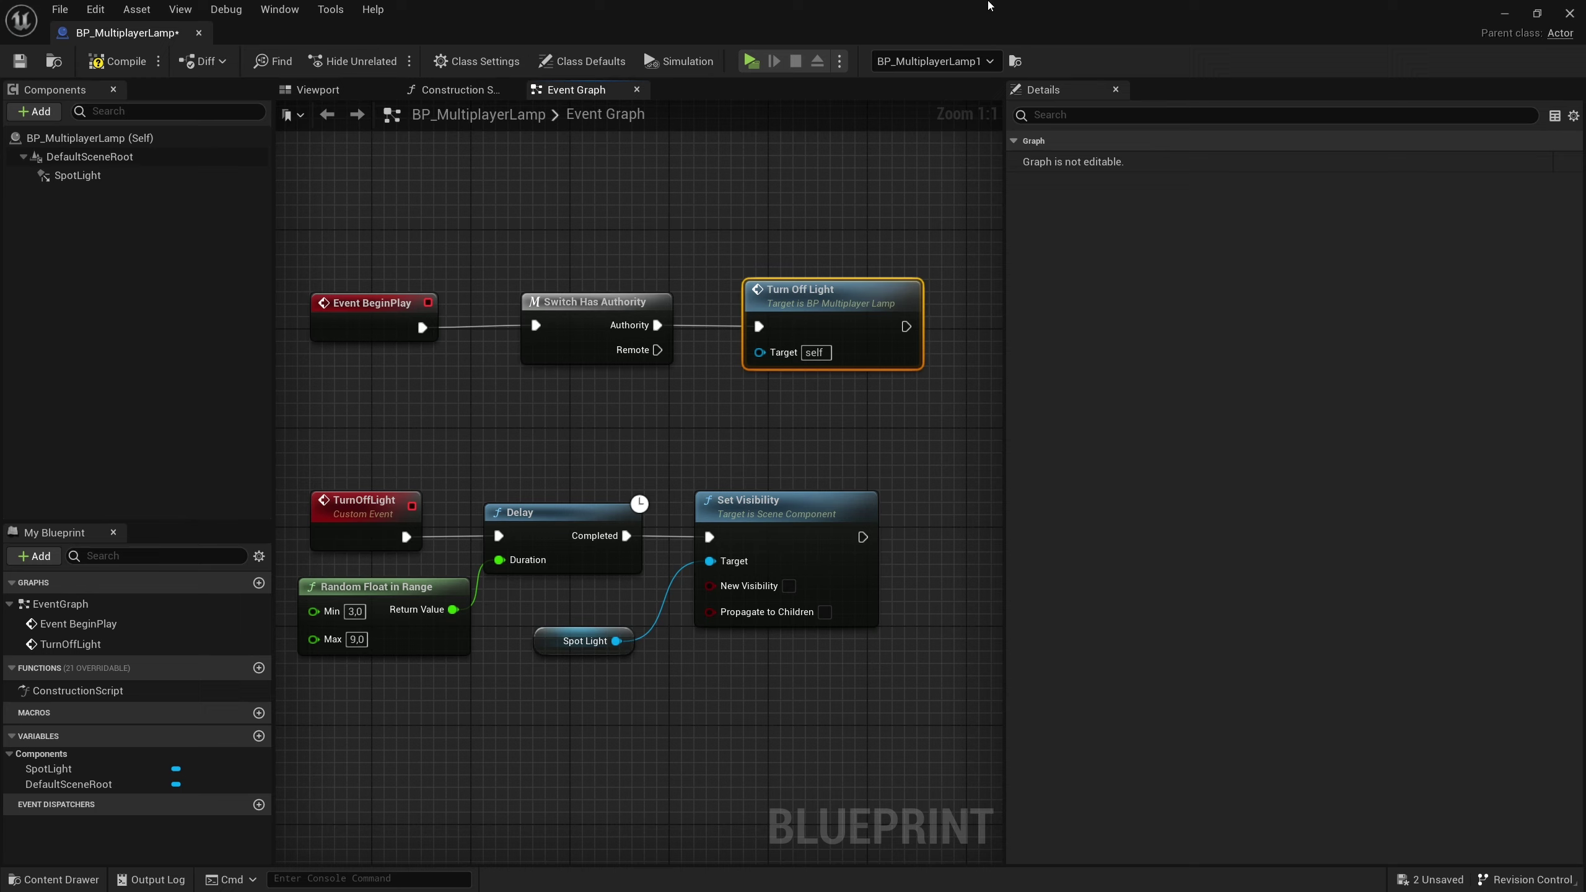
key("alt+Tab")
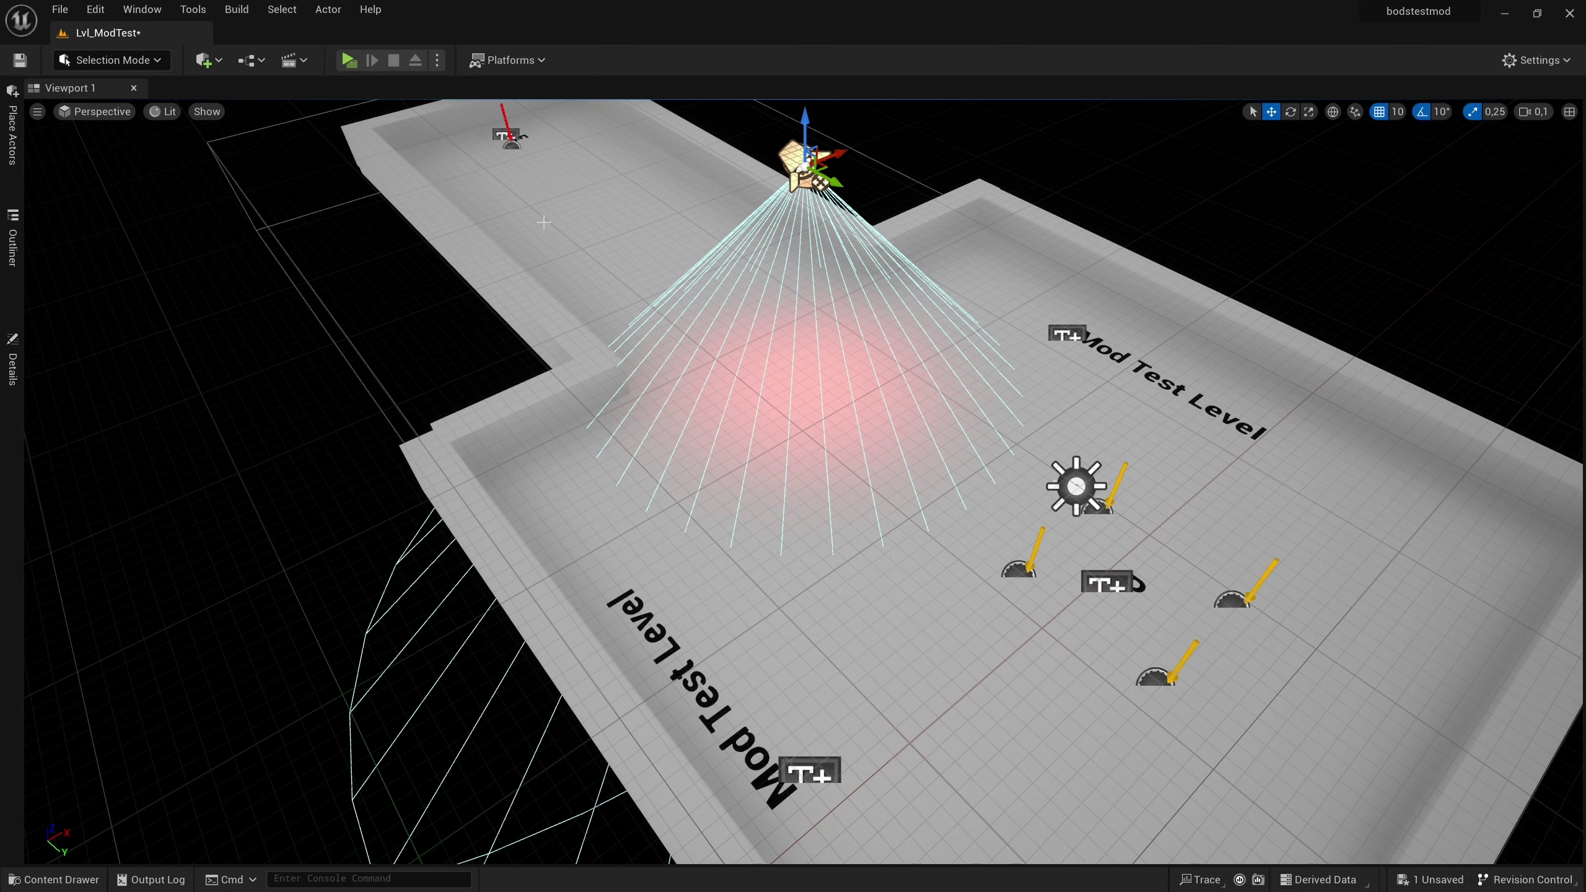
Run a two-client PIE test, then set Net Mode to Play As Client.
left_click(348, 60)
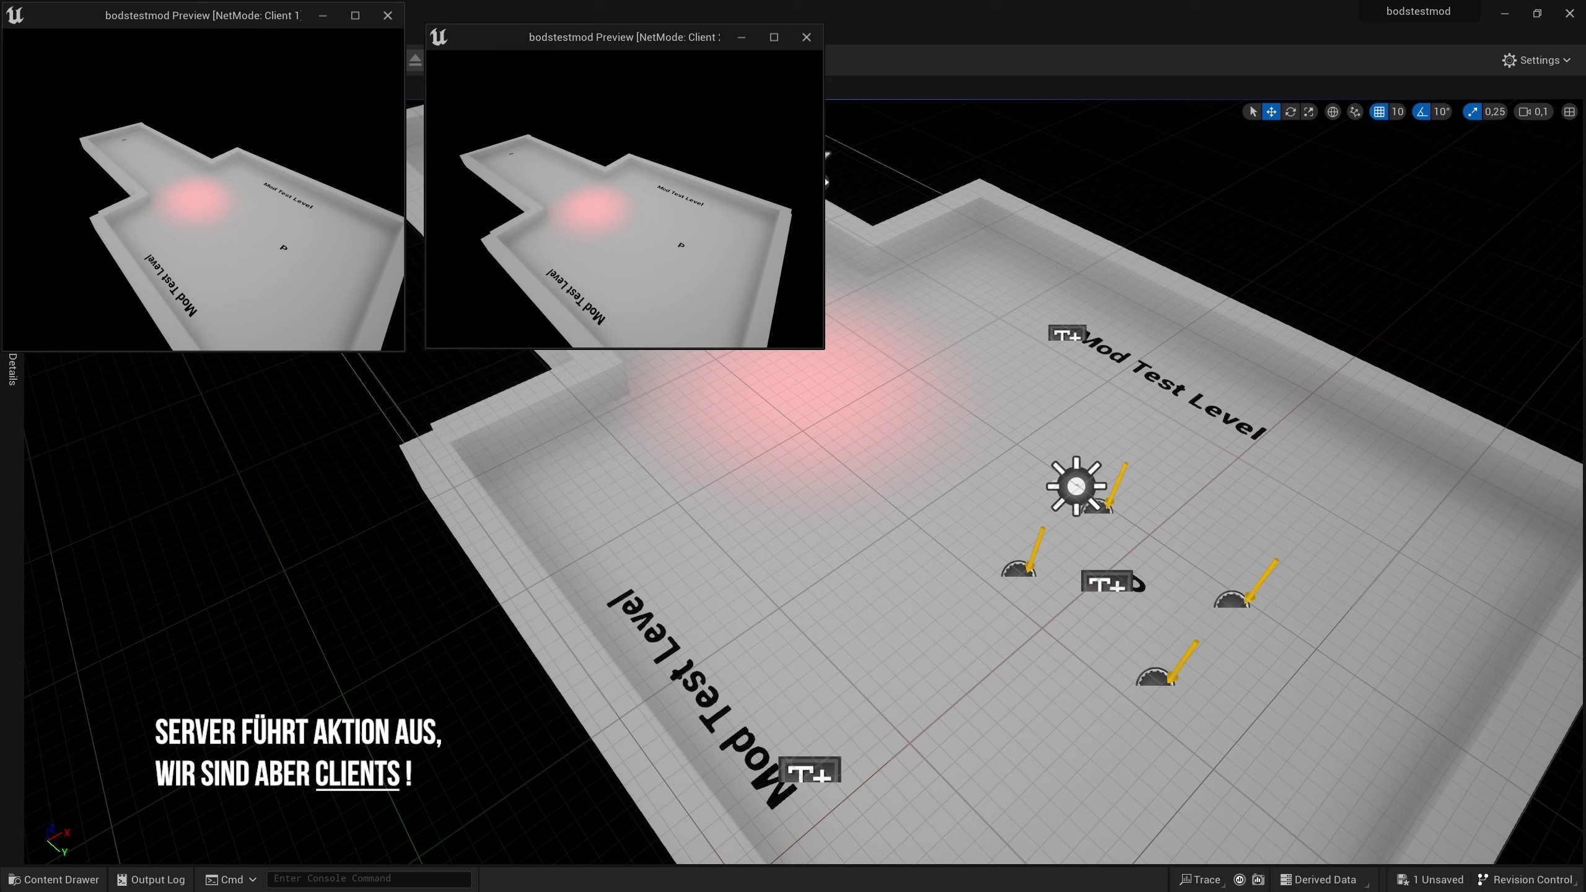
key("Escape")
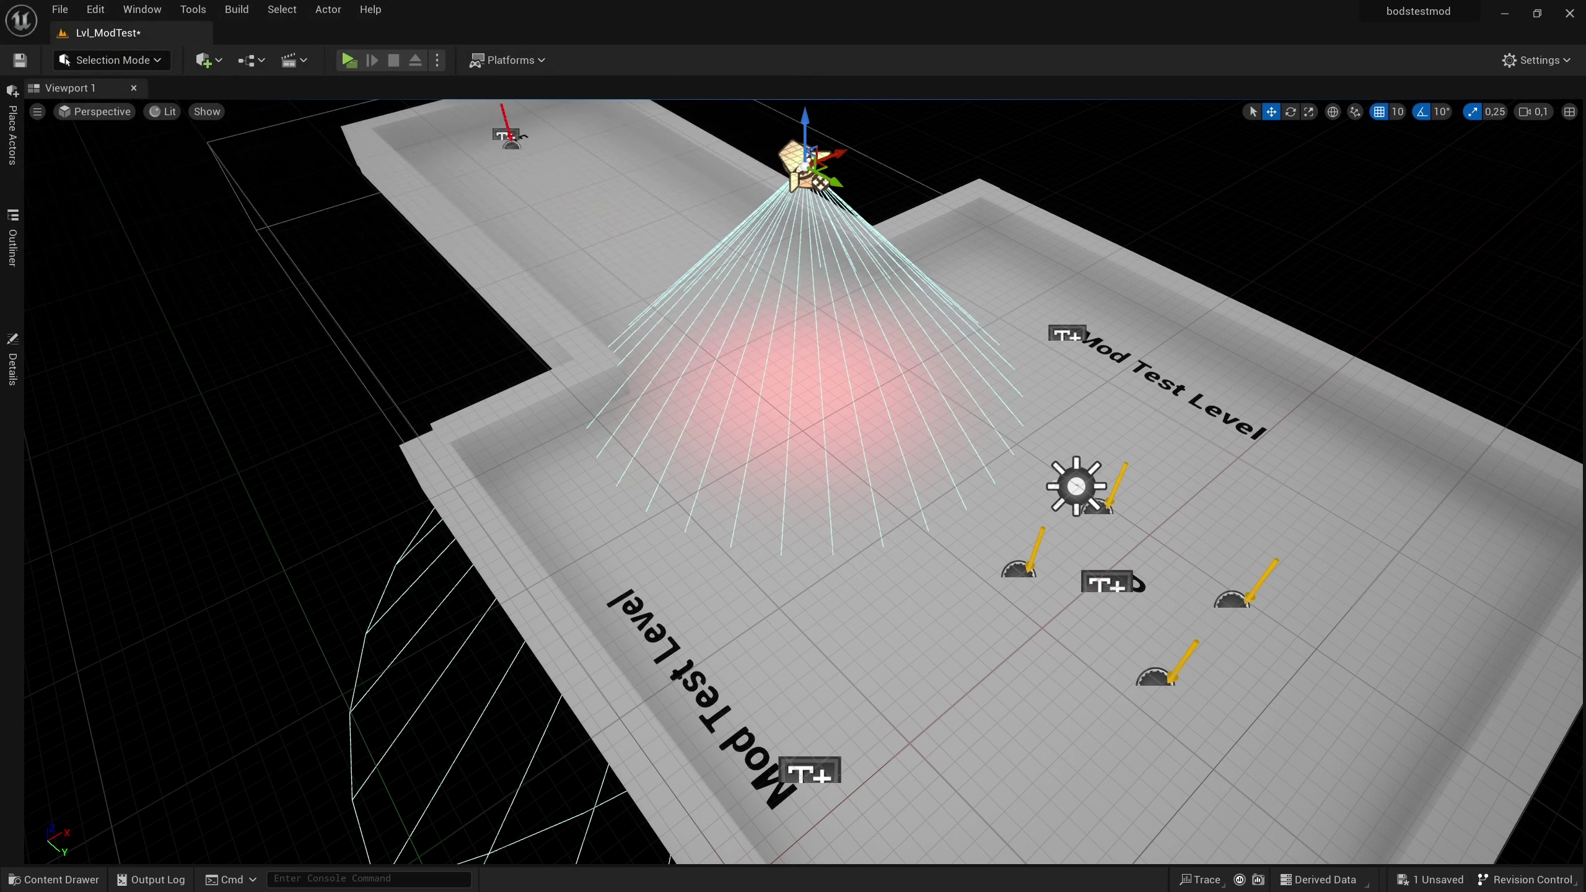
left_click(438, 60)
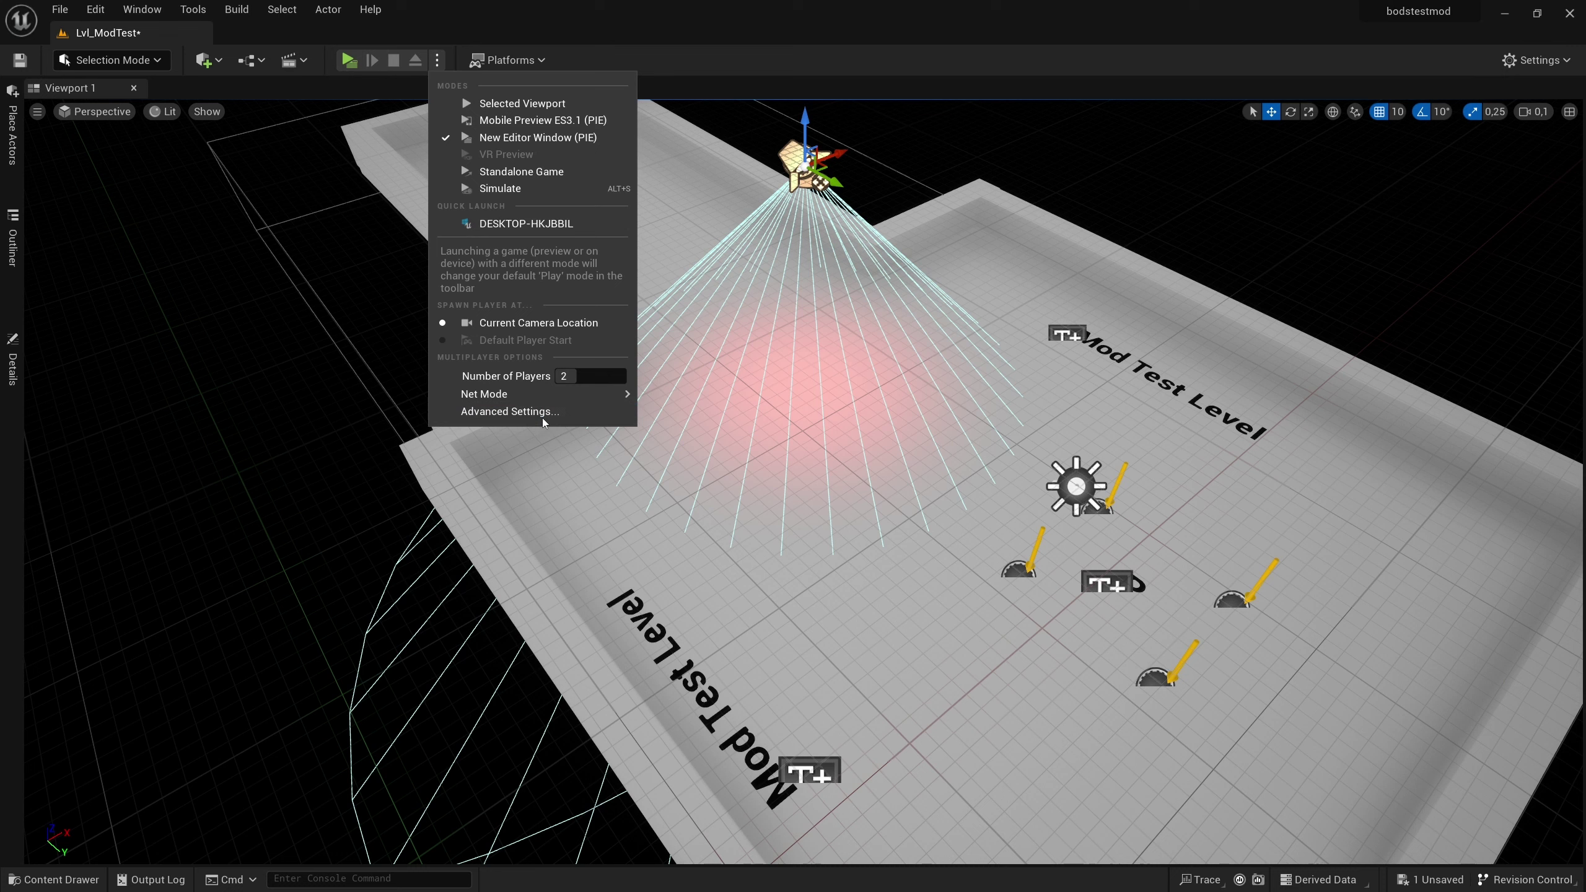
mouse_move(518, 397)
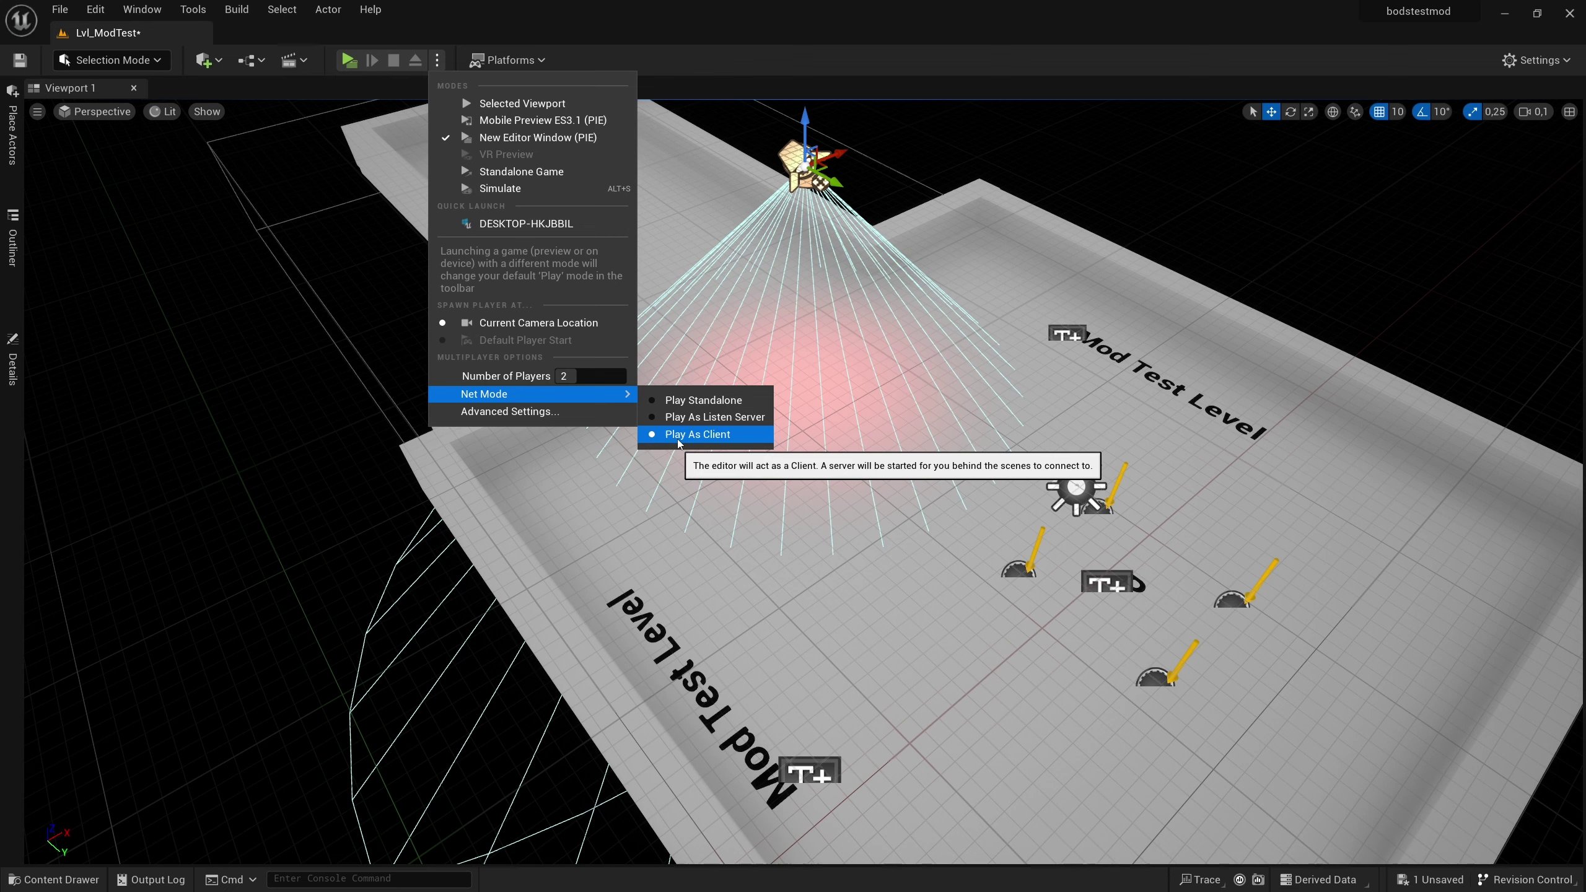
left_click(680, 435)
key("alt+Tab")
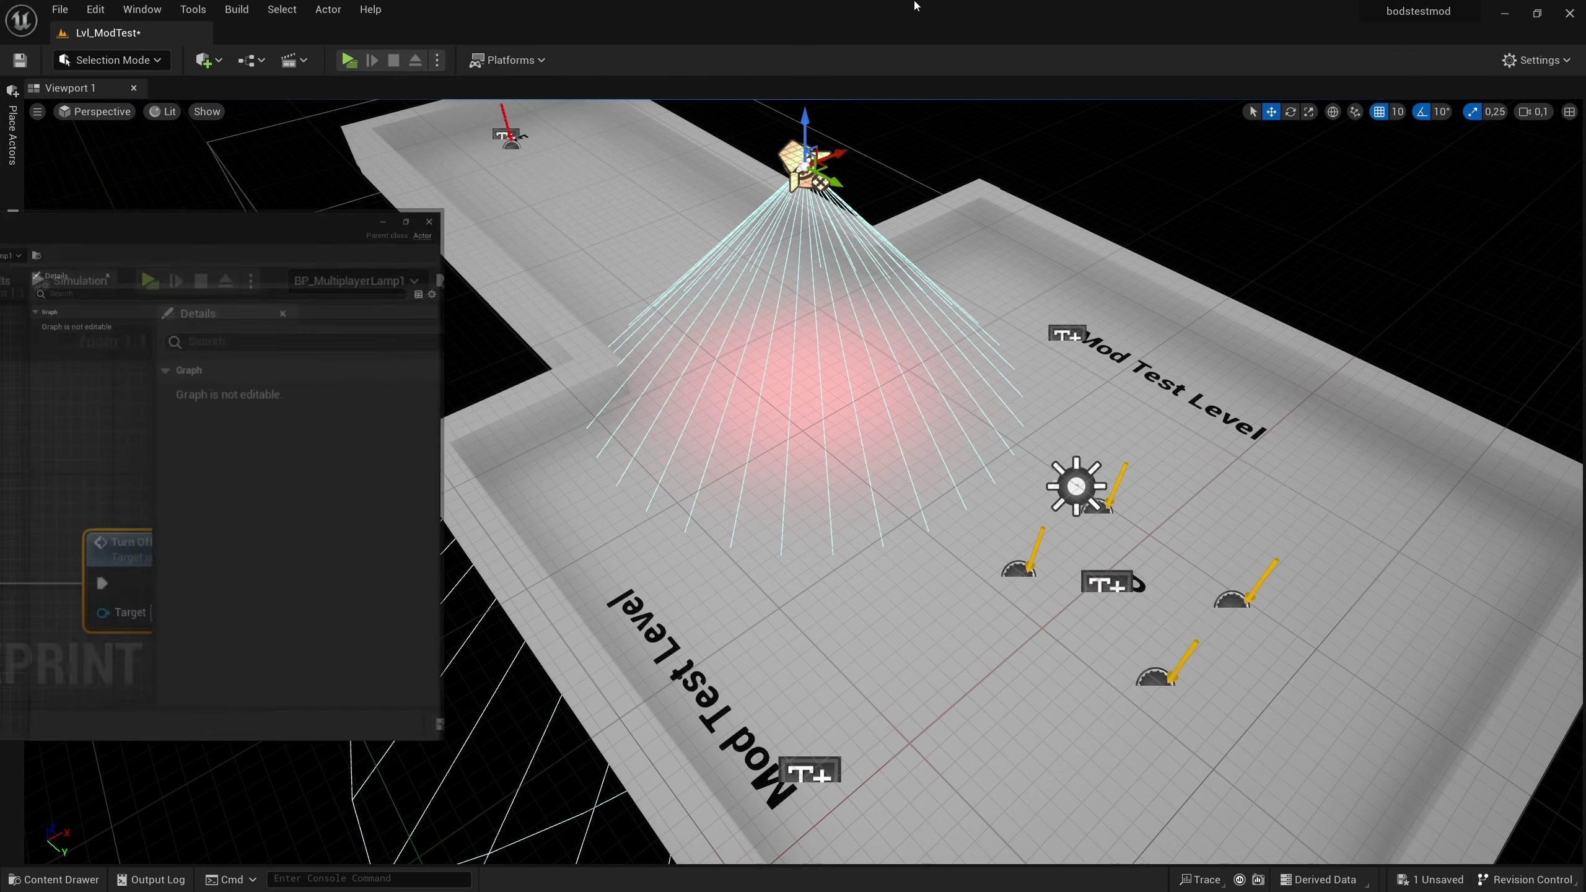
left_click_drag(531, 313, 543, 313)
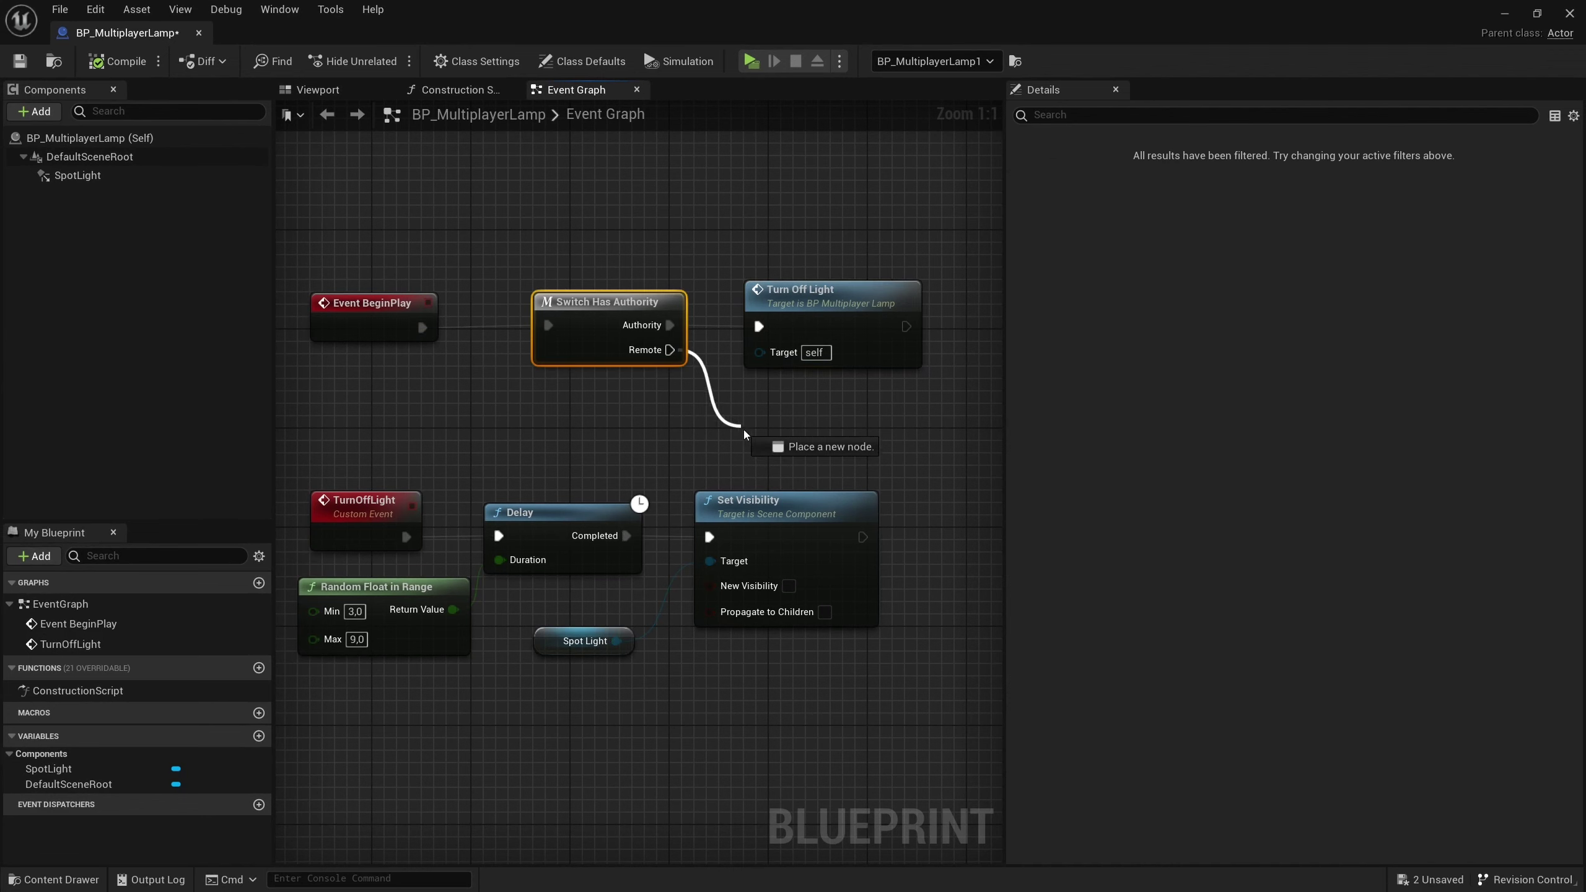
Reframe the graph and move the TurnOffLight node group lower to free space.
left_click_drag(670, 350, 703, 459)
left_click(565, 500)
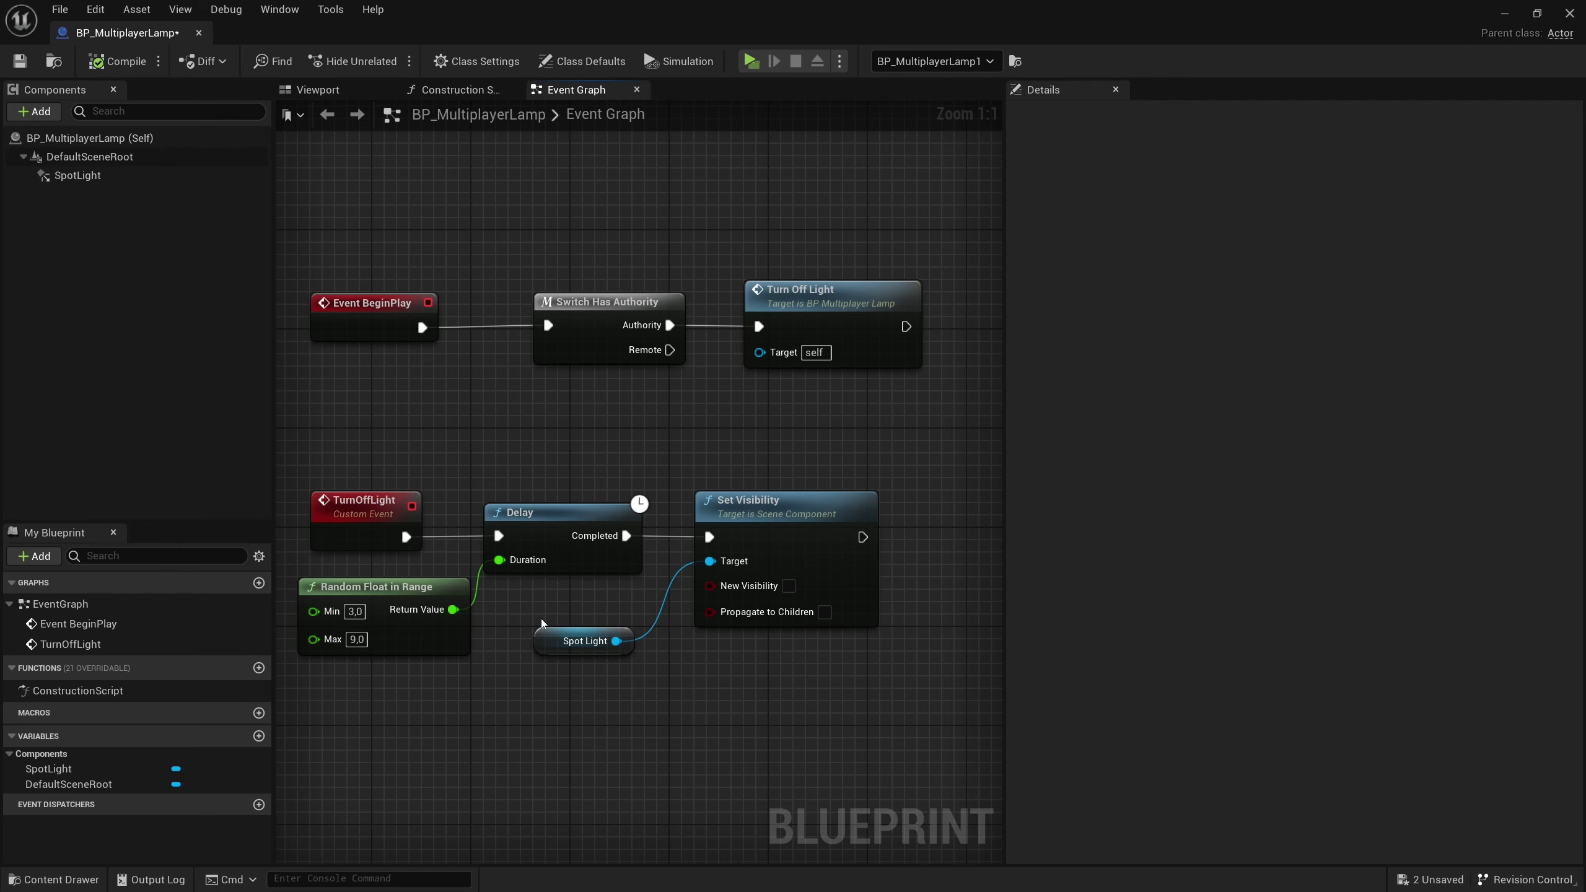
mouse_move(543, 623)
right_mouse_down()
mouse_move(470, 638)
mouse_move(494, 611)
right_mouse_up()
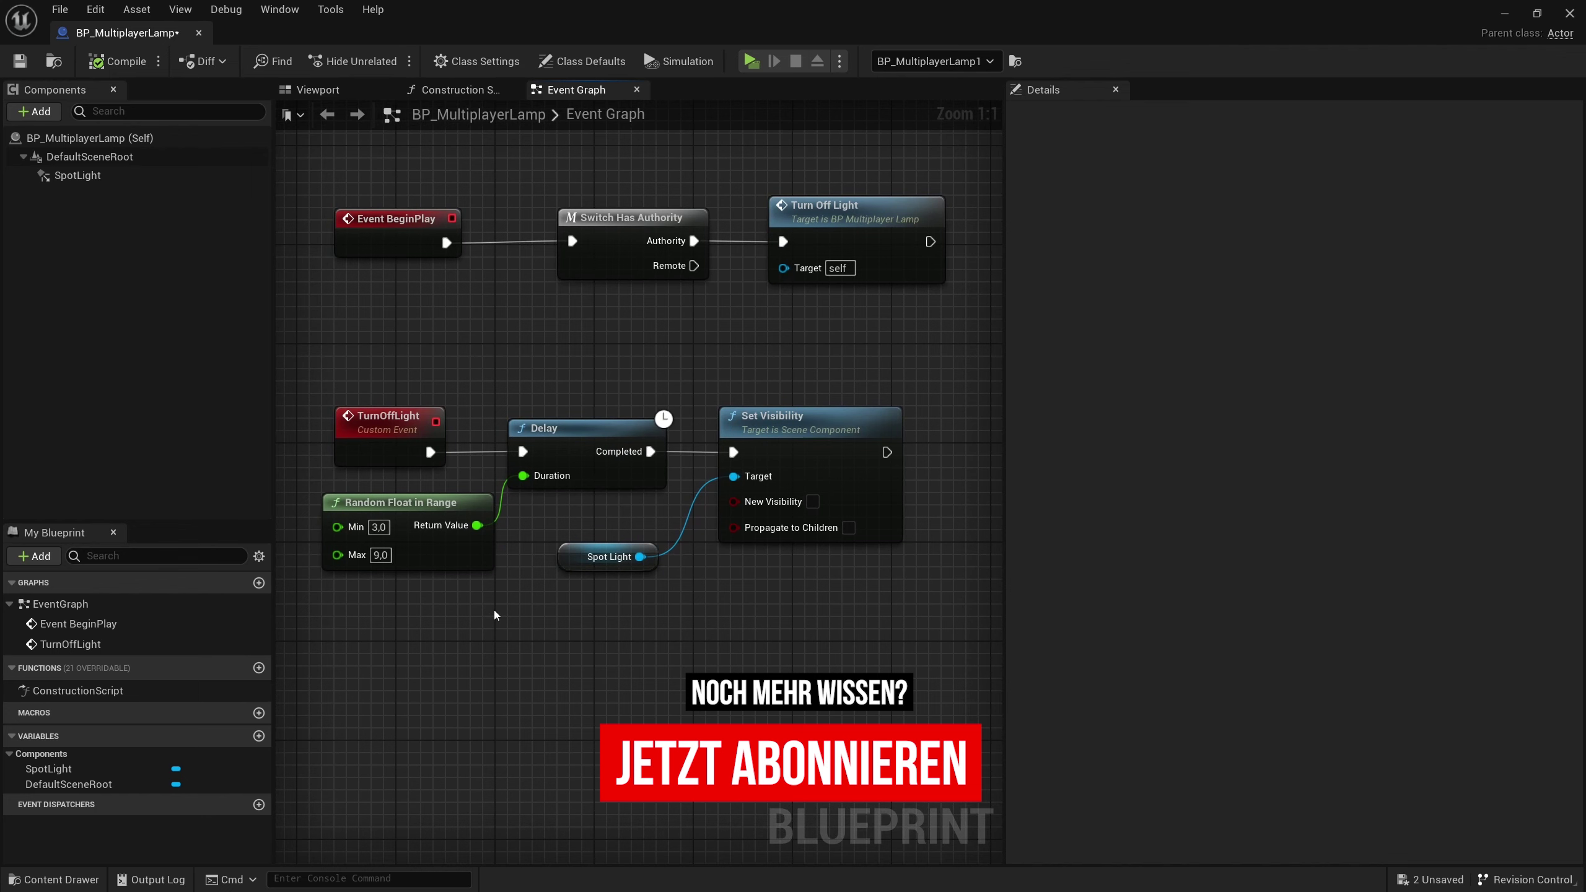
right_click_drag(493, 615, 534, 555)
right_click_drag(501, 255, 487, 326)
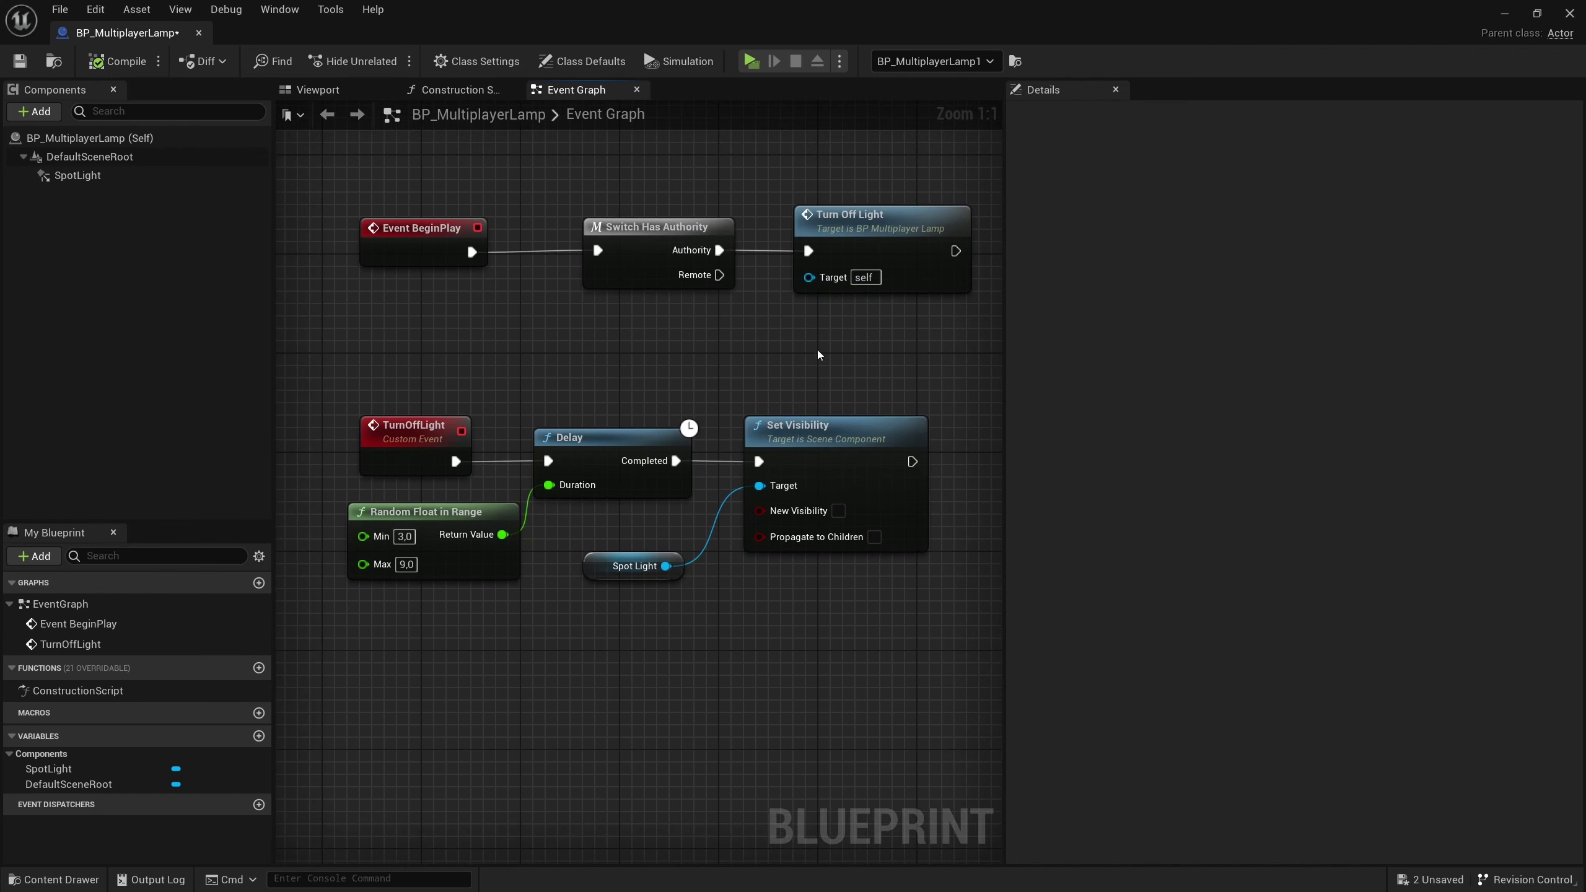
left_click_drag(819, 355, 355, 588)
left_click_drag(763, 425, 774, 512)
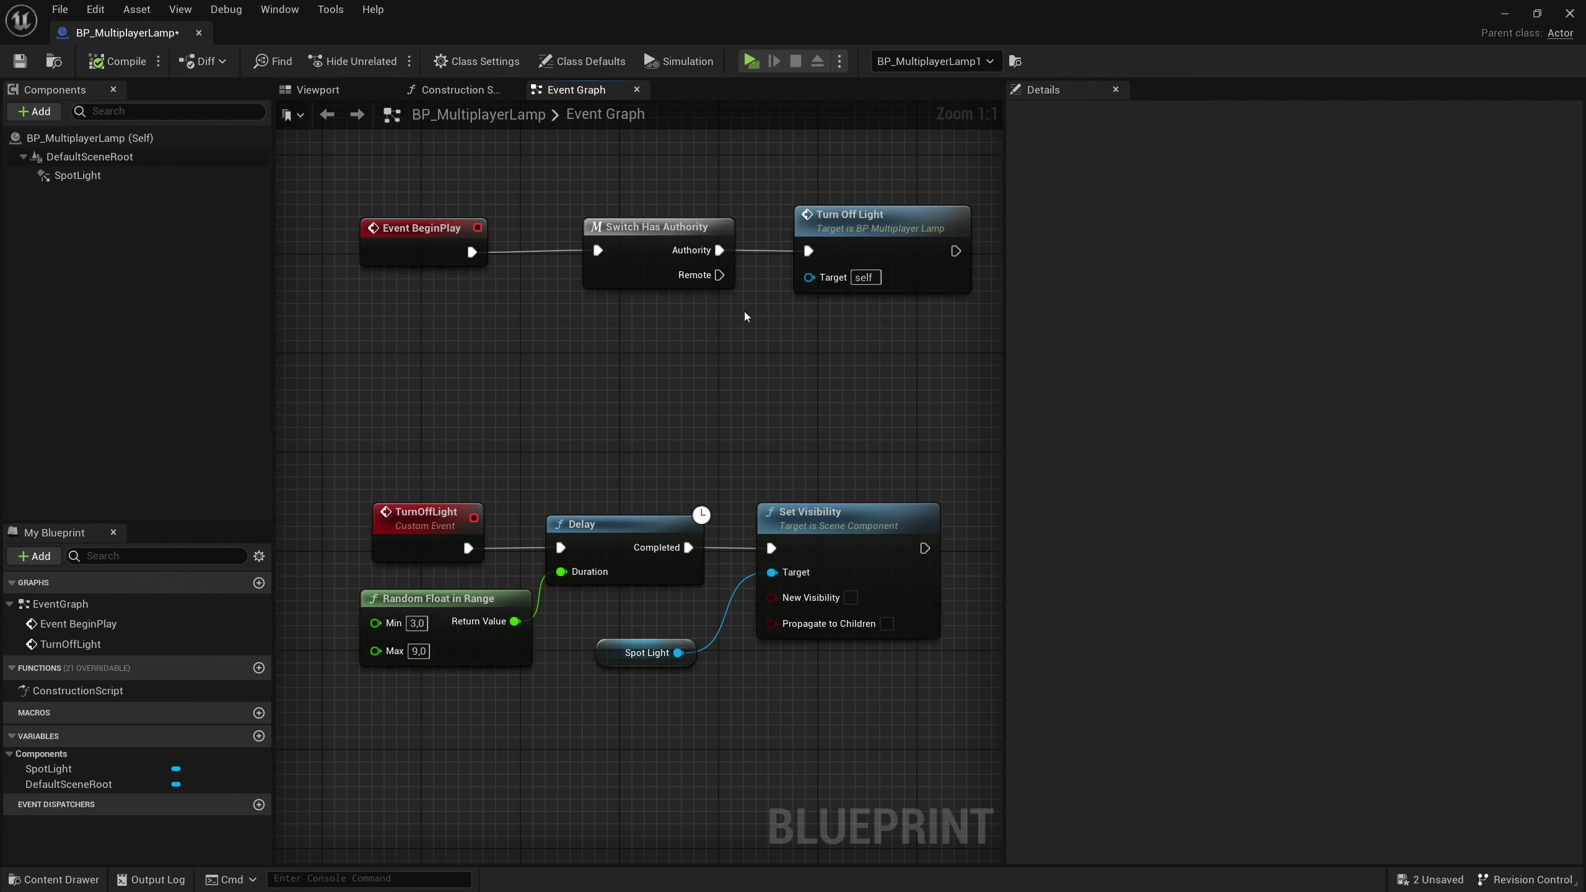
Add a Custom Event named Srv_Turnofflight.
right_click(430, 413)
type("custom")
key("Return")
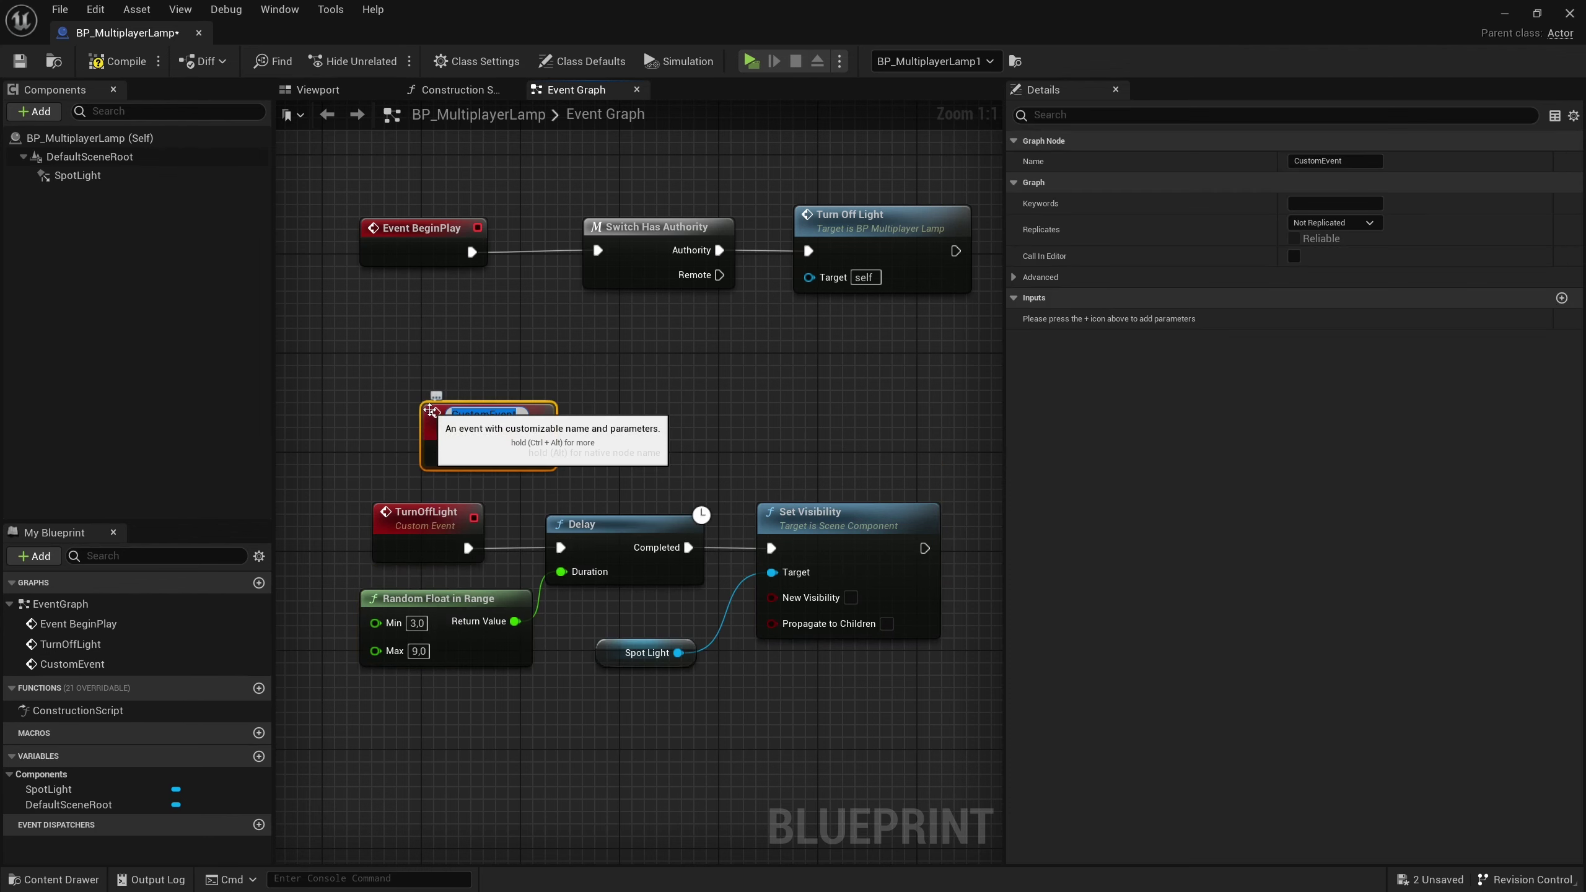
type("Srv_T")
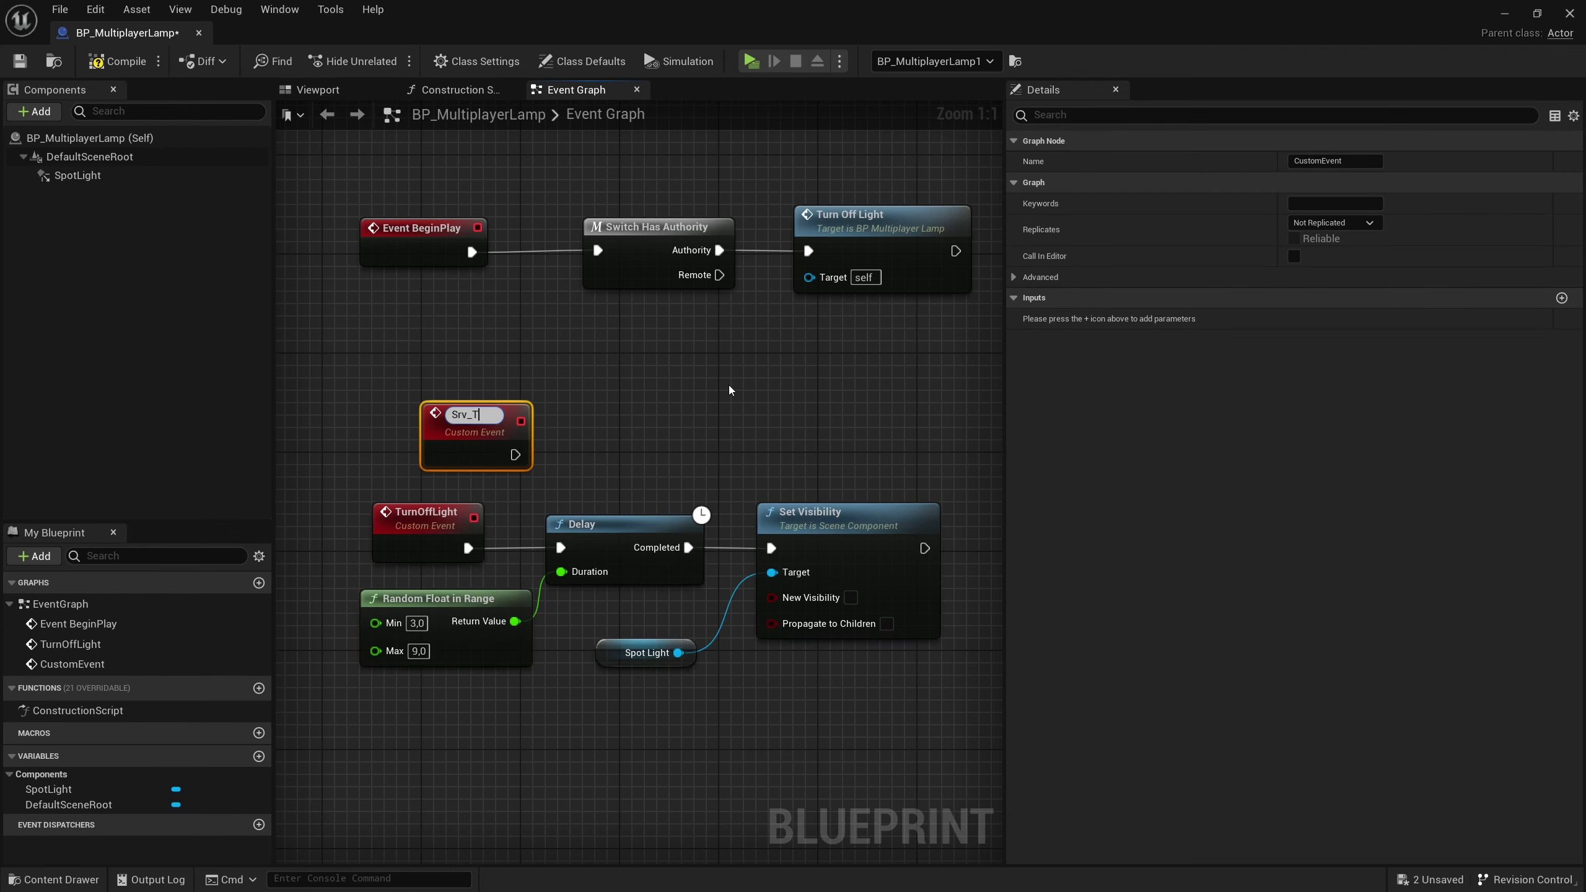
type("urnofflight")
key("Return")
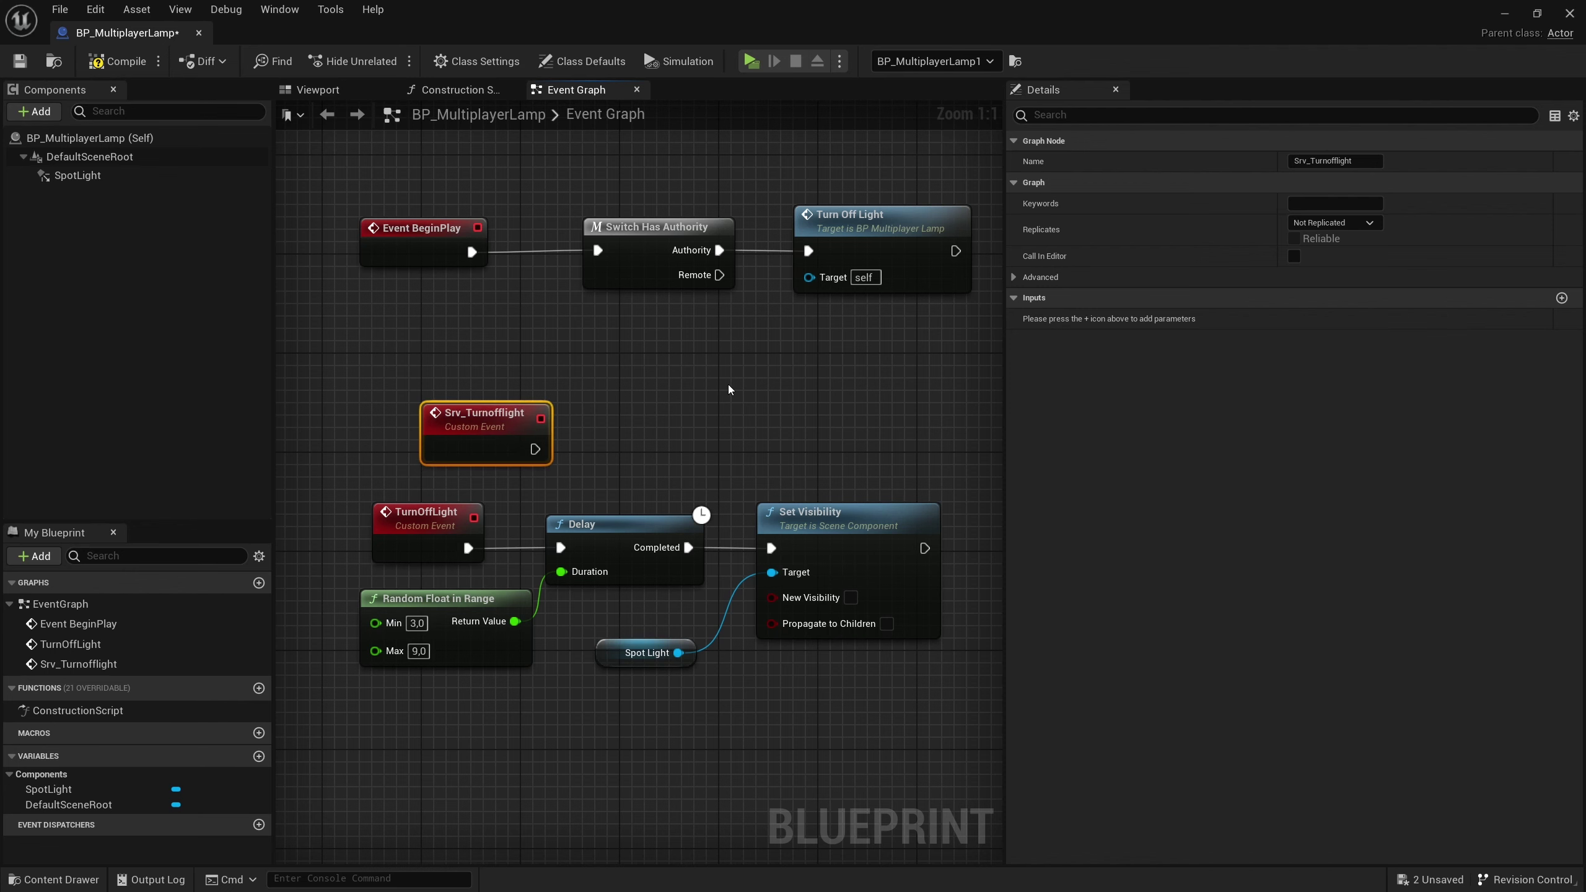
left_click_drag(462, 425, 425, 388)
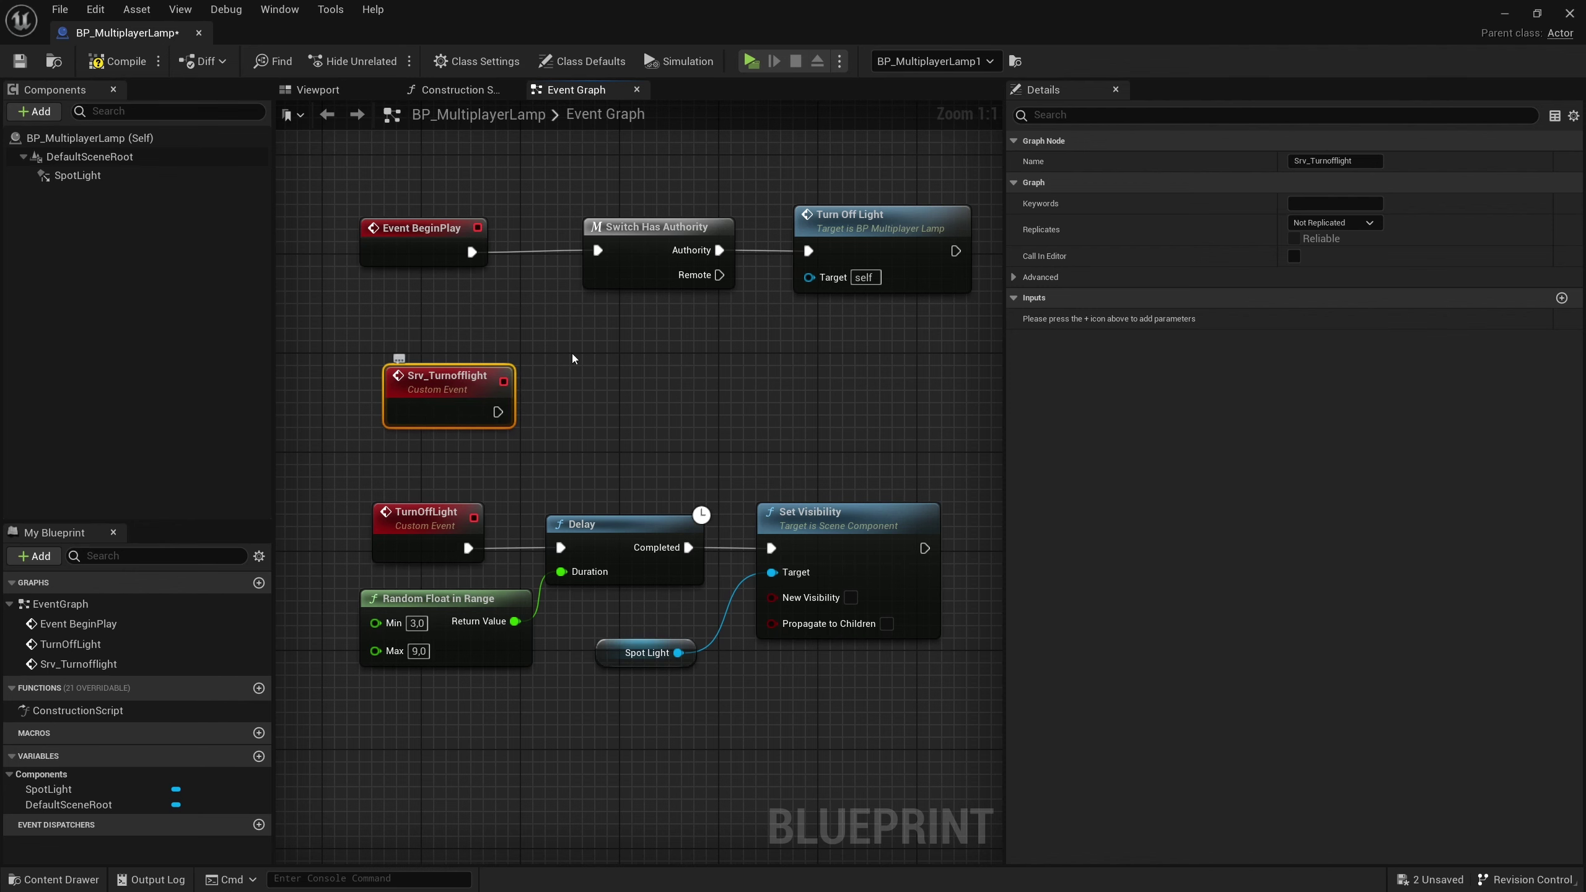
Replace the Turn Off Light call after Authority with a Srv Turnofflight call.
left_click(893, 223)
key("Delete")
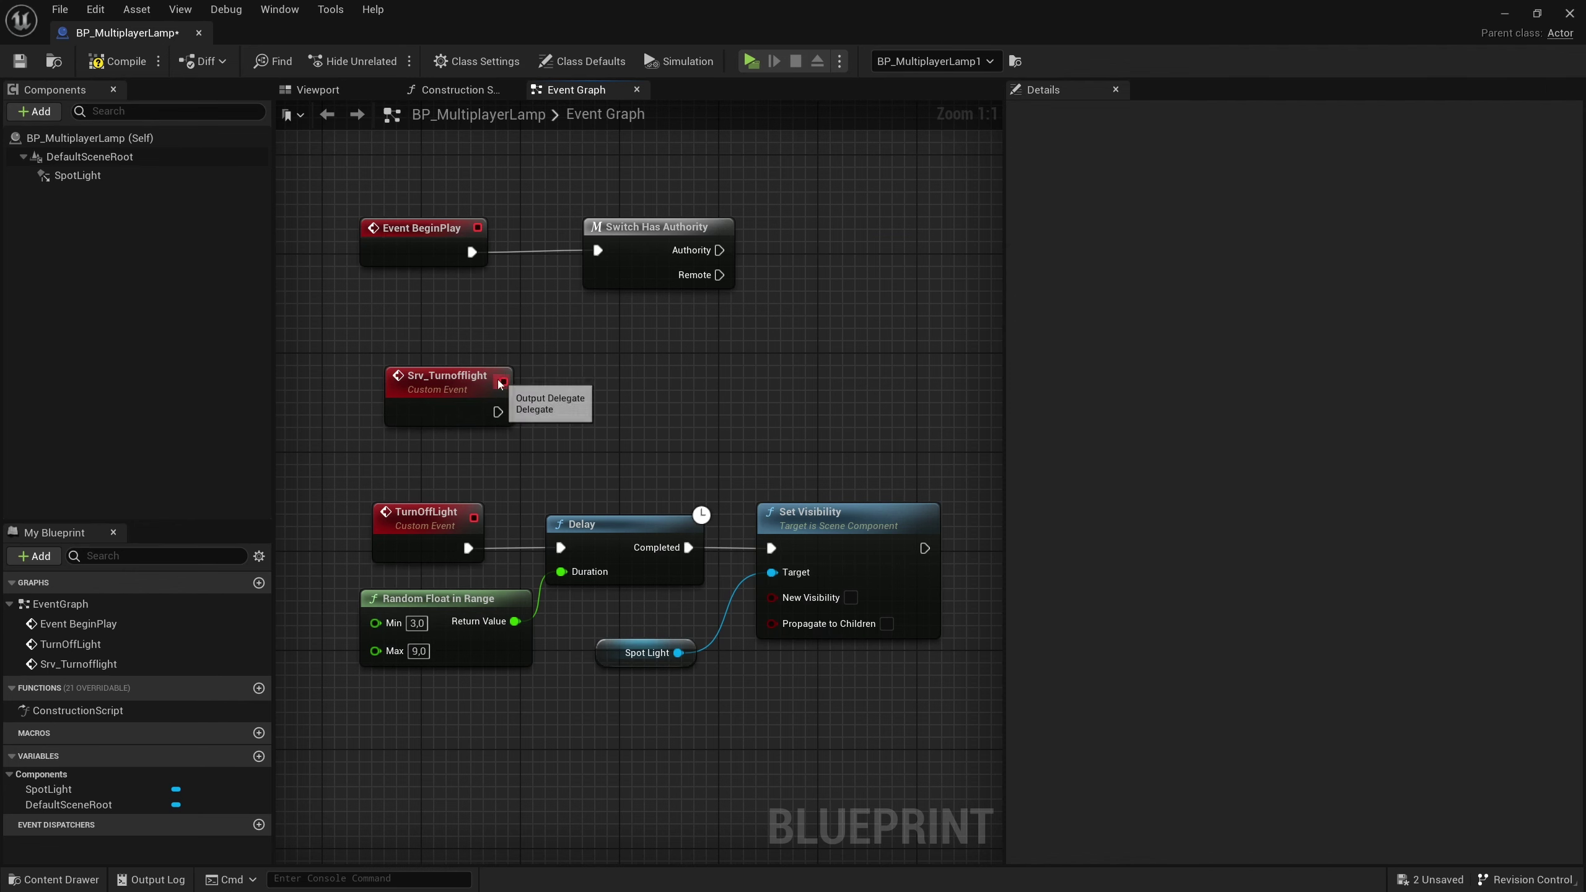
mouse_move(719, 250)
left_mouse_down()
mouse_move(816, 256)
mouse_move(809, 226)
mouse_move(820, 238)
left_mouse_up()
type("srv")
key("Return")
left_click_drag(437, 295, 704, 209)
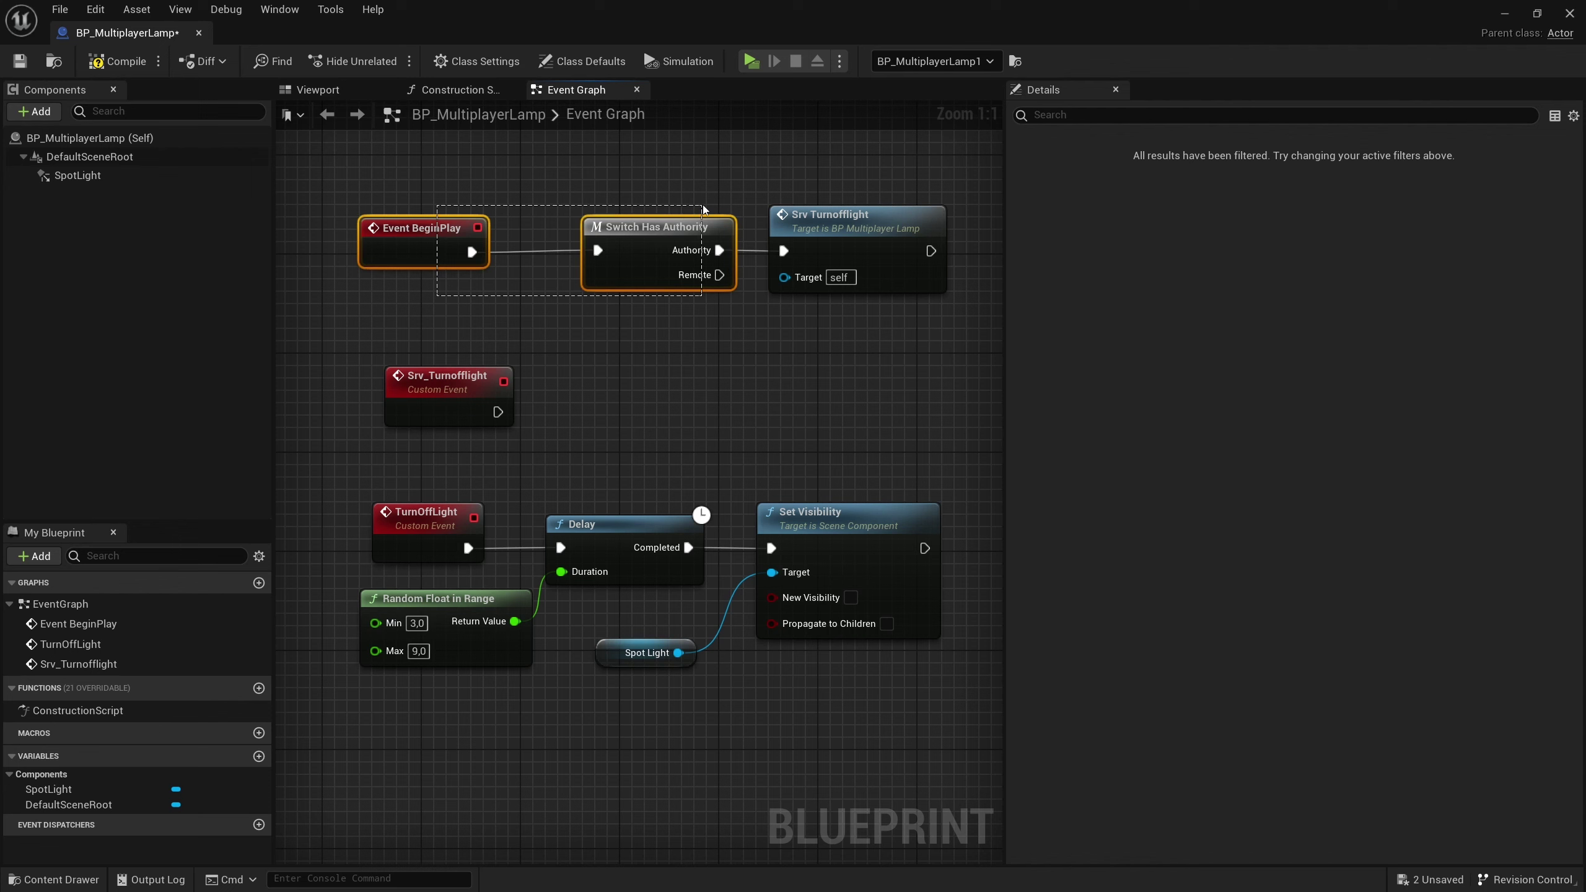
Set Srv_Turnofflight's Replicates option to Run on Server.
left_click(824, 219)
left_click(450, 381)
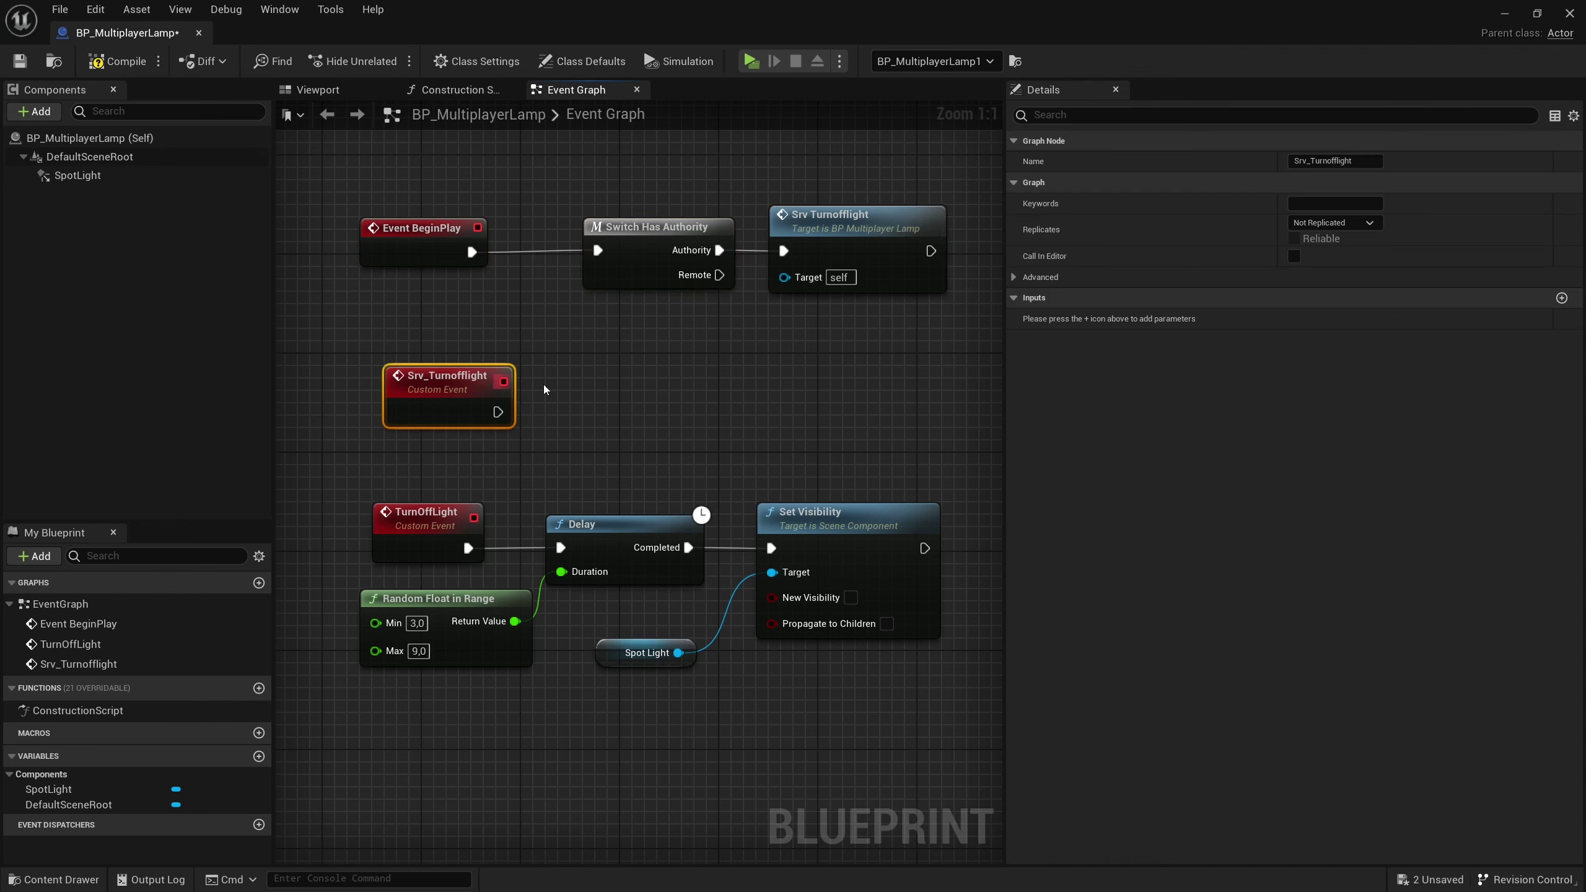
left_click(1334, 222)
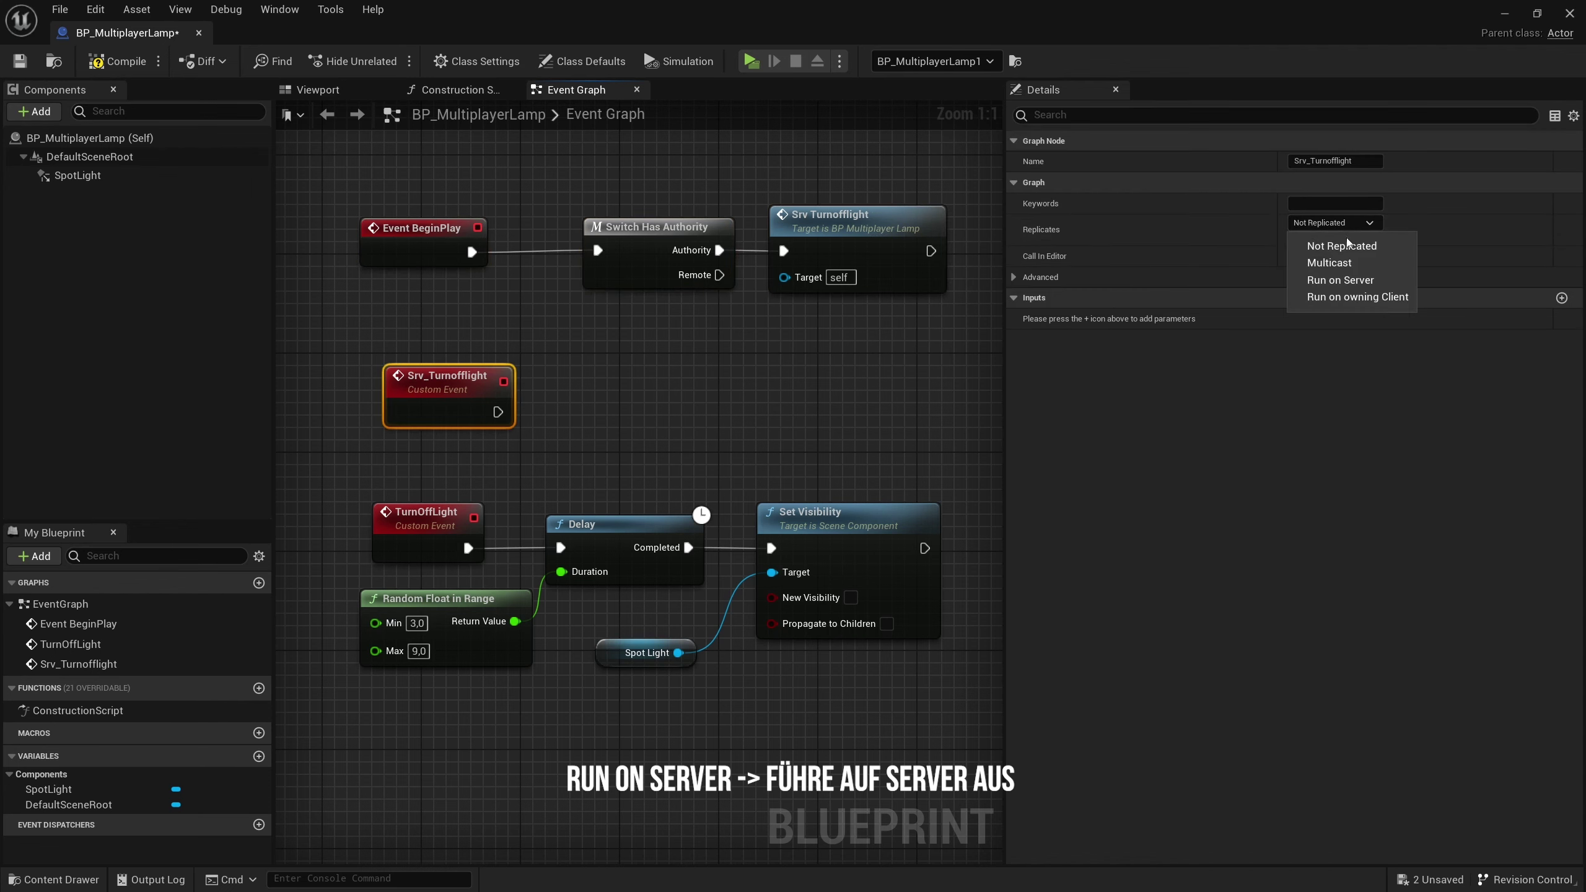
left_click(1341, 280)
left_click_drag(457, 413, 445, 400)
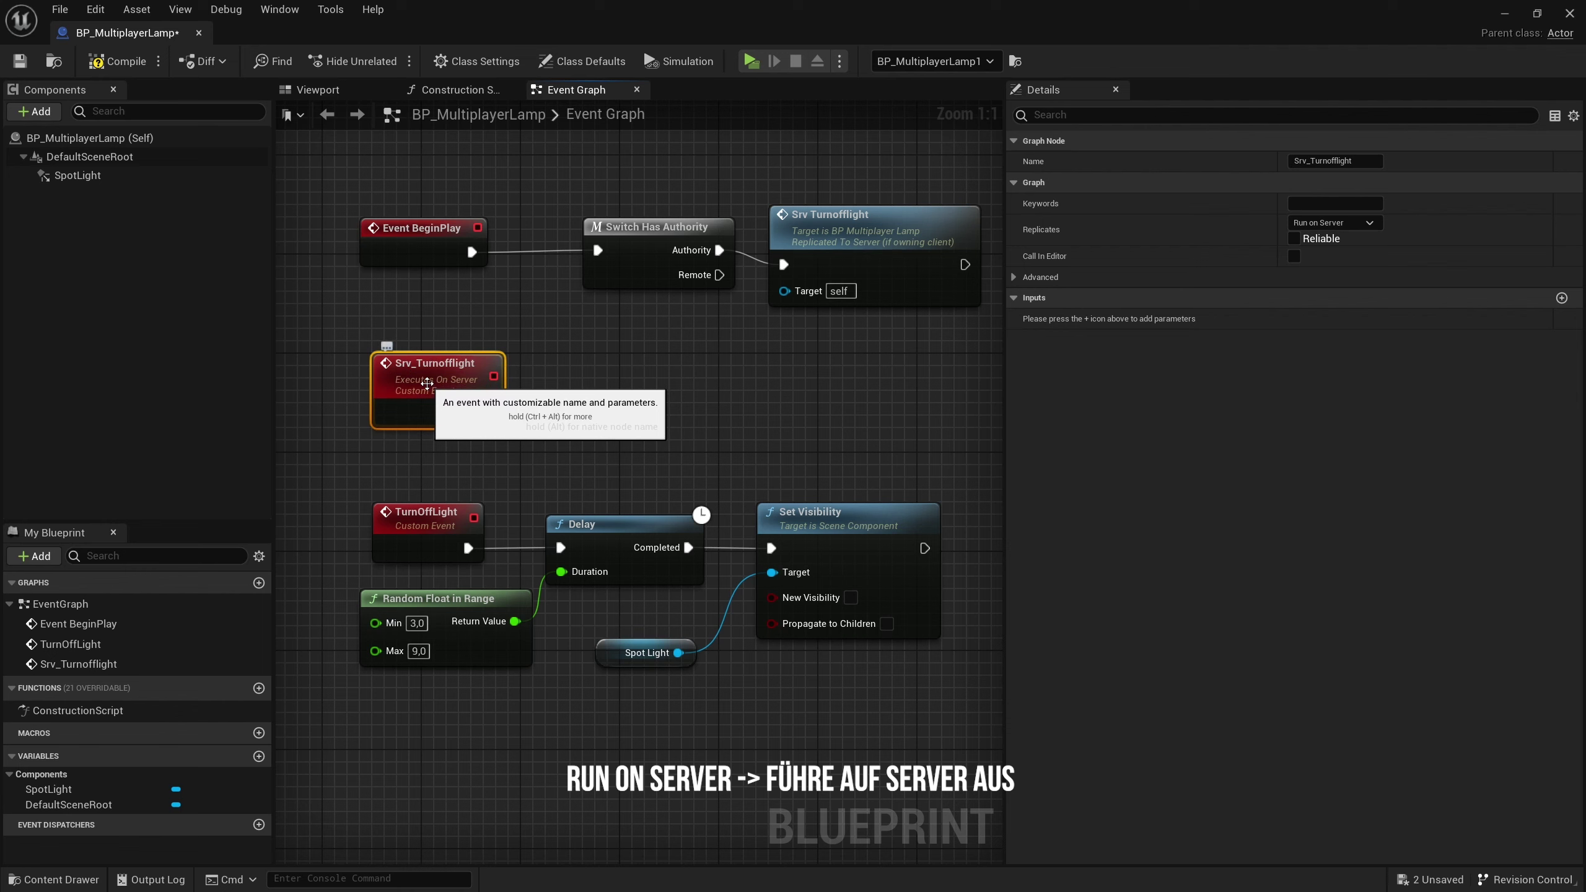
Have Srv_Turnofflight call Turn Off Light next.
left_click_drag(488, 413, 587, 407)
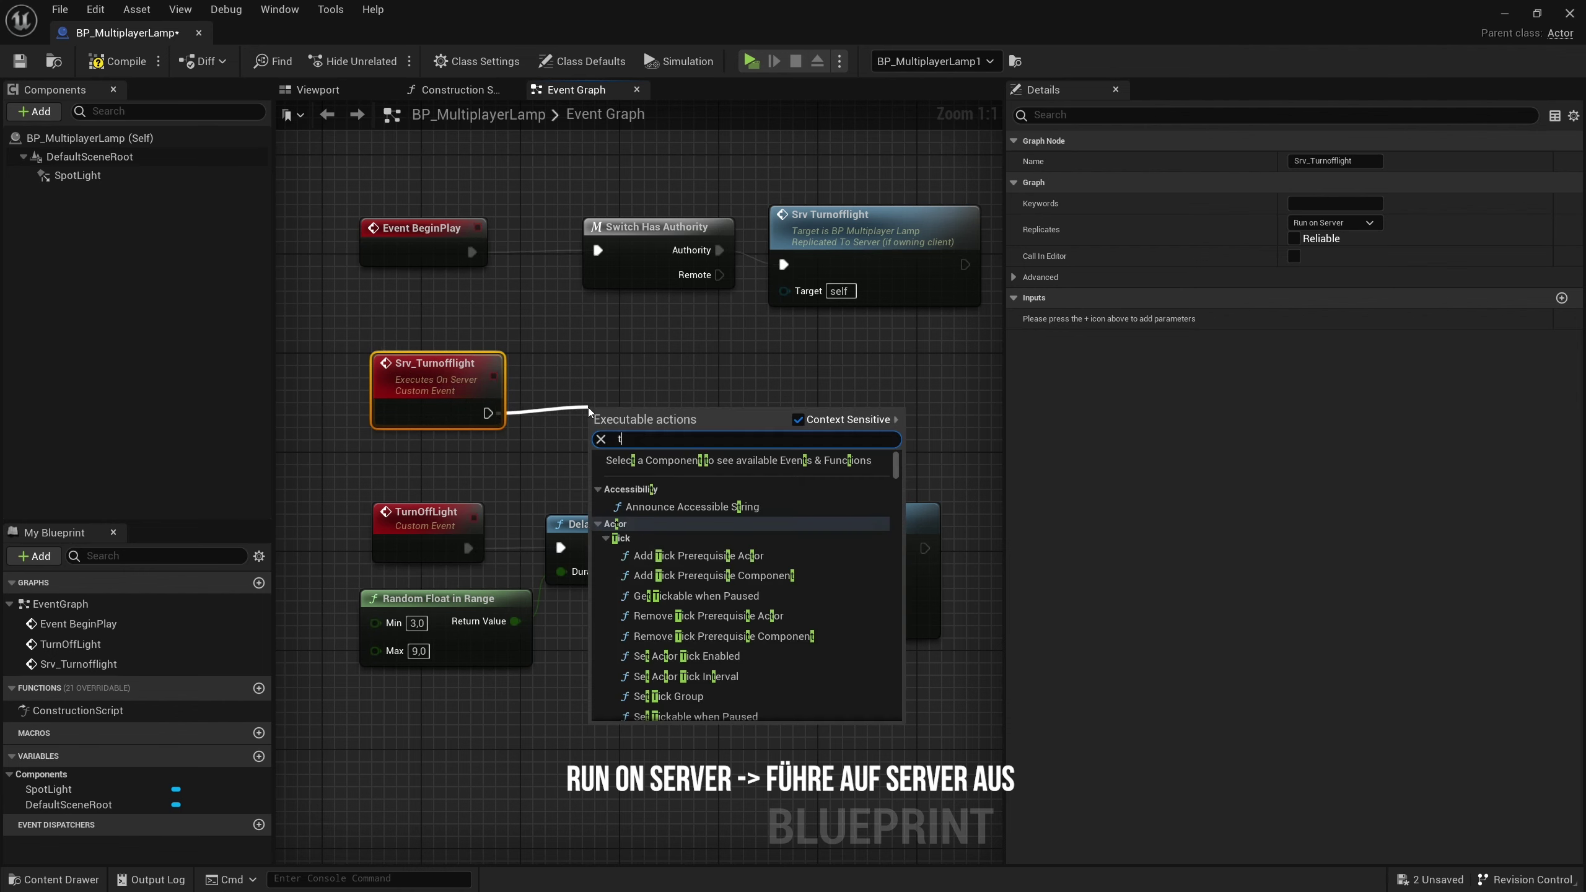
type("turnoff")
key("Return")
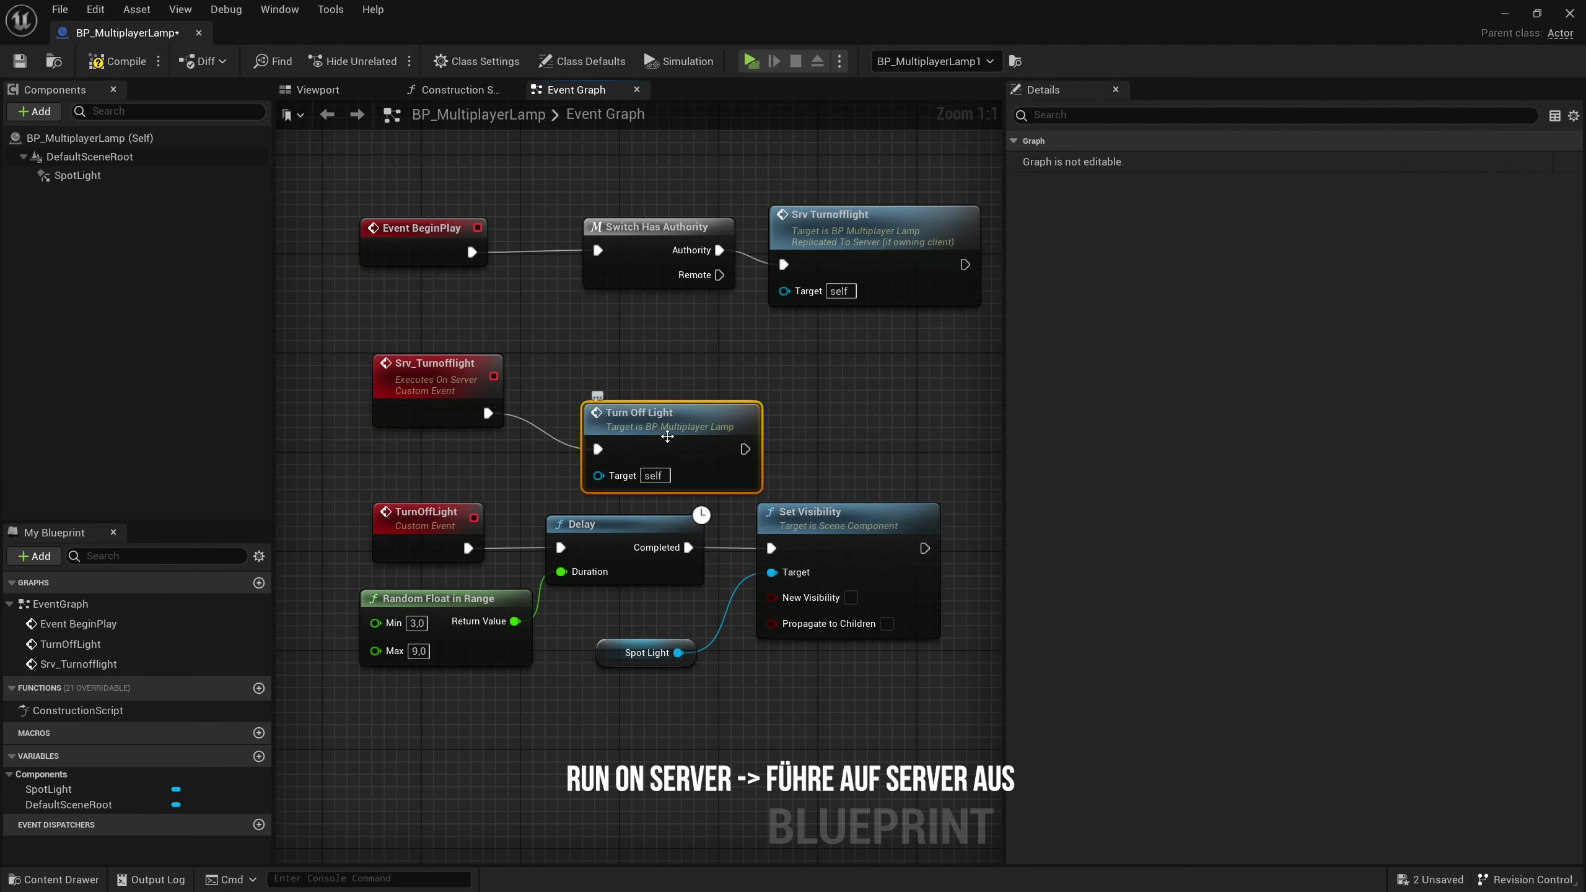
left_click_drag(587, 406, 550, 370)
left_click(580, 355)
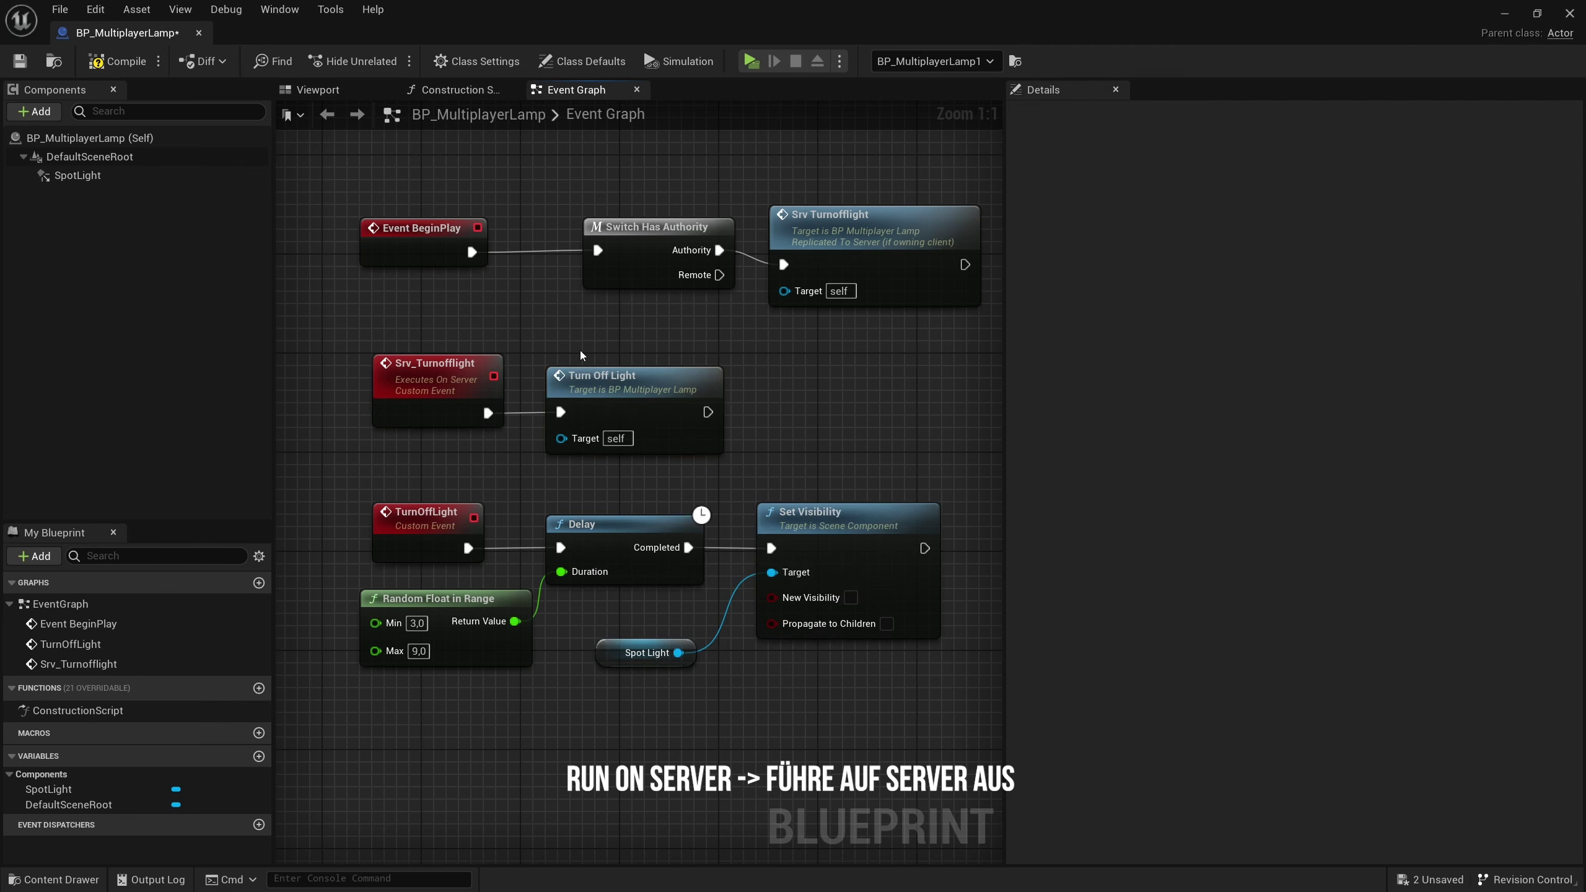
left_click(425, 405)
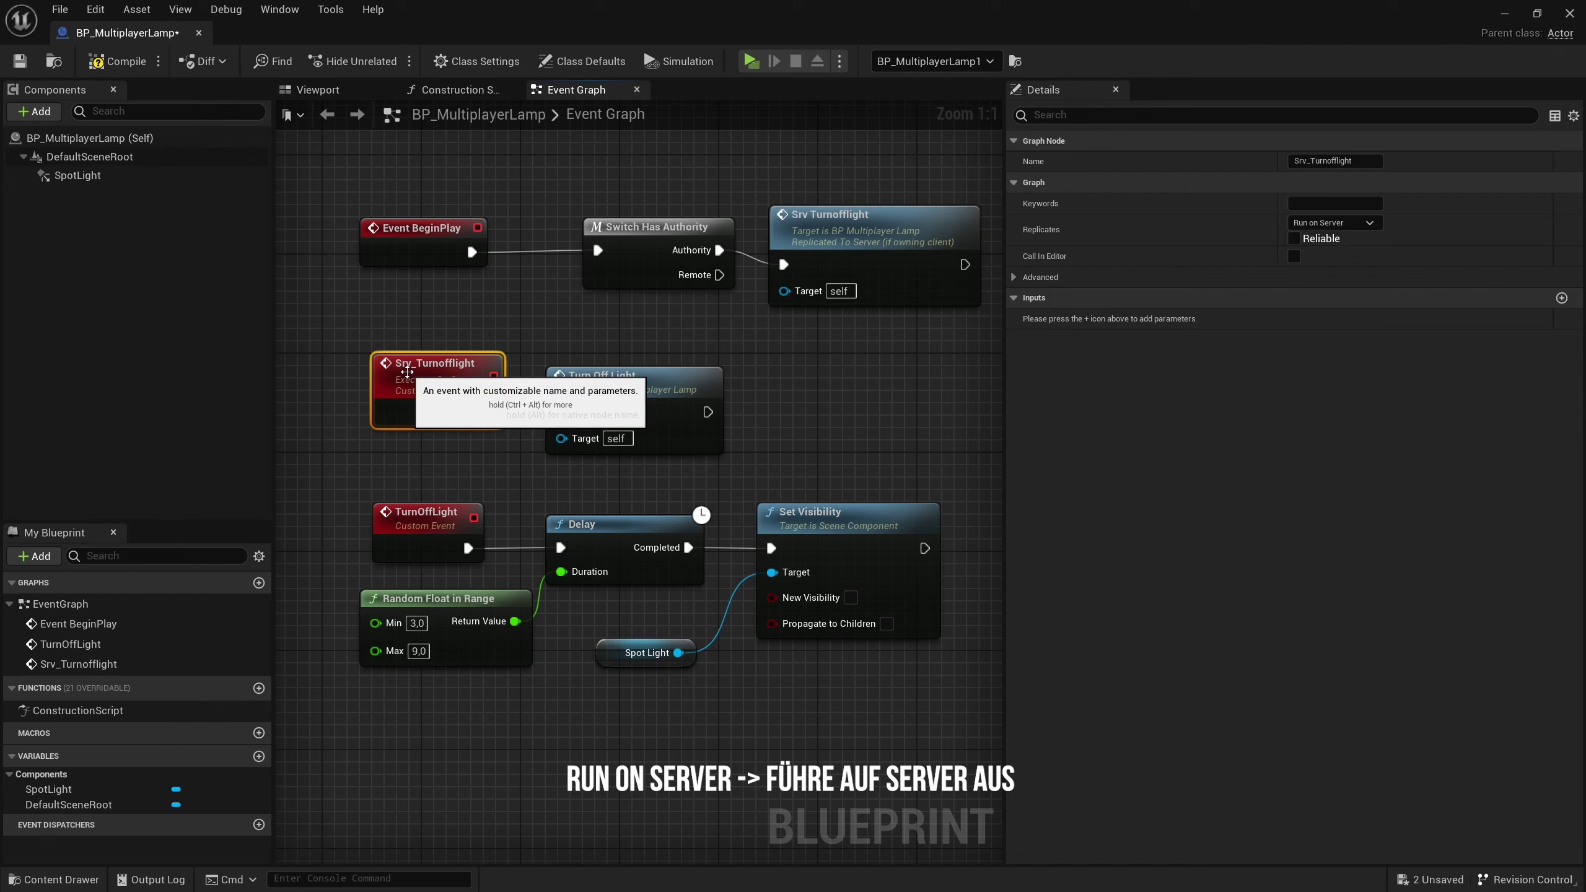
left_click(634, 388)
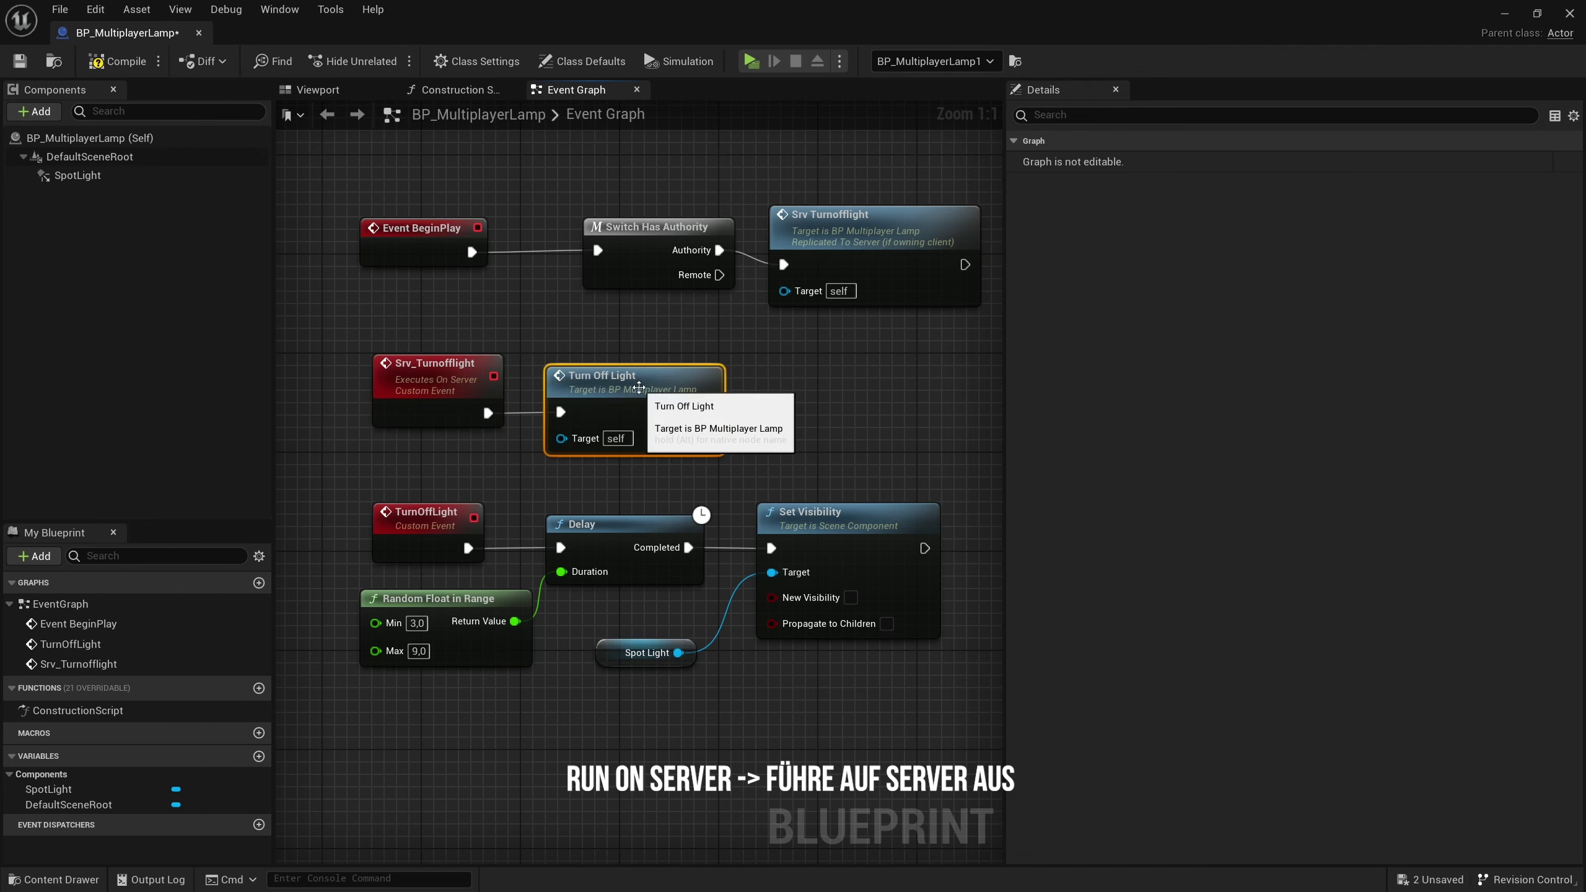
left_click(763, 467)
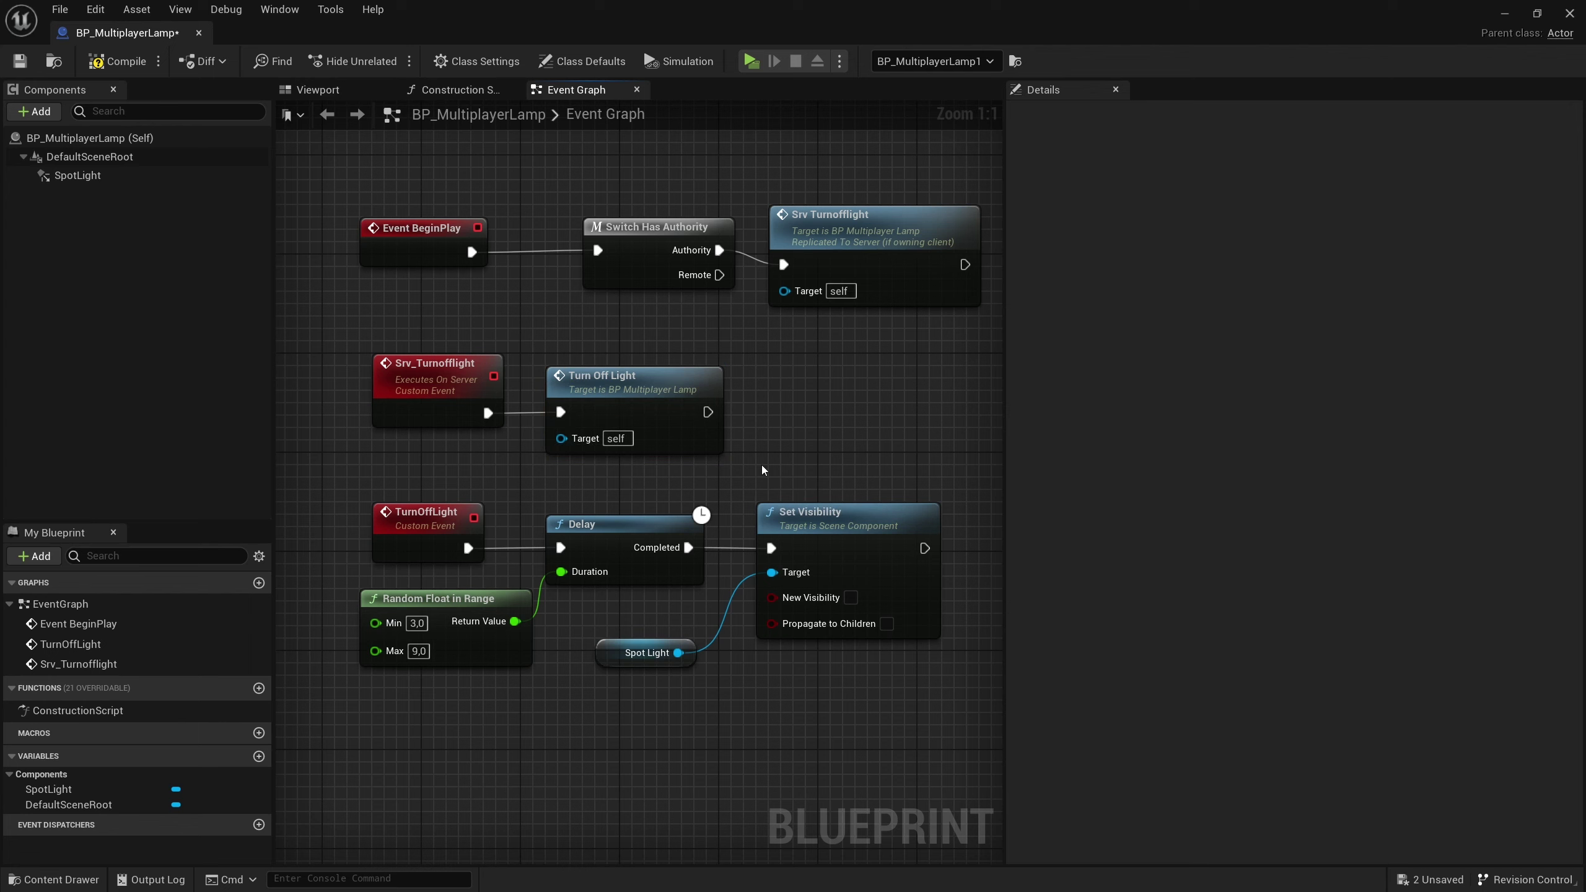
Set TurnOffLight's Replicates to Multicast and compile BP_MultiplayerLamp.
left_click(433, 521)
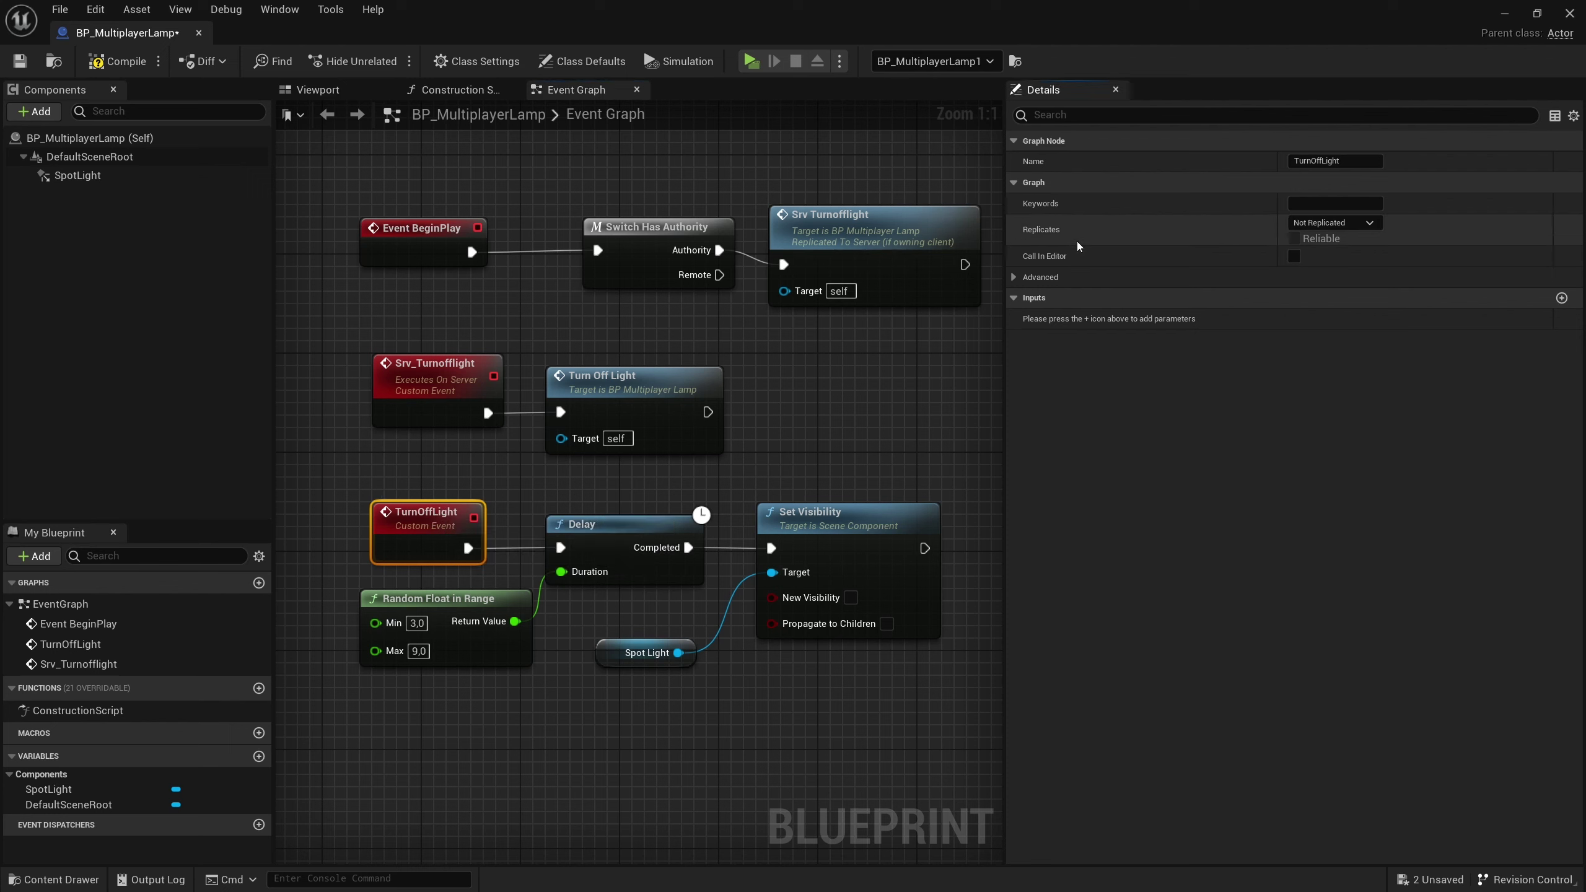
left_click(1310, 225)
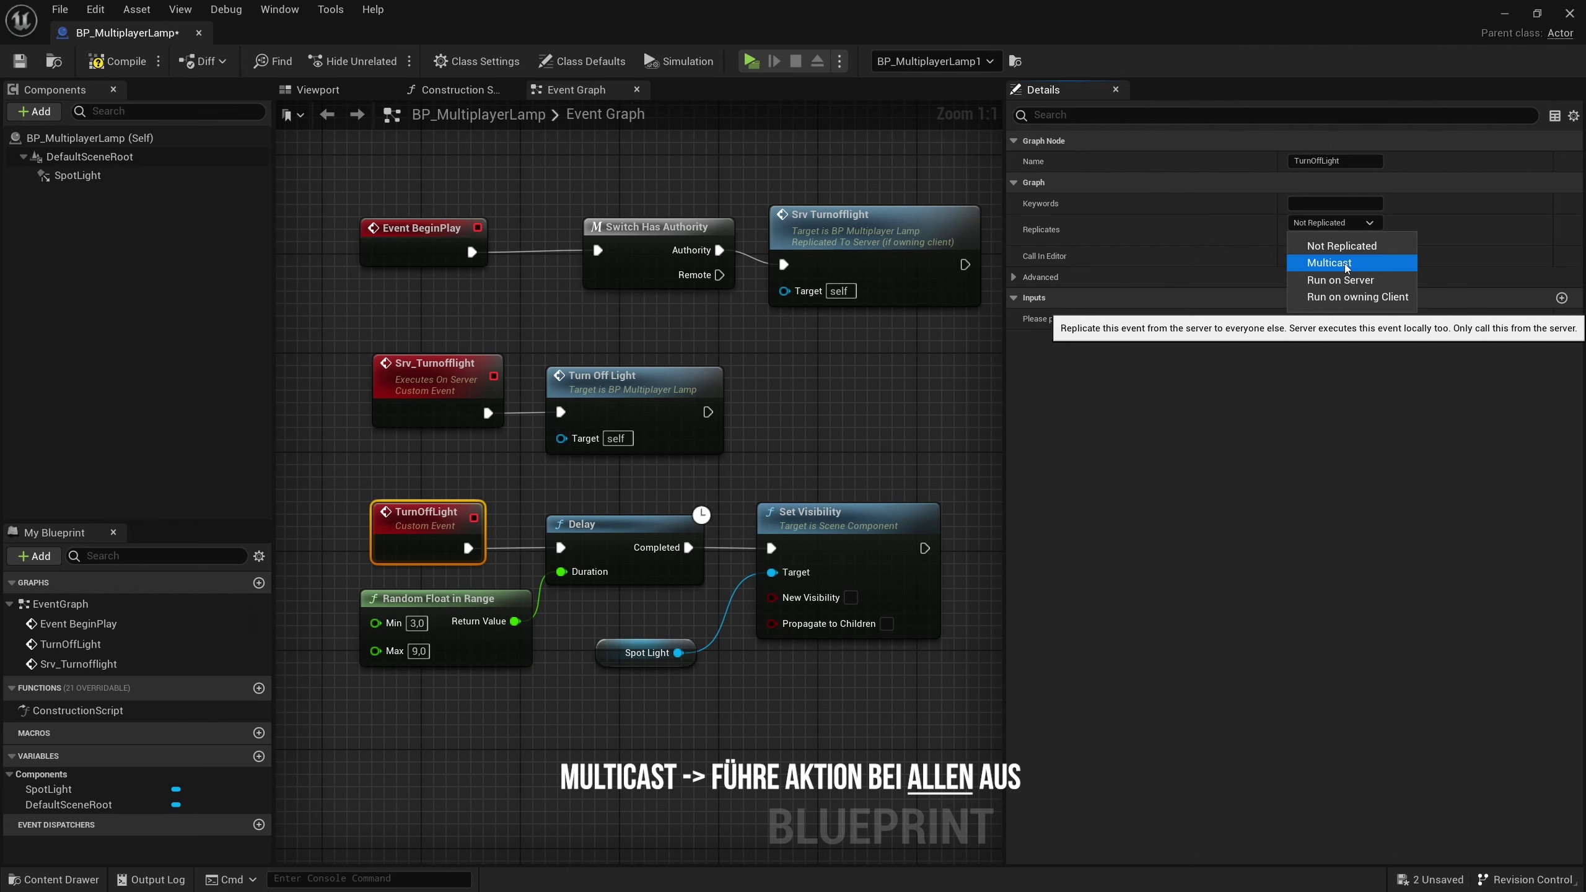
left_click(1347, 264)
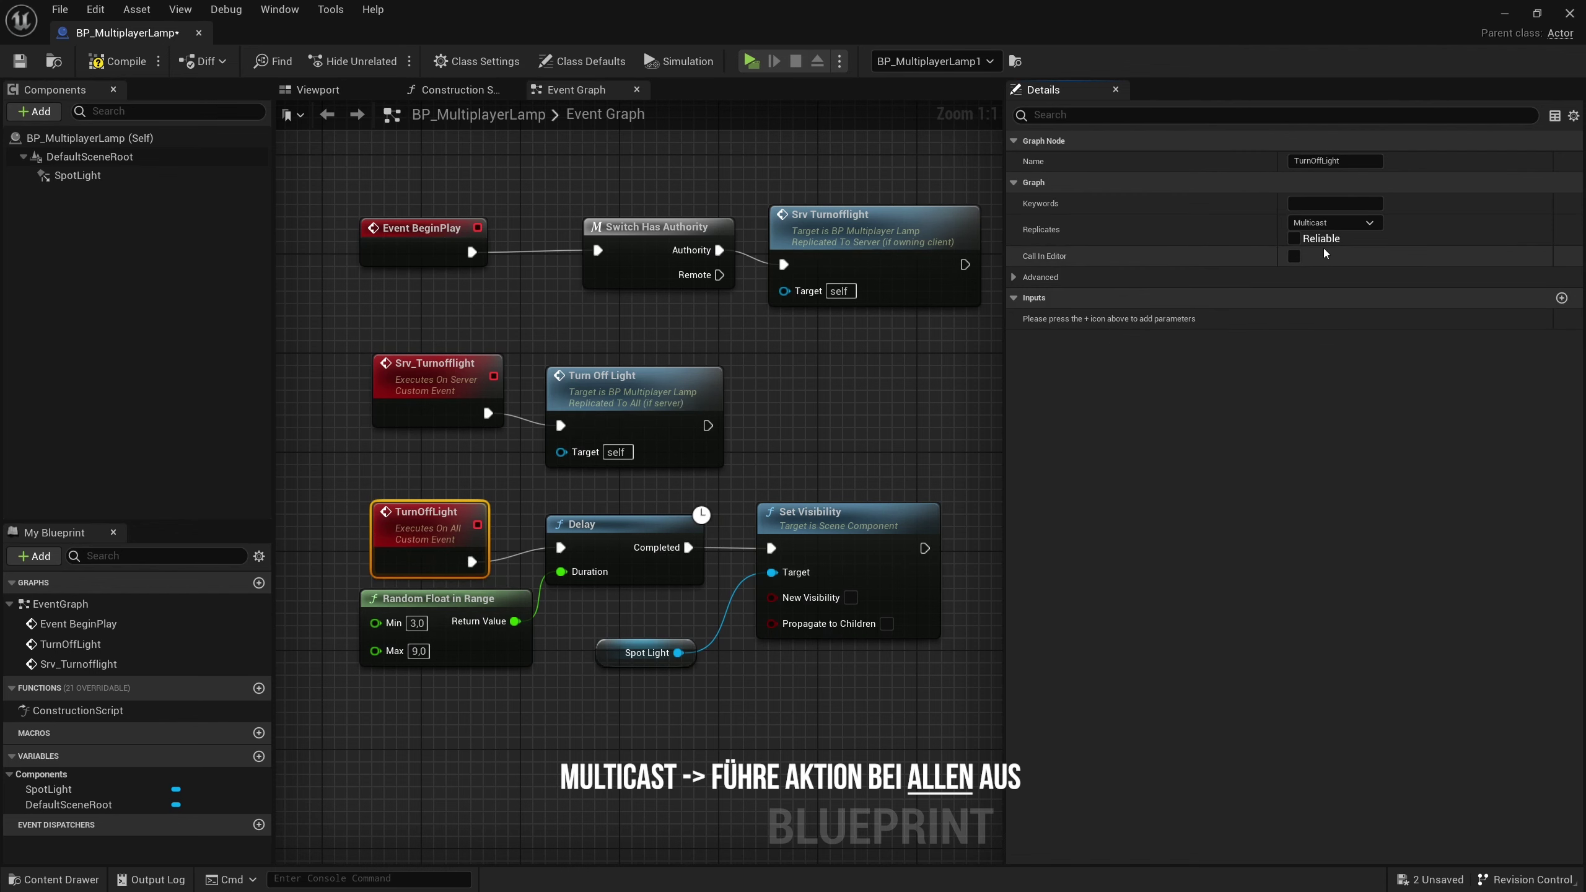
left_click(521, 477)
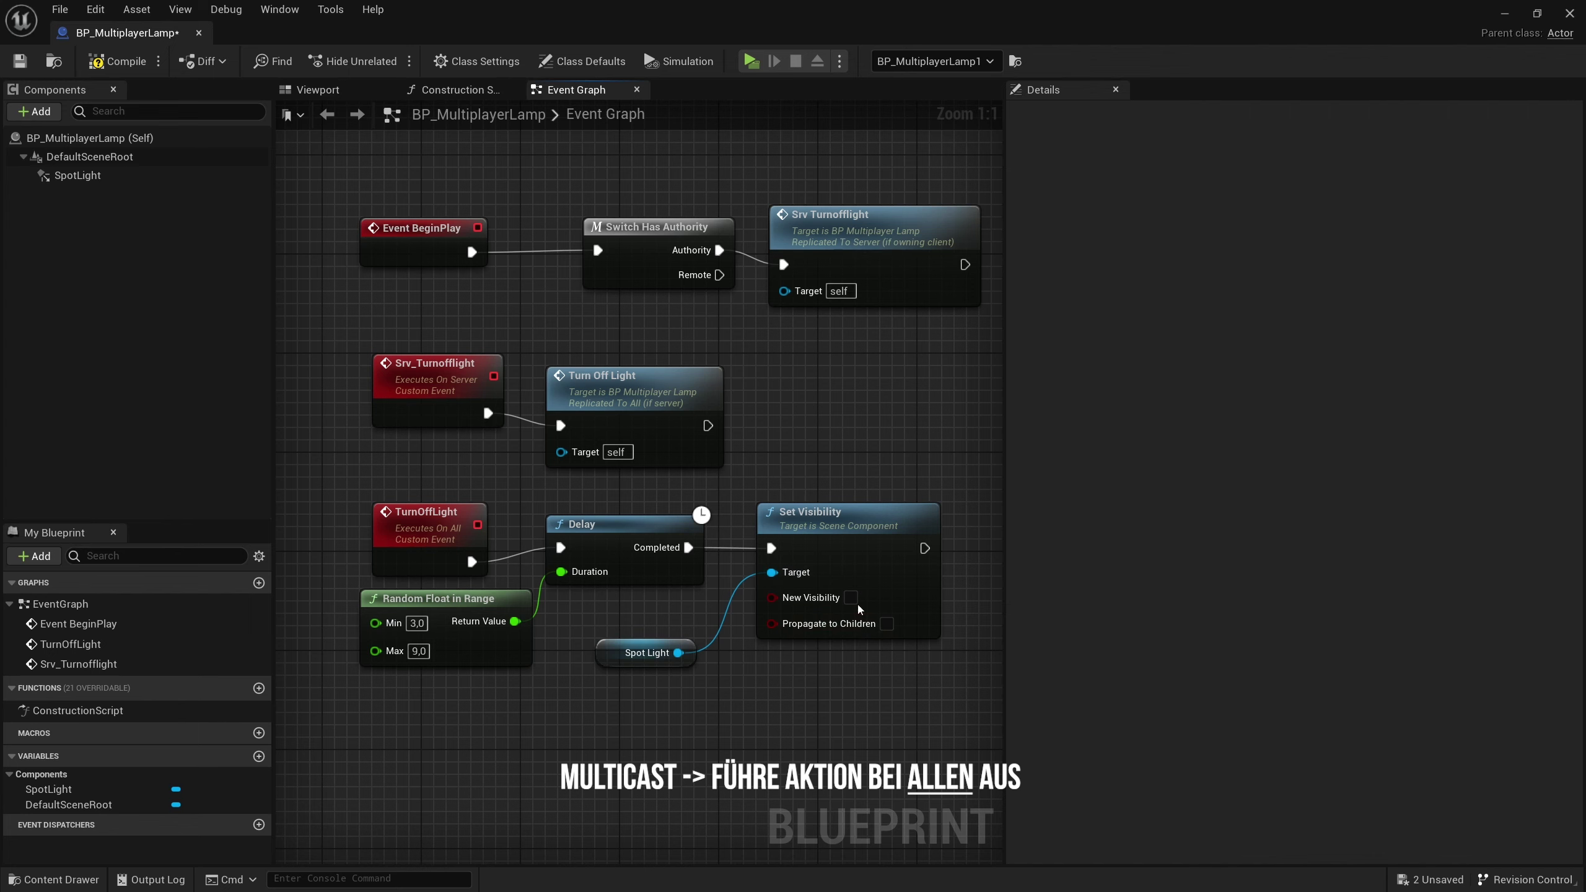
left_click(116, 61)
left_click(20, 60)
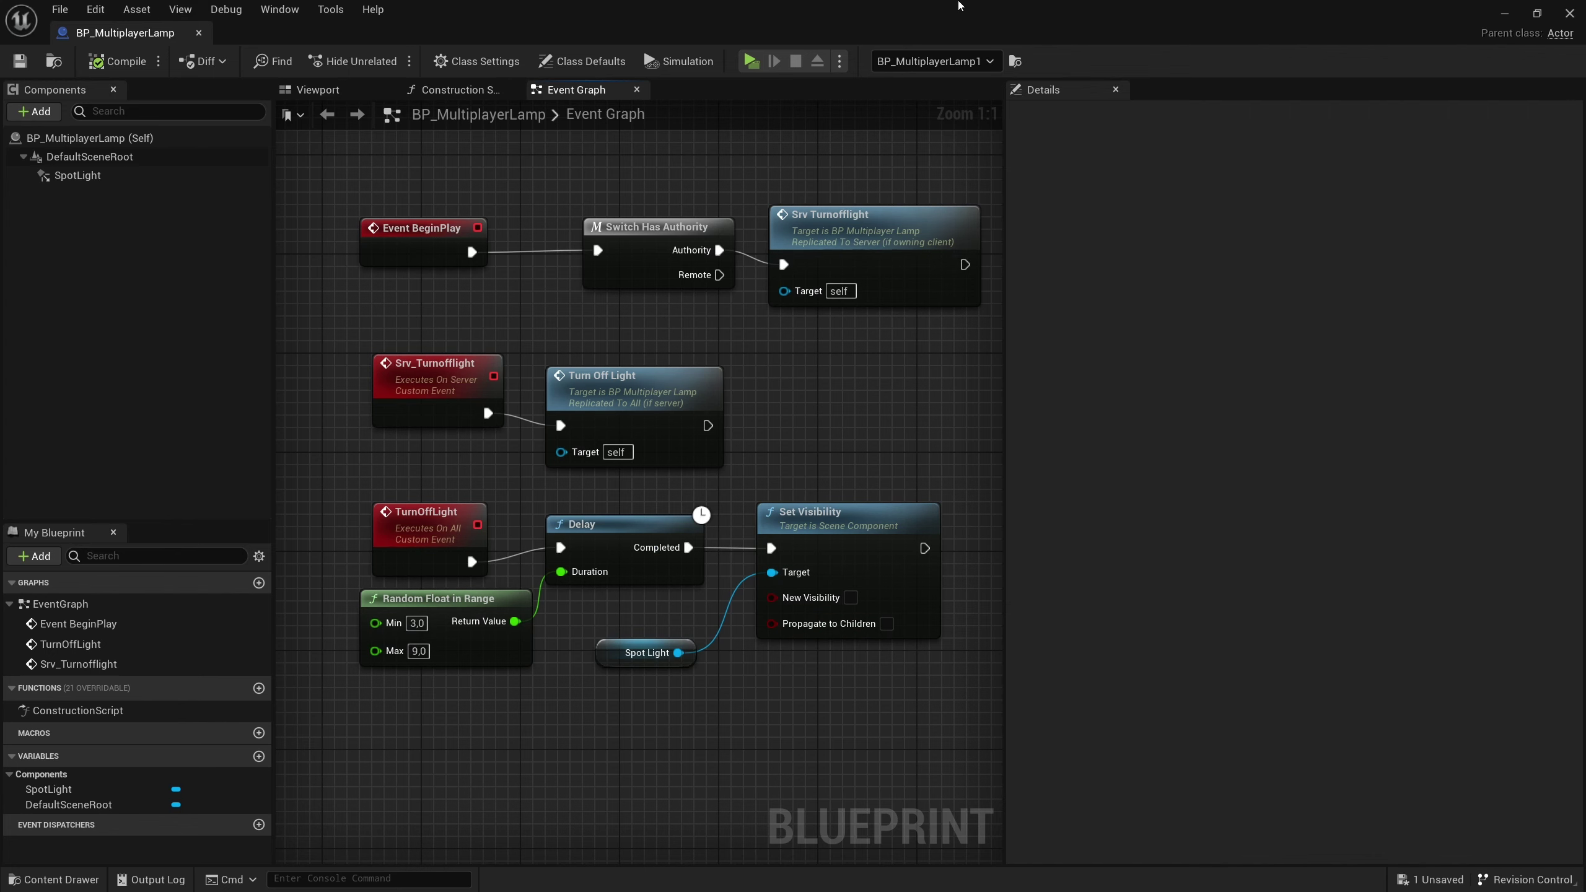
Delete Switch Has Authority and wire Event BeginPlay straight into the Srv Turnofflight call.
double_click(998, 6)
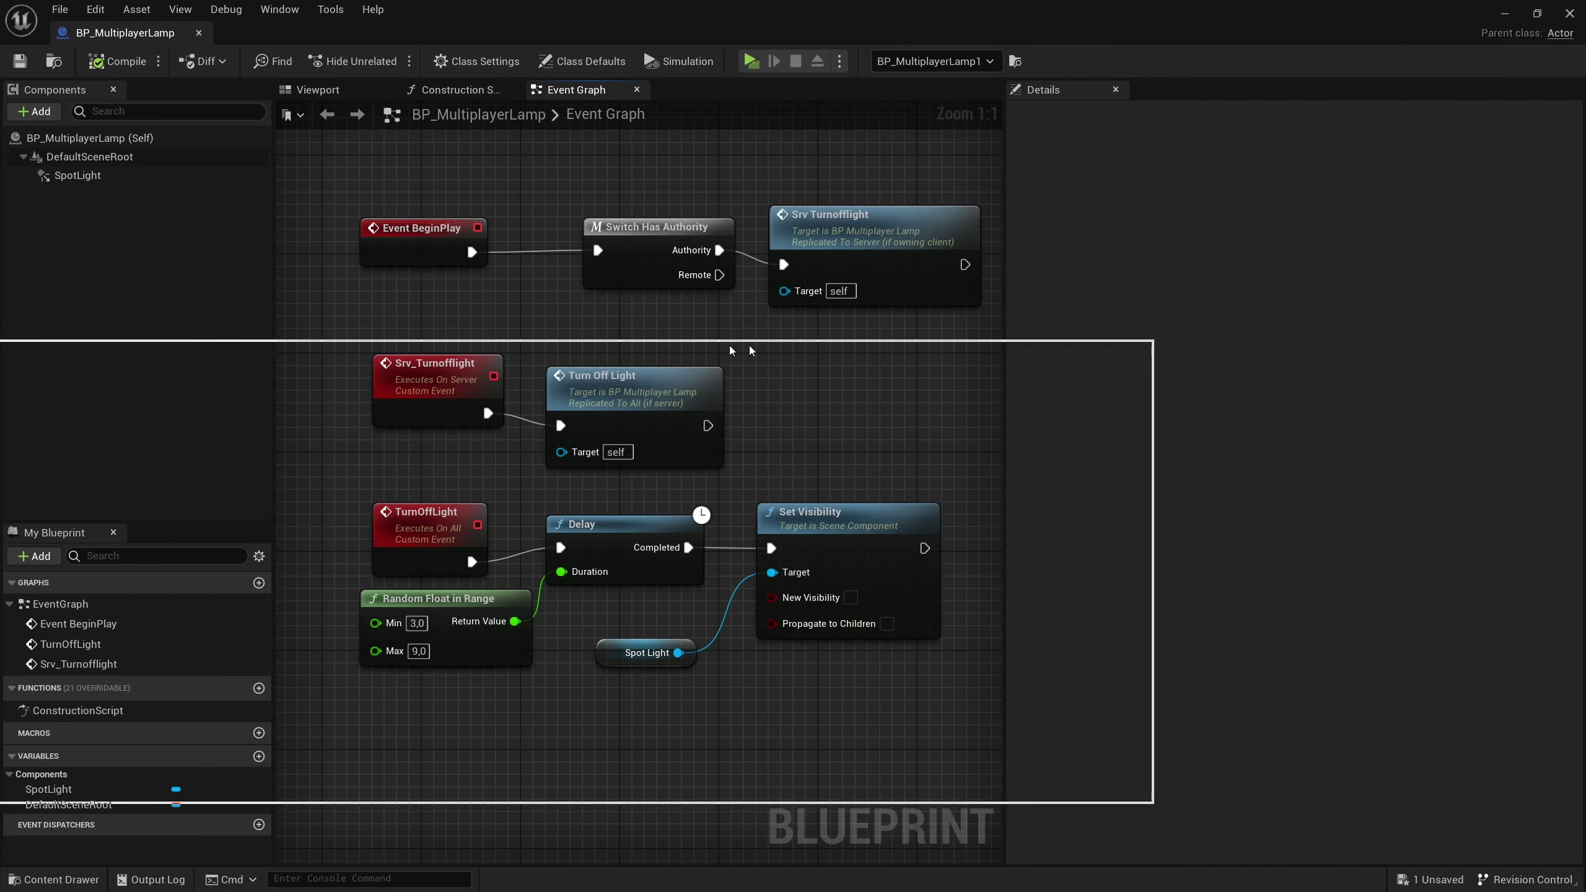
scroll(705, 407, "down", 1)
scroll(705, 407, "down", 1)
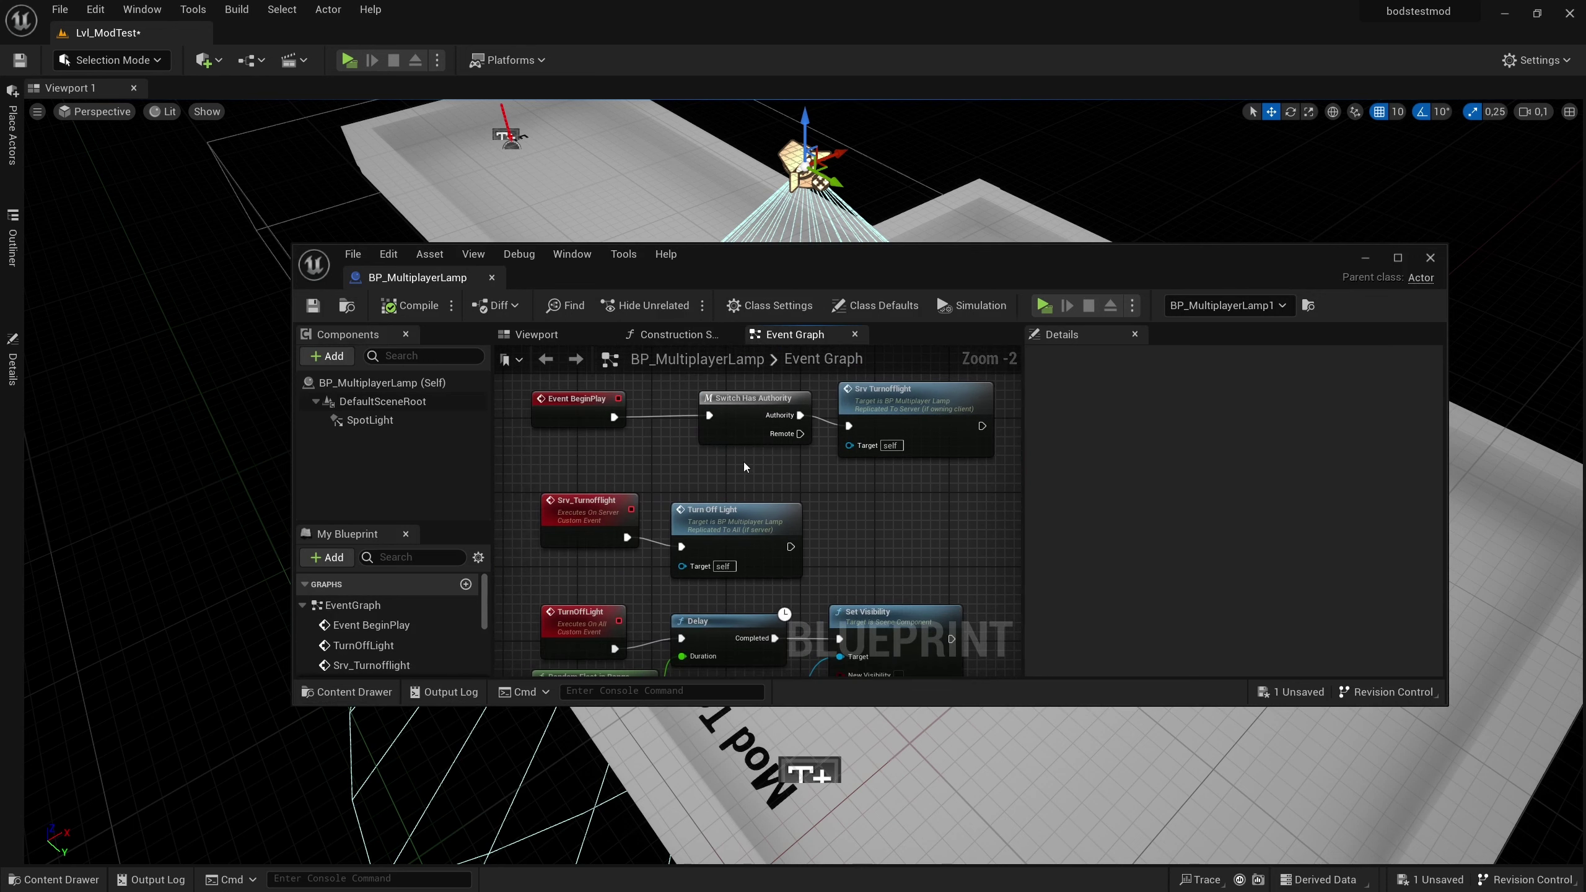
right_click_drag(705, 406, 744, 480)
left_click(933, 424)
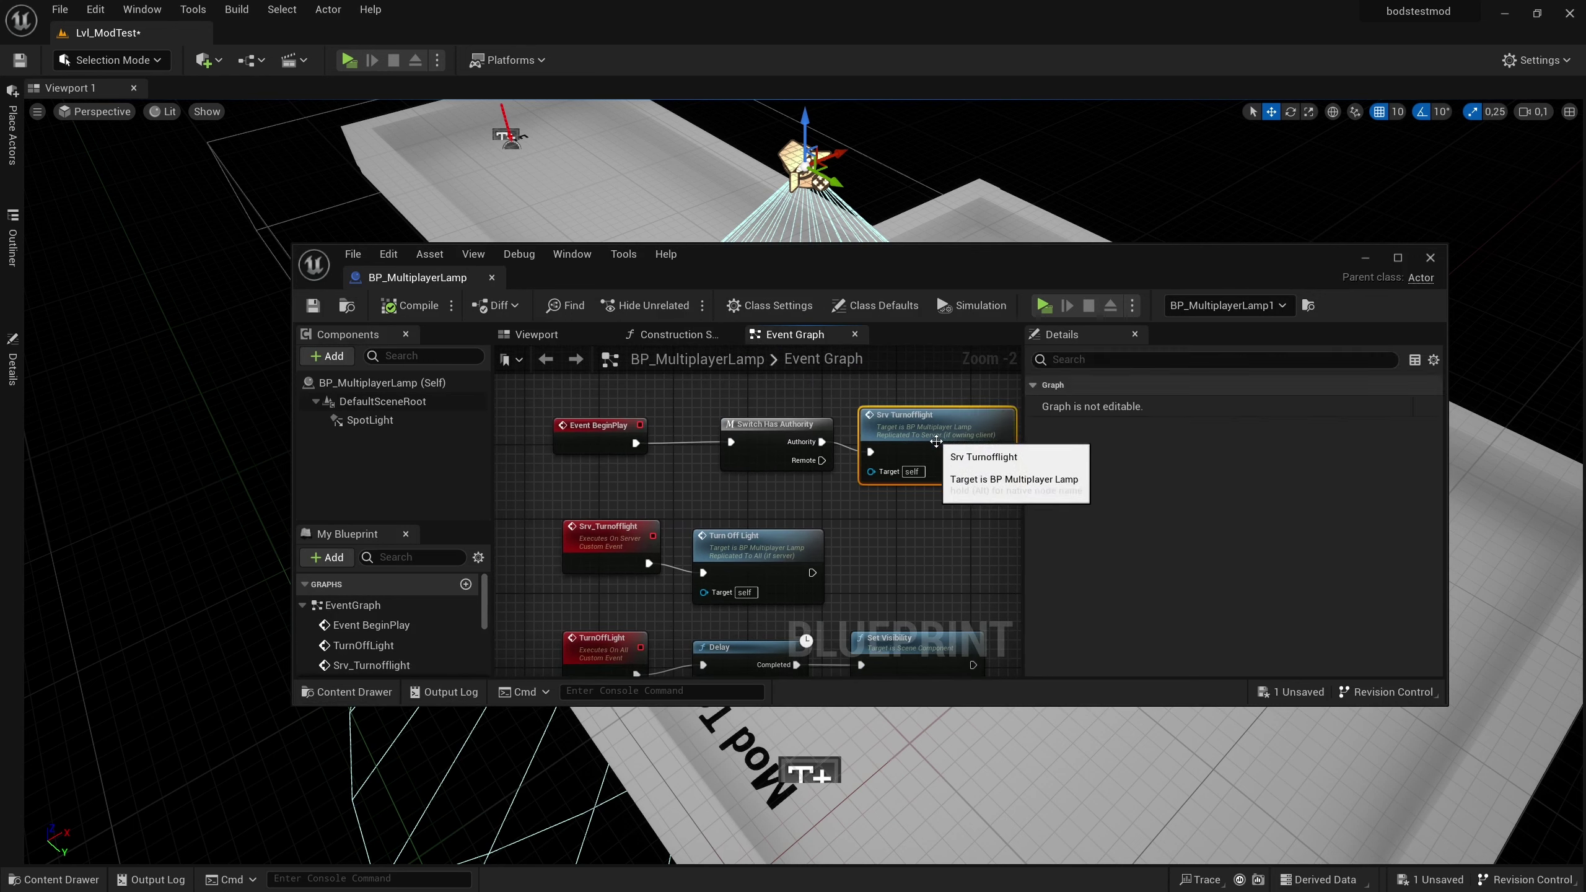
left_click(778, 431)
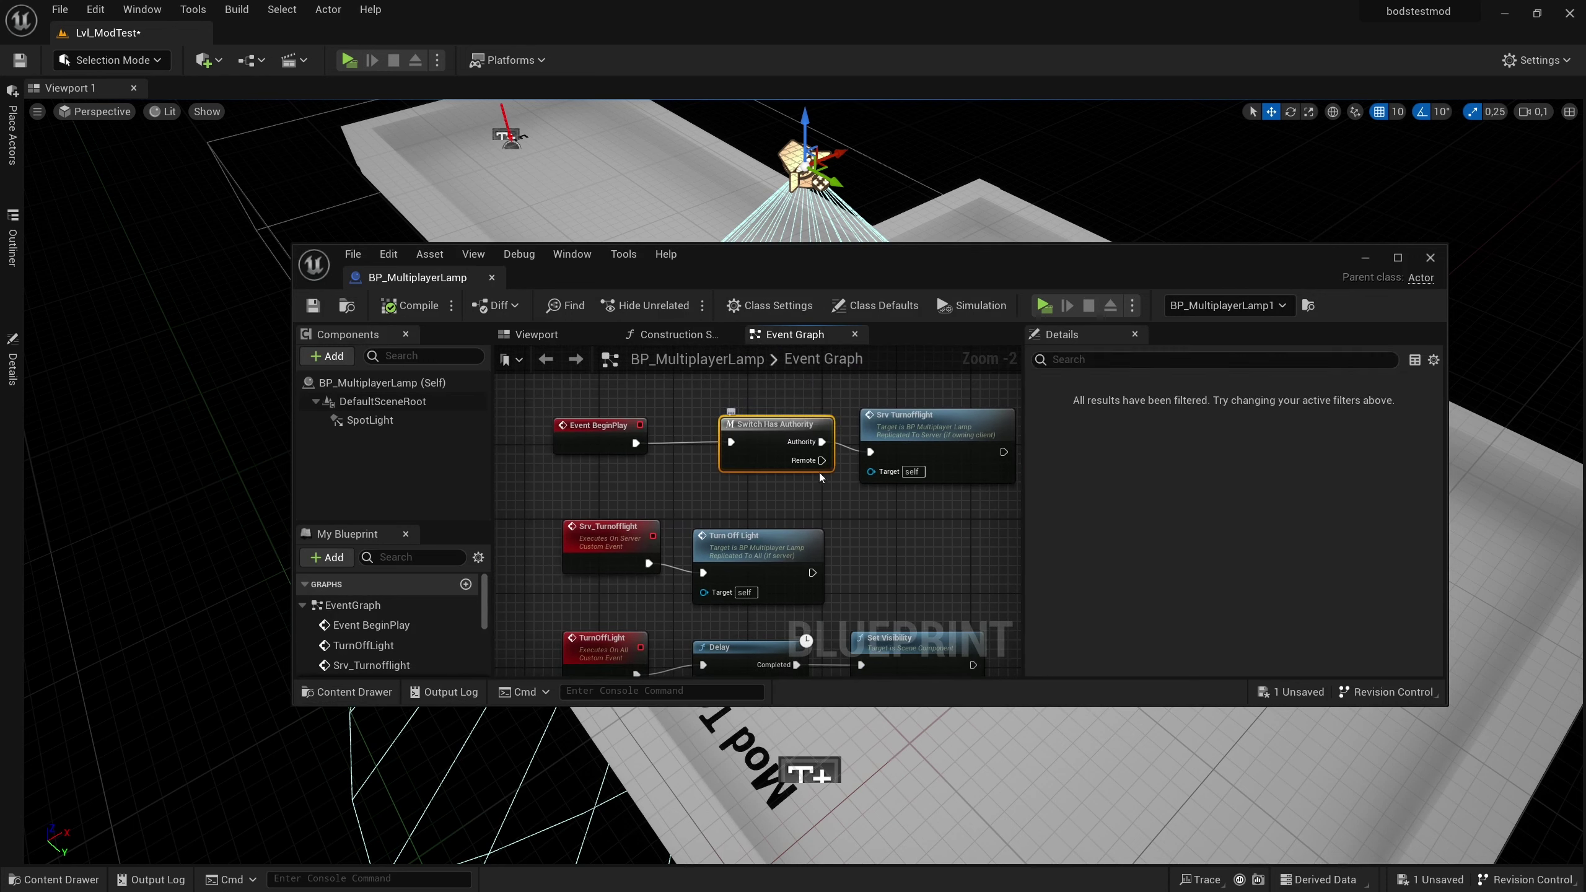
key("Delete")
left_click_drag(870, 452, 635, 443)
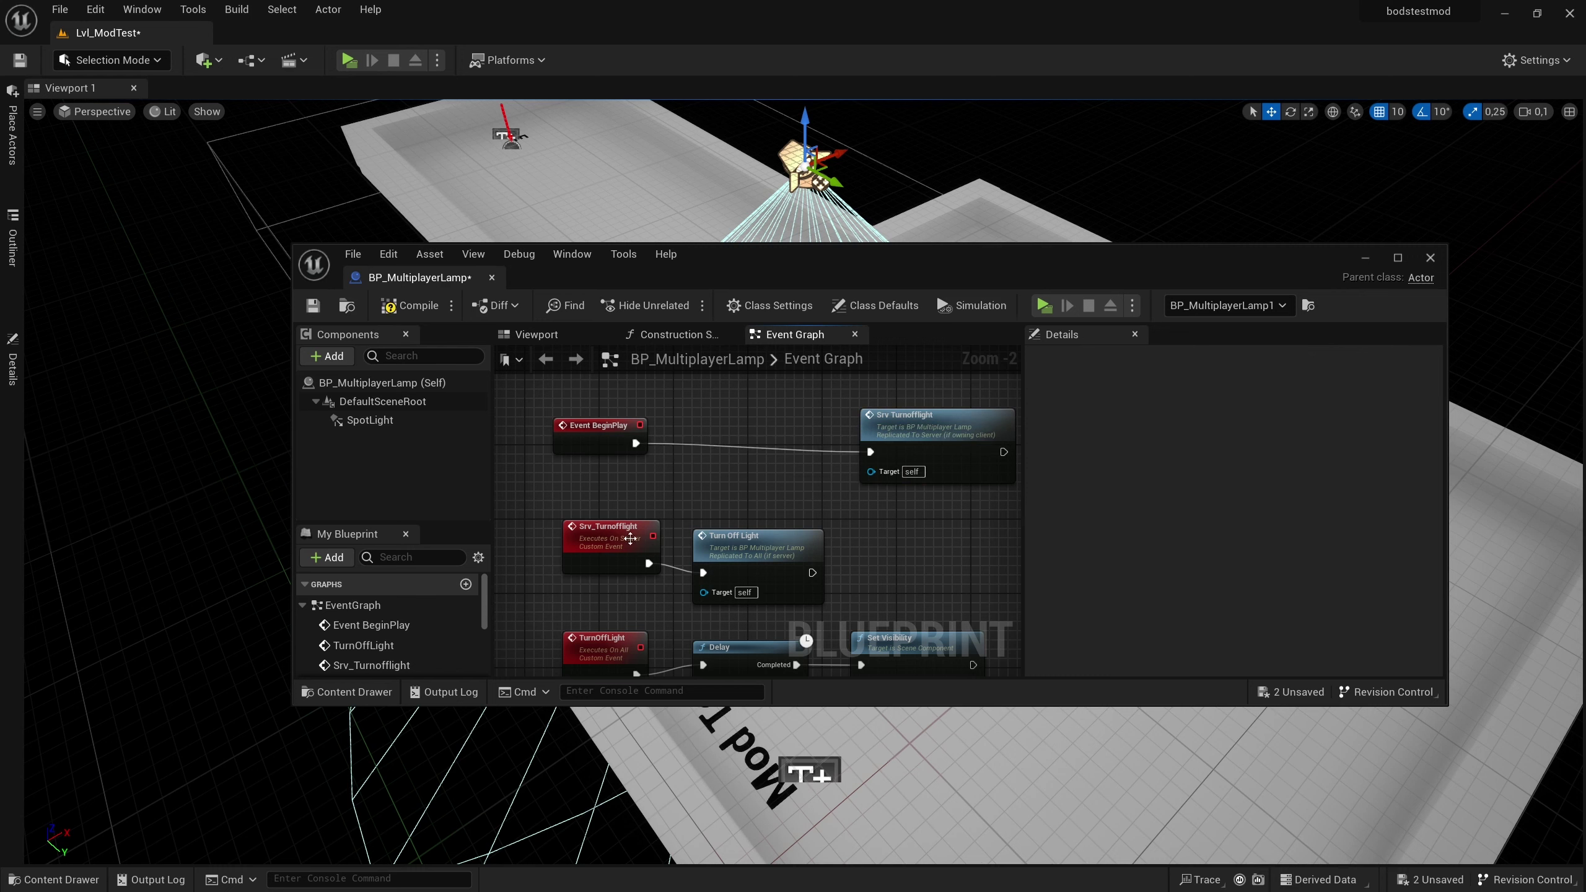
Move Srv_Turnofflight up near Event BeginPlay and place Turn Off Light beside it.
left_click_drag(541, 509, 802, 600)
left_click_drag(609, 549, 615, 531)
scroll(607, 518, "up", 2)
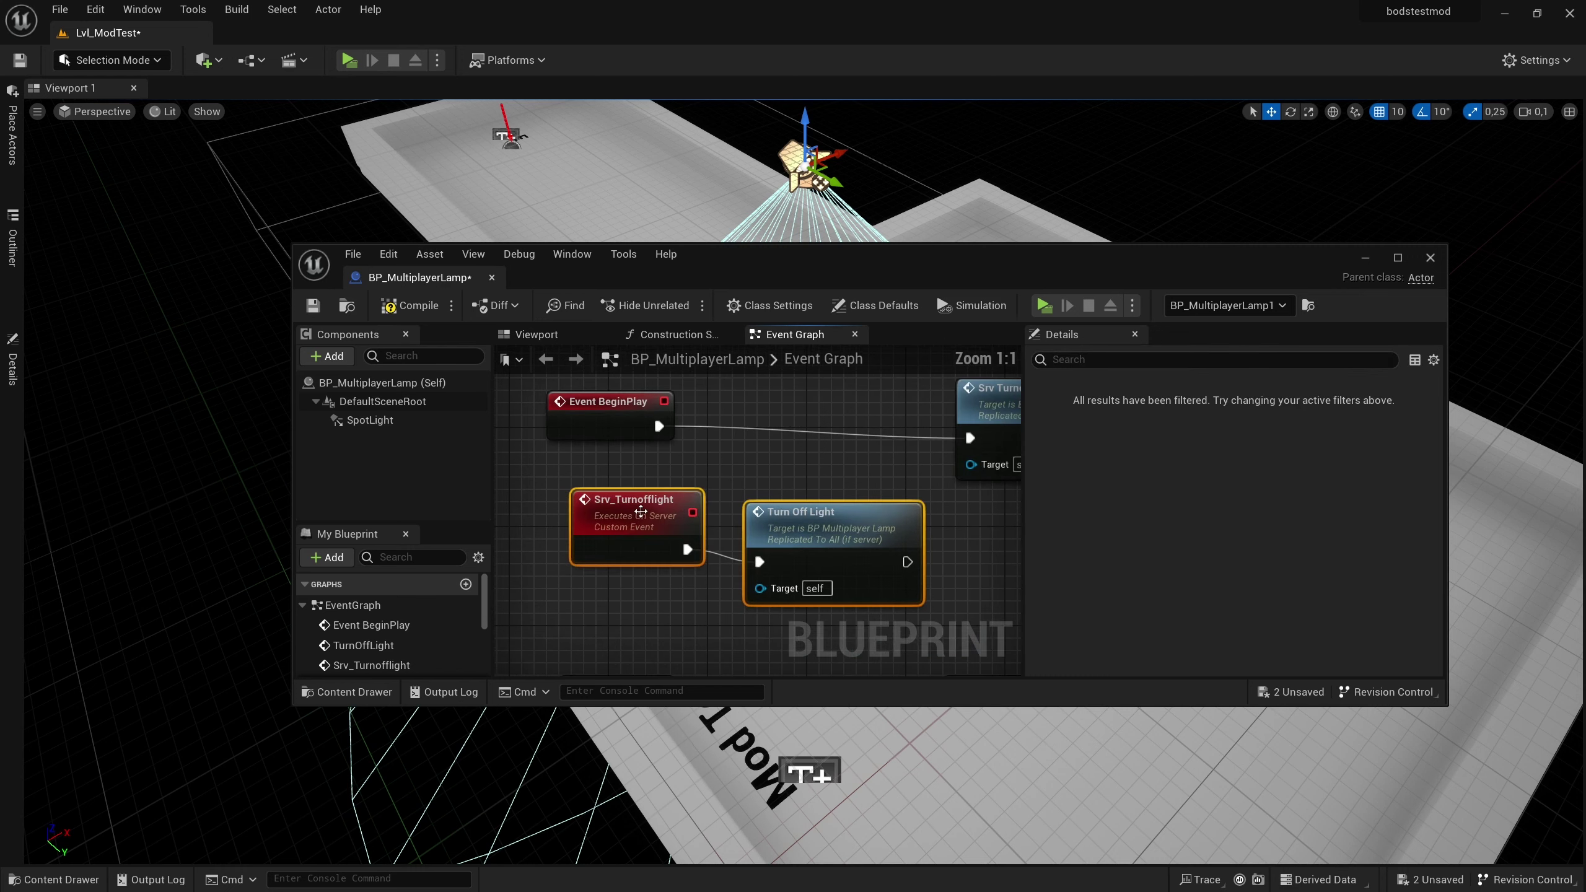
scroll(655, 531, "down", 2)
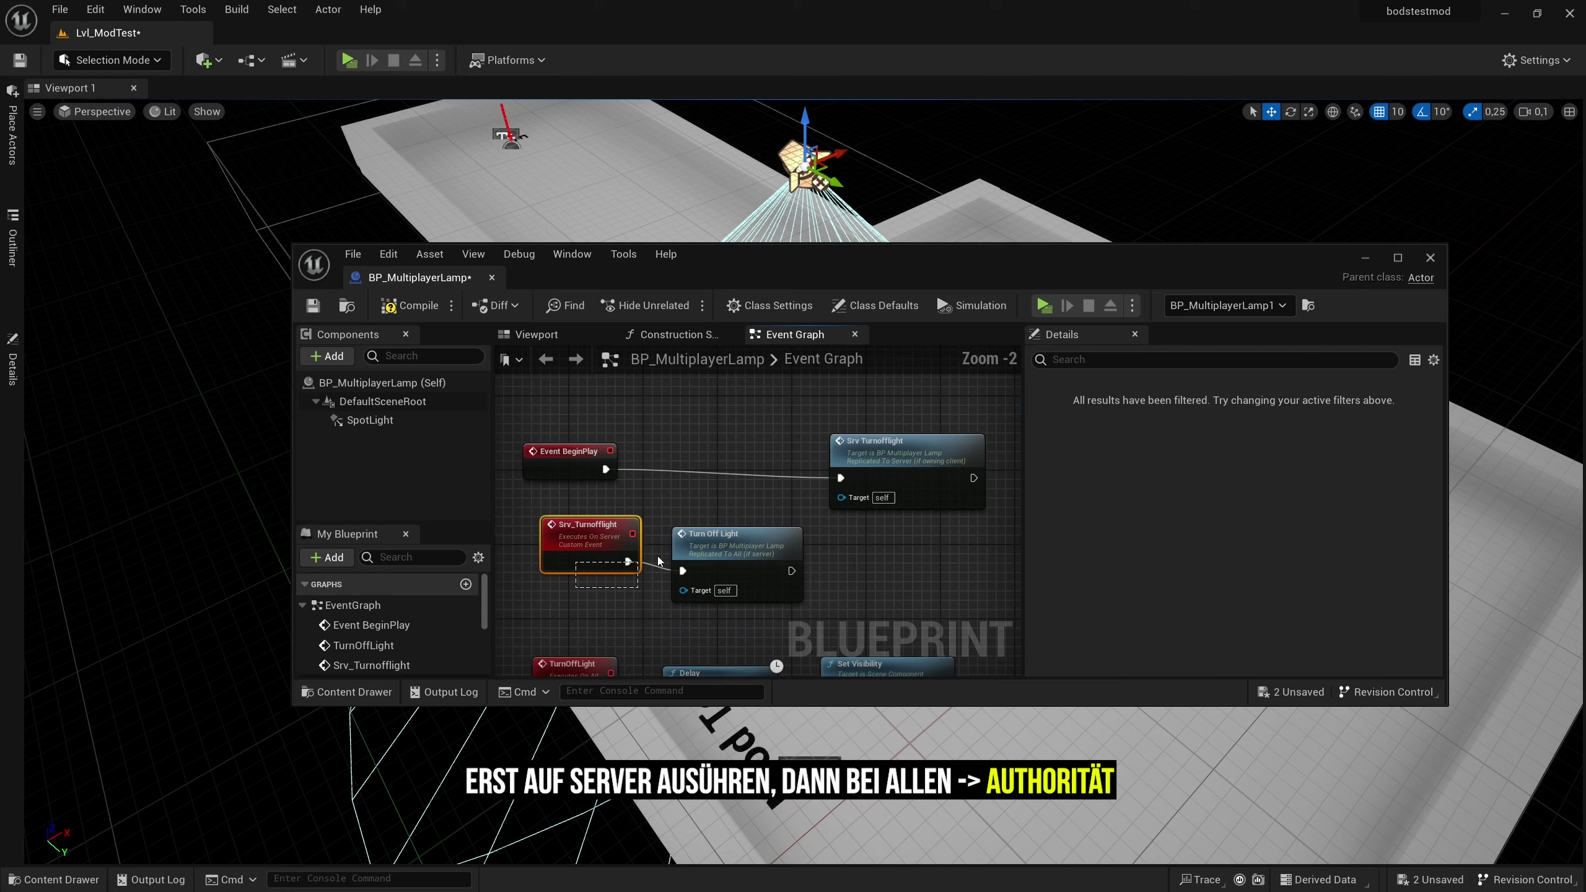
left_click_drag(887, 443, 774, 433)
left_click(580, 537)
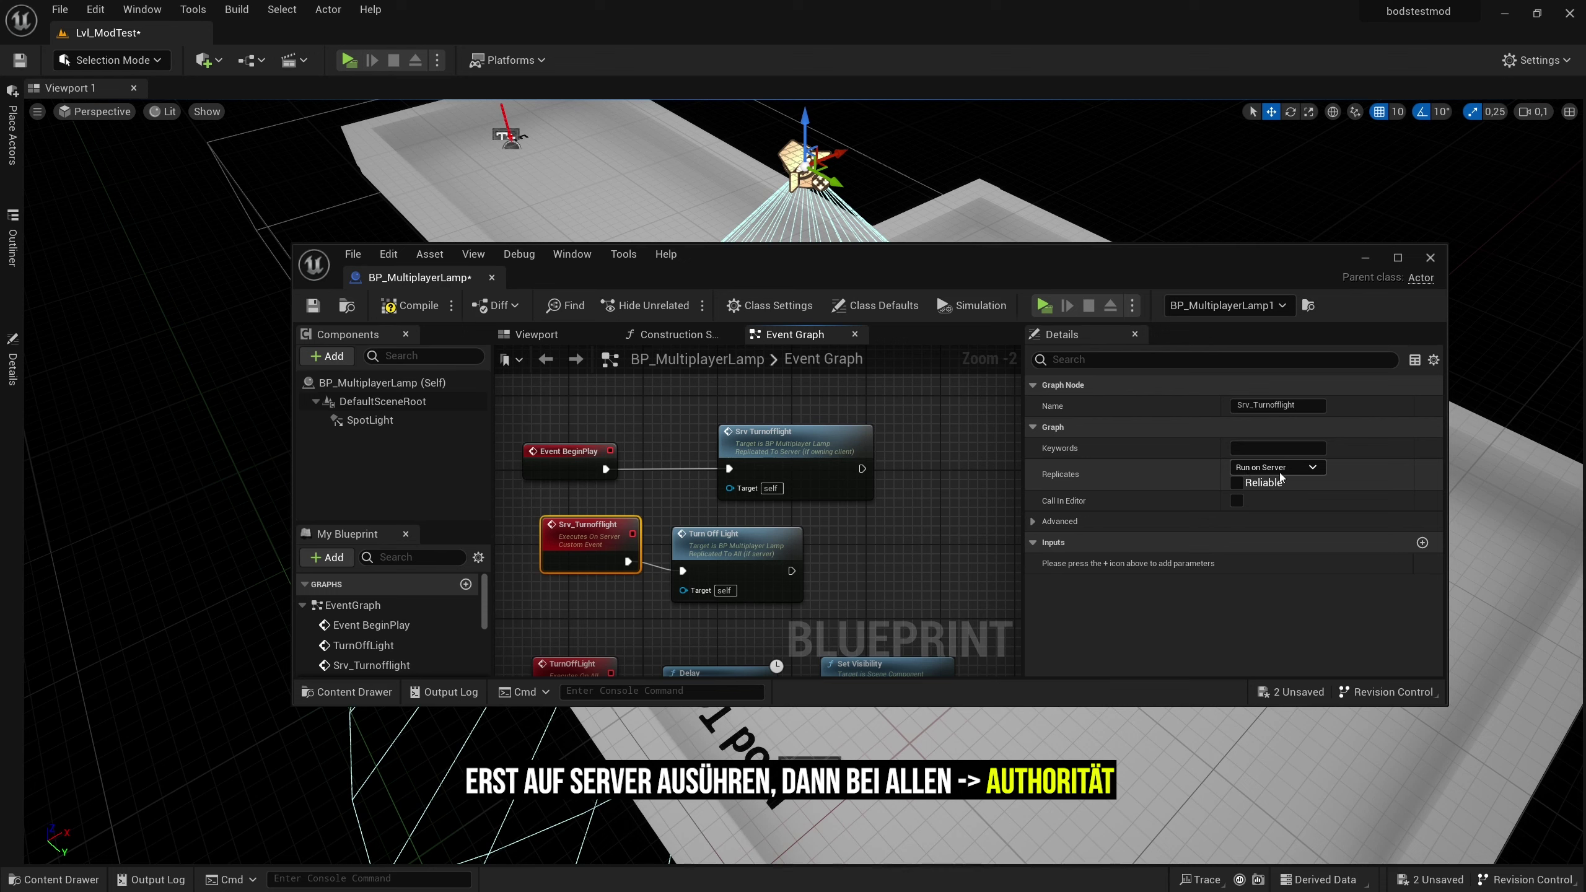
left_click_drag(749, 550, 740, 541)
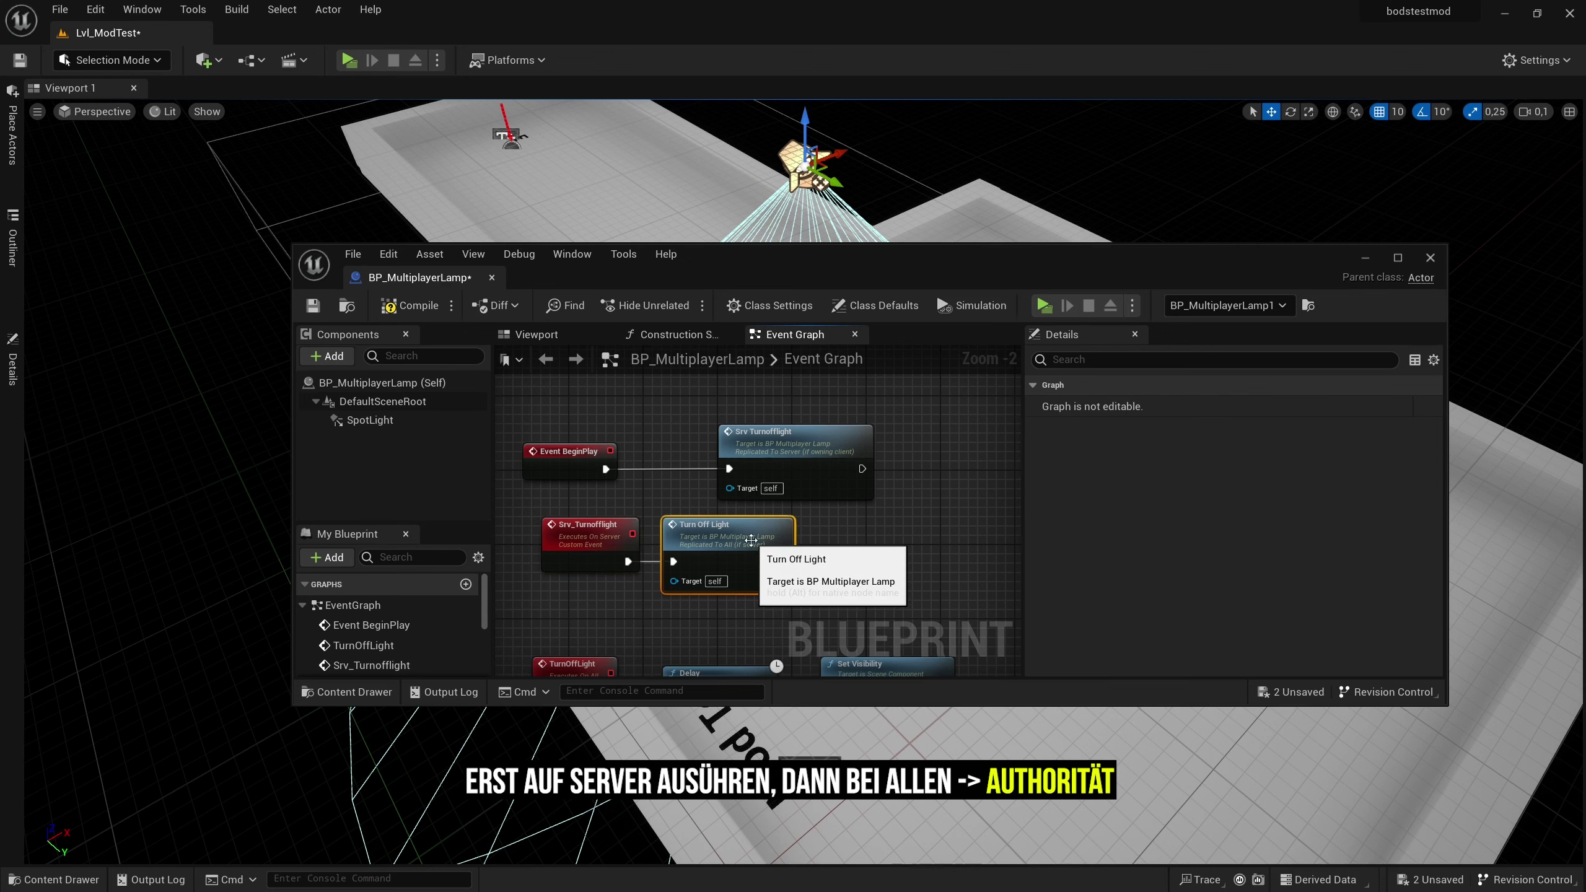
Nudge the TurnOffLight event up beside Delay and Set Visibility, then select all five nodes.
right_click_drag(610, 568, 628, 495)
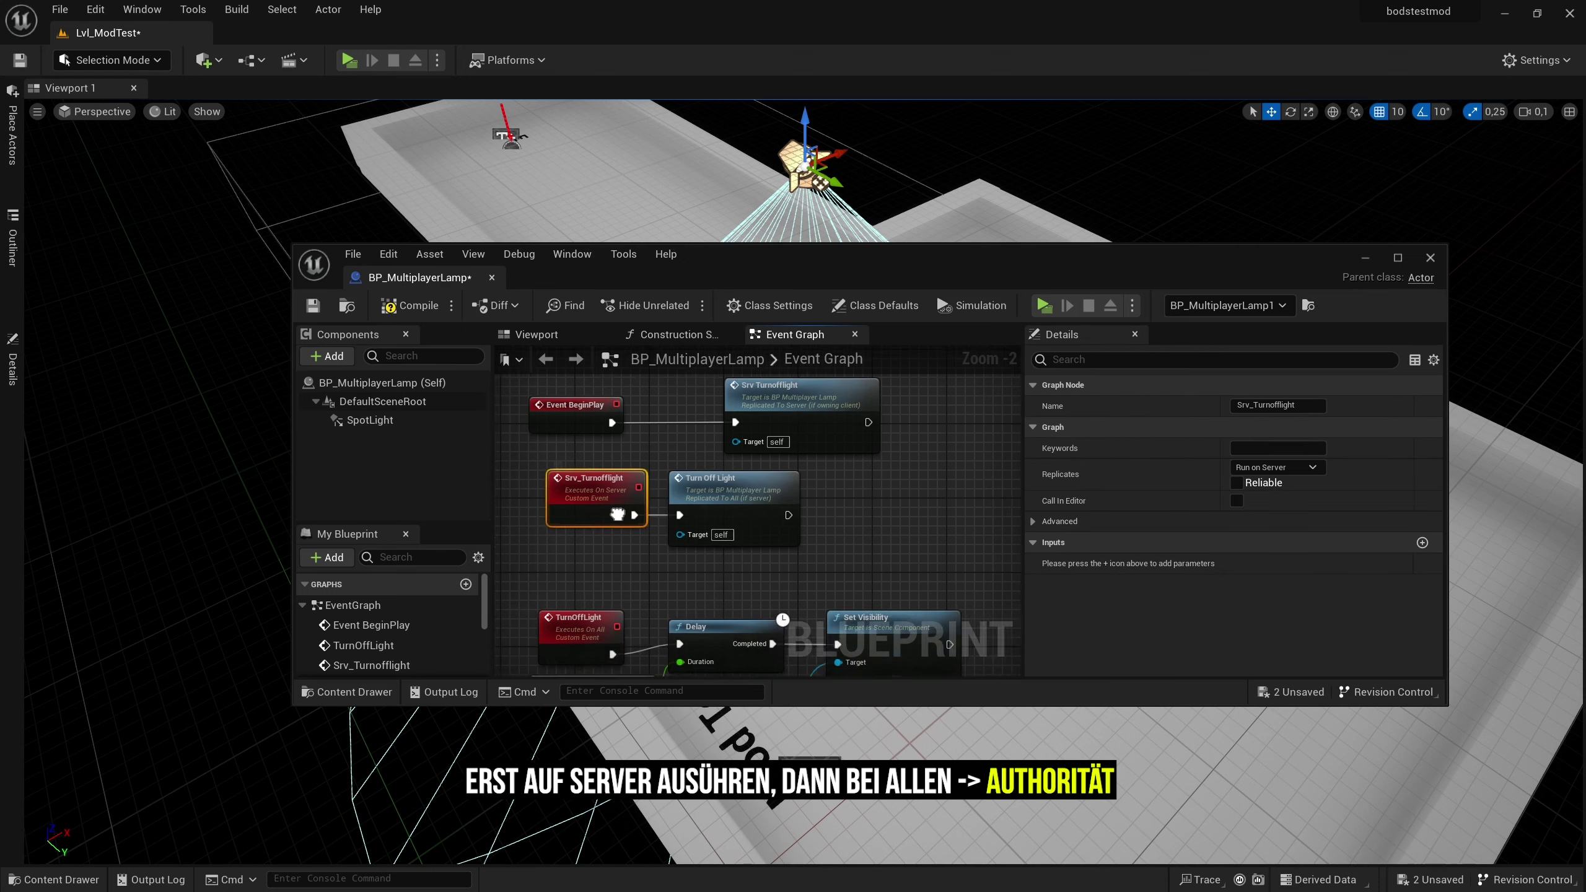
left_click(727, 468)
left_click_drag(597, 590, 597, 581)
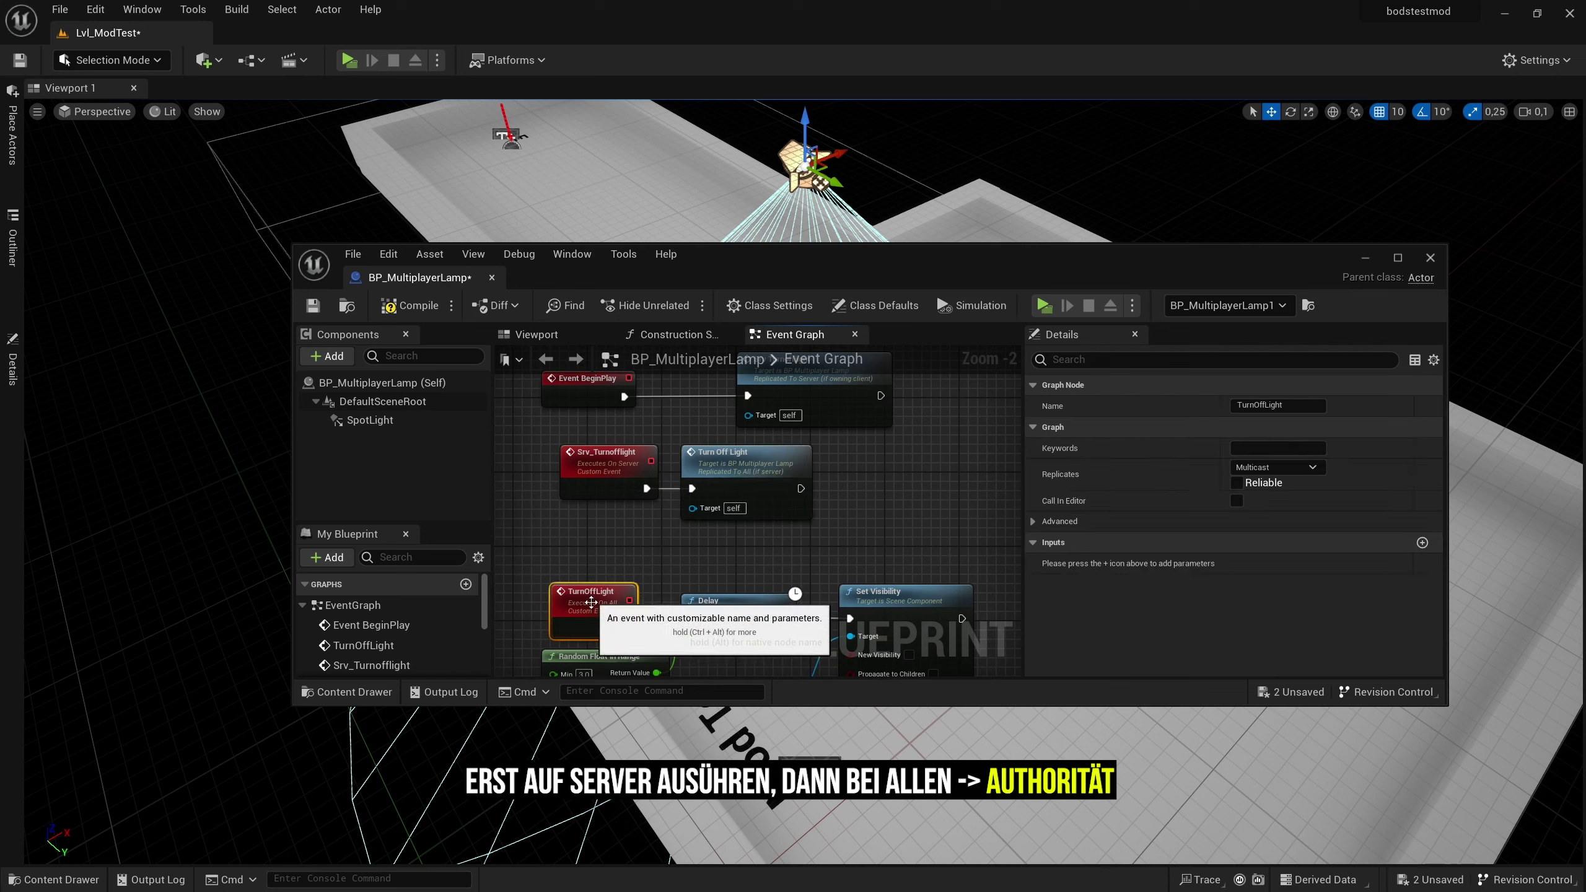
scroll(597, 618, "up", 2)
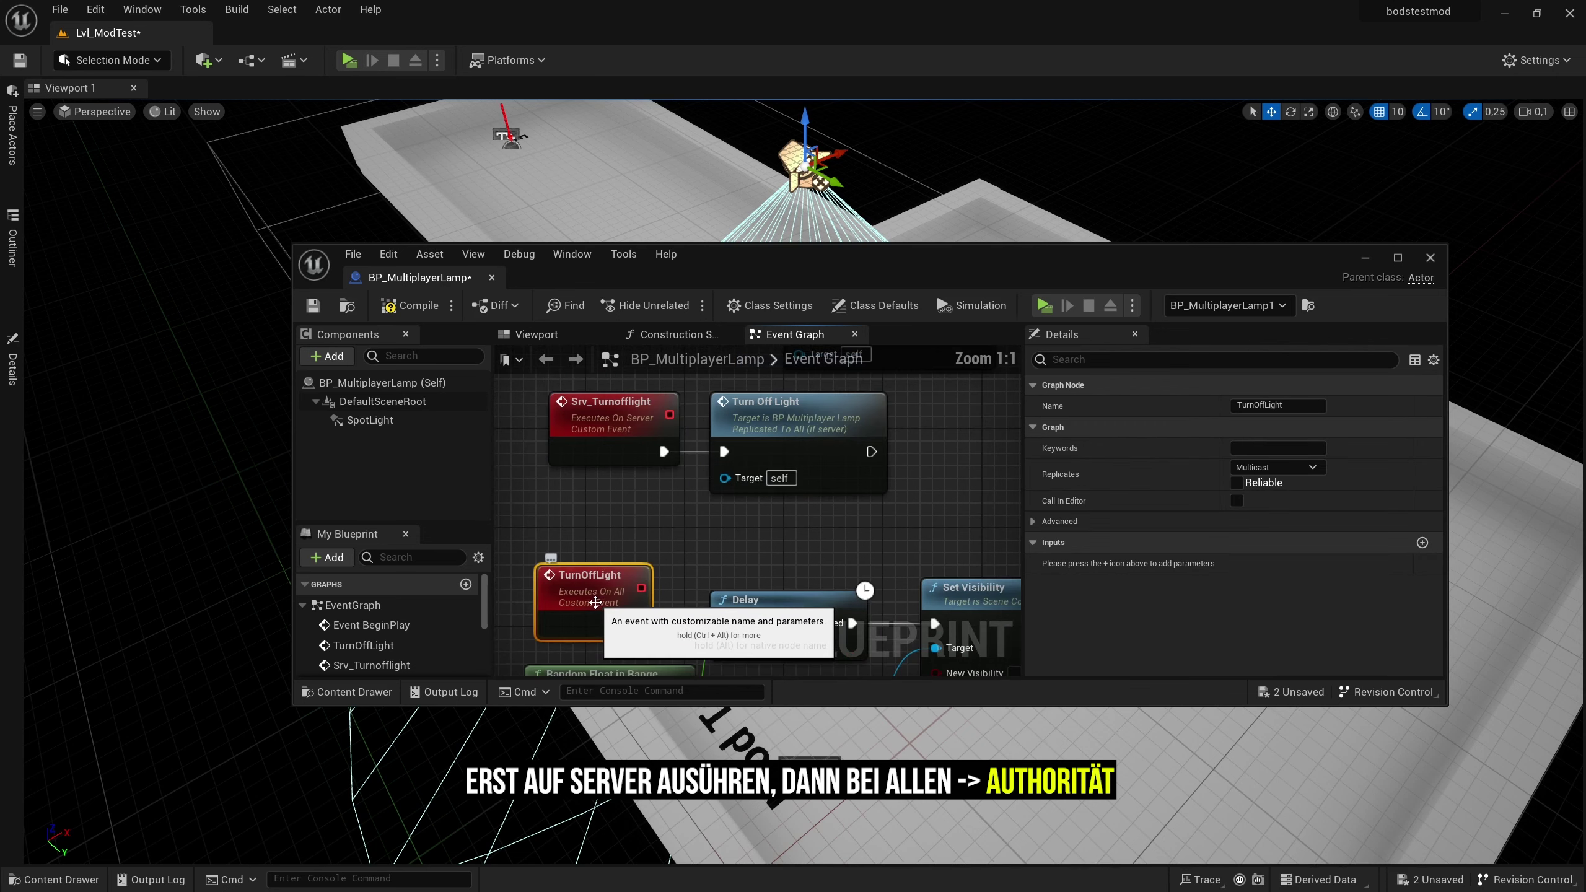
scroll(597, 606, "up", 4)
right_click_drag(597, 601, 656, 553)
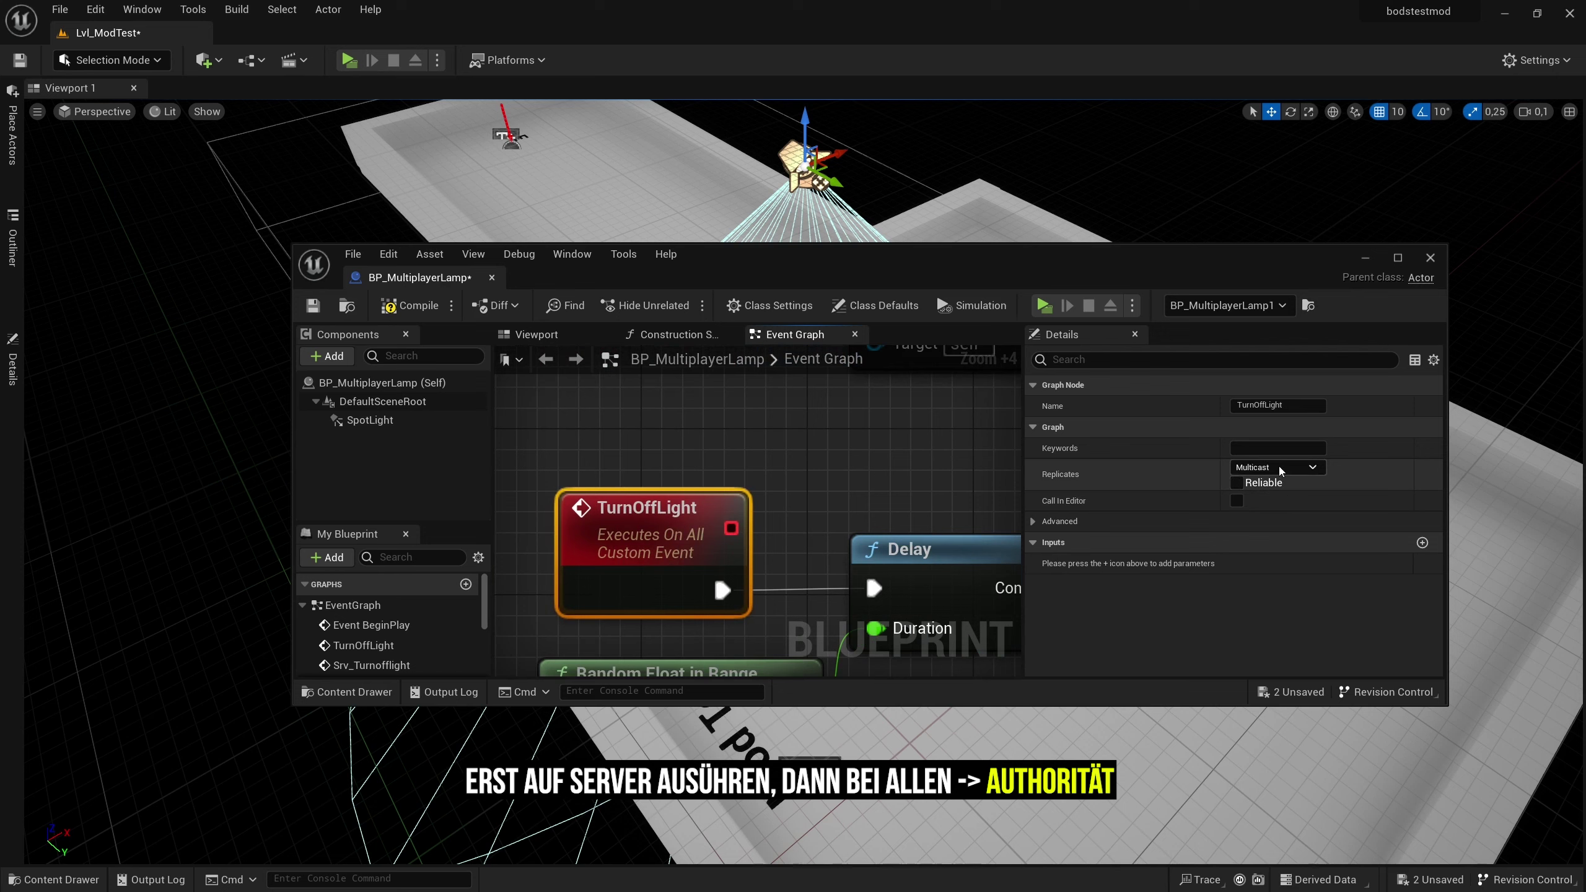
scroll(823, 543, "down", 1)
scroll(644, 602, "down", 3)
scroll(625, 603, "down", 2)
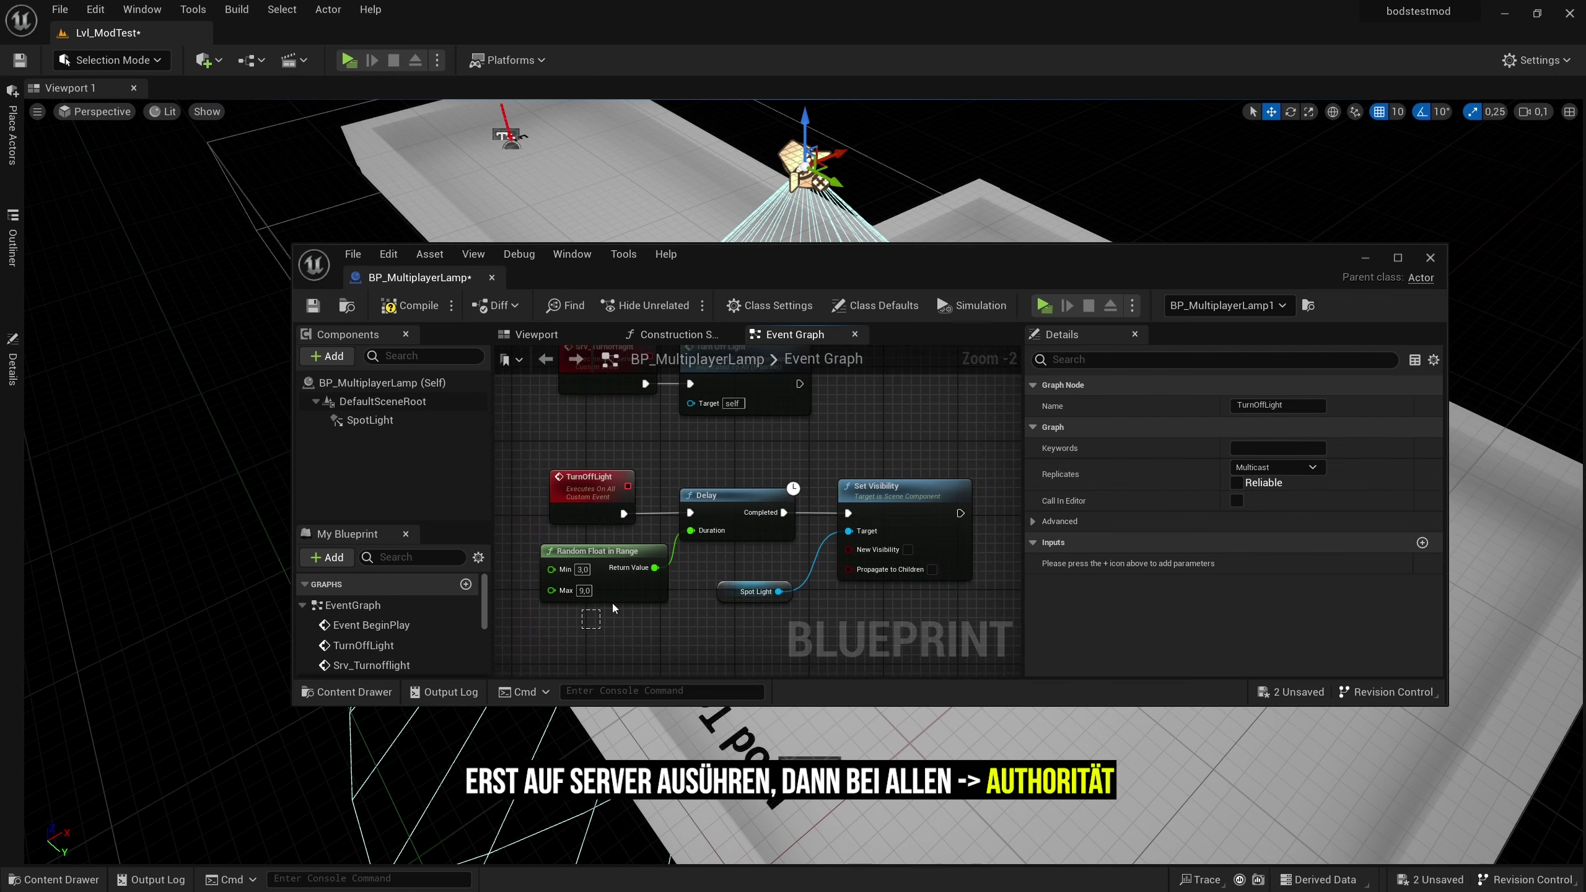
left_click_drag(612, 606, 917, 448)
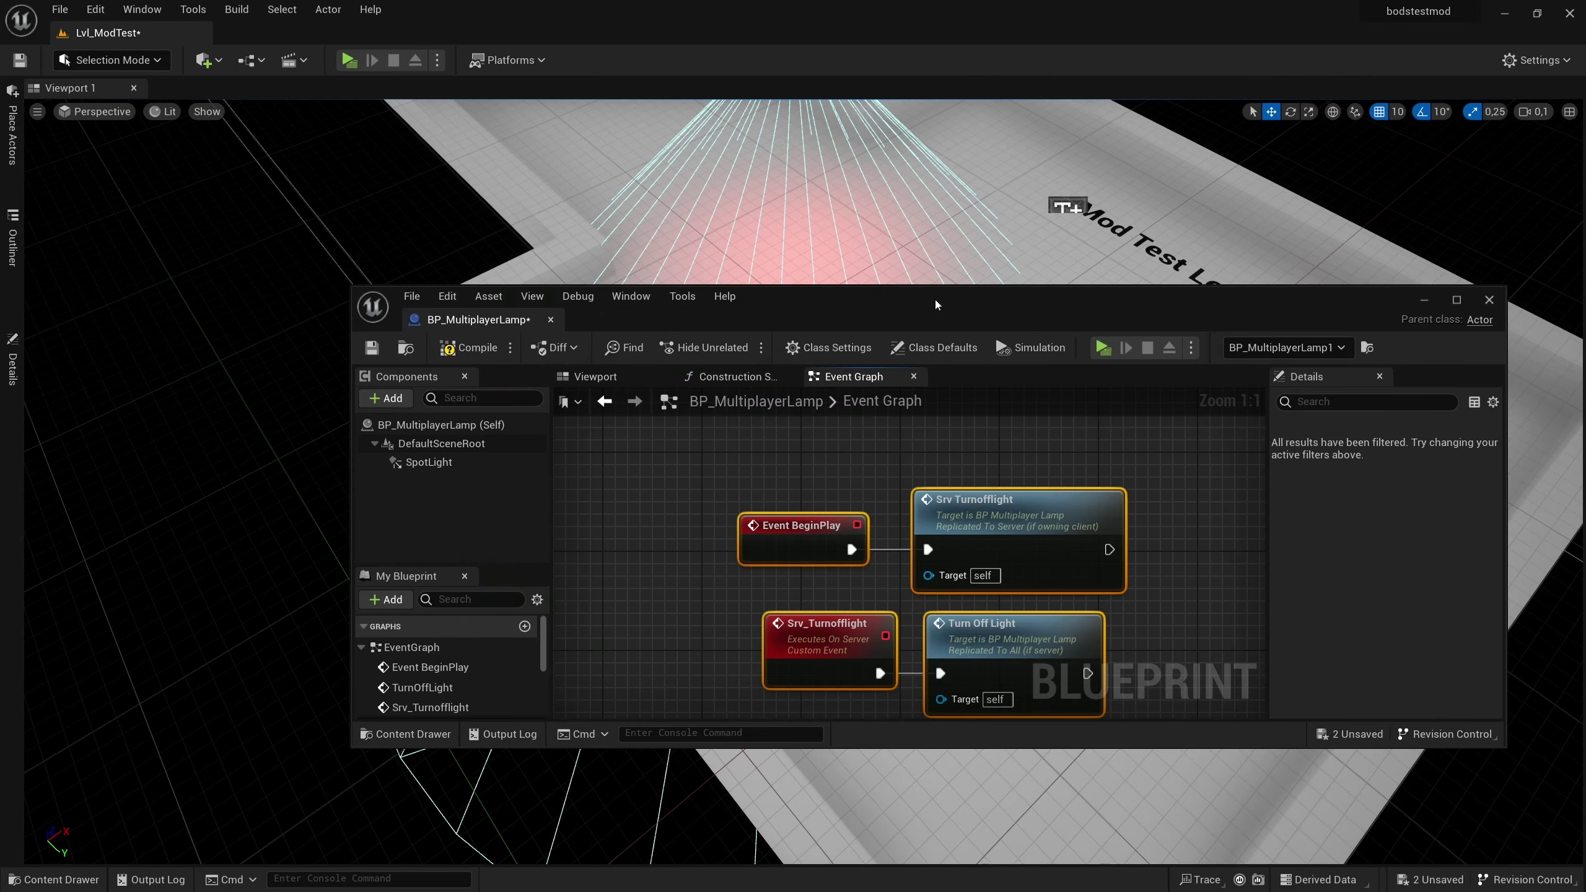
Maximize the Blueprint editor and tick Component Replicates on the SpotLight component.
left_click_drag(936, 304, 774, 270)
double_click(774, 271)
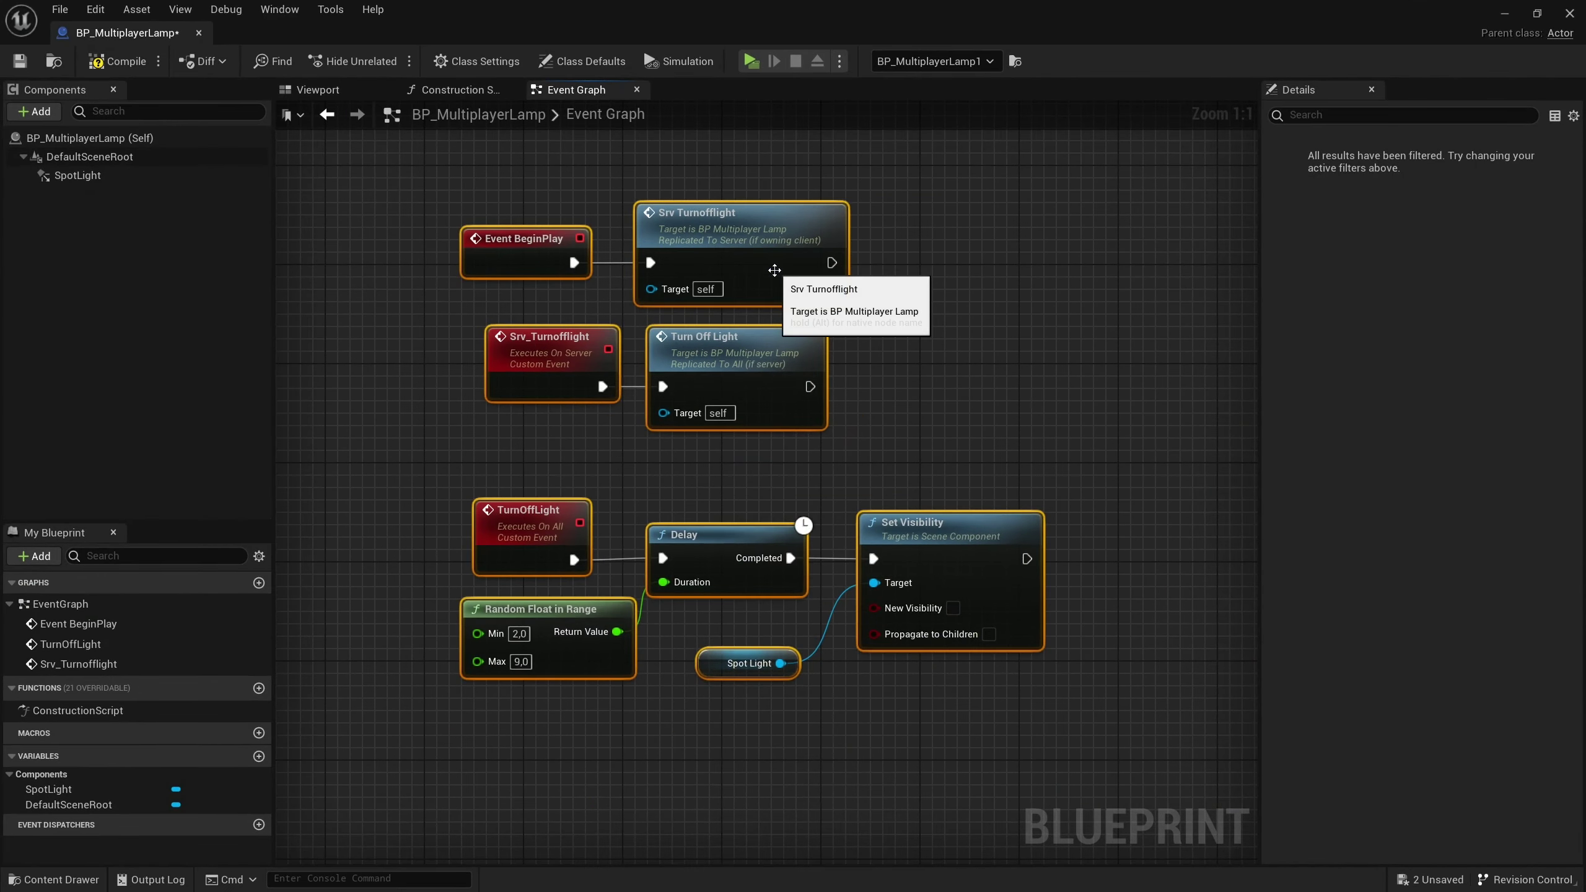
left_click(53, 180)
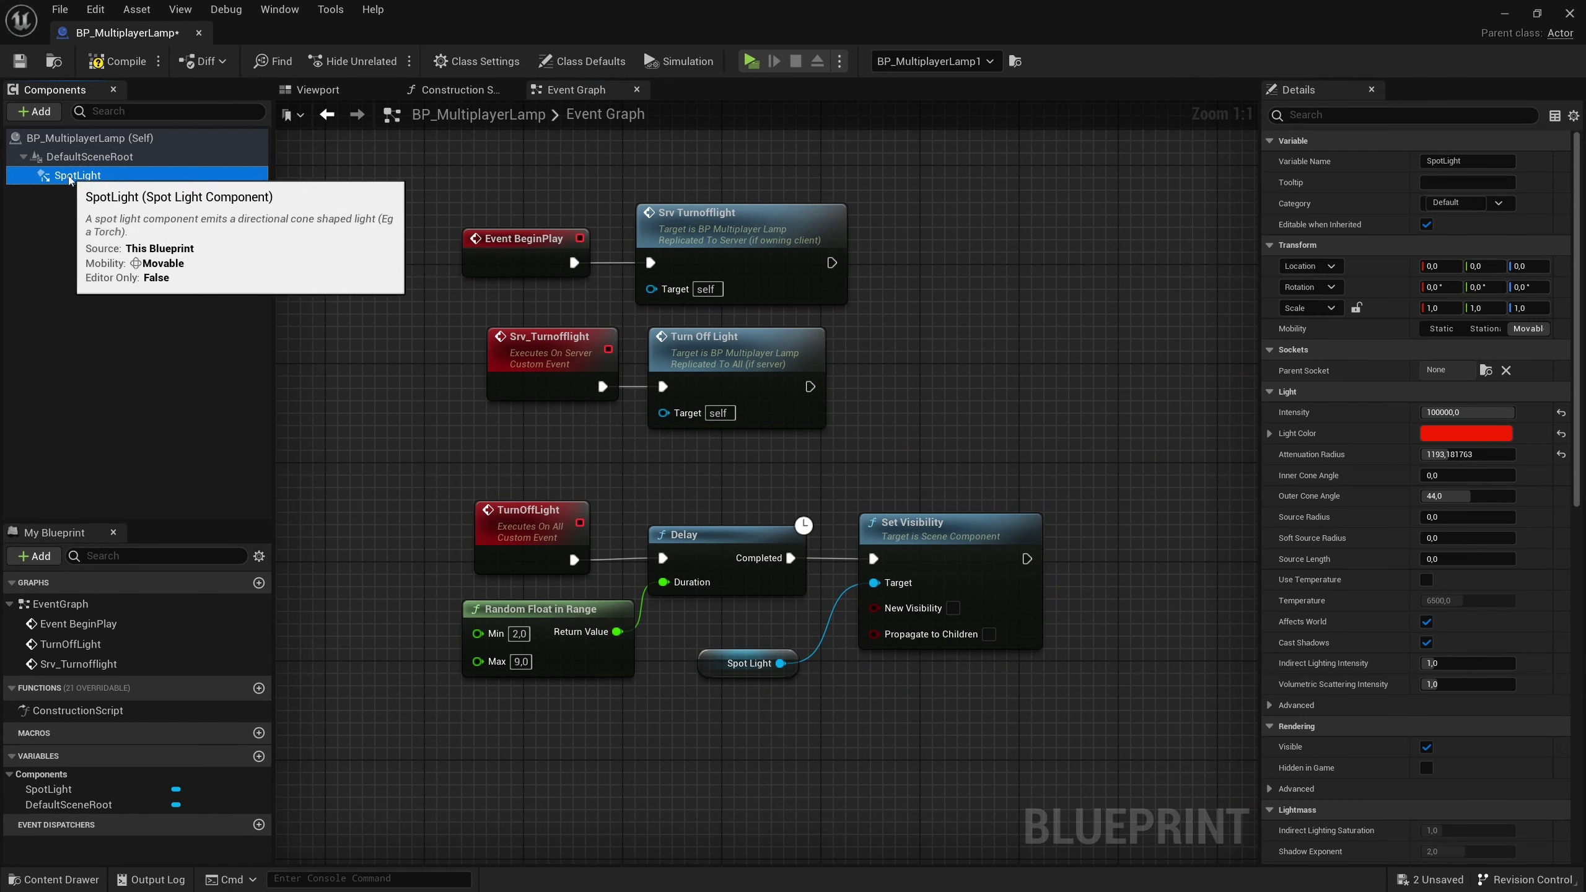
scroll(1374, 529, "down", 1)
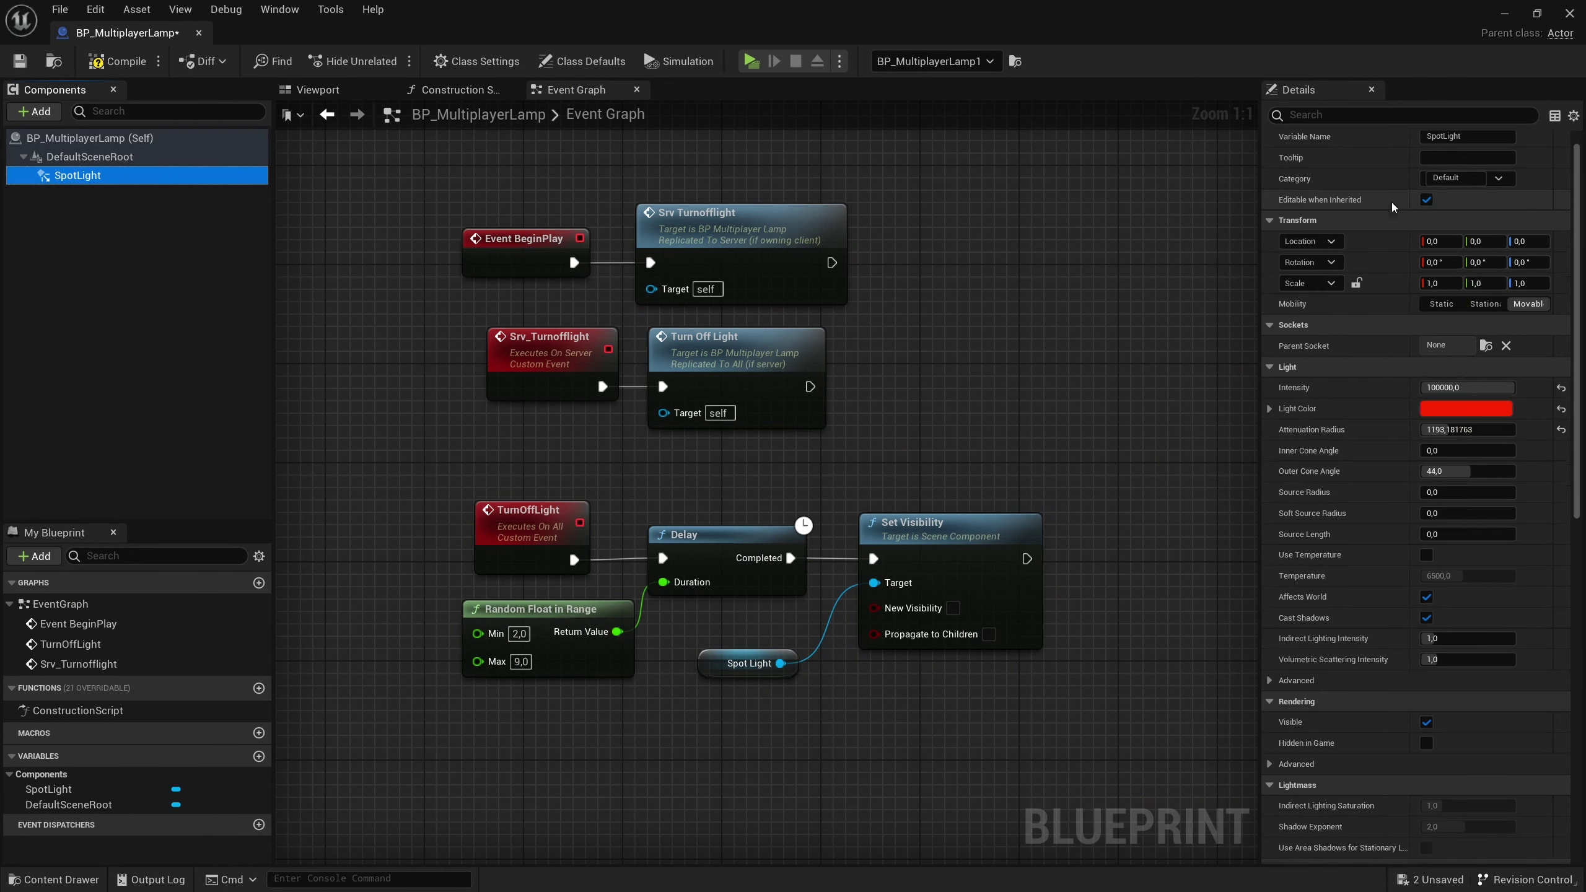
scroll(1374, 529, "down", 3)
scroll(1374, 528, "down", 2)
scroll(1374, 529, "down", 3)
scroll(1342, 563, "down", 3)
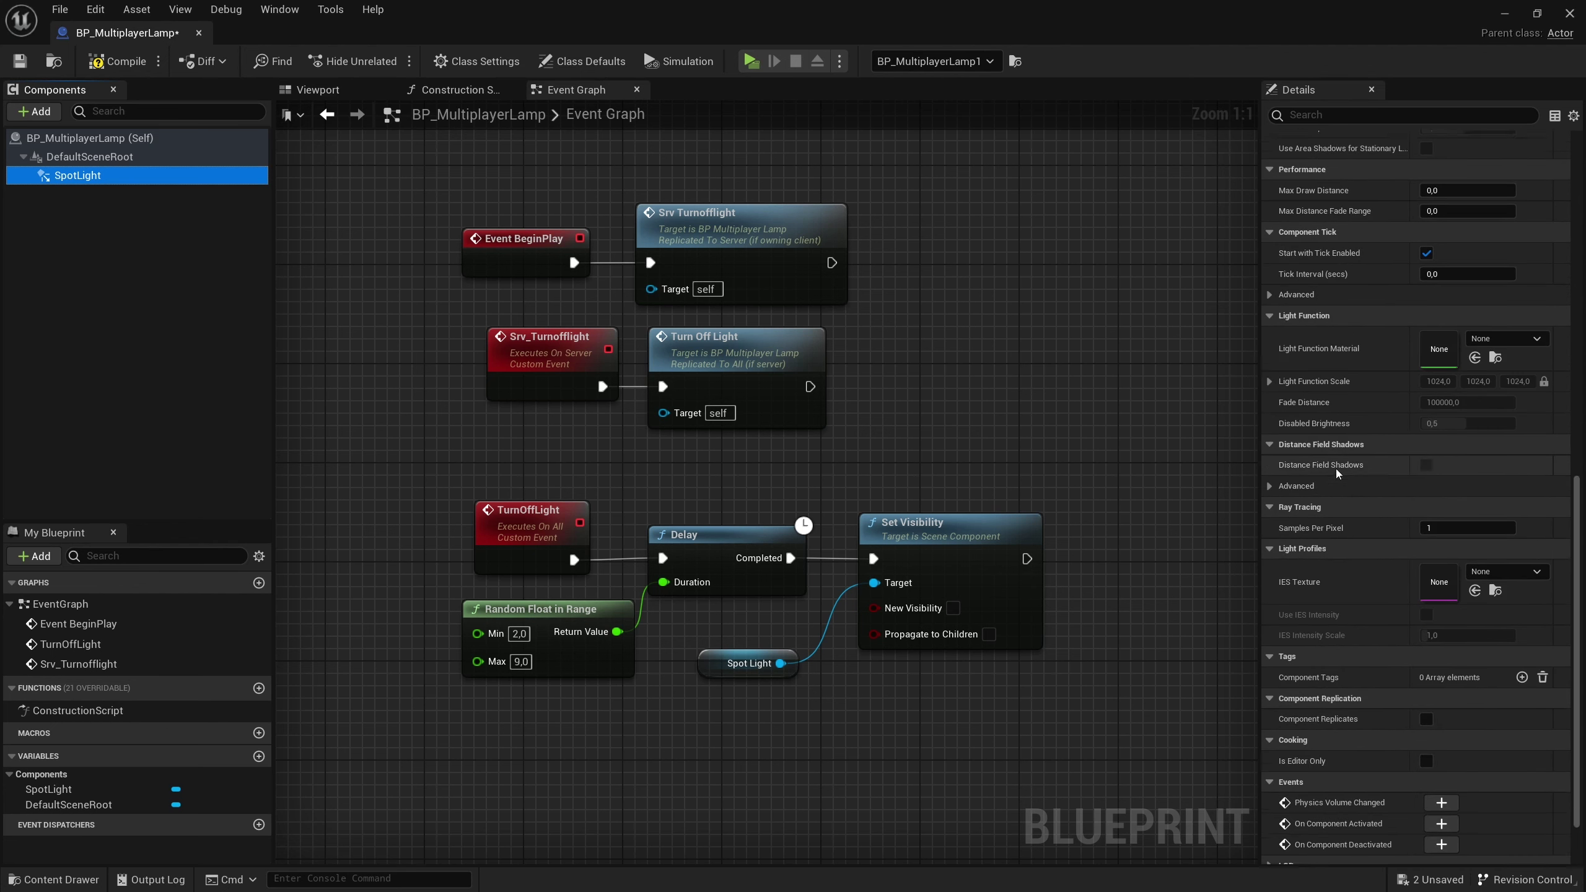
scroll(1299, 621, "down", 2)
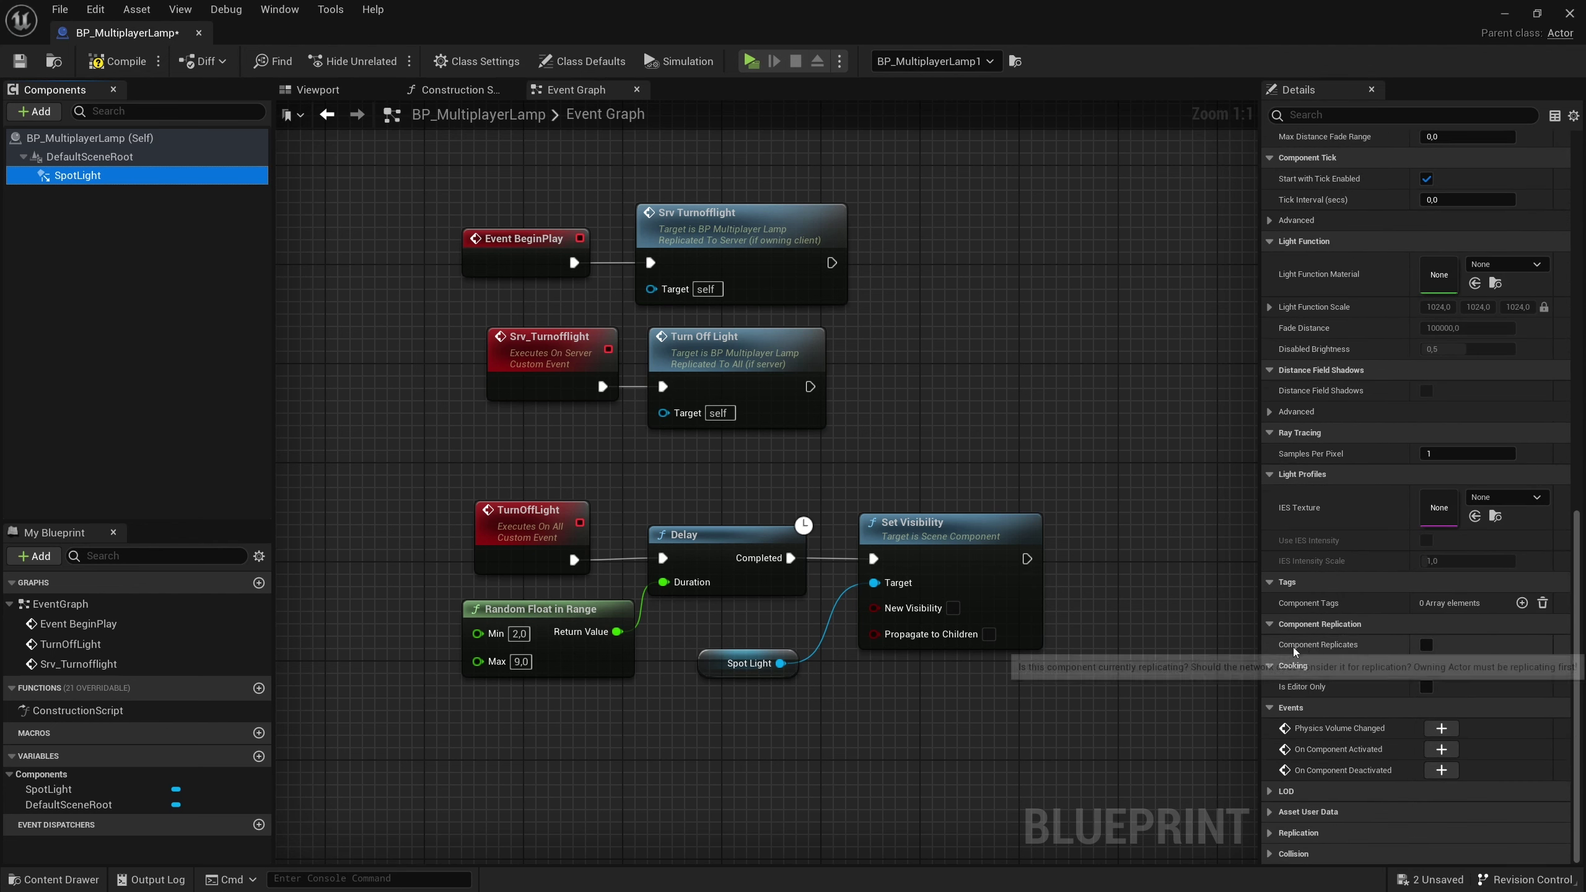
left_click(1426, 645)
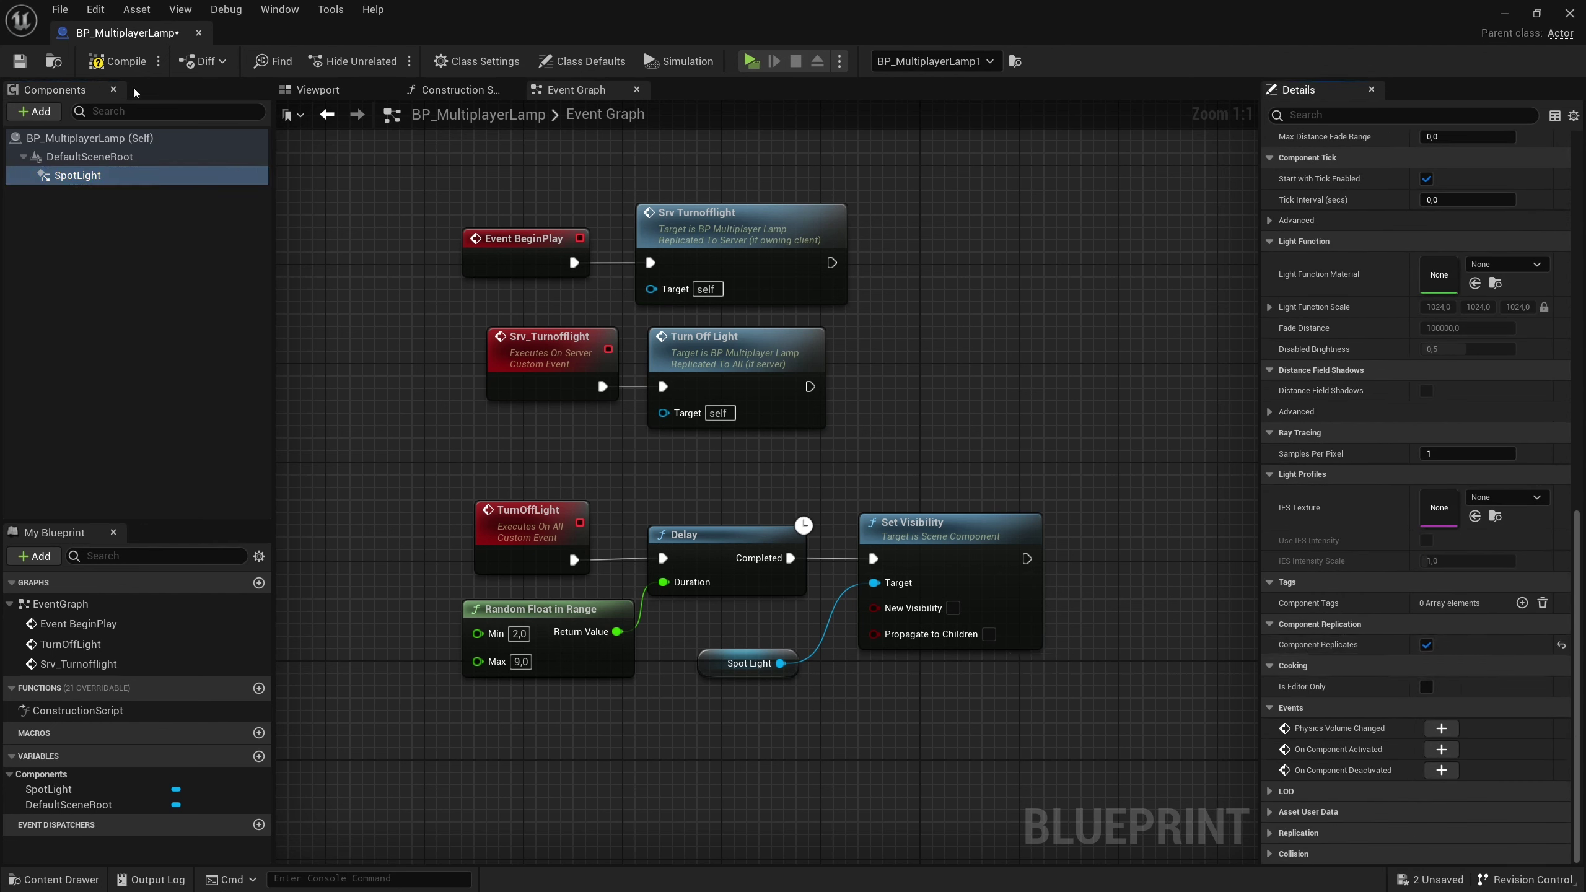
Compile the blueprint and shift the Turn Off Light call further right.
left_click(118, 60)
left_click_drag(739, 374, 950, 374)
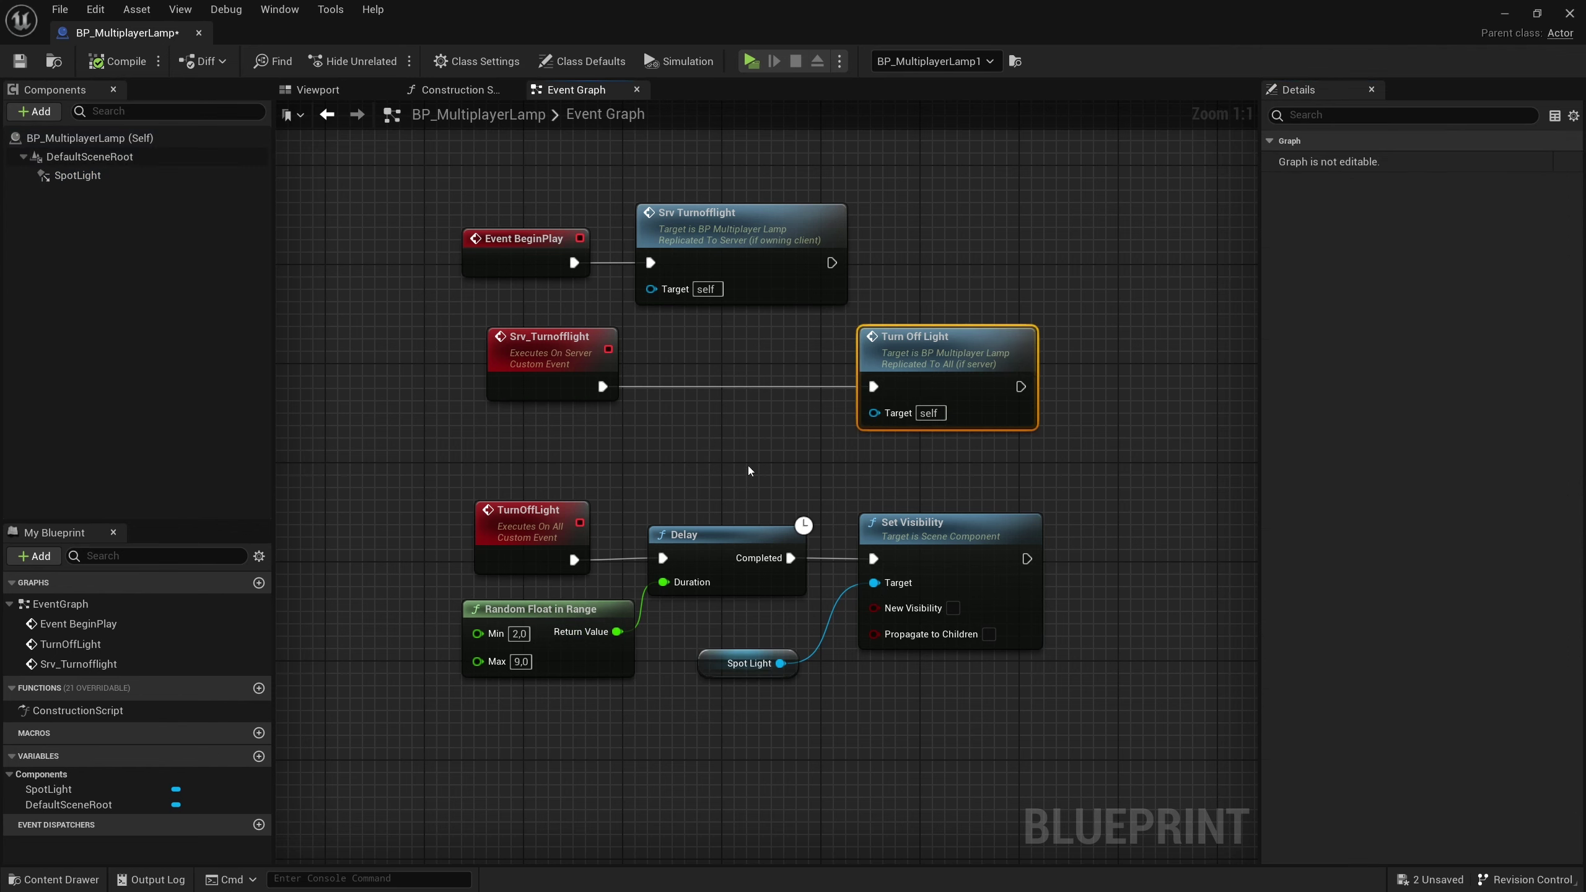
left_click(663, 558, "alt")
left_click(790, 559, "alt")
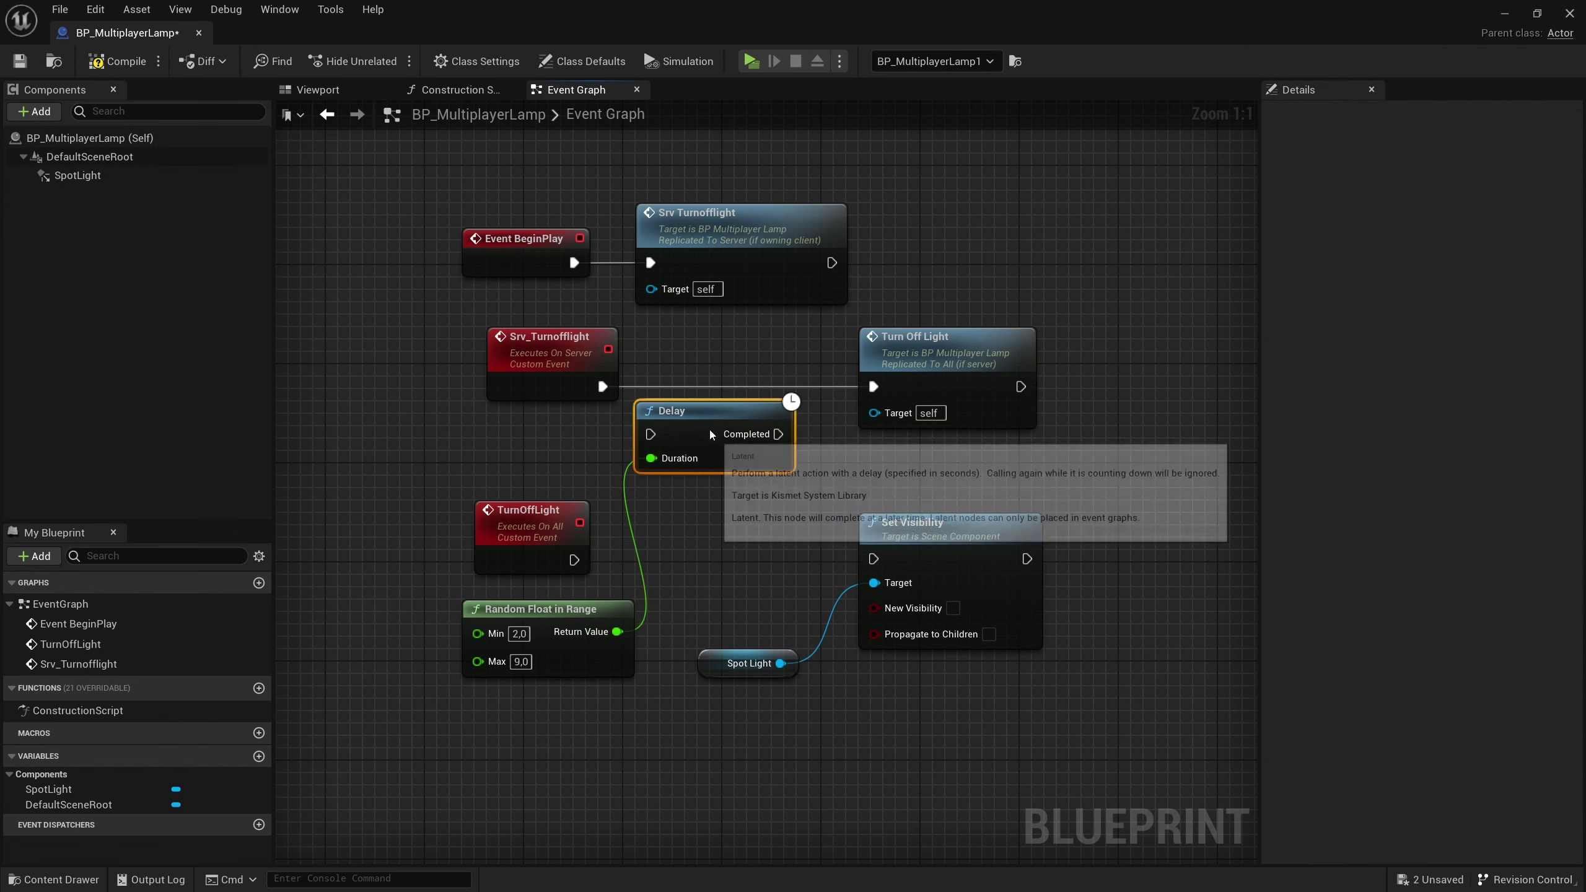
left_click_drag(728, 556, 715, 394)
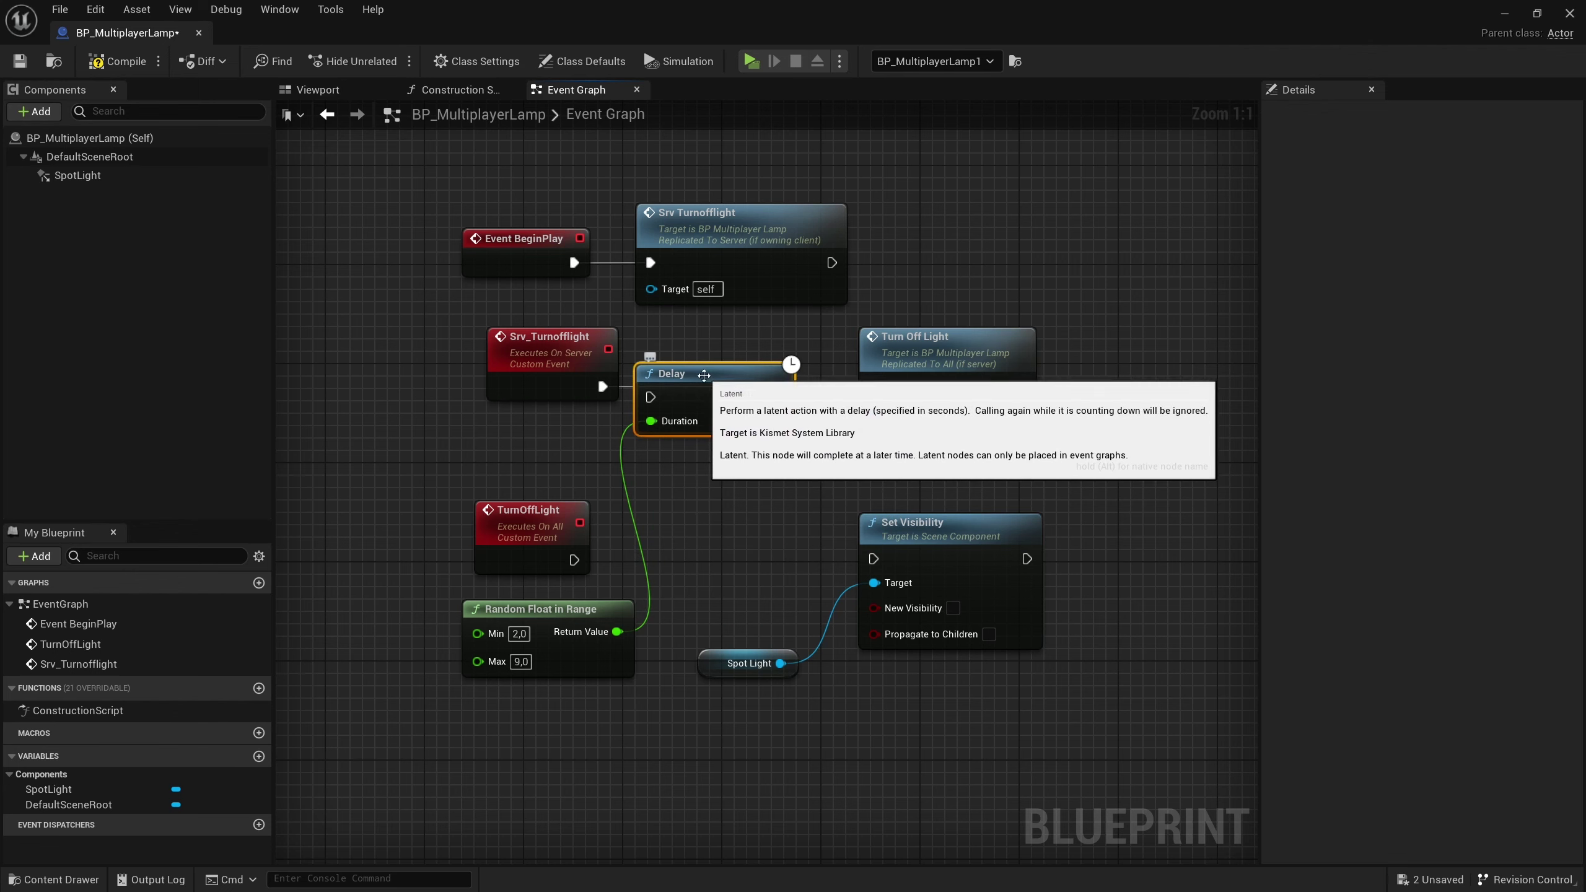
key("ctrl+z")
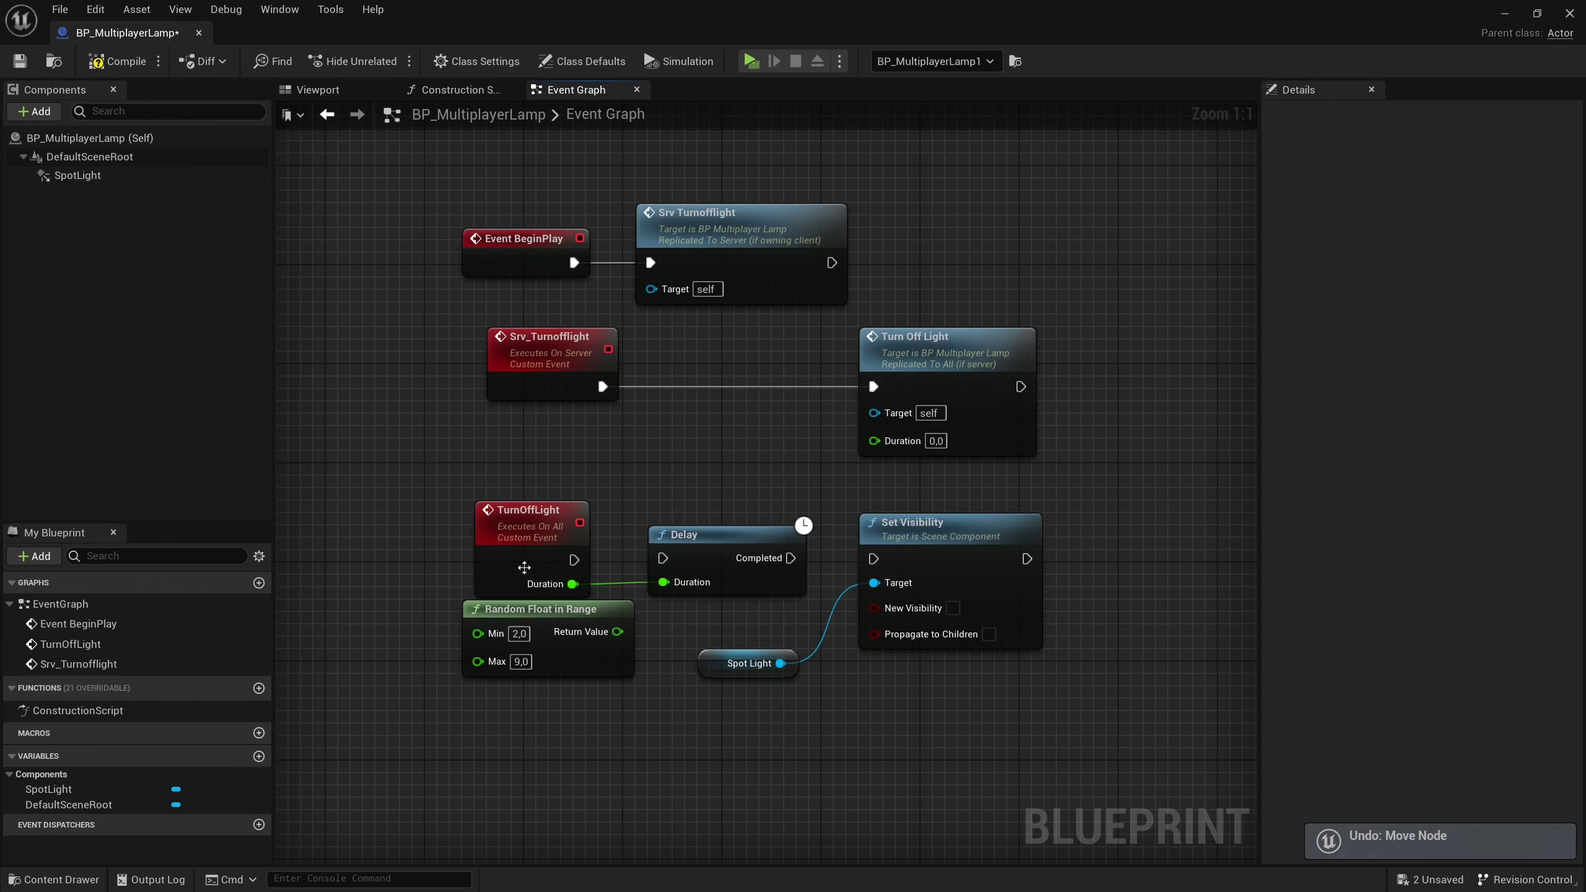
Place Random Float in Range beside Turn Off Light, wire TurnOffLight → Delay → Set Visibility, and launch multiplayer play.
left_click(550, 550)
mouse_move(577, 627)
left_mouse_down()
mouse_move(577, 652)
mouse_move(769, 425)
mouse_move(874, 439)
left_mouse_up()
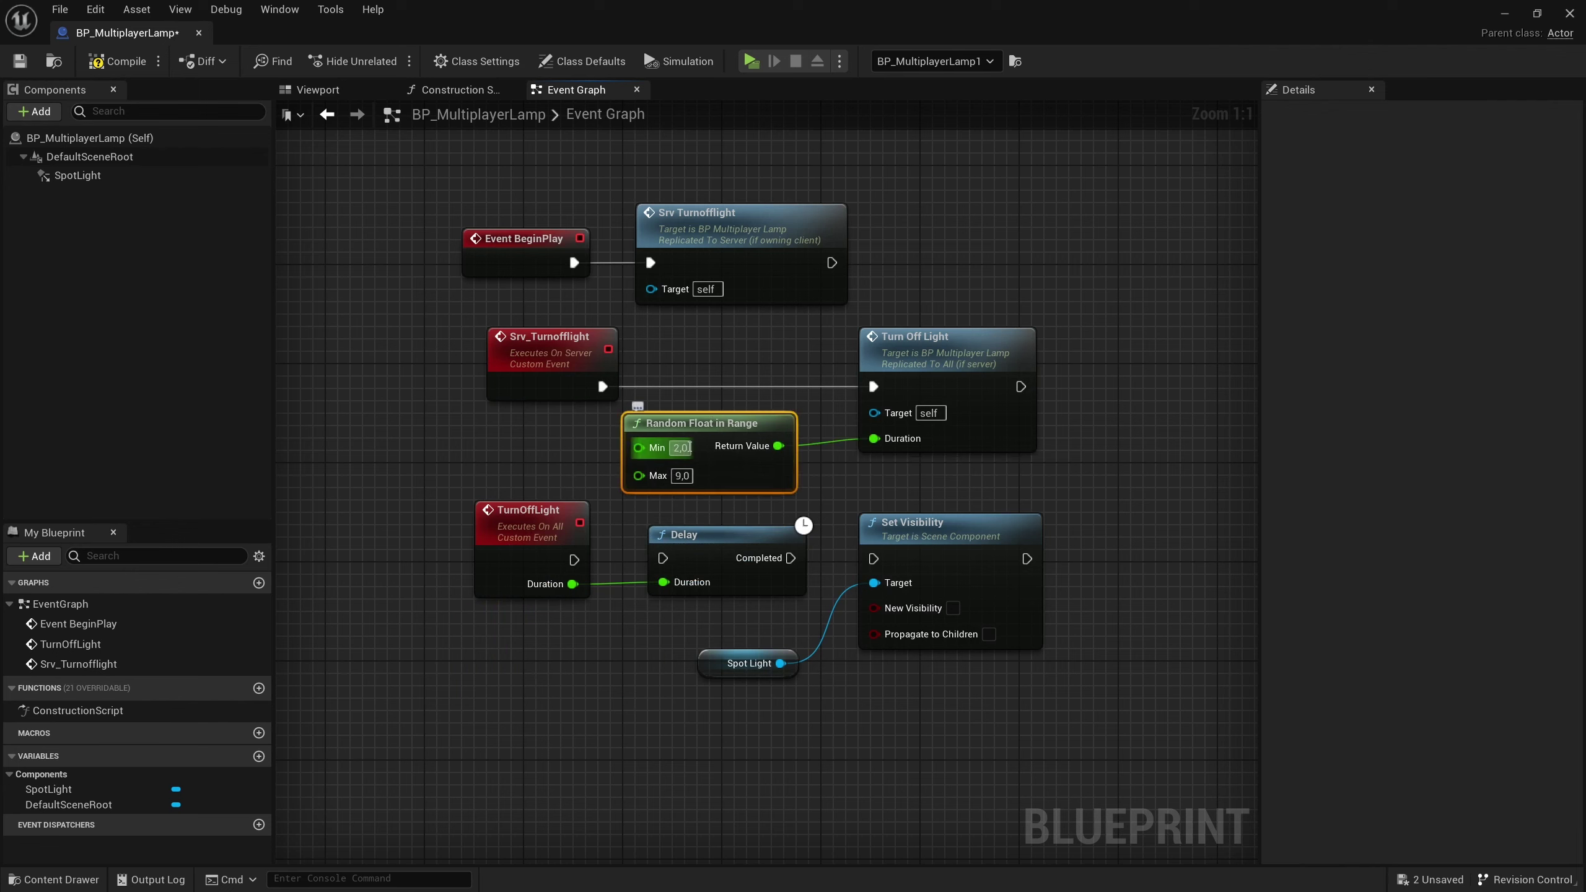
left_click(977, 390)
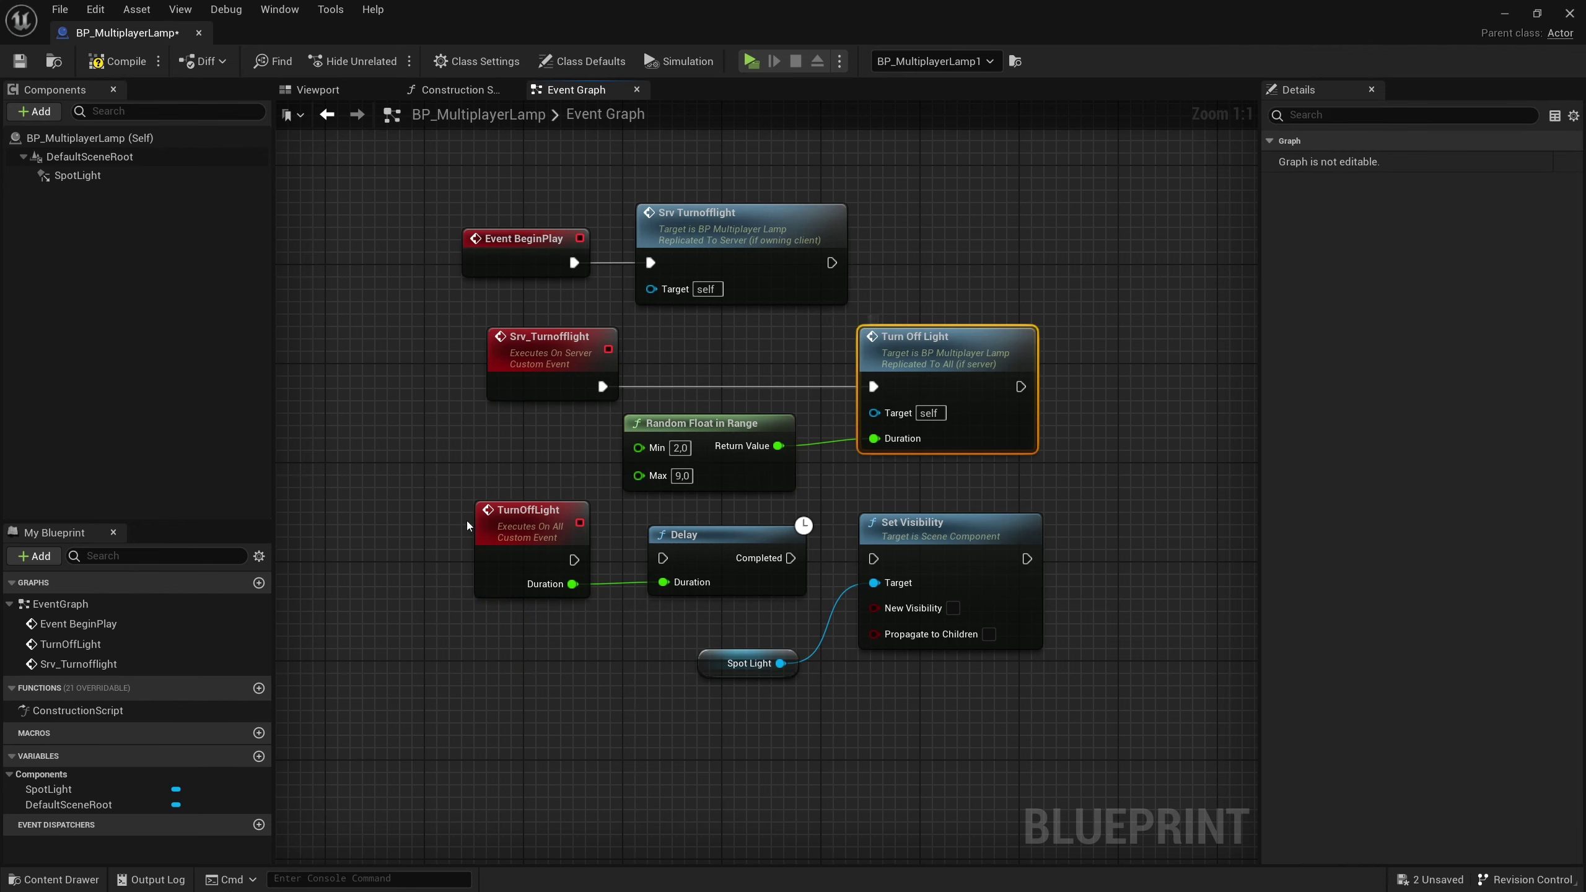
left_click(483, 532)
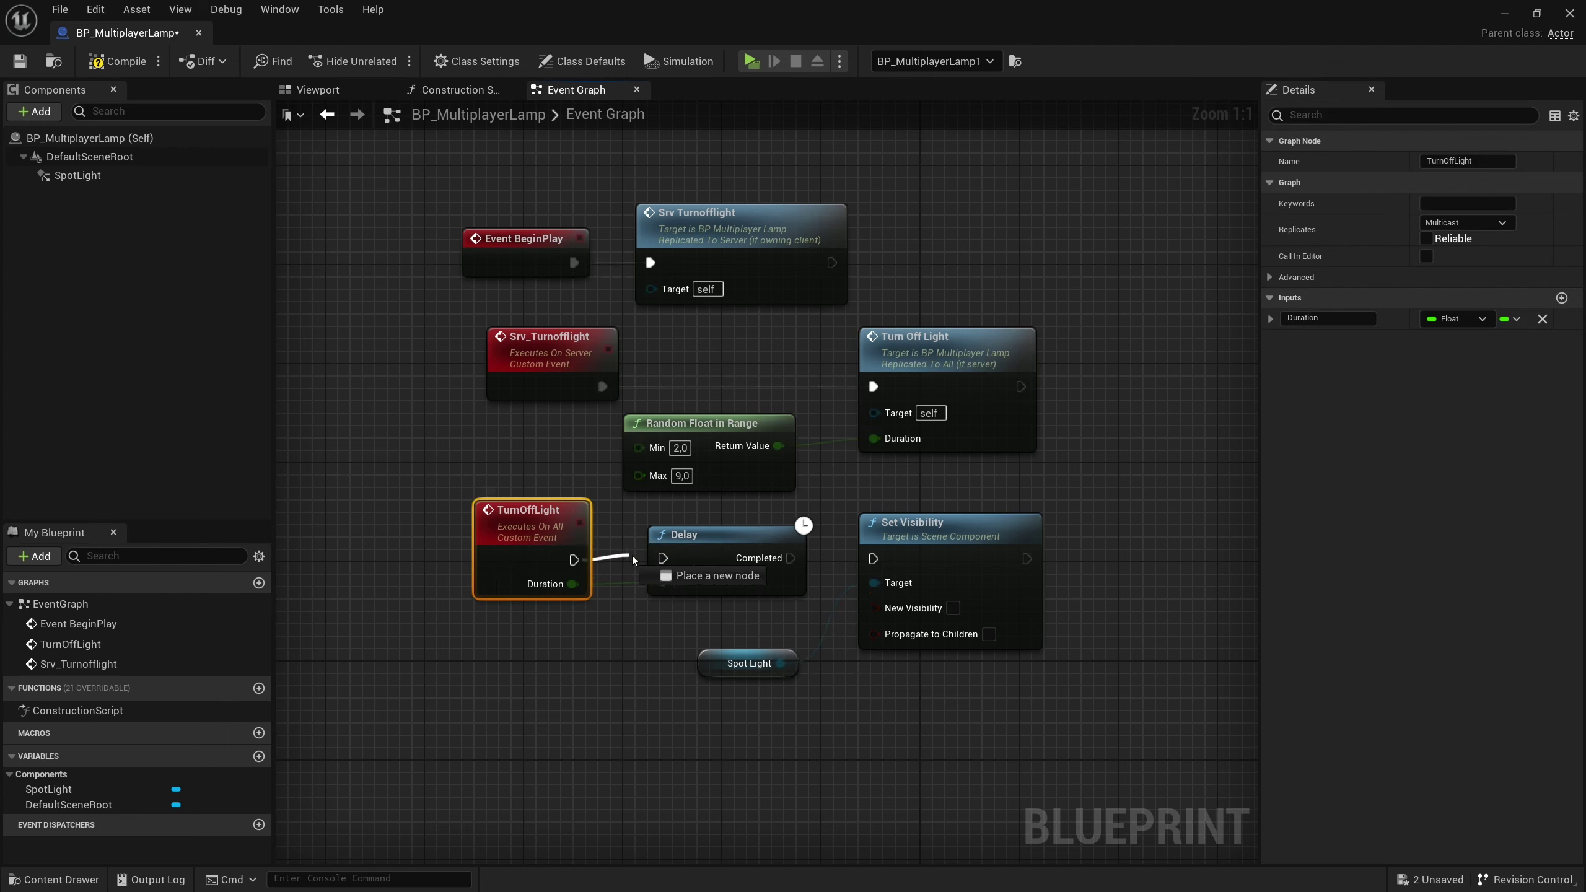
left_click_drag(574, 560, 663, 559)
left_click_drag(790, 558, 873, 559)
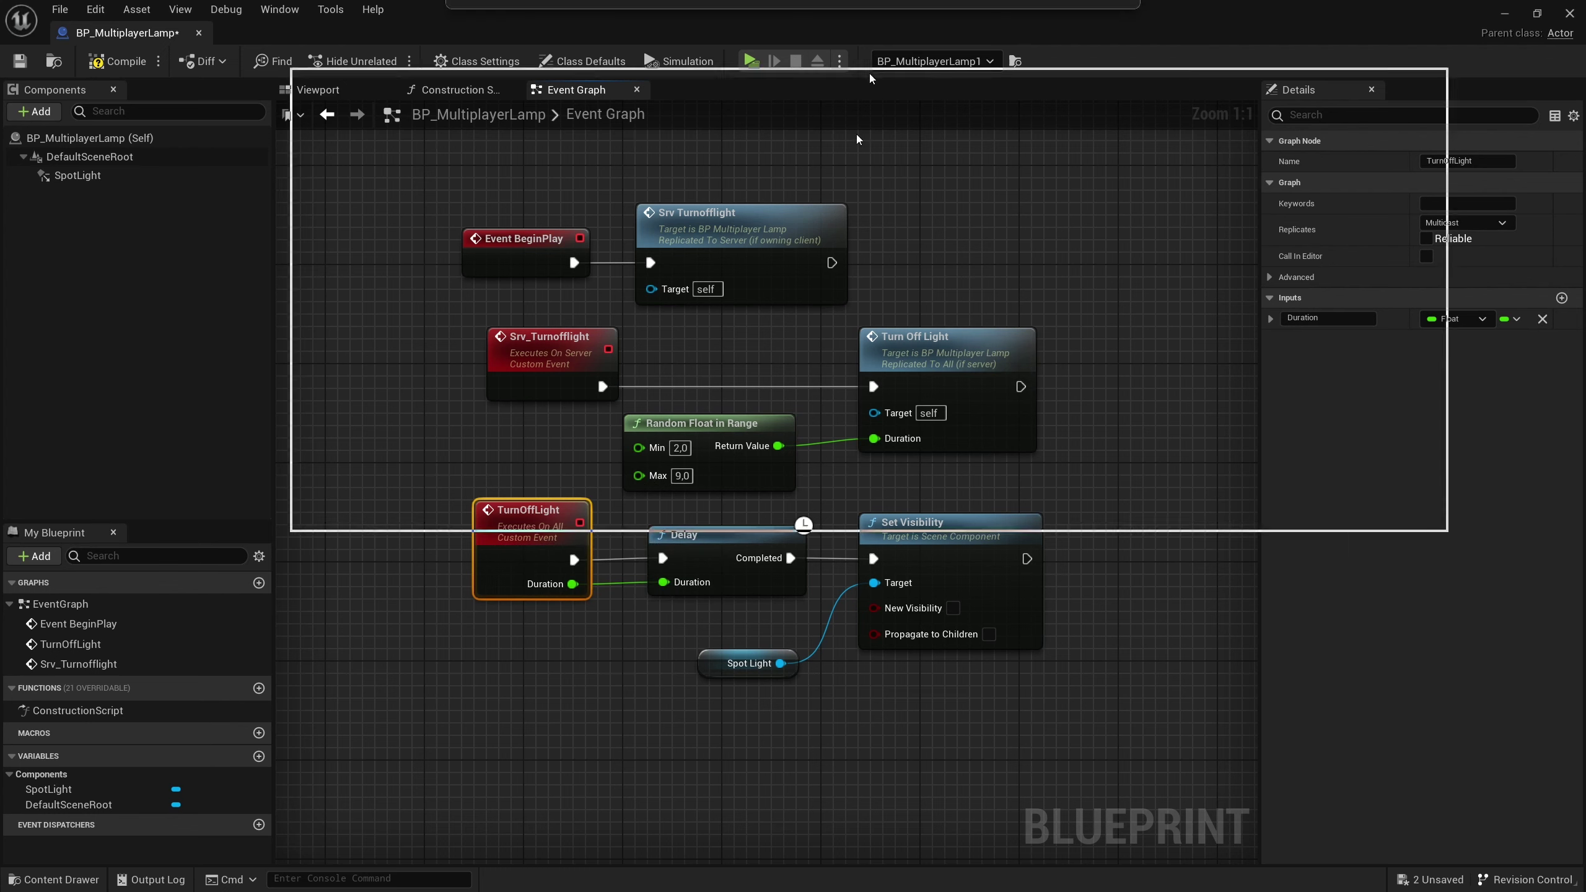
left_click_drag(717, 16, 717, 616)
left_click(934, 652)
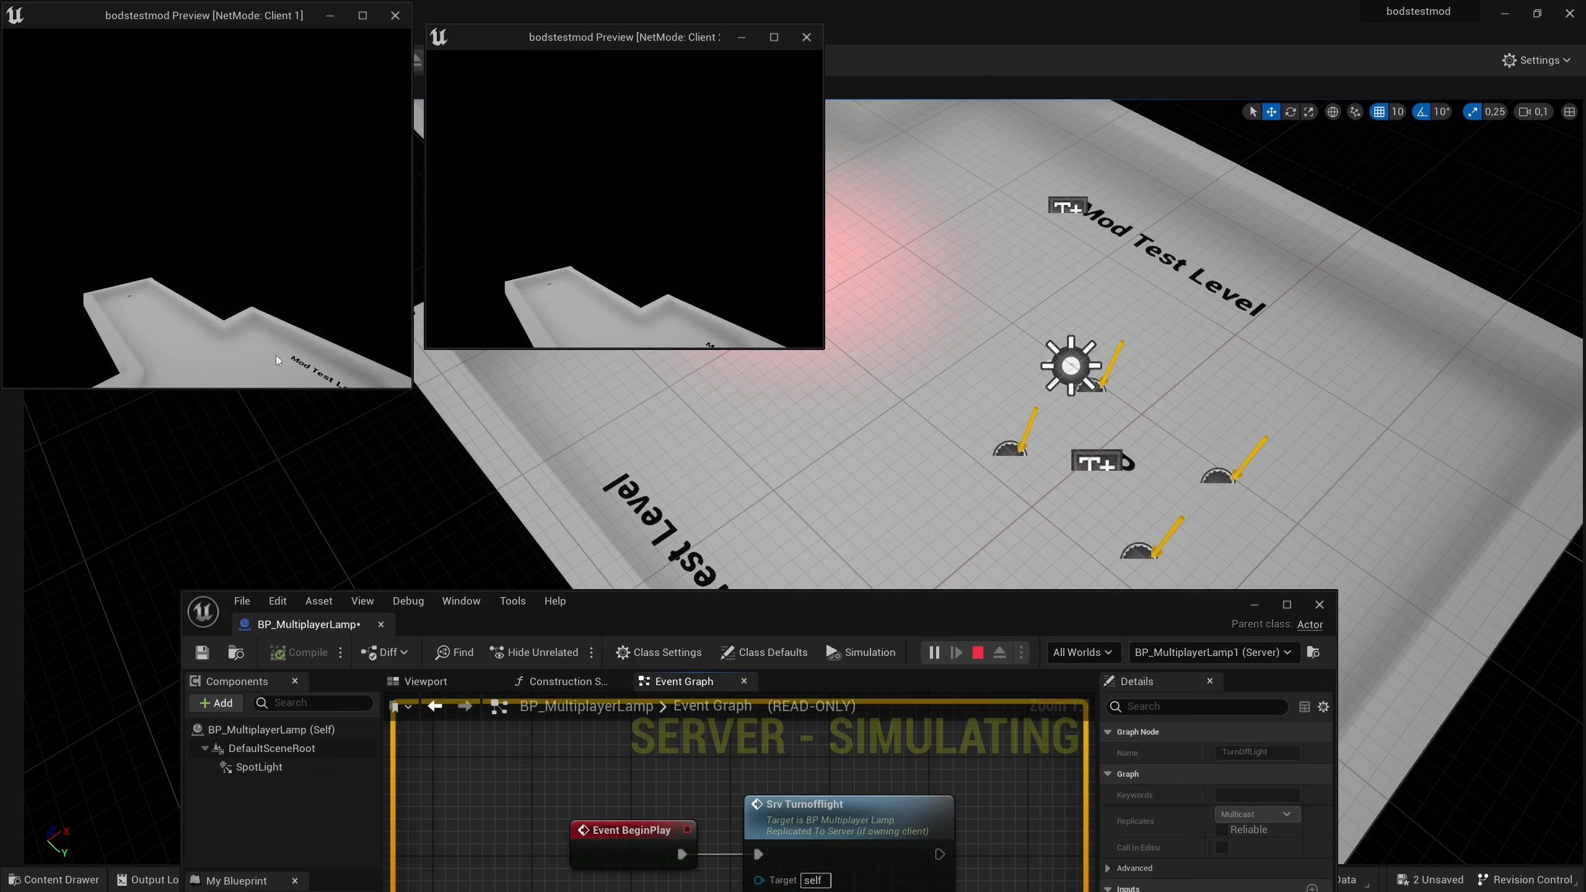
End the two-client Play In Editor session, restart it, and stop it again.
key("Escape")
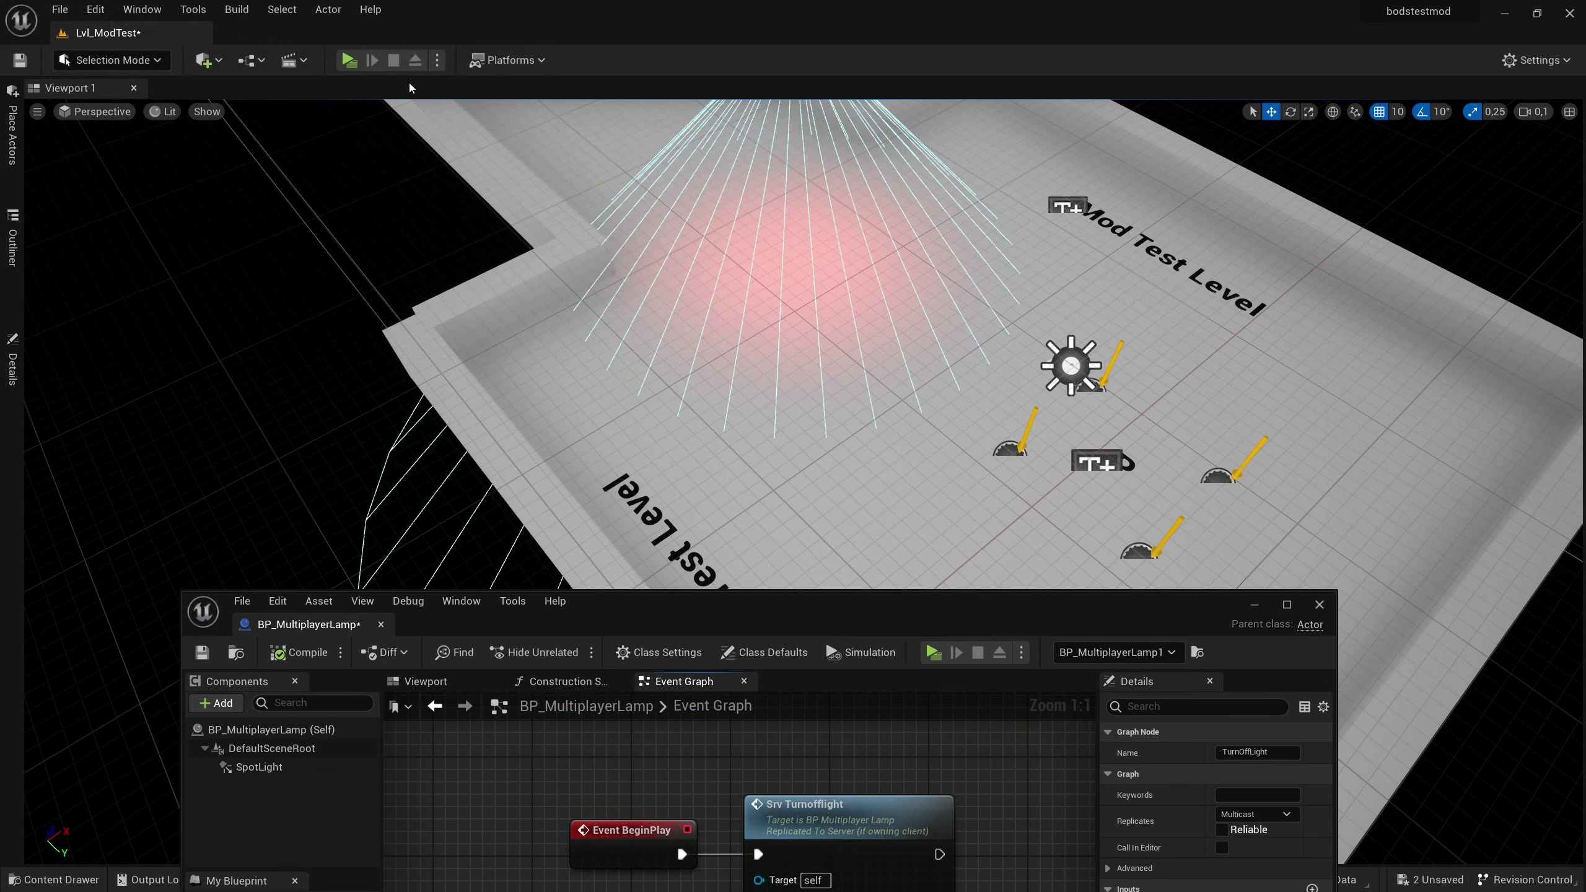
left_click(344, 58)
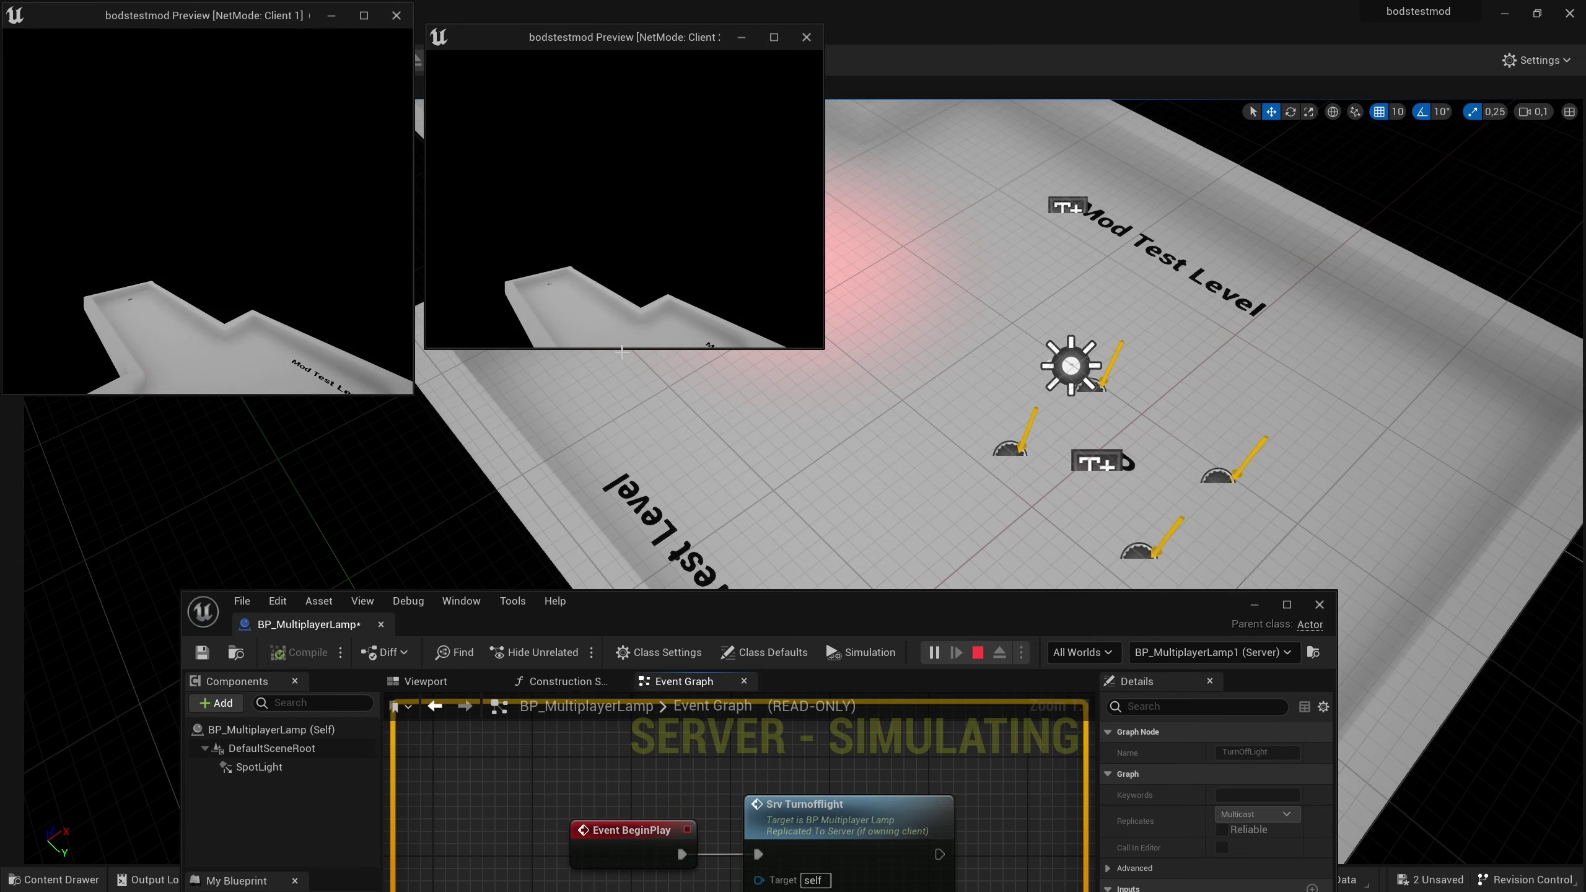
key("Escape")
Maximize the Blueprint editor and recenter the event graph nodes.
left_click_drag(868, 603, 841, 350)
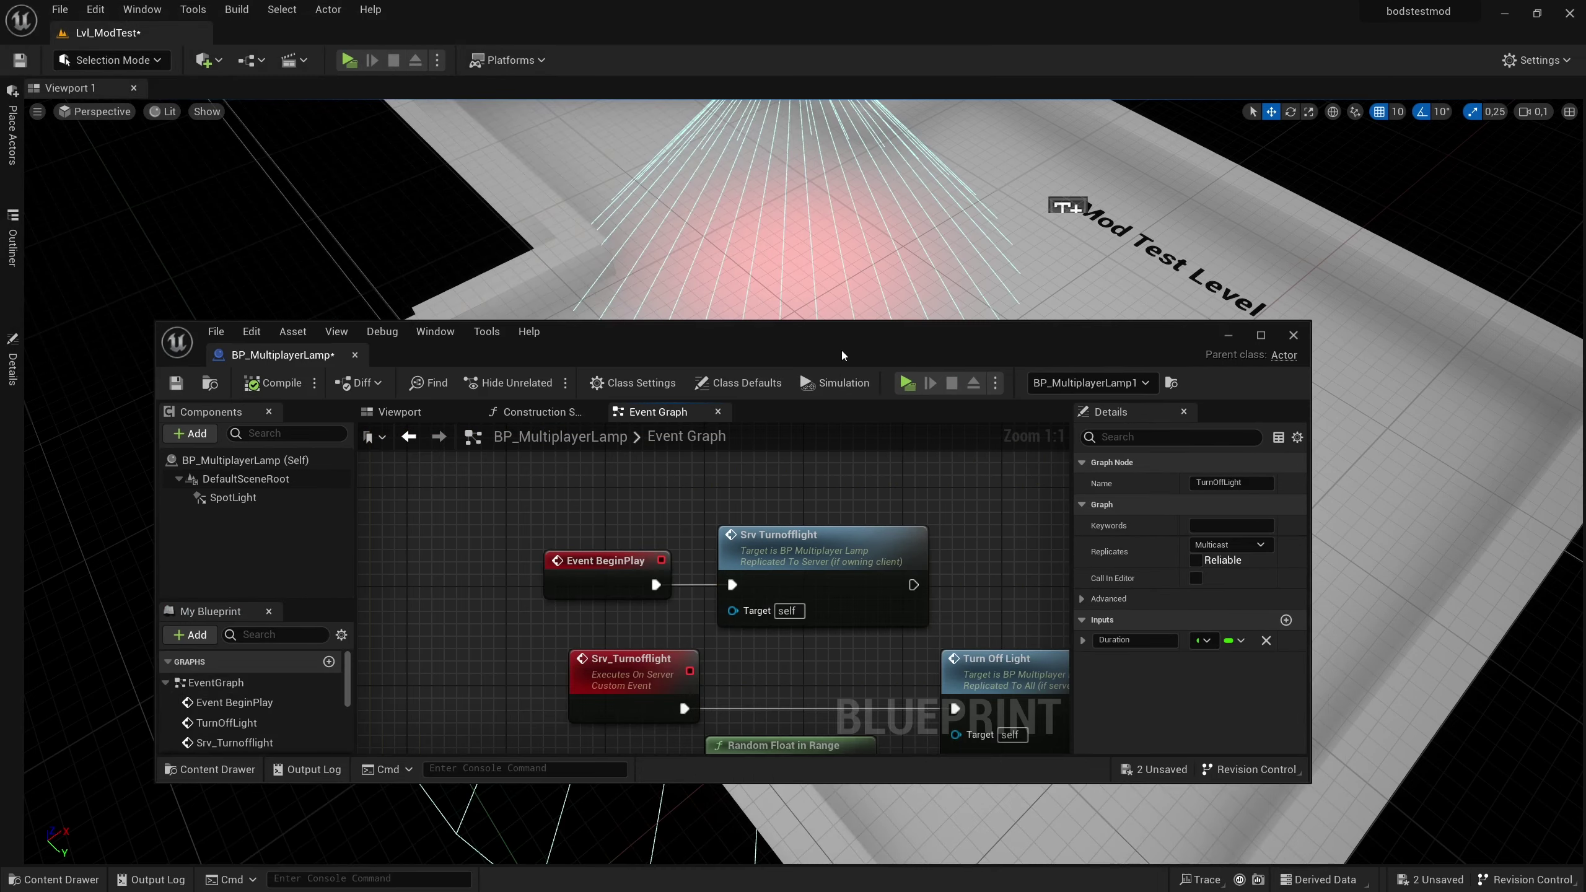
double_click(842, 350)
mouse_move(840, 350)
right_mouse_down()
mouse_move(415, 444)
mouse_move(452, 485)
right_mouse_up()
left_click(451, 485)
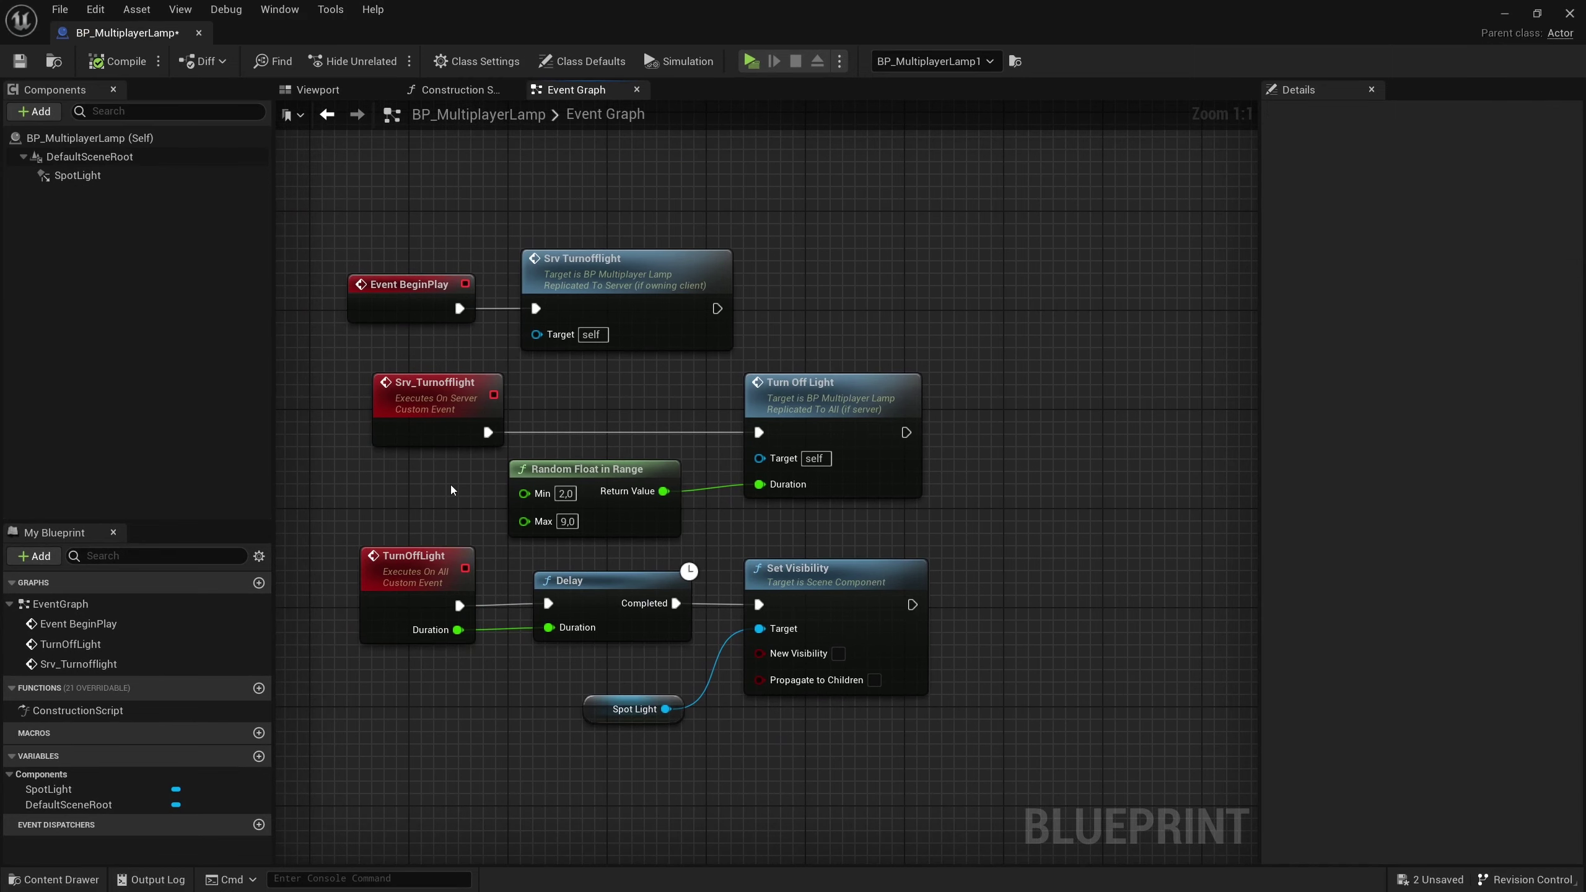
left_click(394, 313)
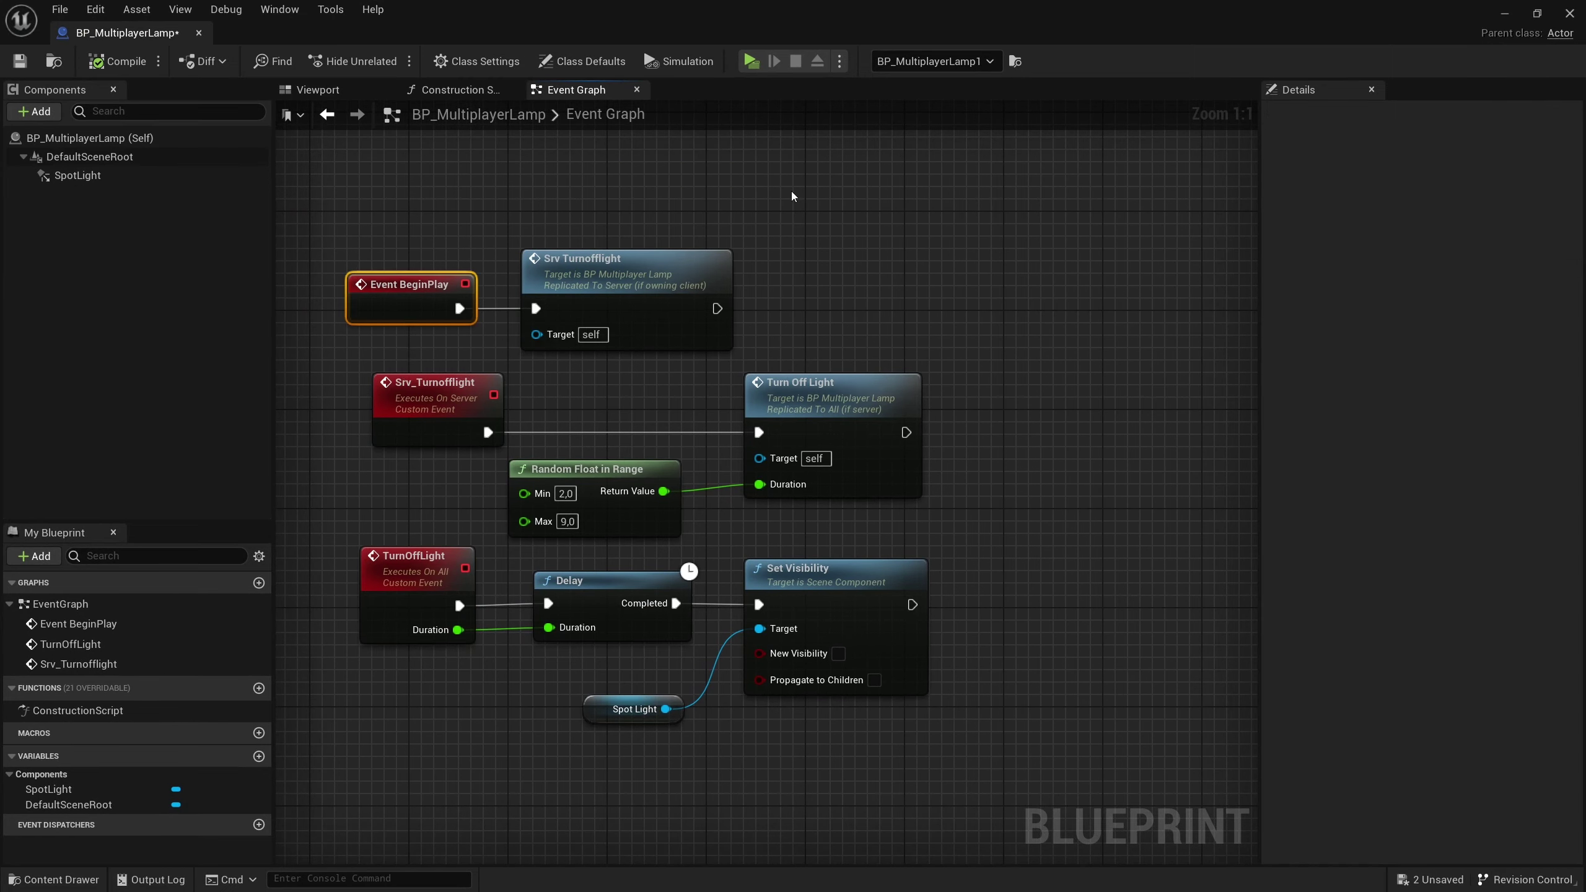
left_click(625, 305)
left_click(419, 440)
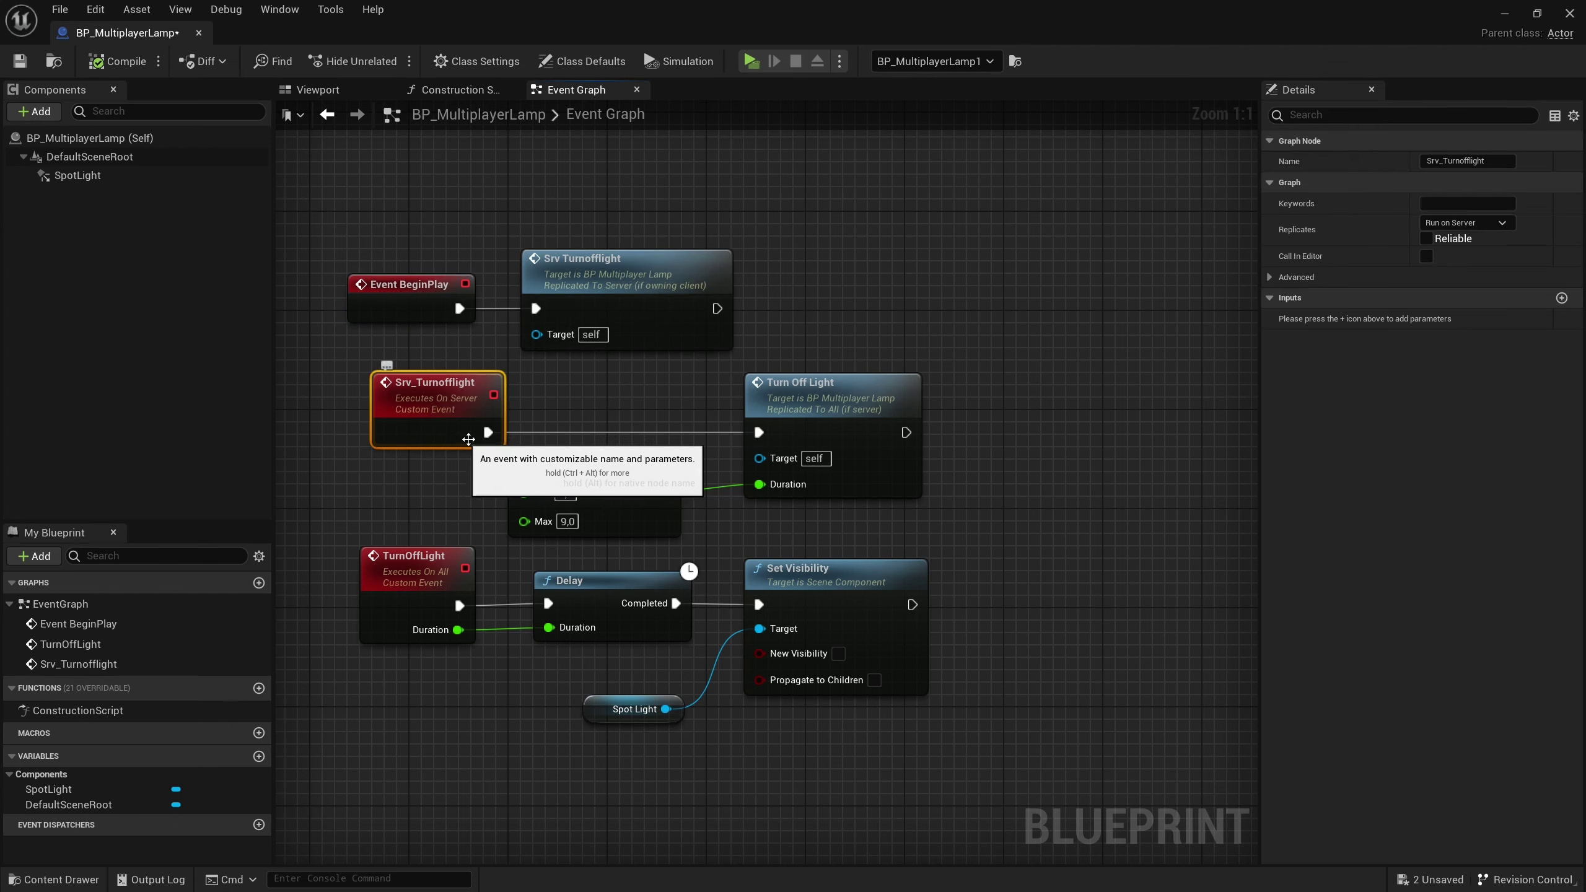
left_click(865, 430)
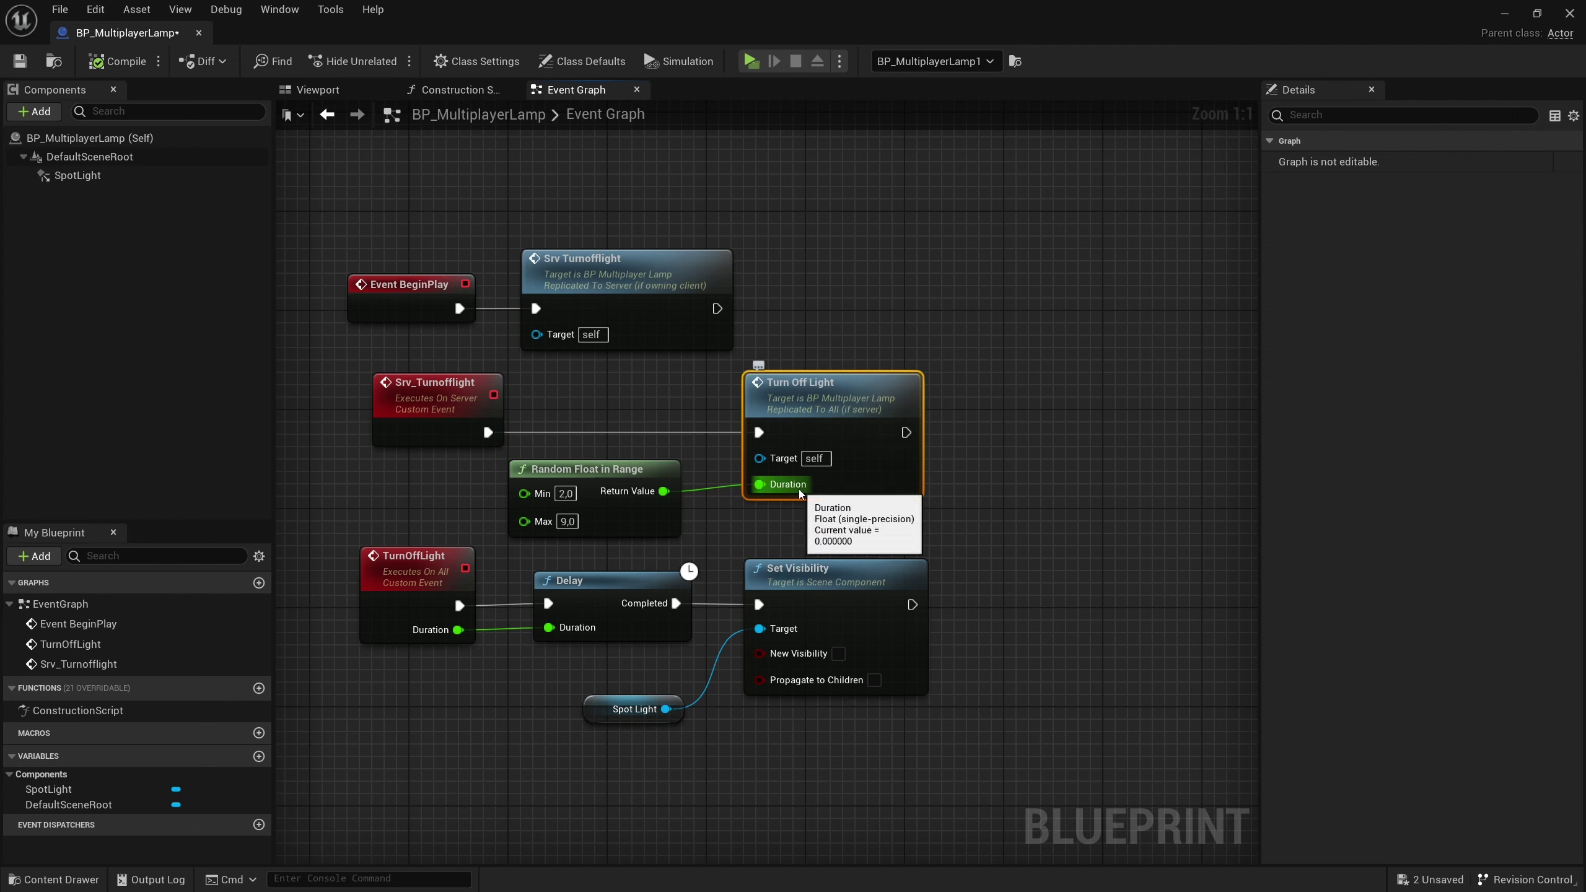
left_click_drag(840, 695, 438, 550)
left_click(1119, 578)
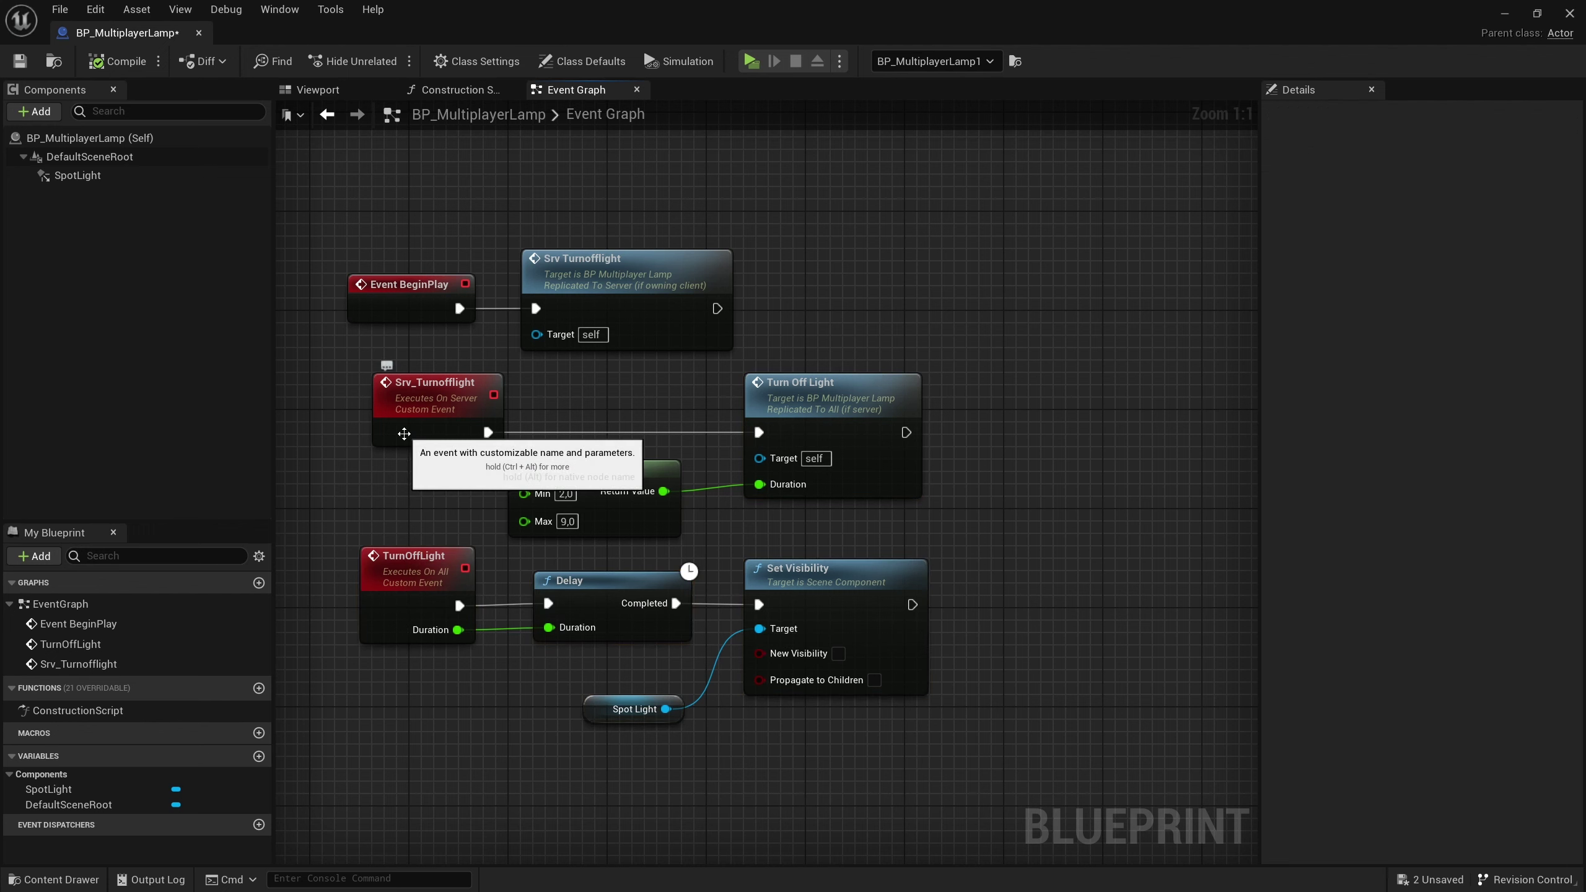
right_click_drag(325, 426, 378, 398)
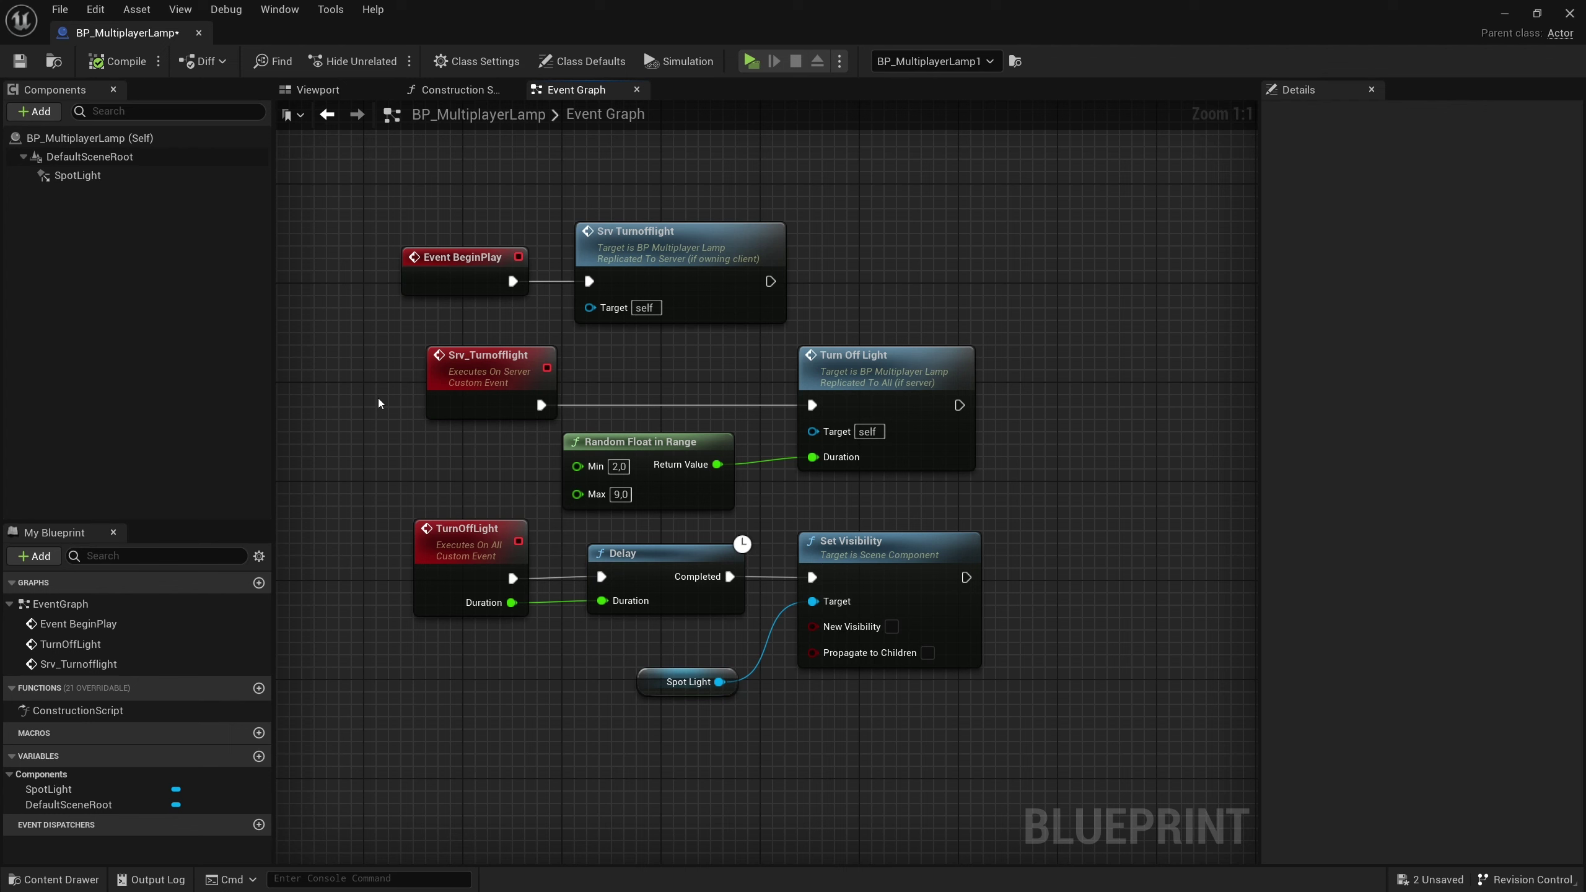
left_click(494, 367)
left_click(906, 365)
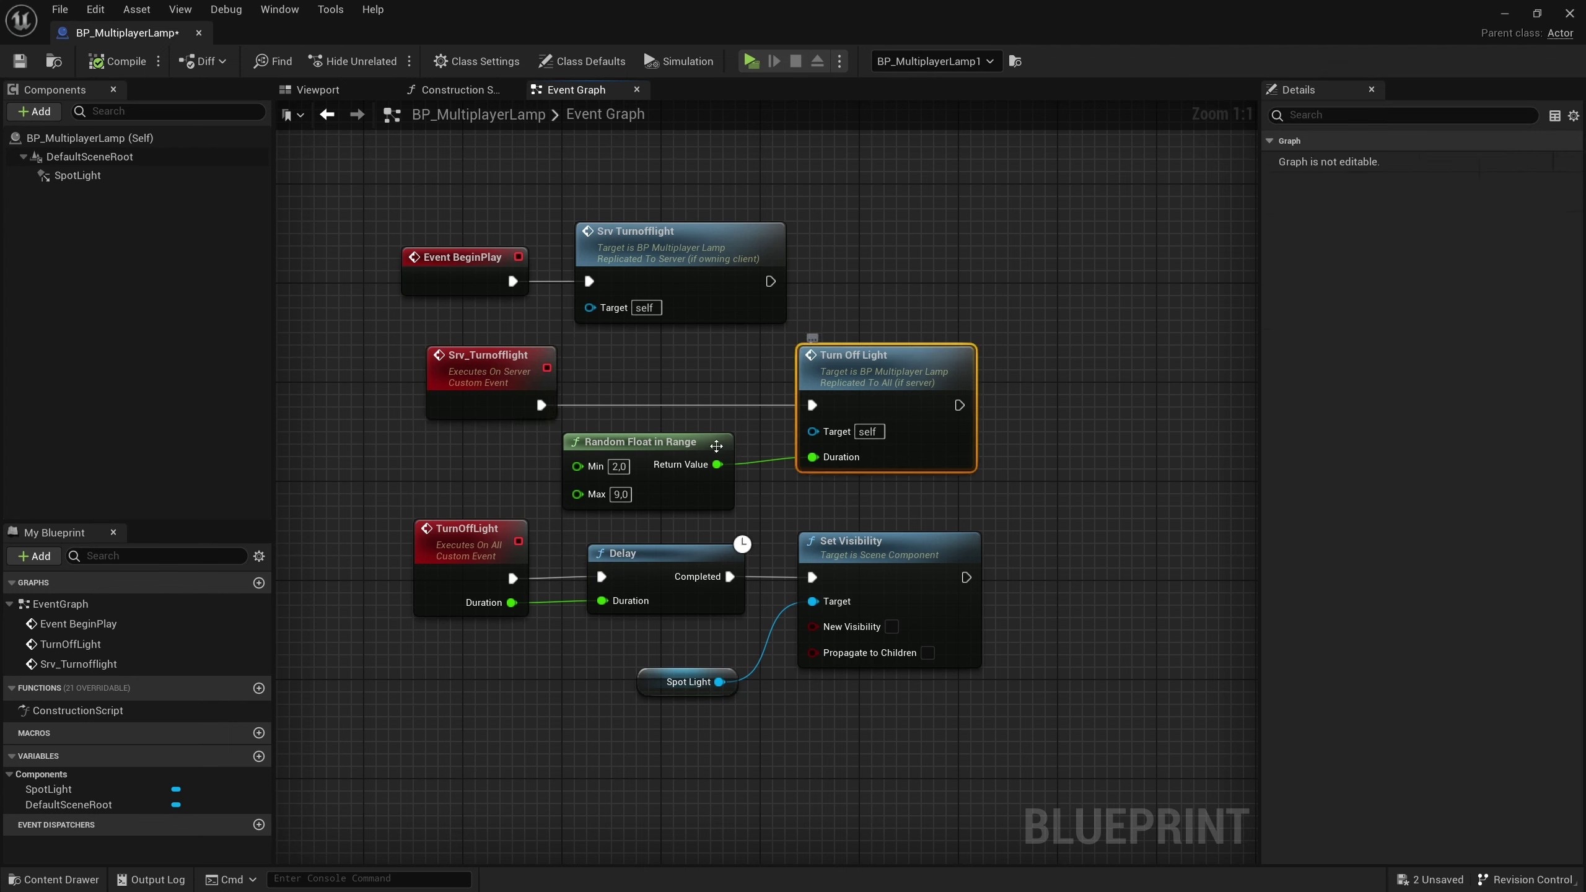
left_click(438, 578)
Make the Srv_Turnofflight server event Reliable.
left_click_drag(374, 514, 1038, 747)
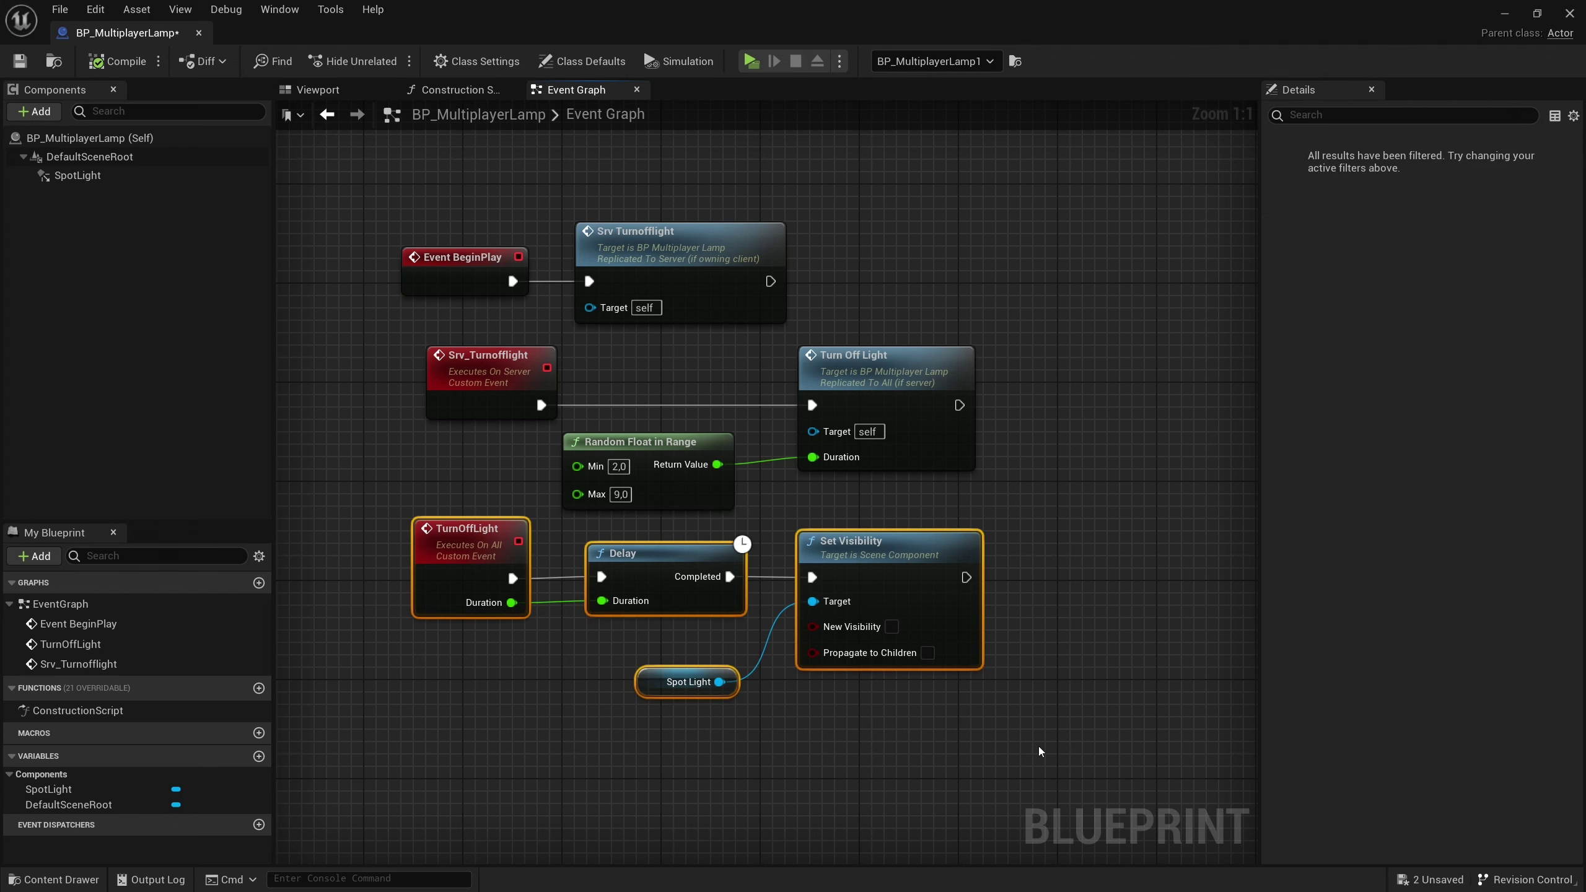
left_click(1038, 746)
left_click(482, 354)
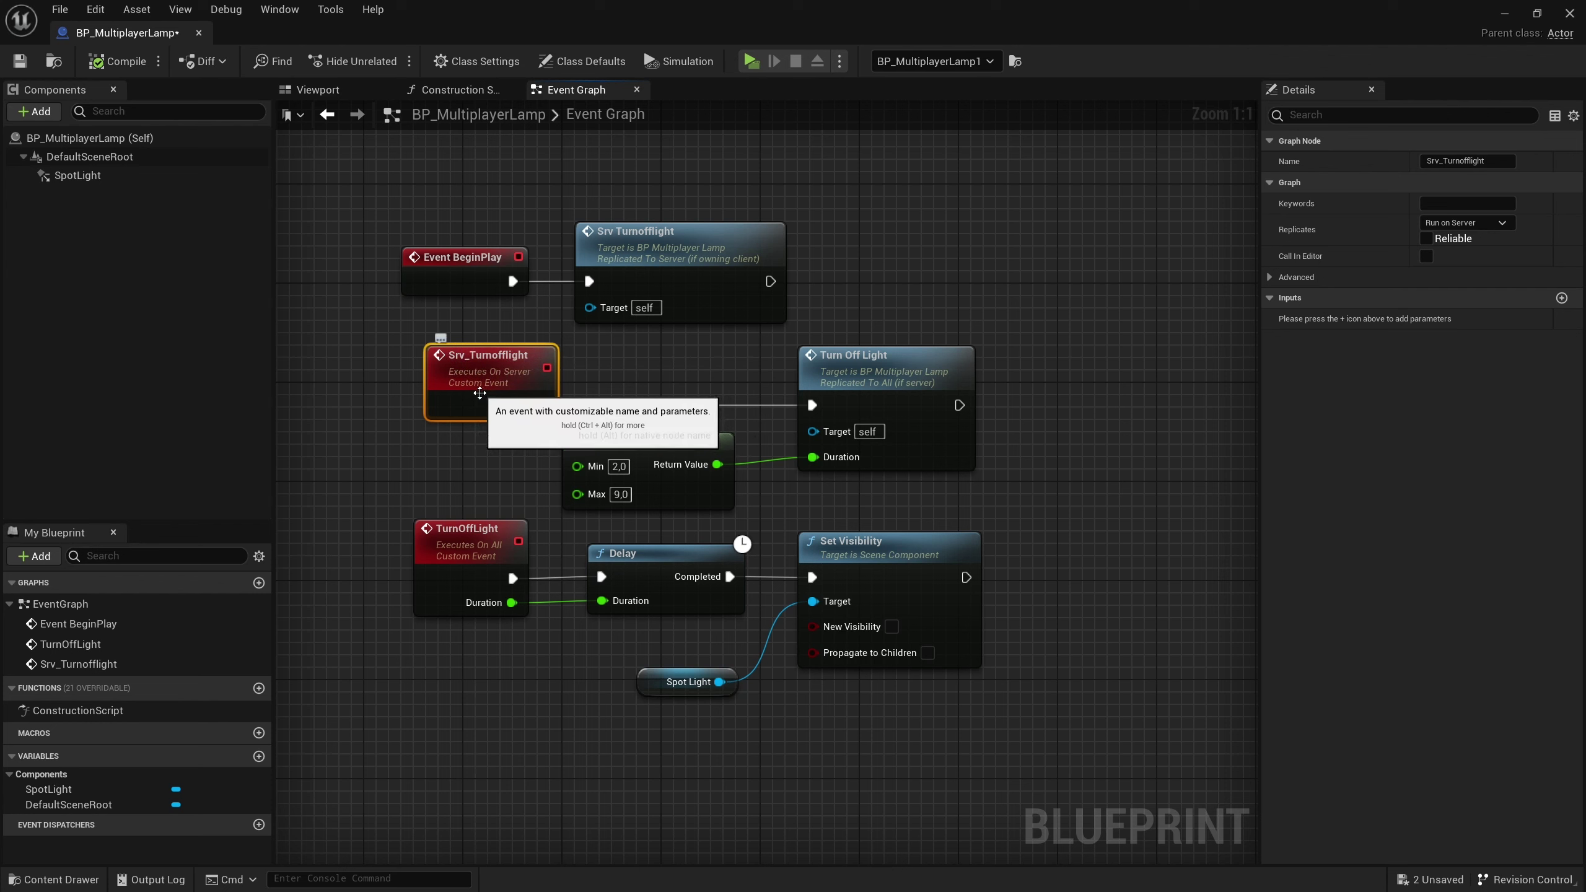
left_click(1427, 240)
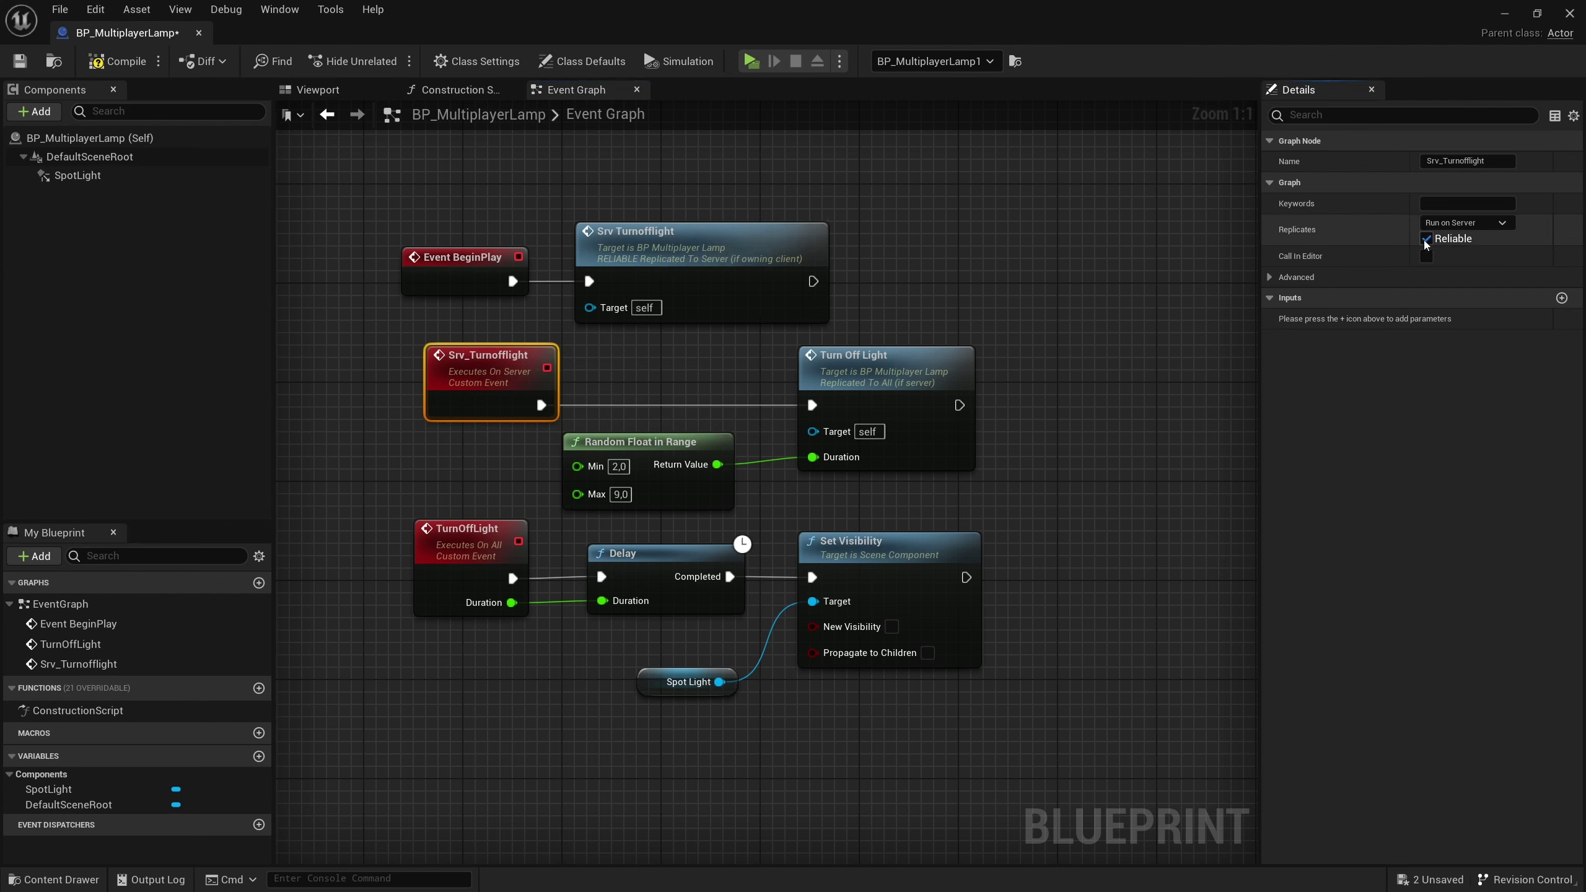
Make the TurnOffLight multicast event Reliable and compile the blueprint.
left_click(474, 531)
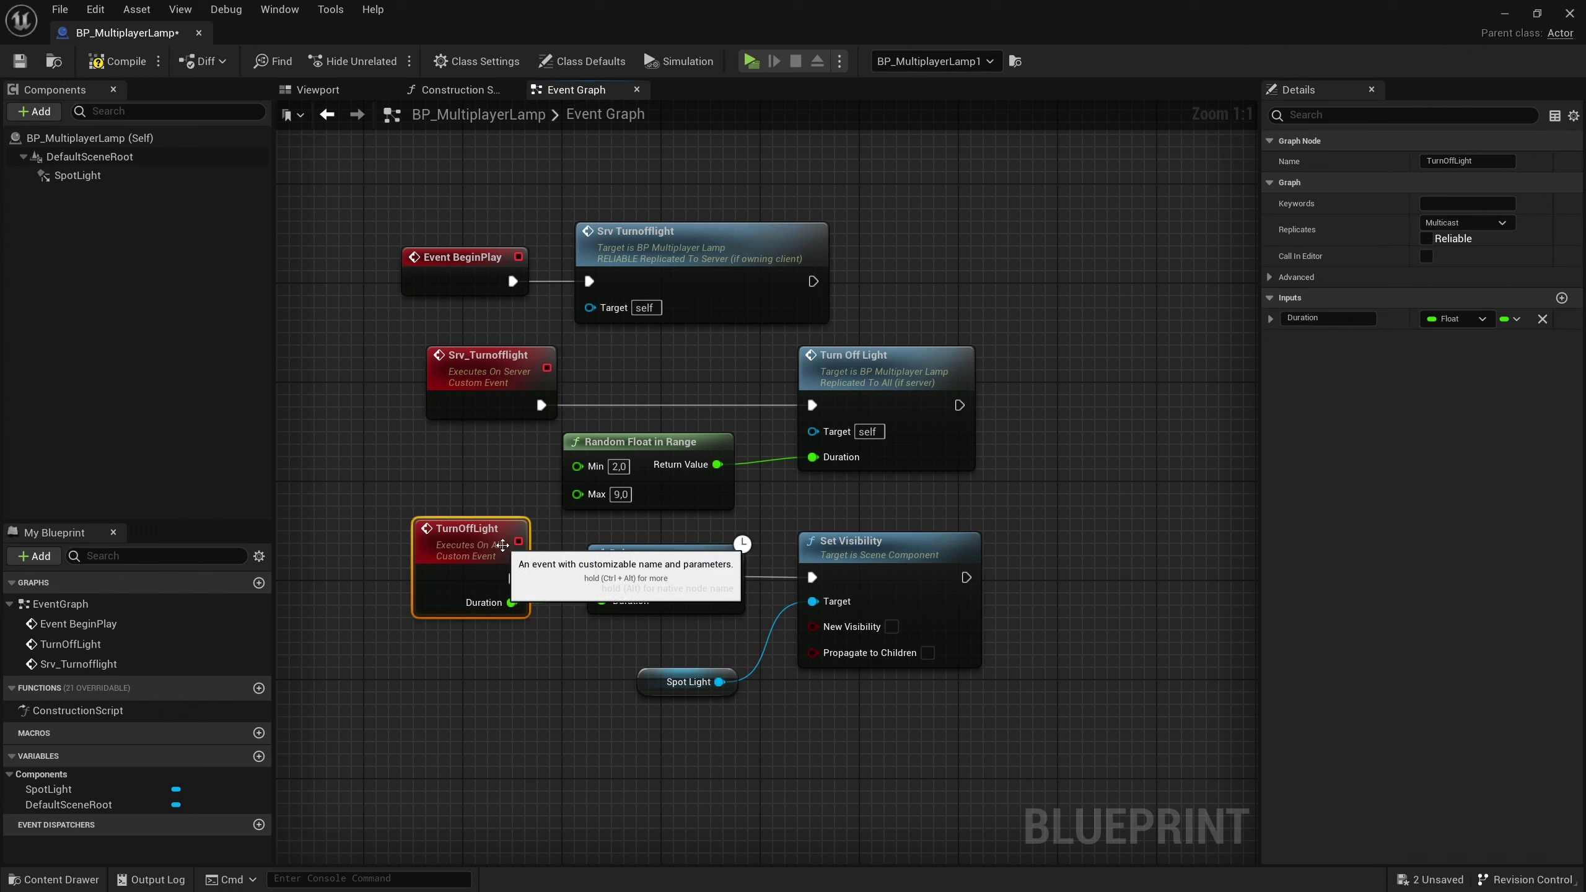
left_click(1447, 240)
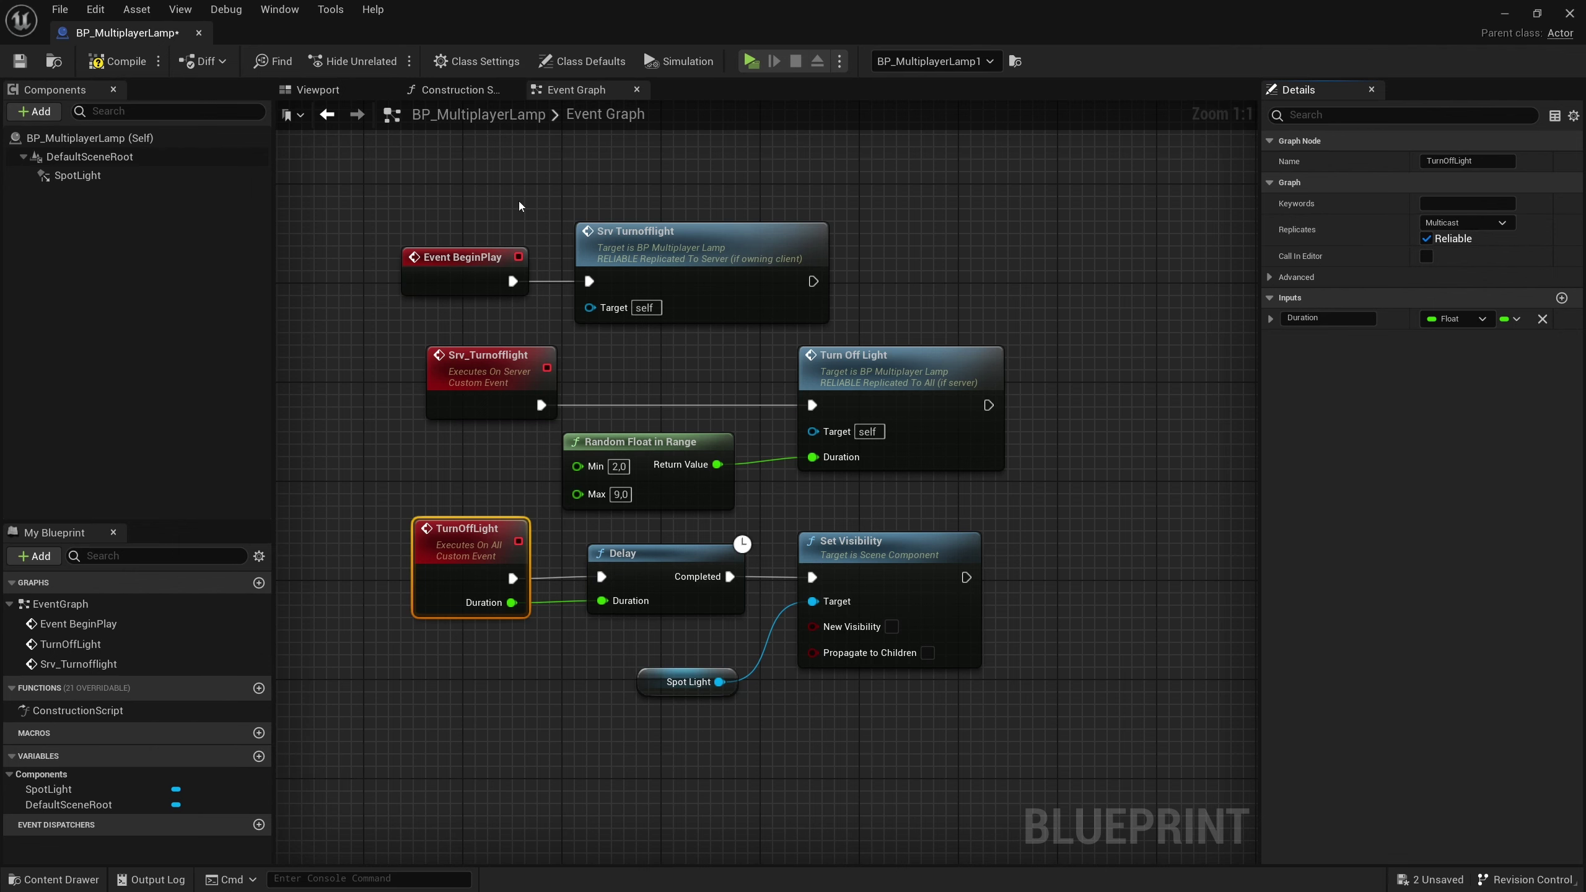
left_click(91, 52)
Save the blueprint, then add Boolean variable bIsLightOn with its default value ticked true.
left_click(19, 60)
right_click_drag(524, 749, 537, 631)
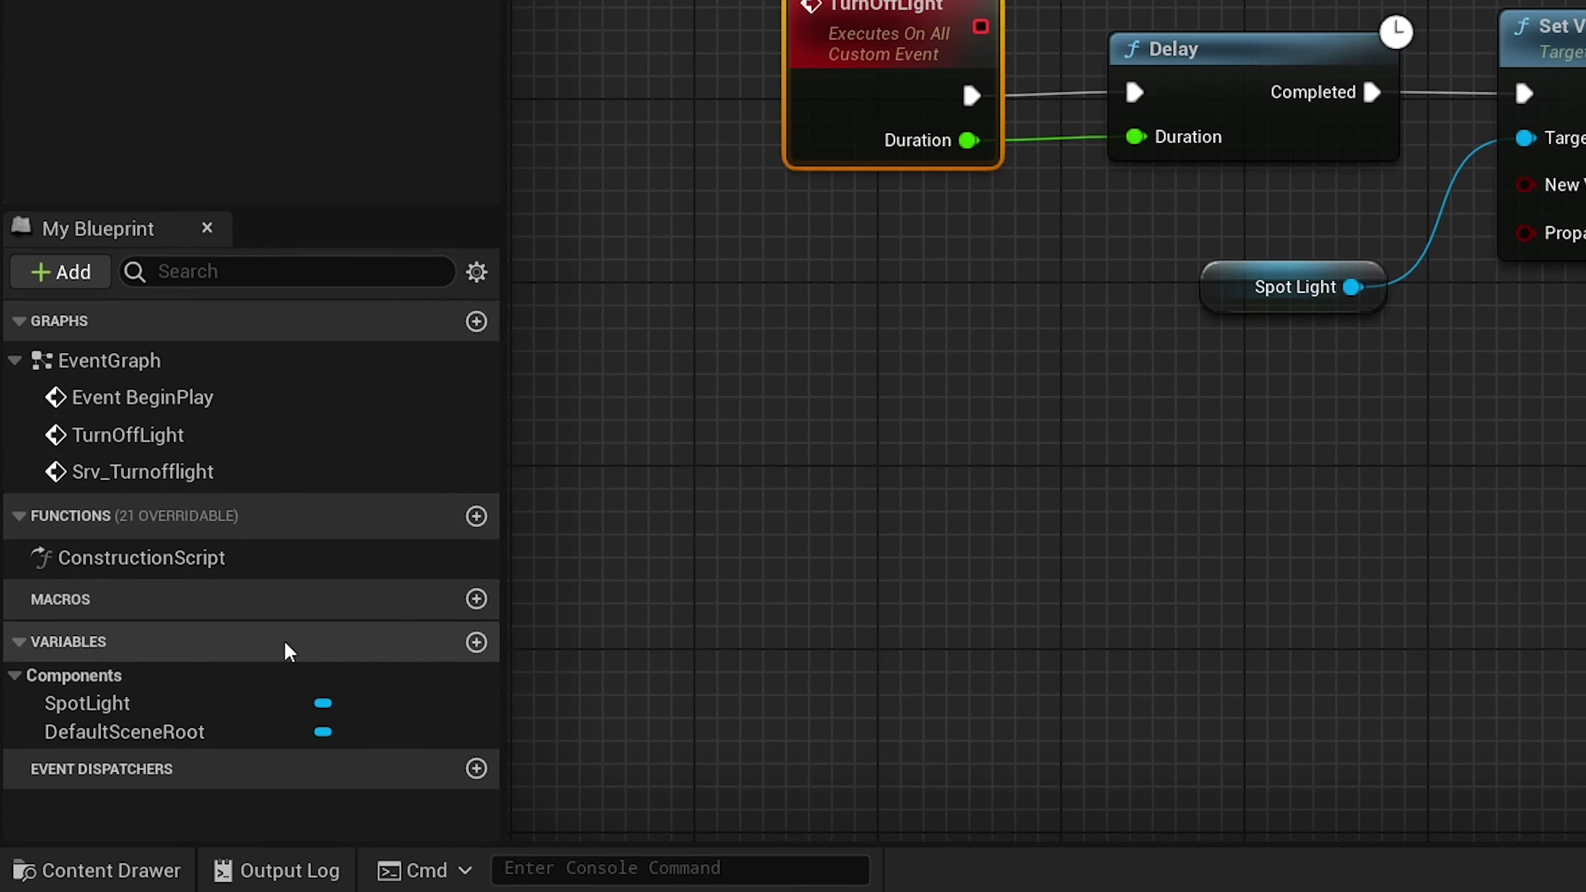
left_click(475, 650)
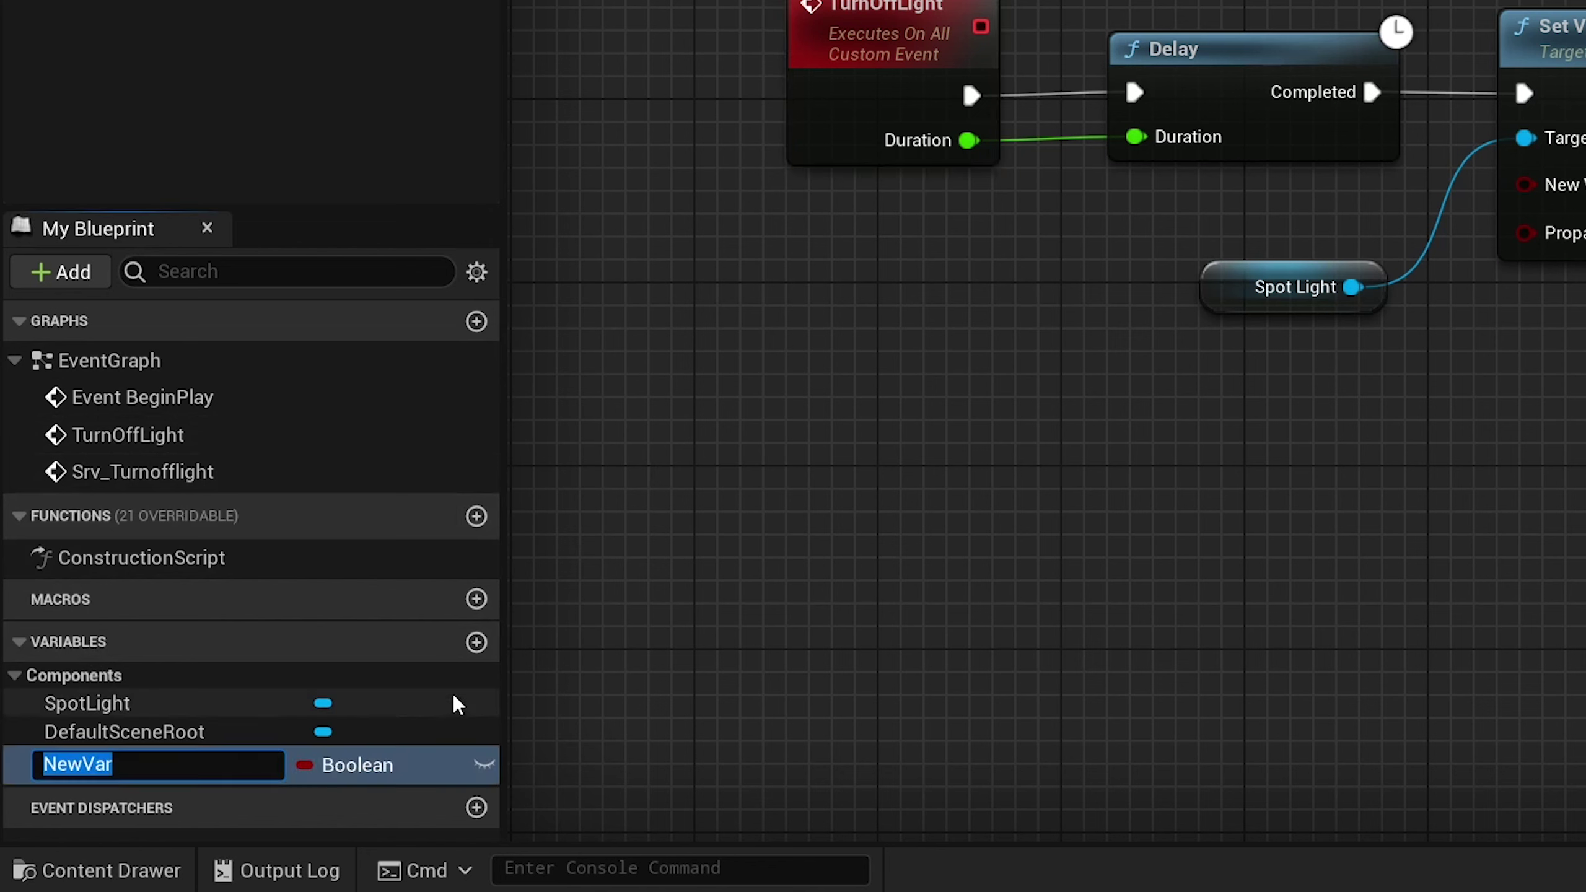
type("bv")
key("BackSpace")
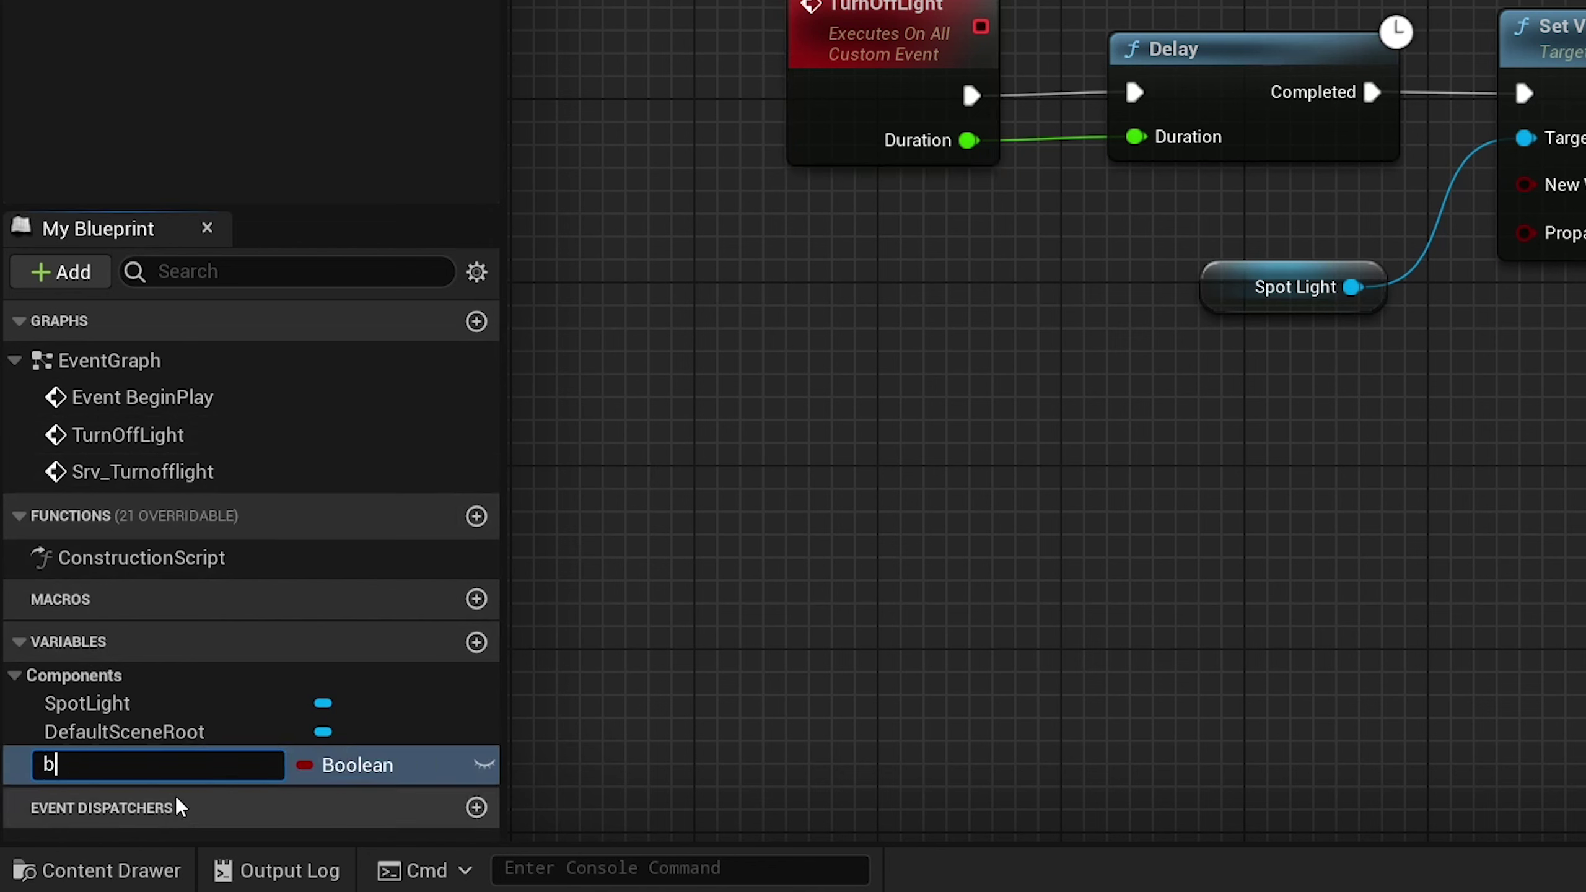
key("BackSpace")
type("bL")
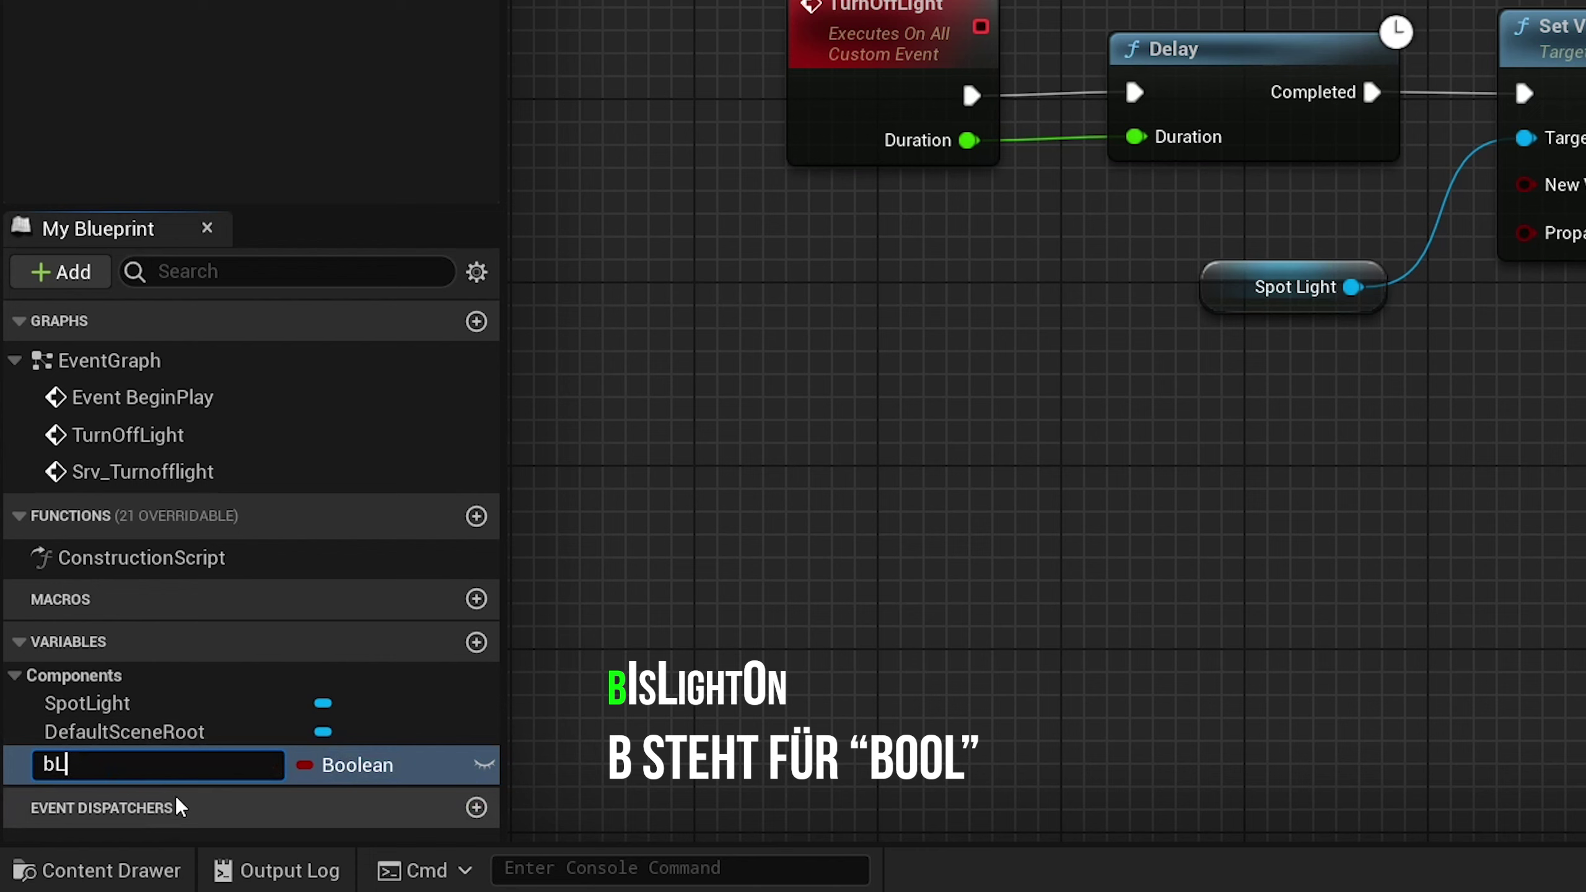
type("ightIsOn")
key("BackSpace")
key("BackSpace")
key("BackSpace")
key("BackSpace")
key("BackSpace")
key("BackSpace")
key("BackSpace")
key("BackSpace")
type("IsLight")
type("On")
key("Return")
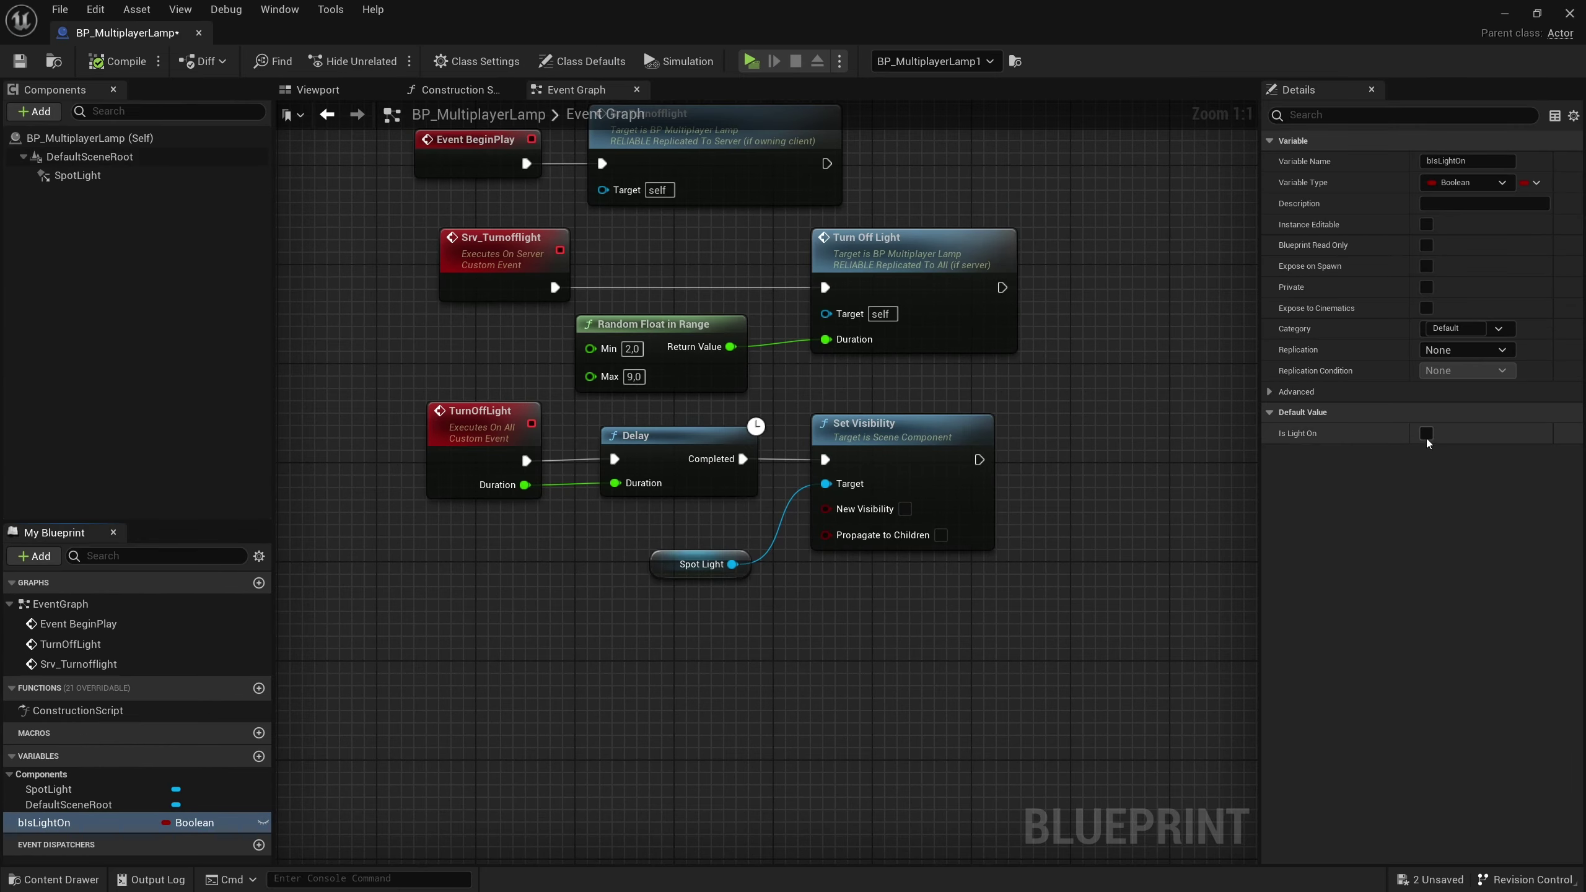
left_click(1427, 435)
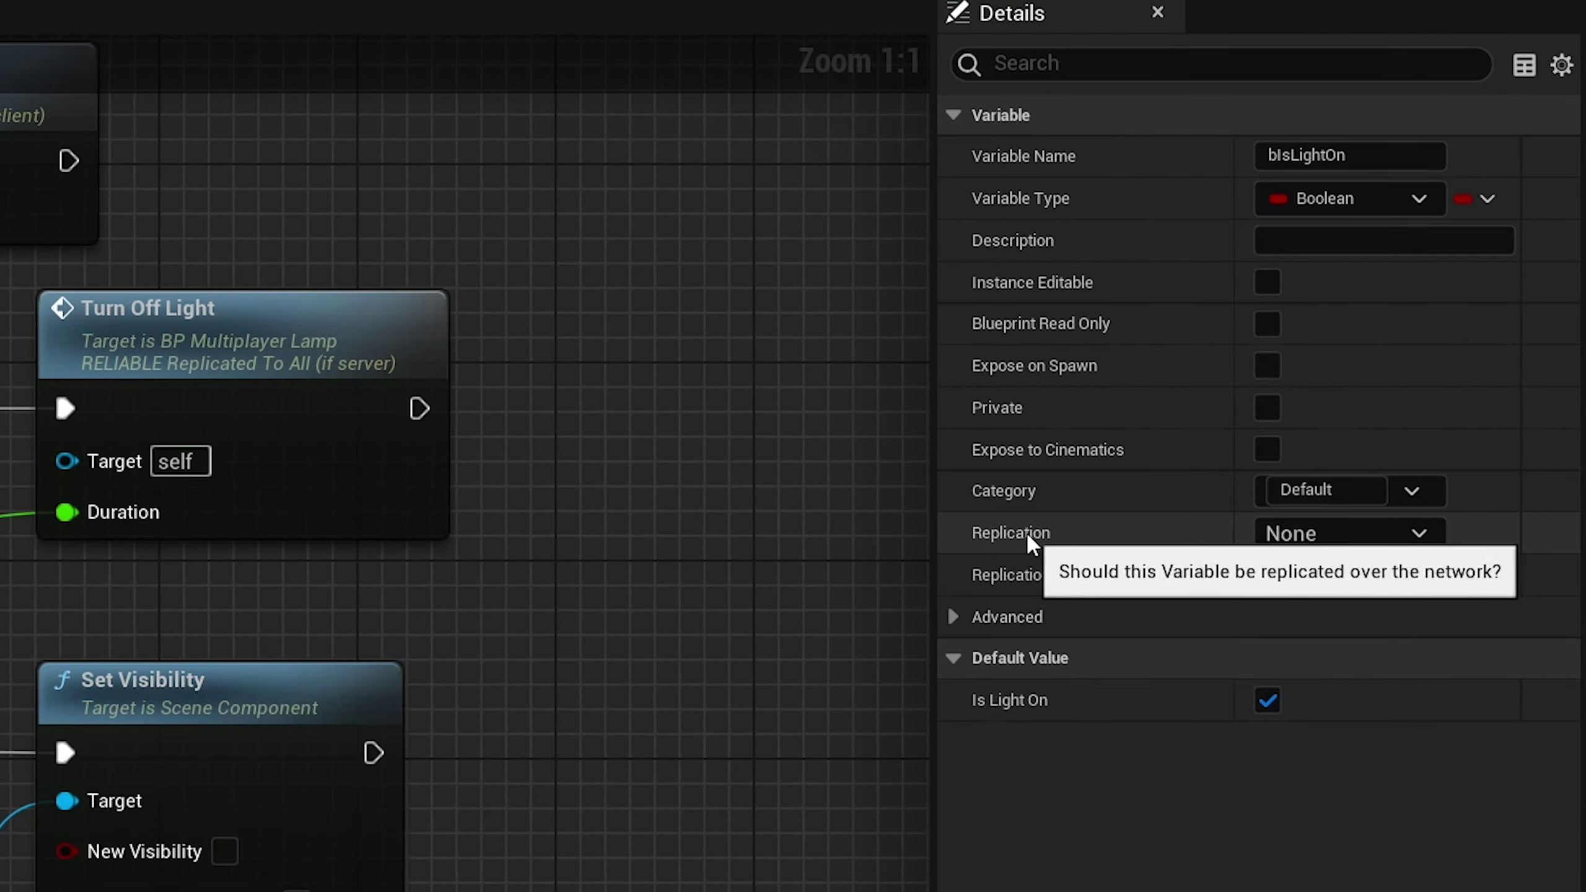
Set bIsLightOn's Replication to RepNotify, generating the OnRep_bIsLightOn function.
left_click(1246, 531)
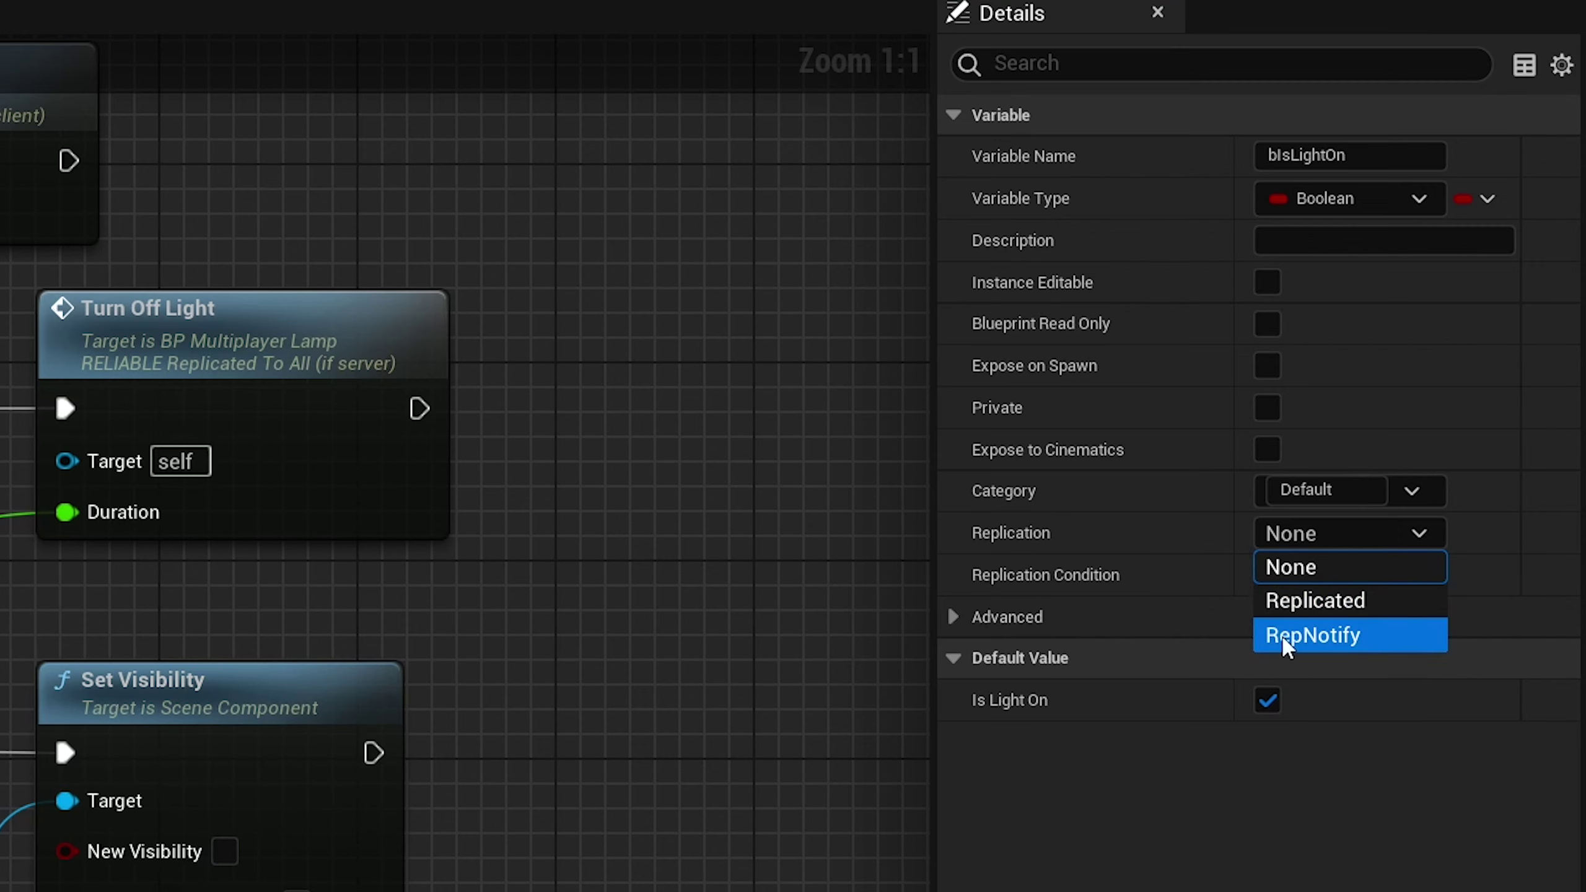
left_click(1358, 635)
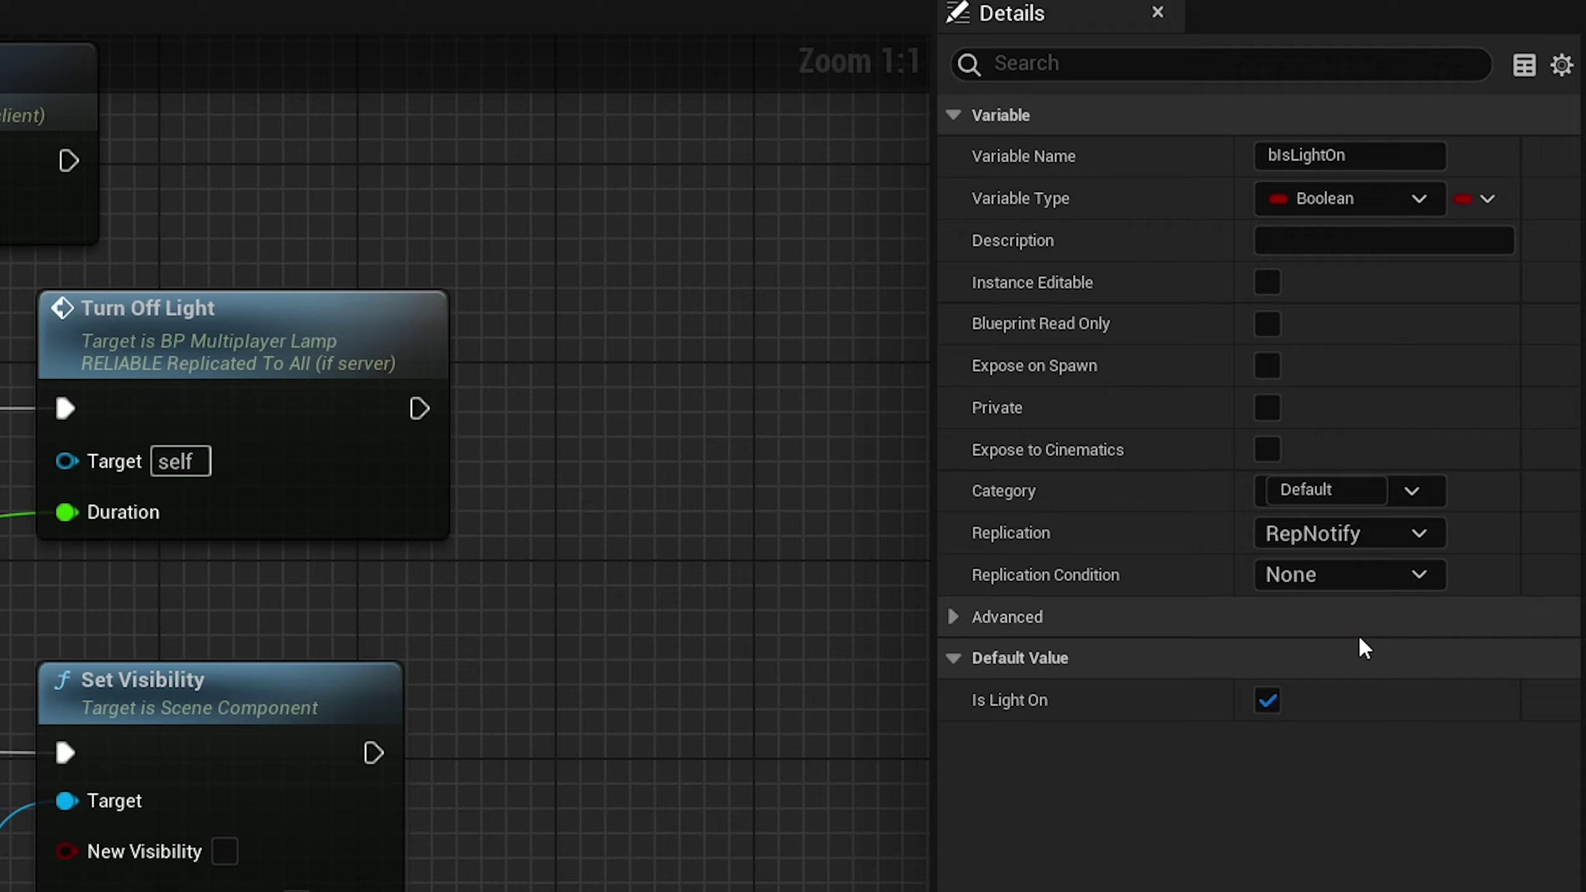
scroll(165, 767, "down", 1)
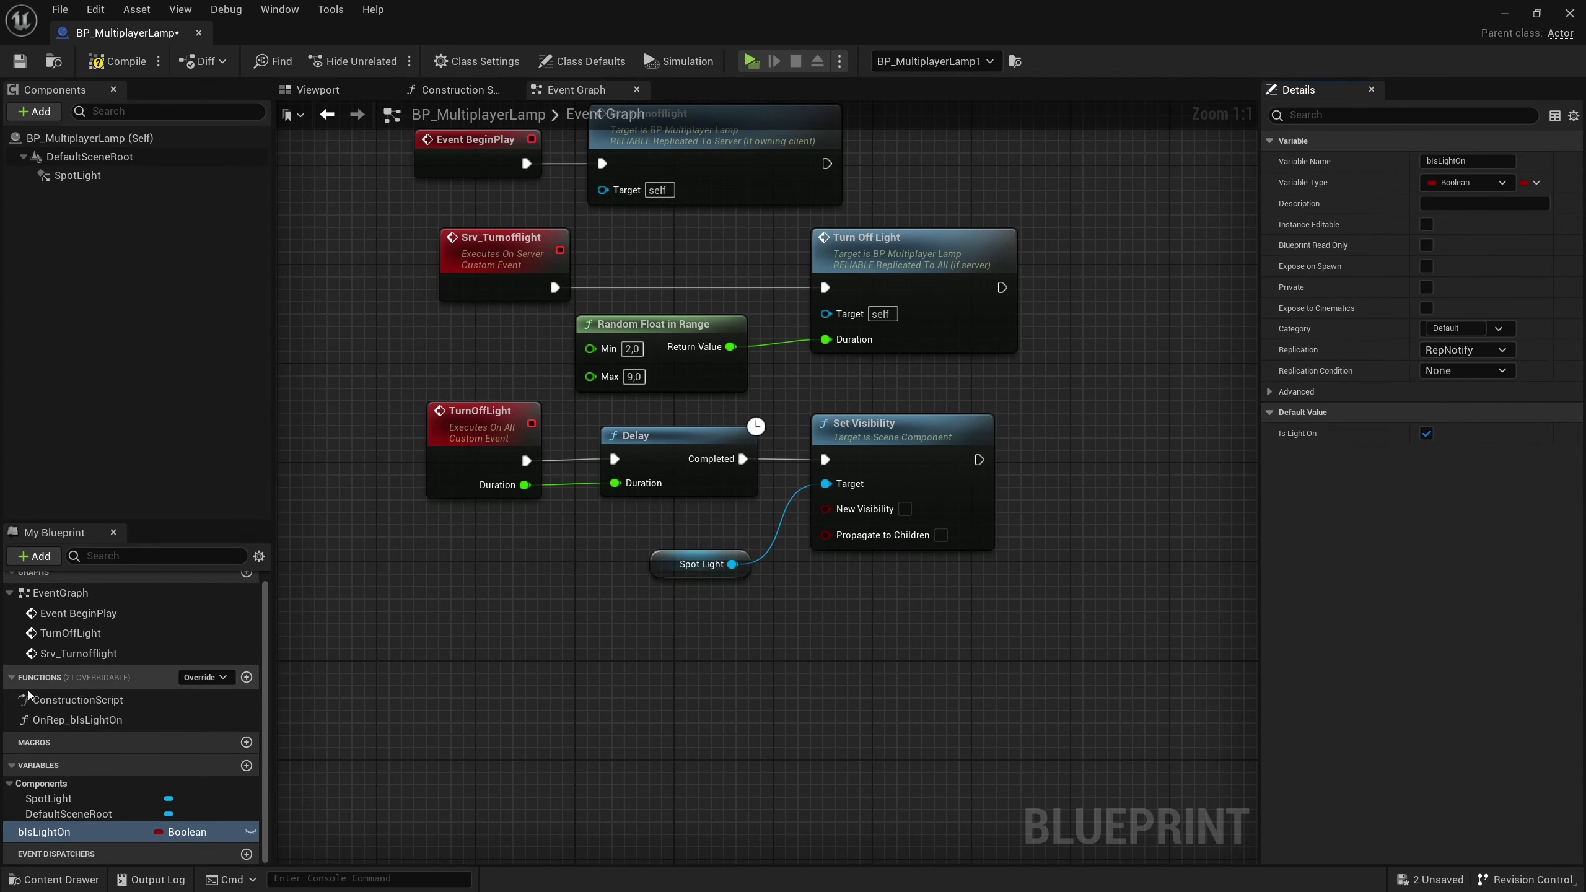
left_click(40, 720)
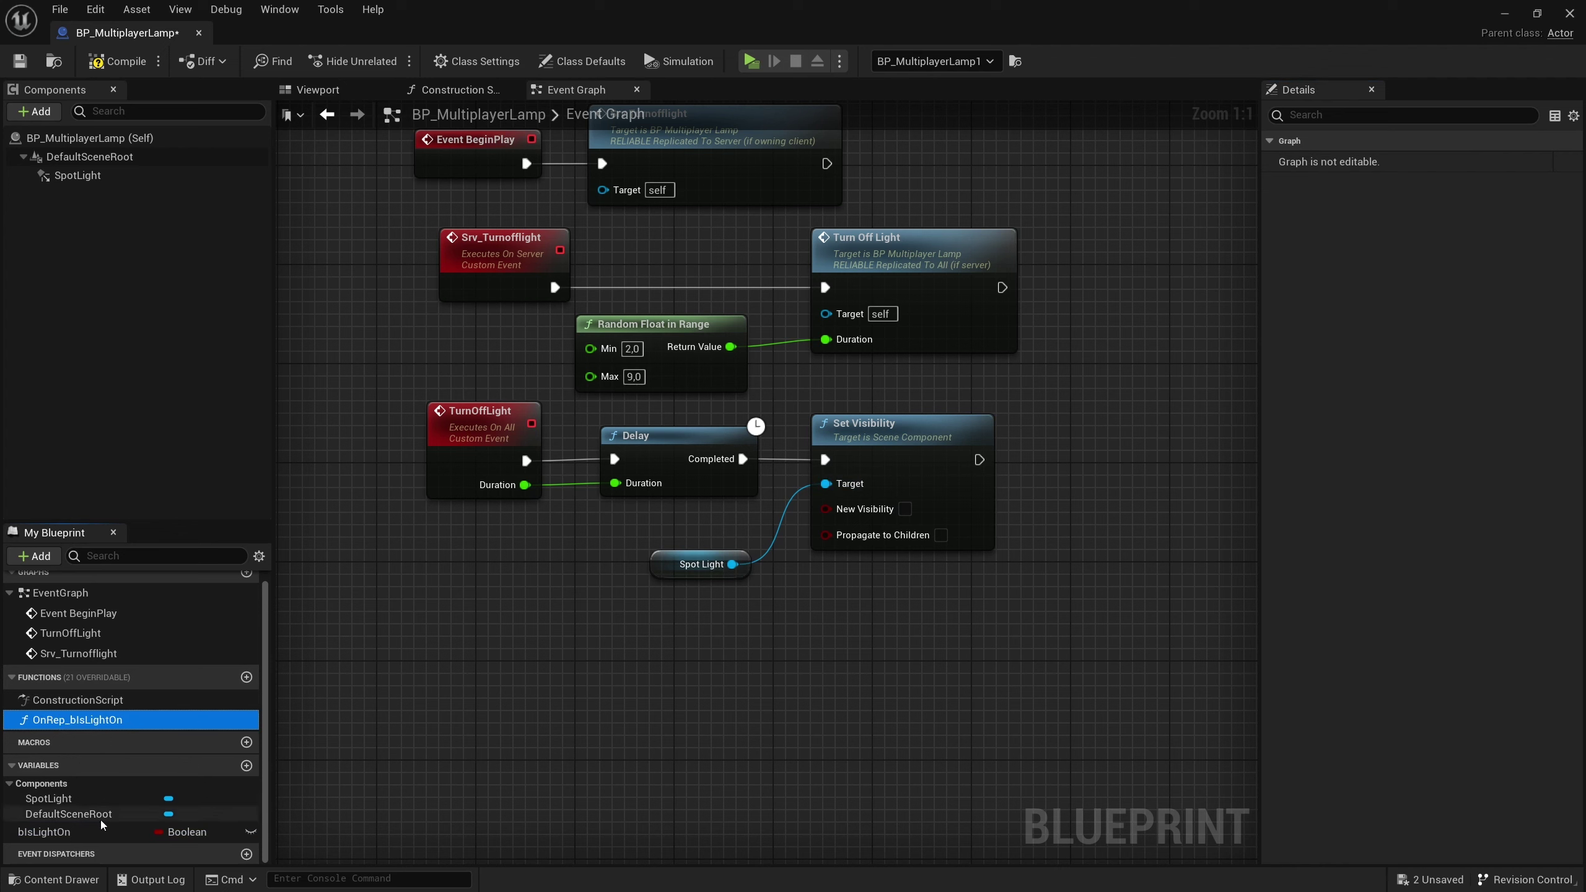
left_click(84, 833)
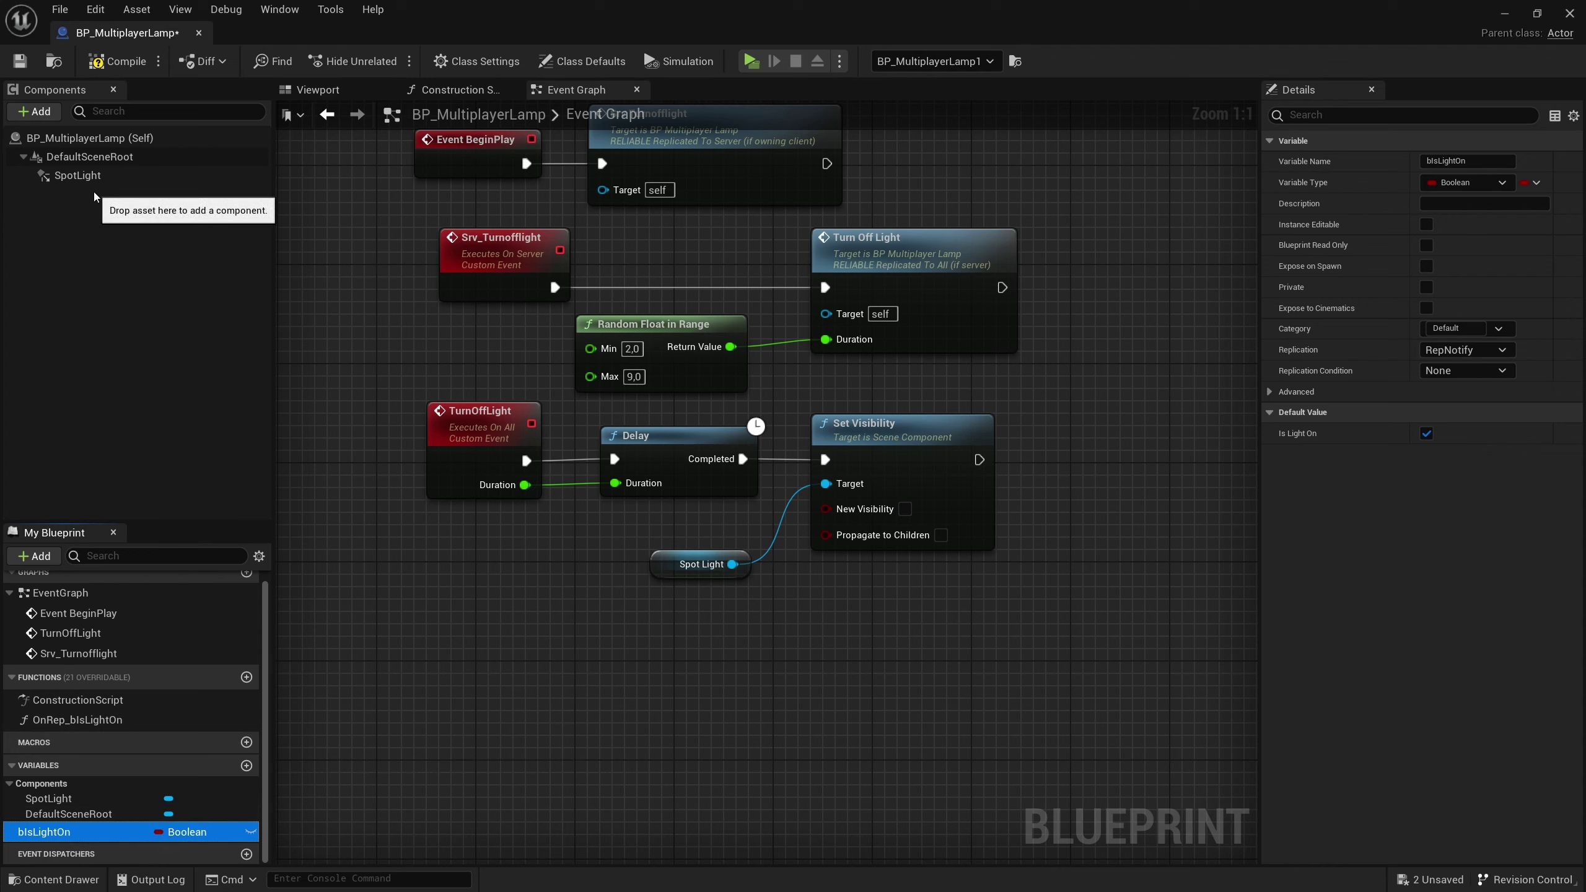
Turn off Component Replicates on the SpotLight component and recompile.
left_click(76, 176)
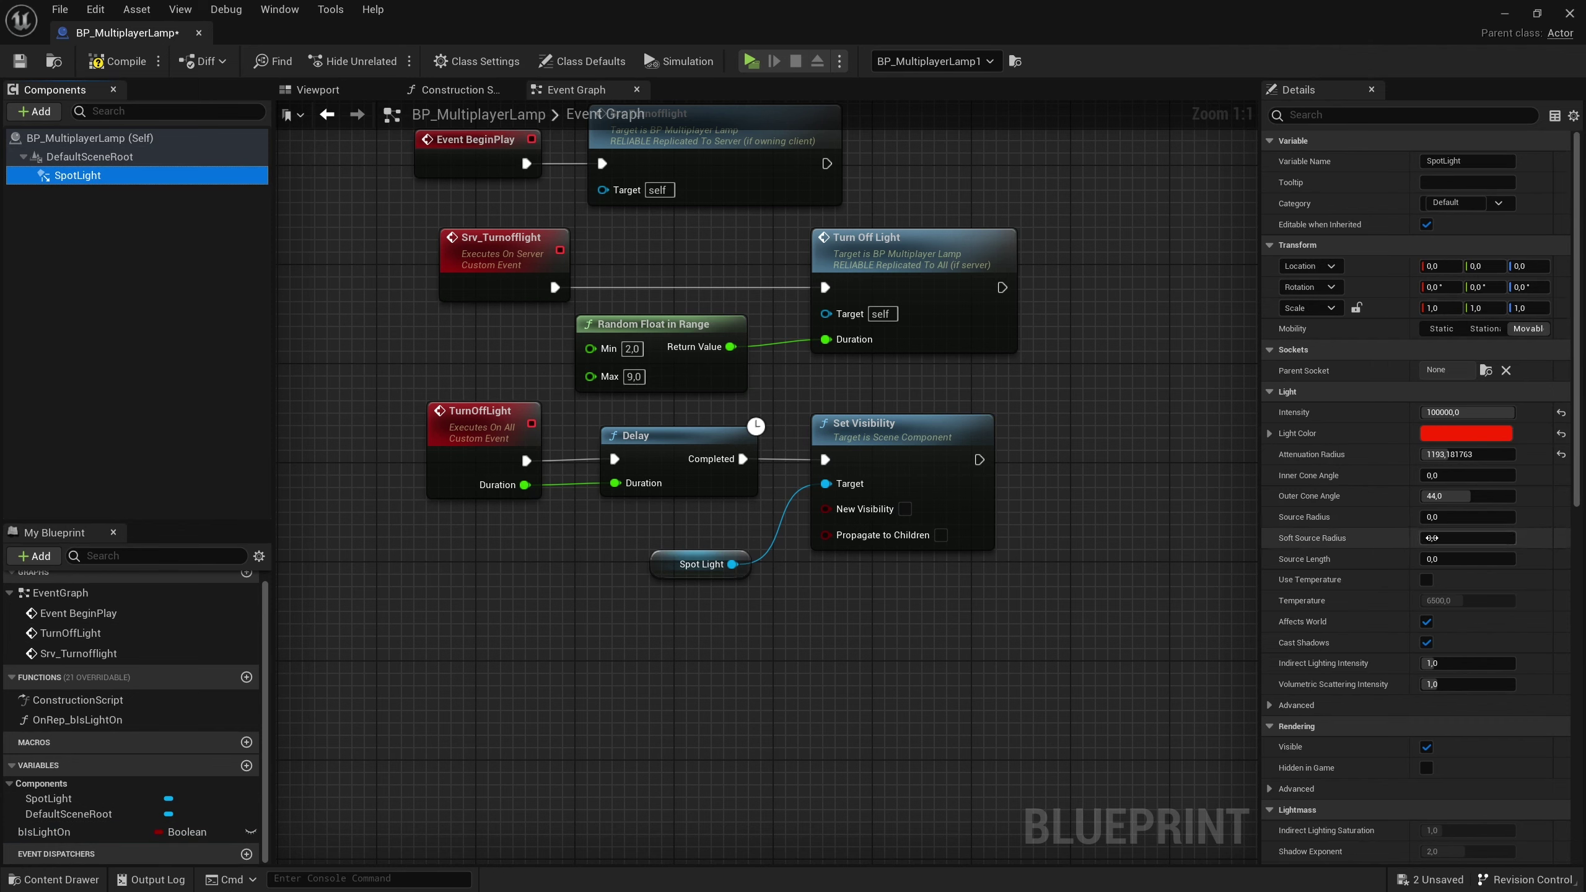
scroll(1417, 608, "down", 2)
scroll(1416, 618, "down", 5)
scroll(1417, 617, "down", 4)
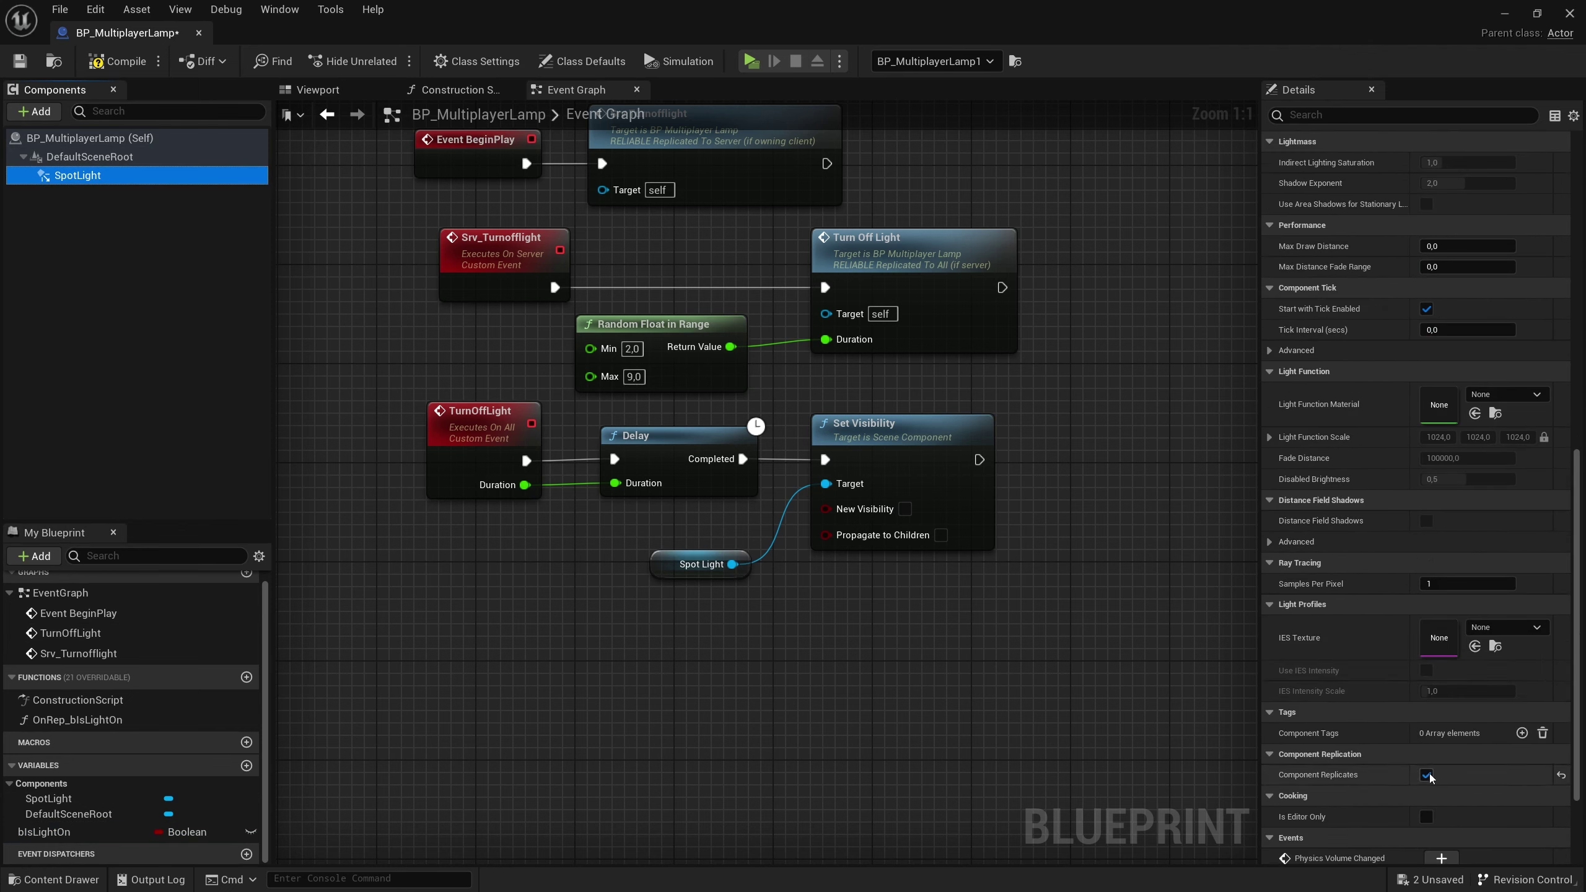
left_click(129, 60)
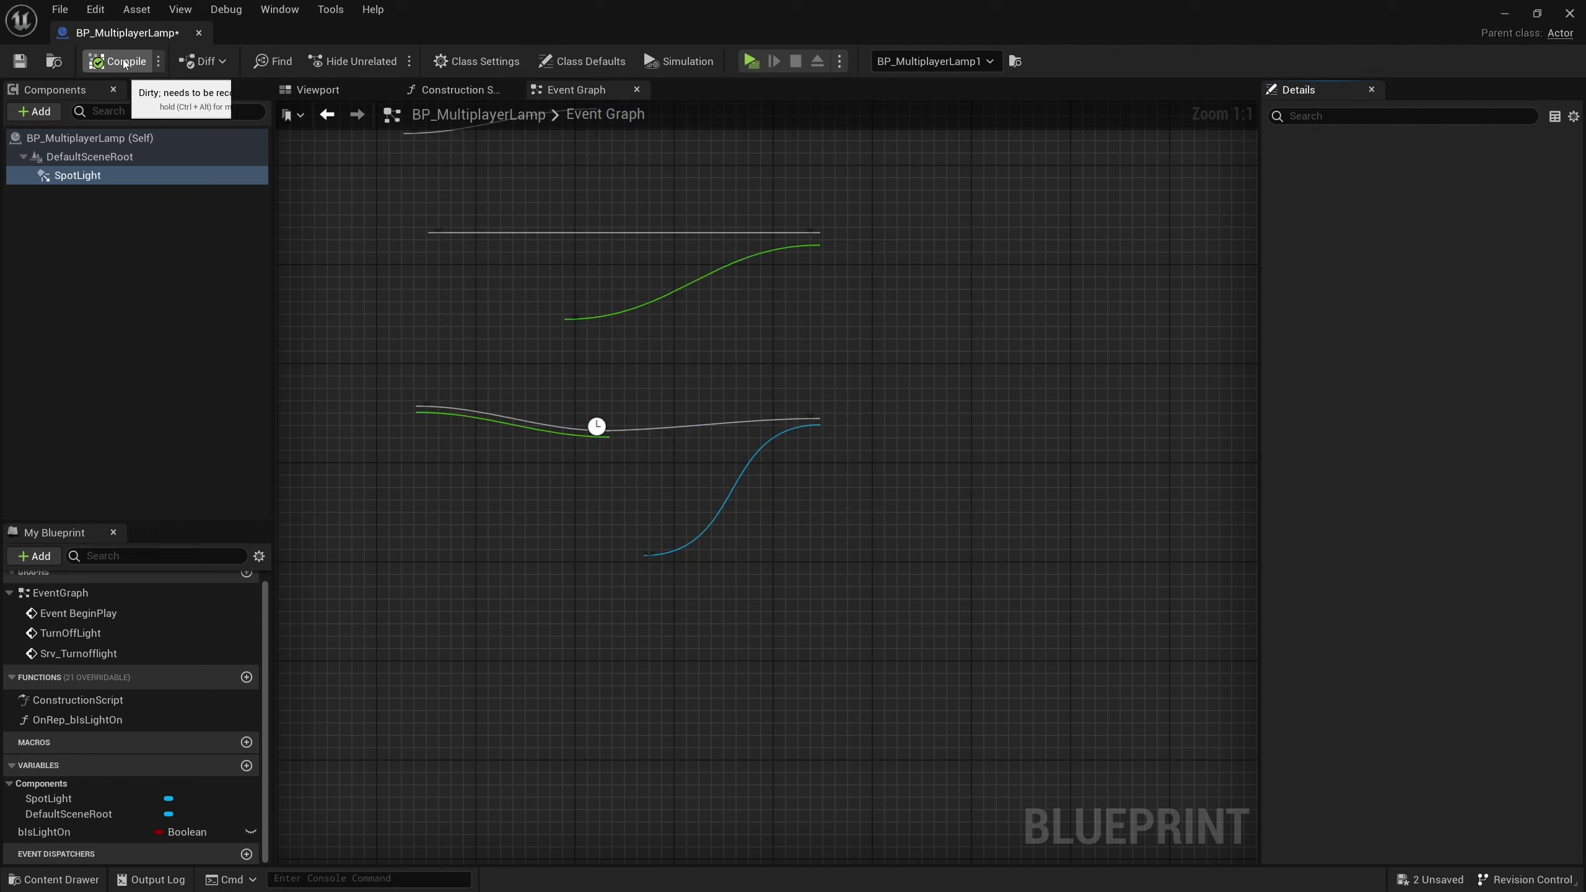
Delete the old turn-off nodes, including the Srv Turnofflight call, leaving only Event BeginPlay.
right_click_drag(491, 636, 462, 724)
left_click_drag(462, 723, 1001, 340)
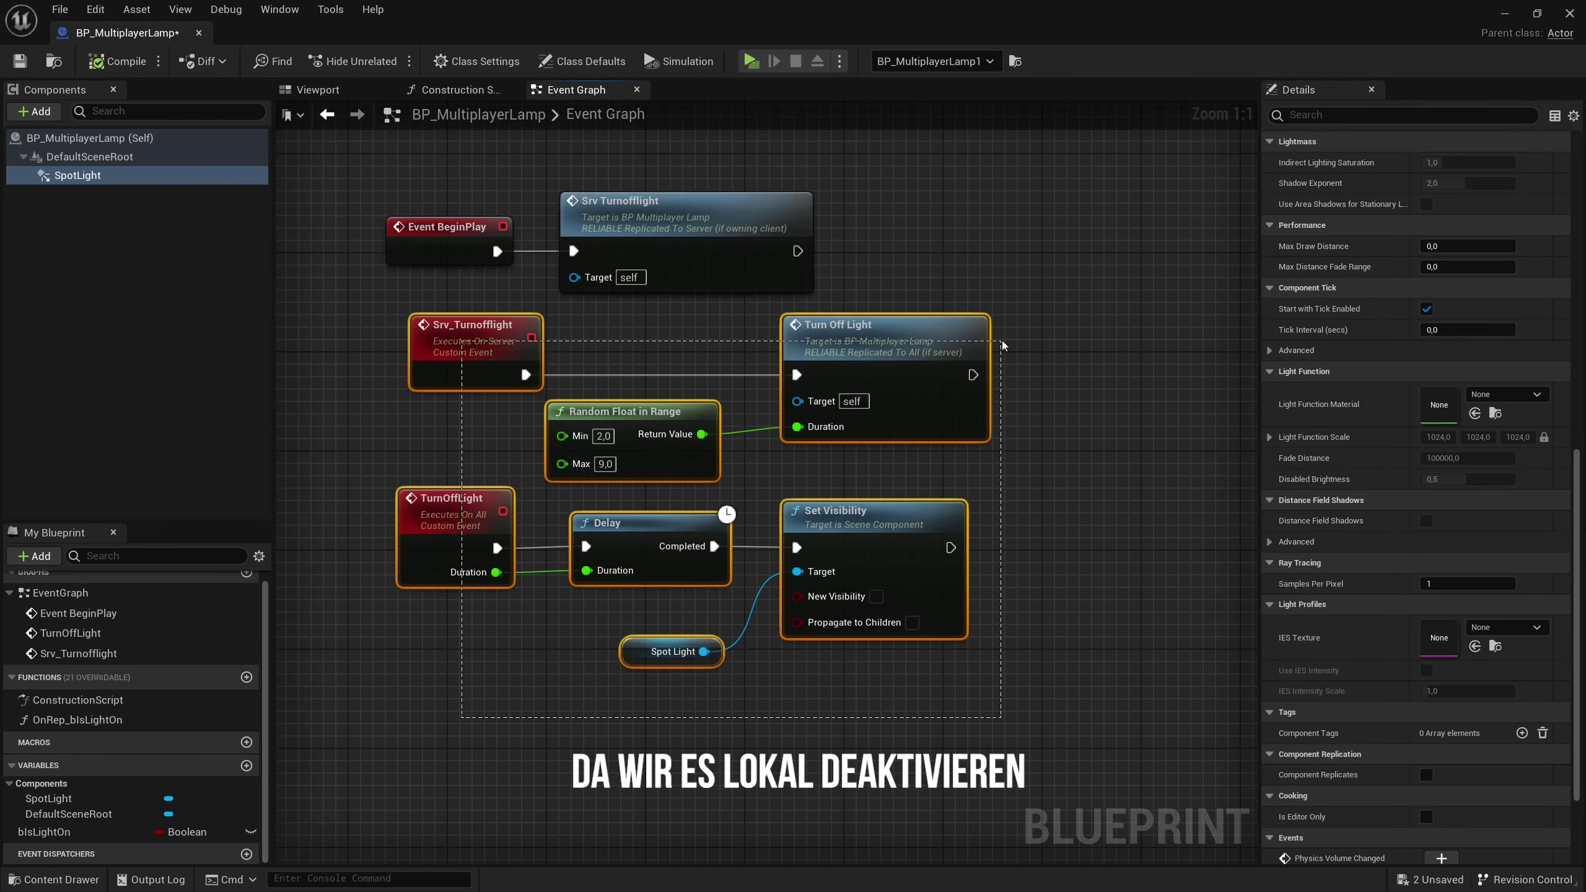
key("Delete")
left_click(605, 201)
key("Delete")
Add a Switch Has Authority node after Event BeginPlay.
right_click_drag(372, 448, 381, 548)
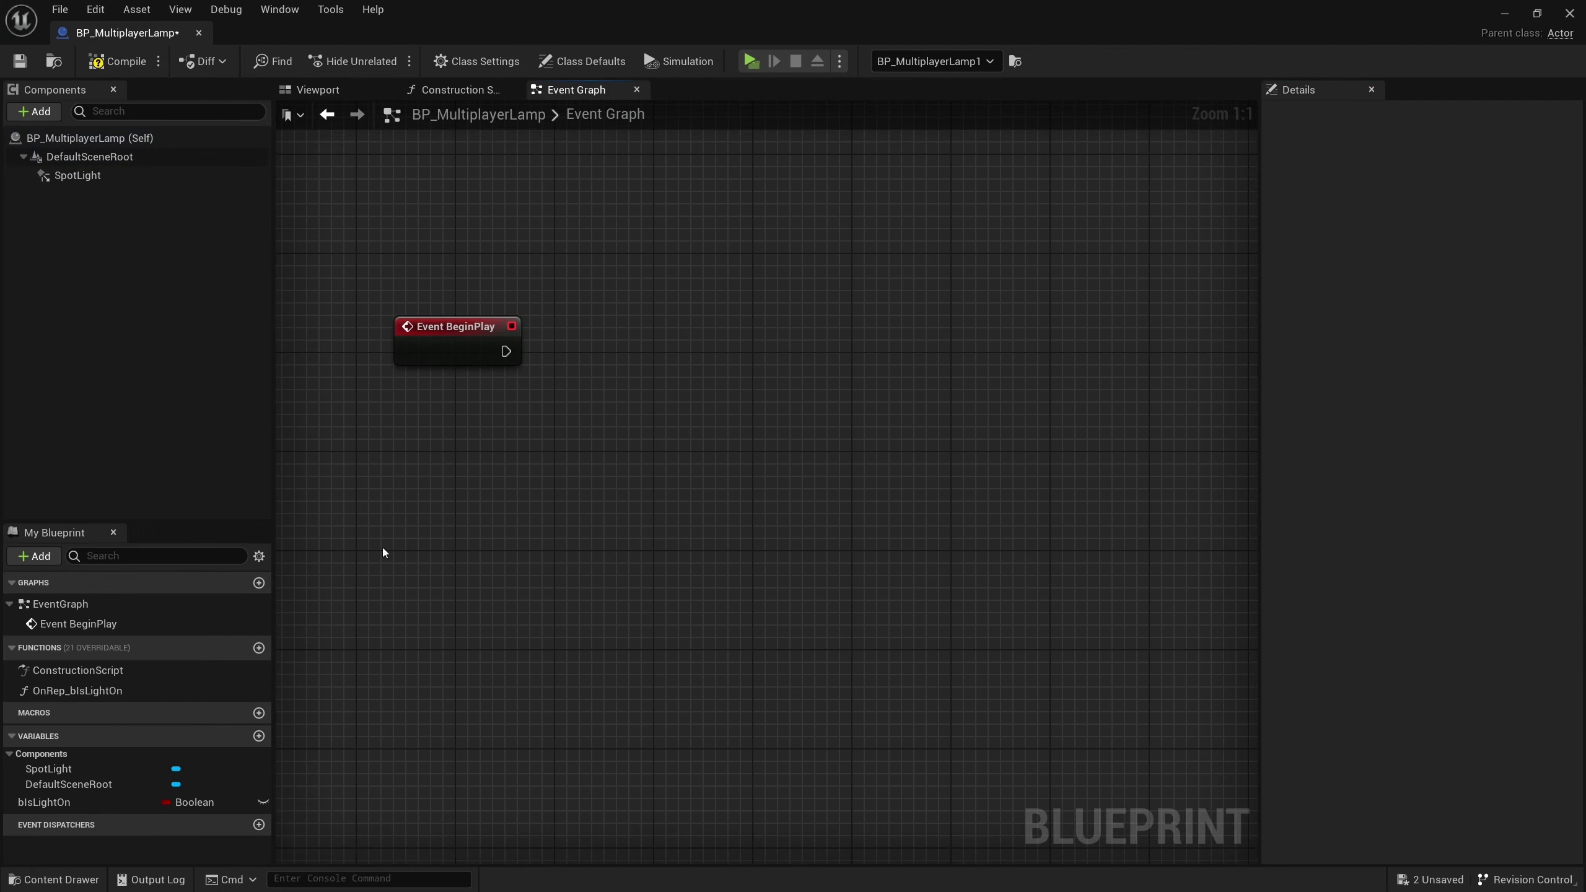
left_click(470, 334)
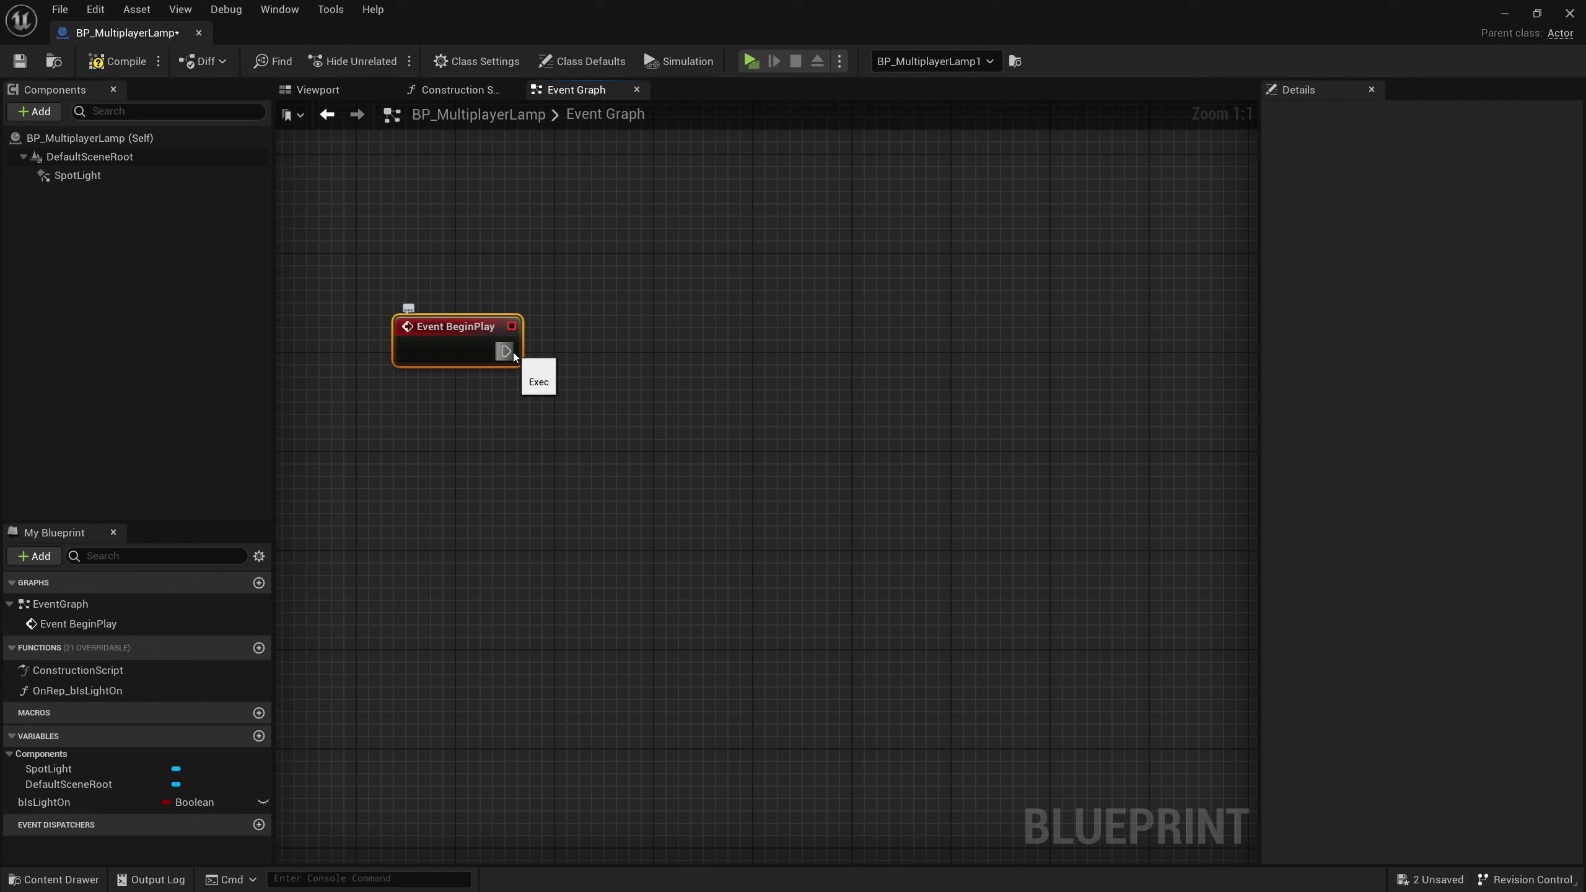
left_click_drag(513, 353, 627, 354)
type("swi")
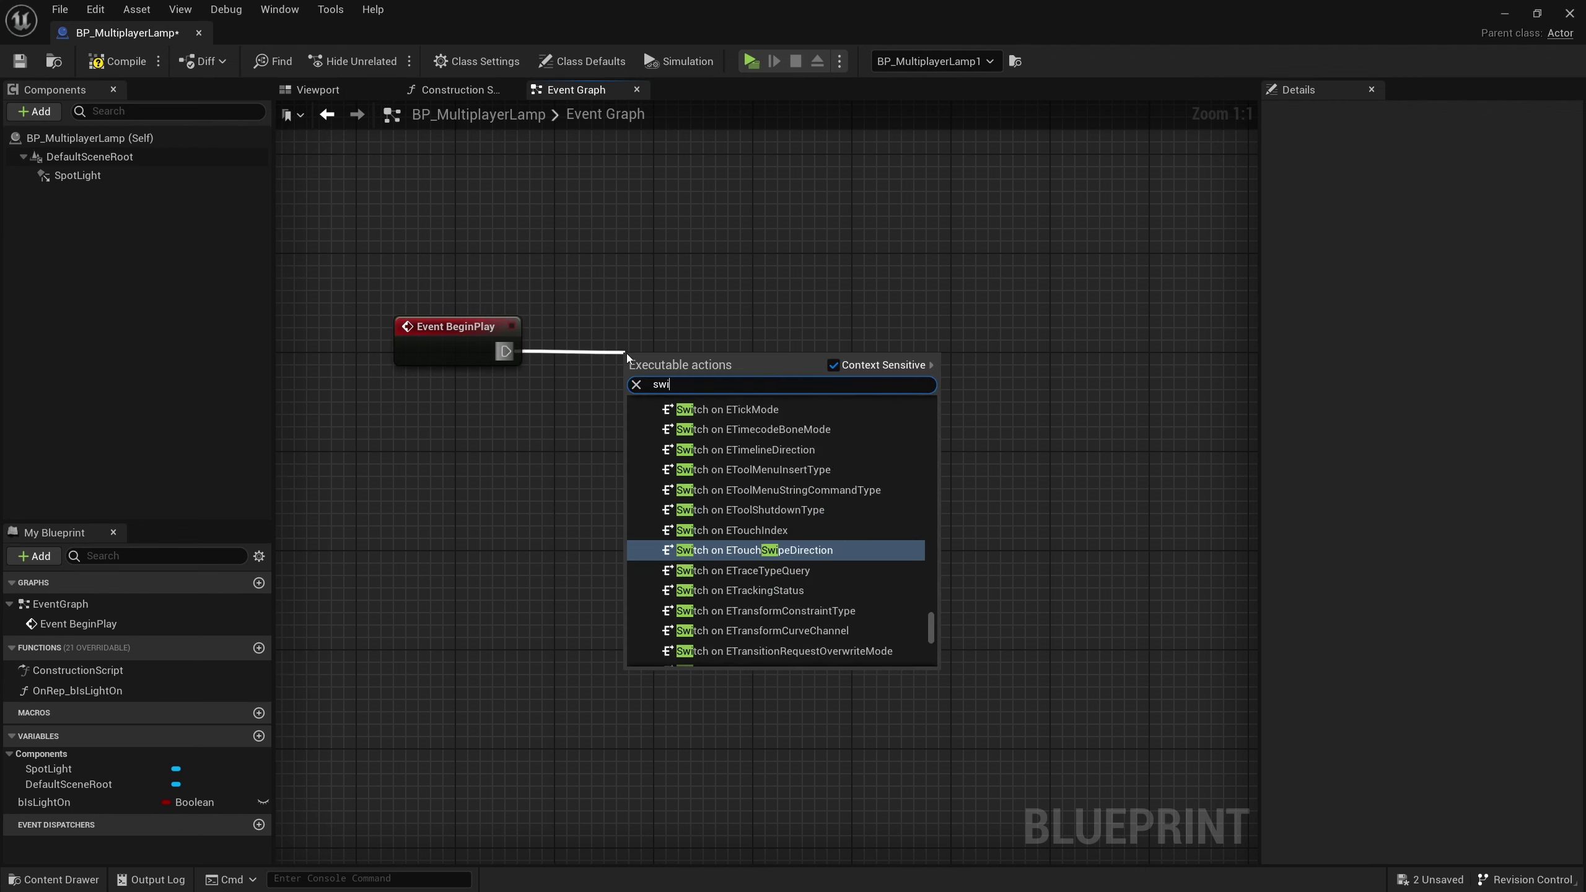
type("tch has ai")
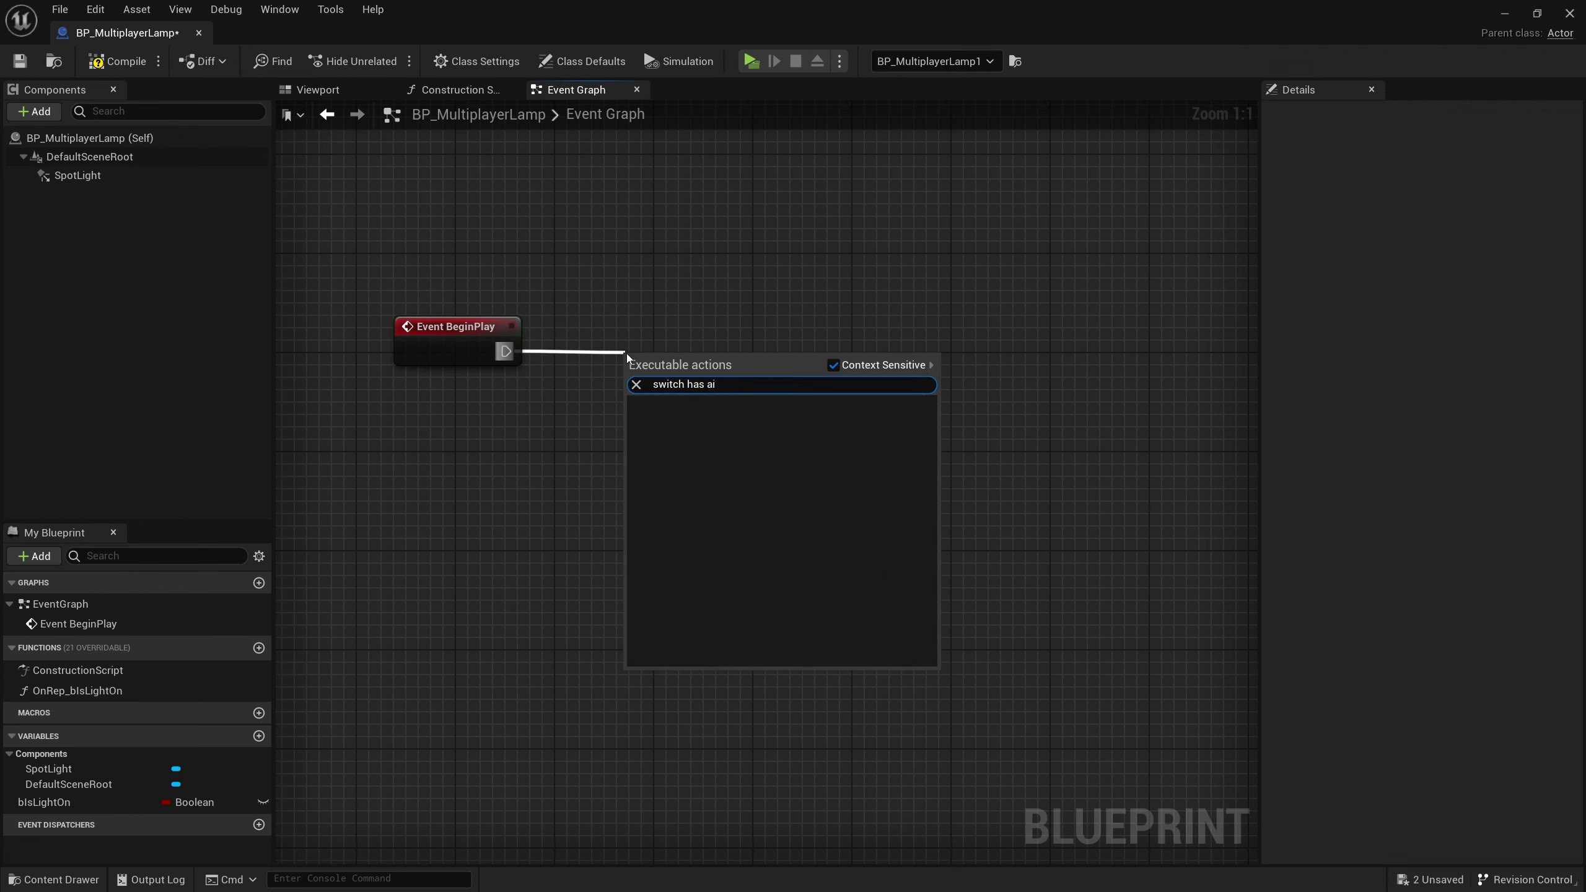
key("Return")
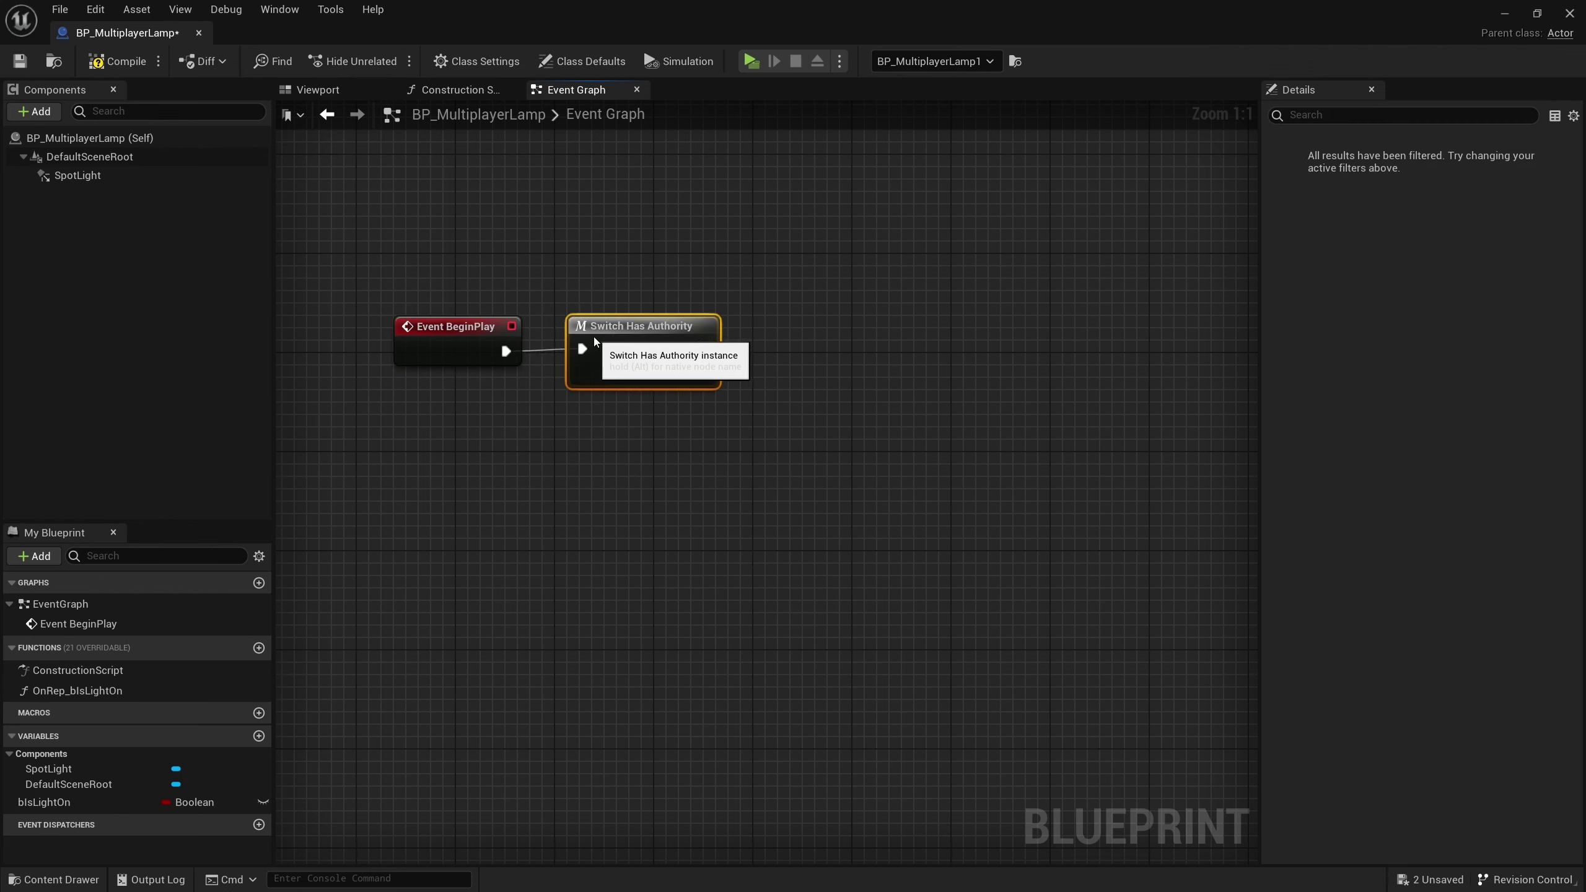
Paste a Delay node and connect it to the Authority output.
key("ctrl+v")
left_click_drag(702, 347, 825, 326)
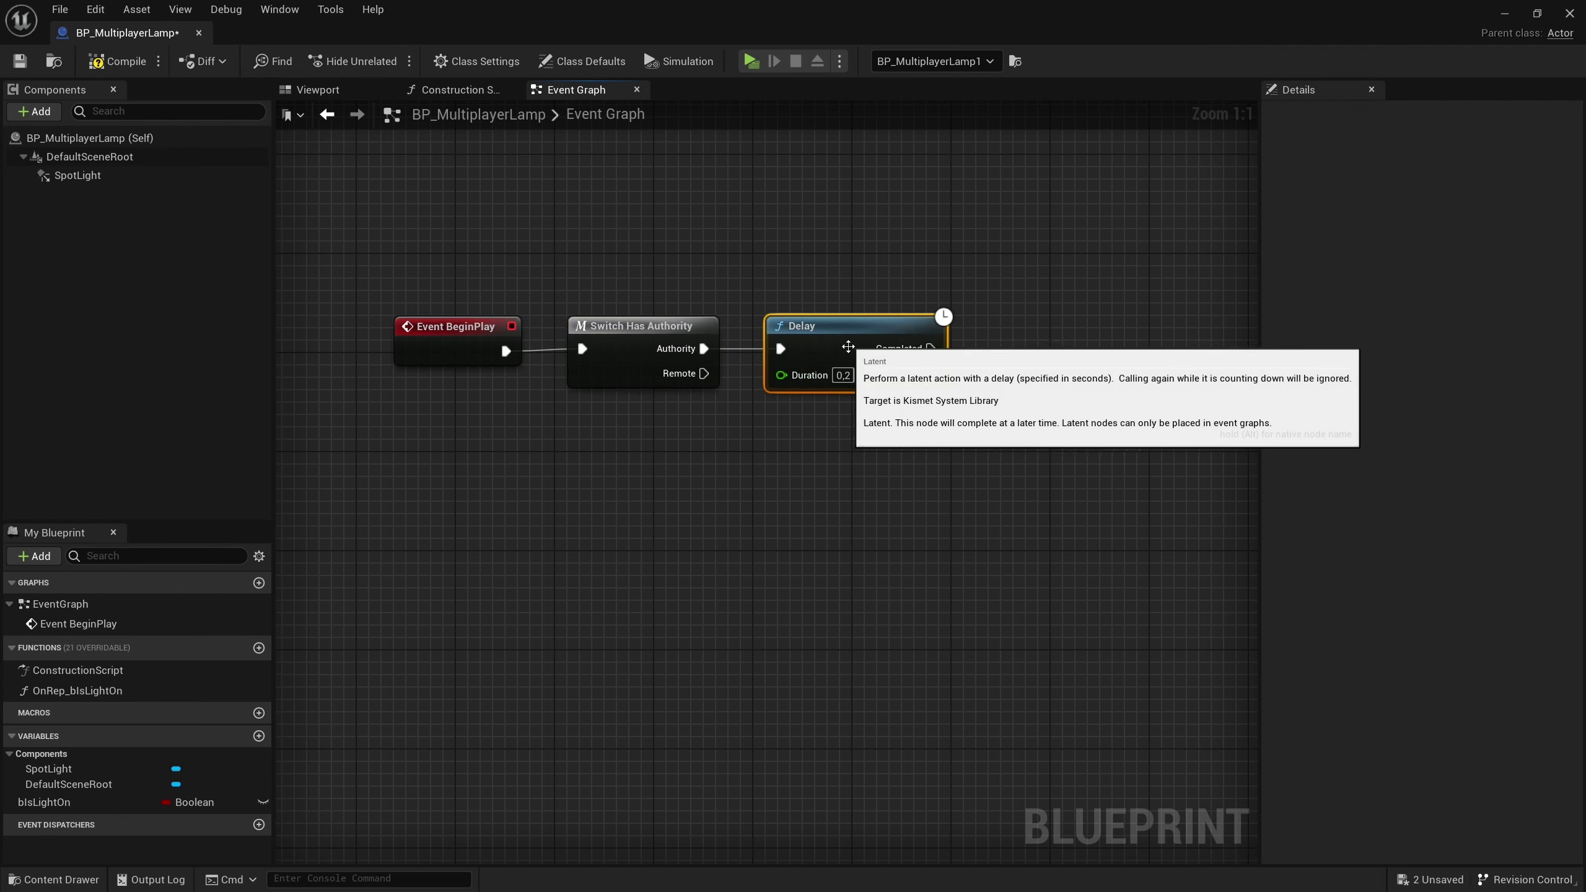
double_click(839, 375)
type("4")
Add a Set Visibility node targeting the Spot Light and wire it after the Delay.
right_click_drag(873, 433, 654, 475)
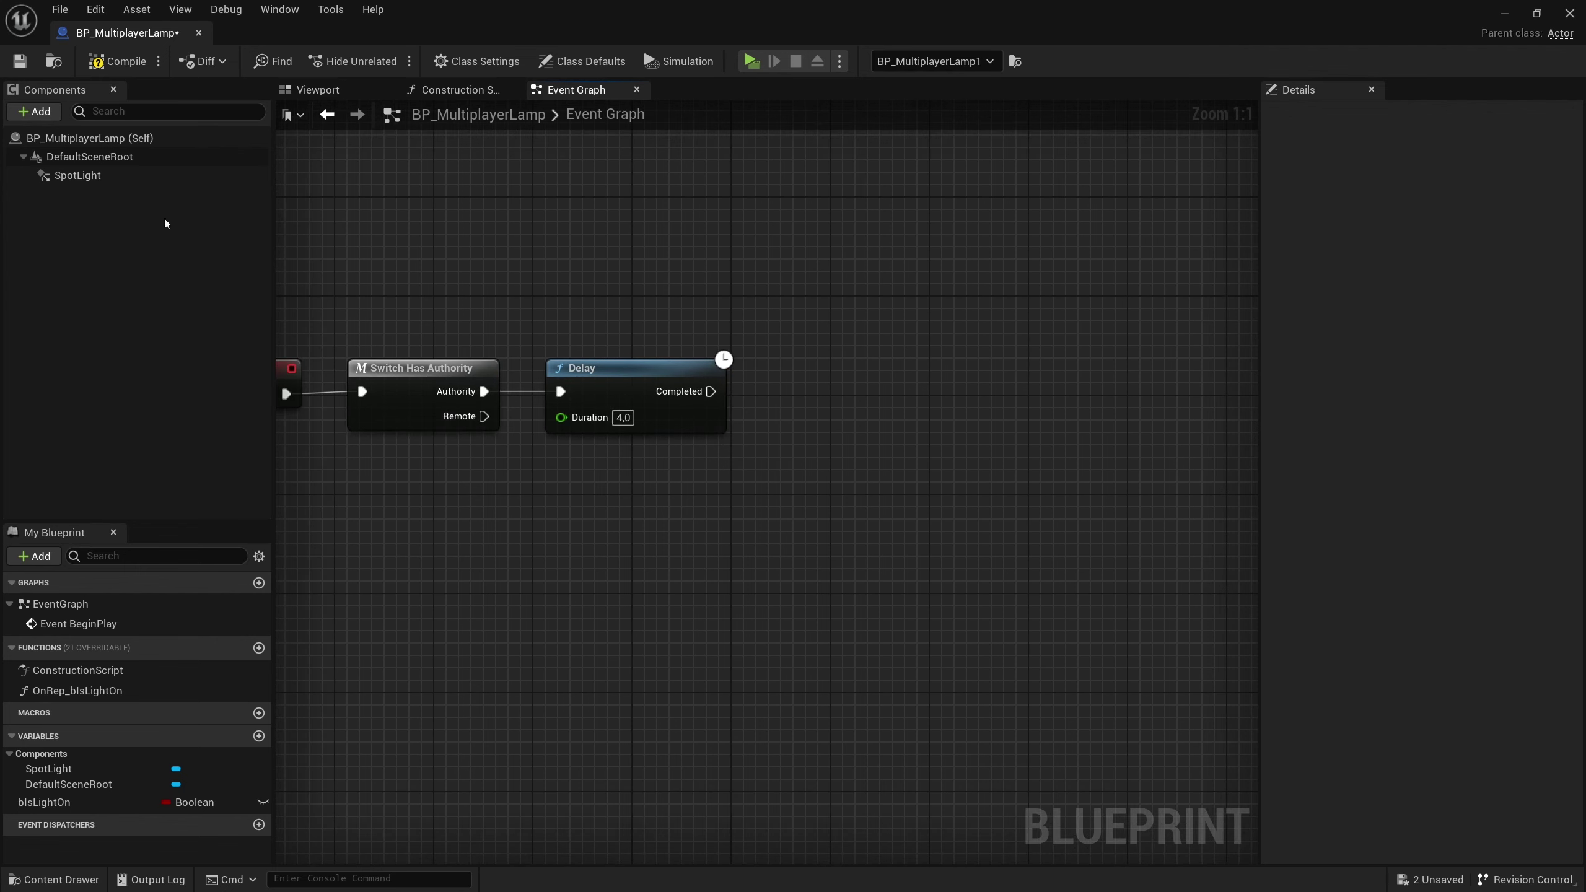
mouse_move(78, 174)
left_mouse_down()
mouse_move(706, 492)
mouse_move(812, 391)
left_mouse_up()
type("set visi")
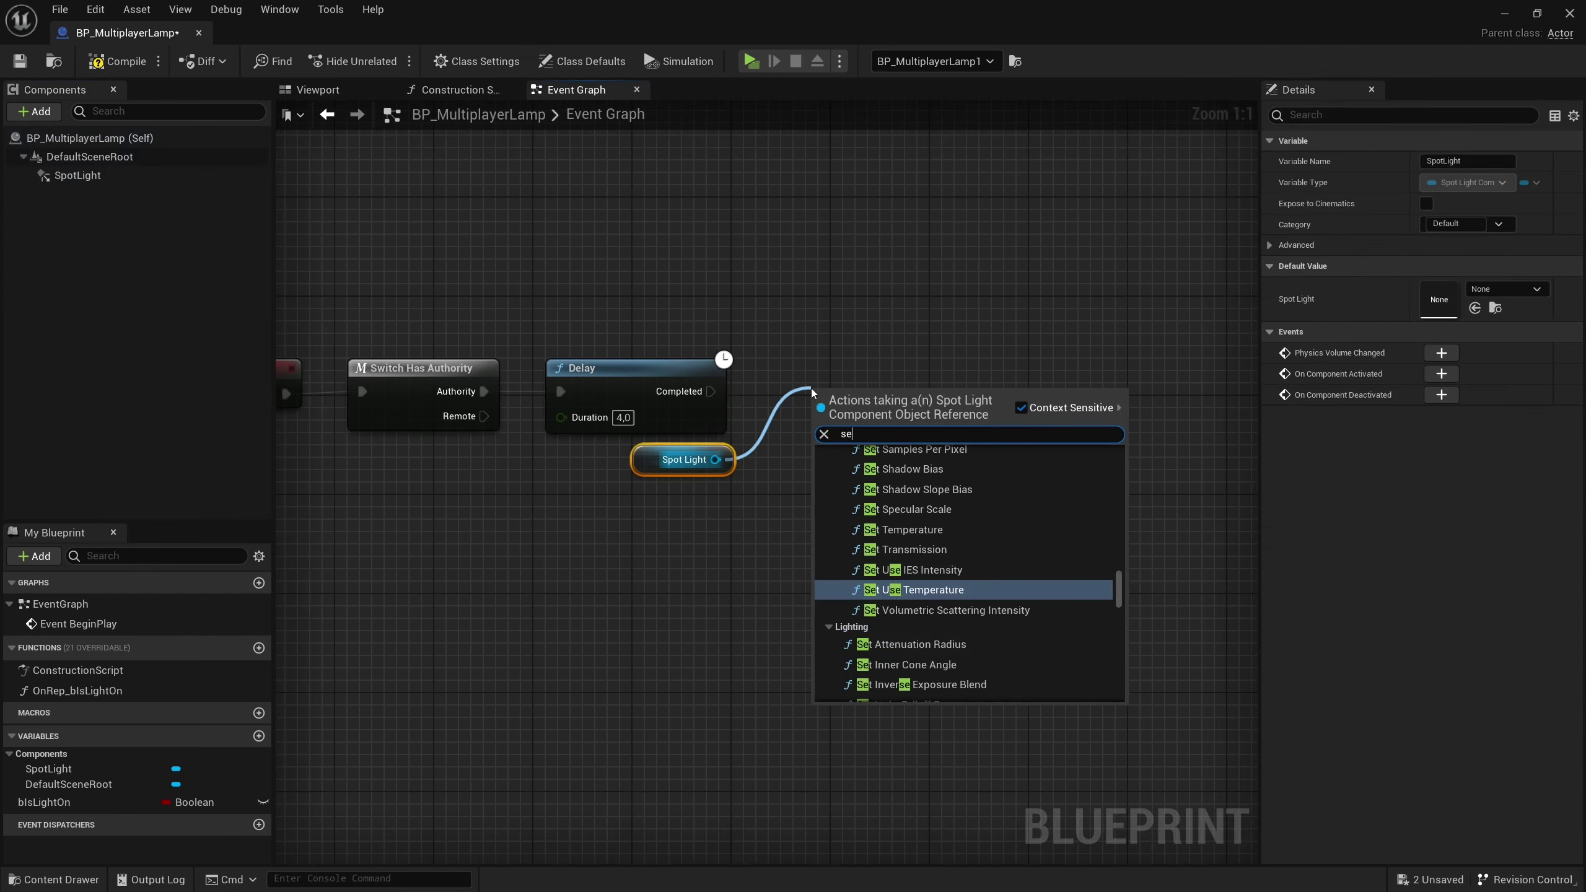
key("Return")
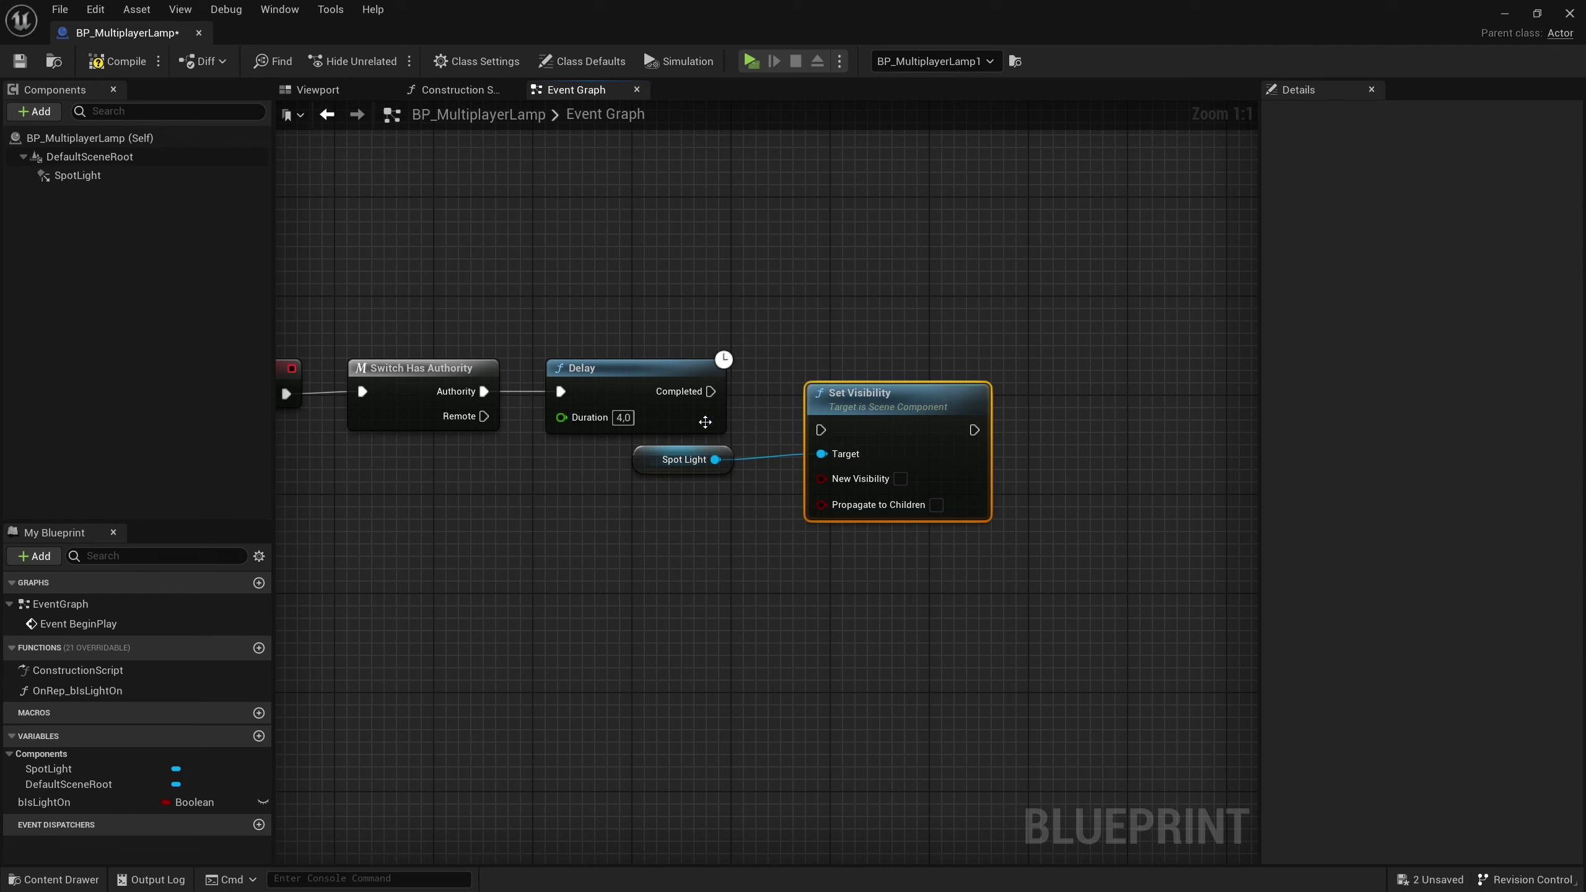
left_click(75, 176)
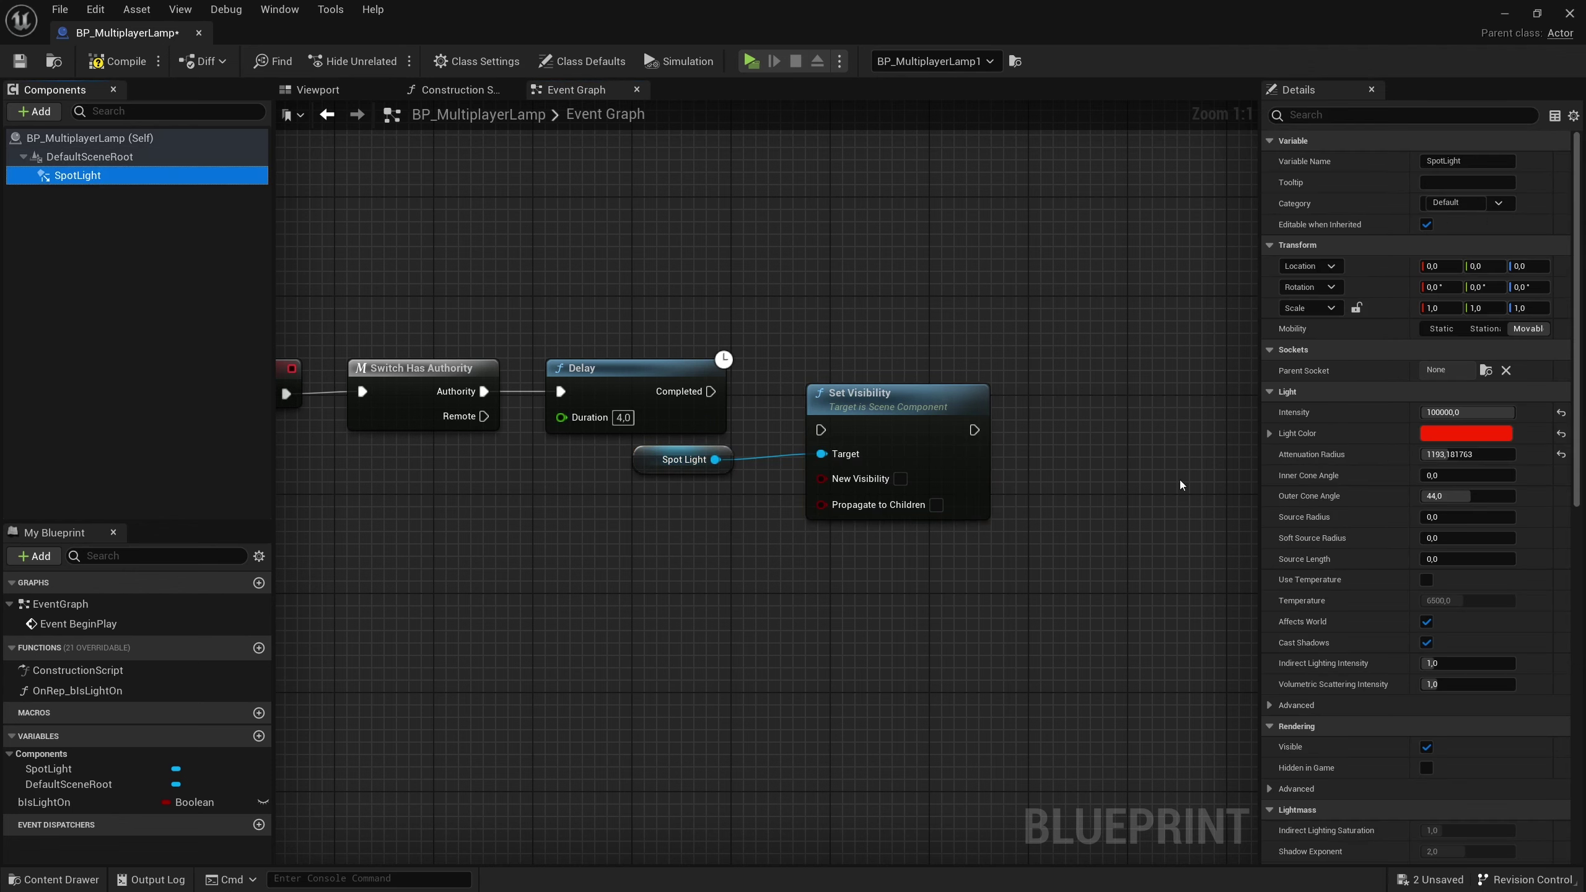
scroll(1399, 685, "down", 5)
scroll(1389, 689, "down", 10)
scroll(1389, 689, "down", 10)
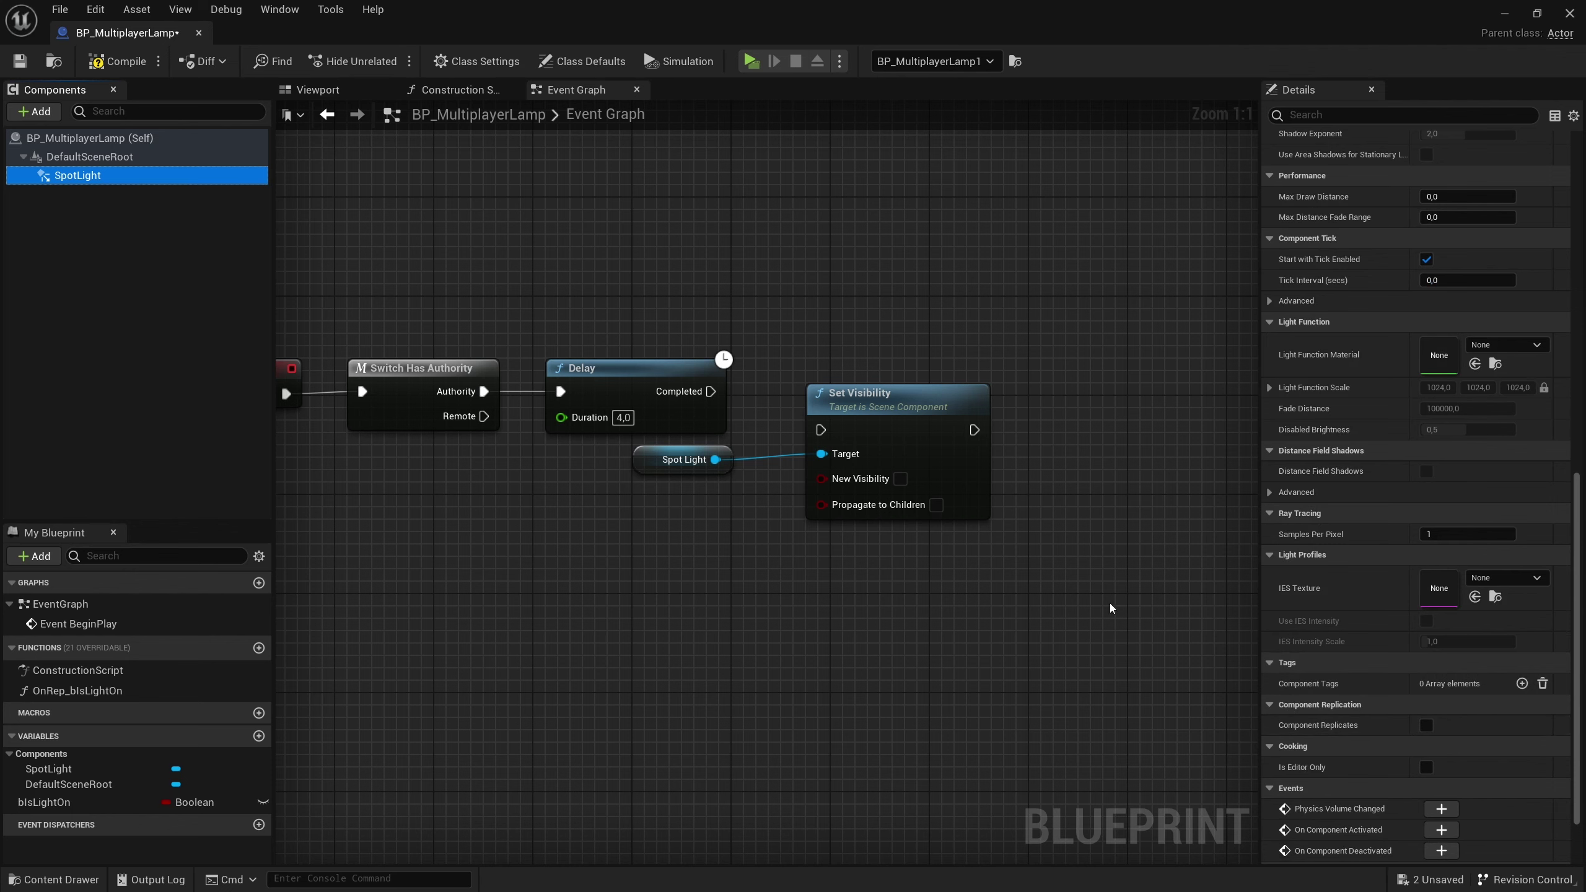
left_click_drag(870, 420, 857, 382)
left_click_drag(711, 392, 808, 392)
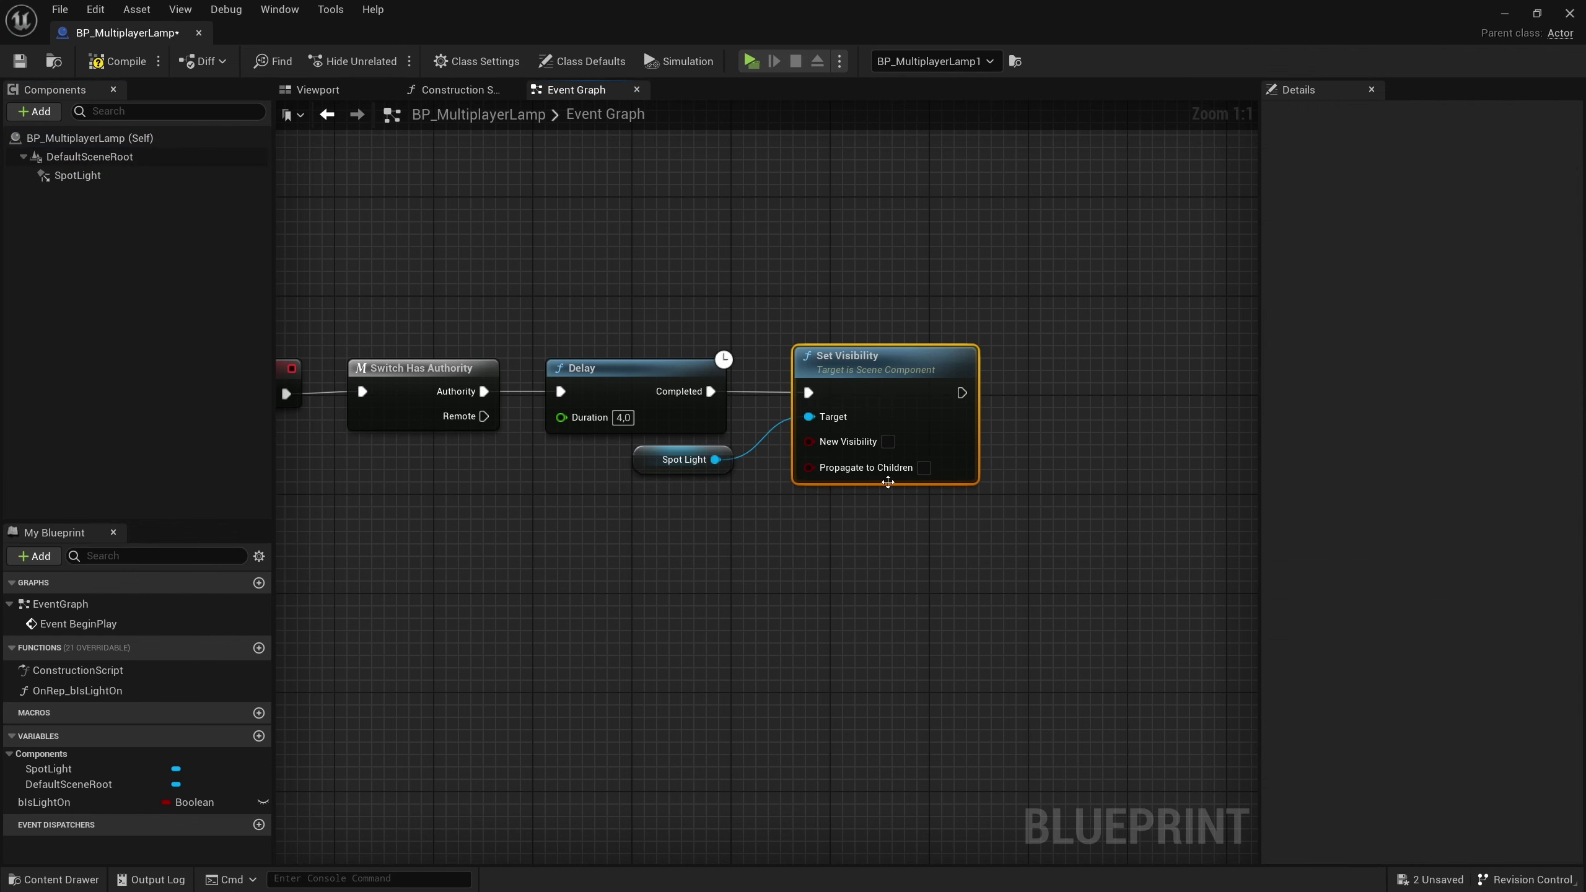
Set the Delay duration to 3.0 seconds.
right_click_drag(488, 416, 641, 414)
left_click(776, 417)
type("2")
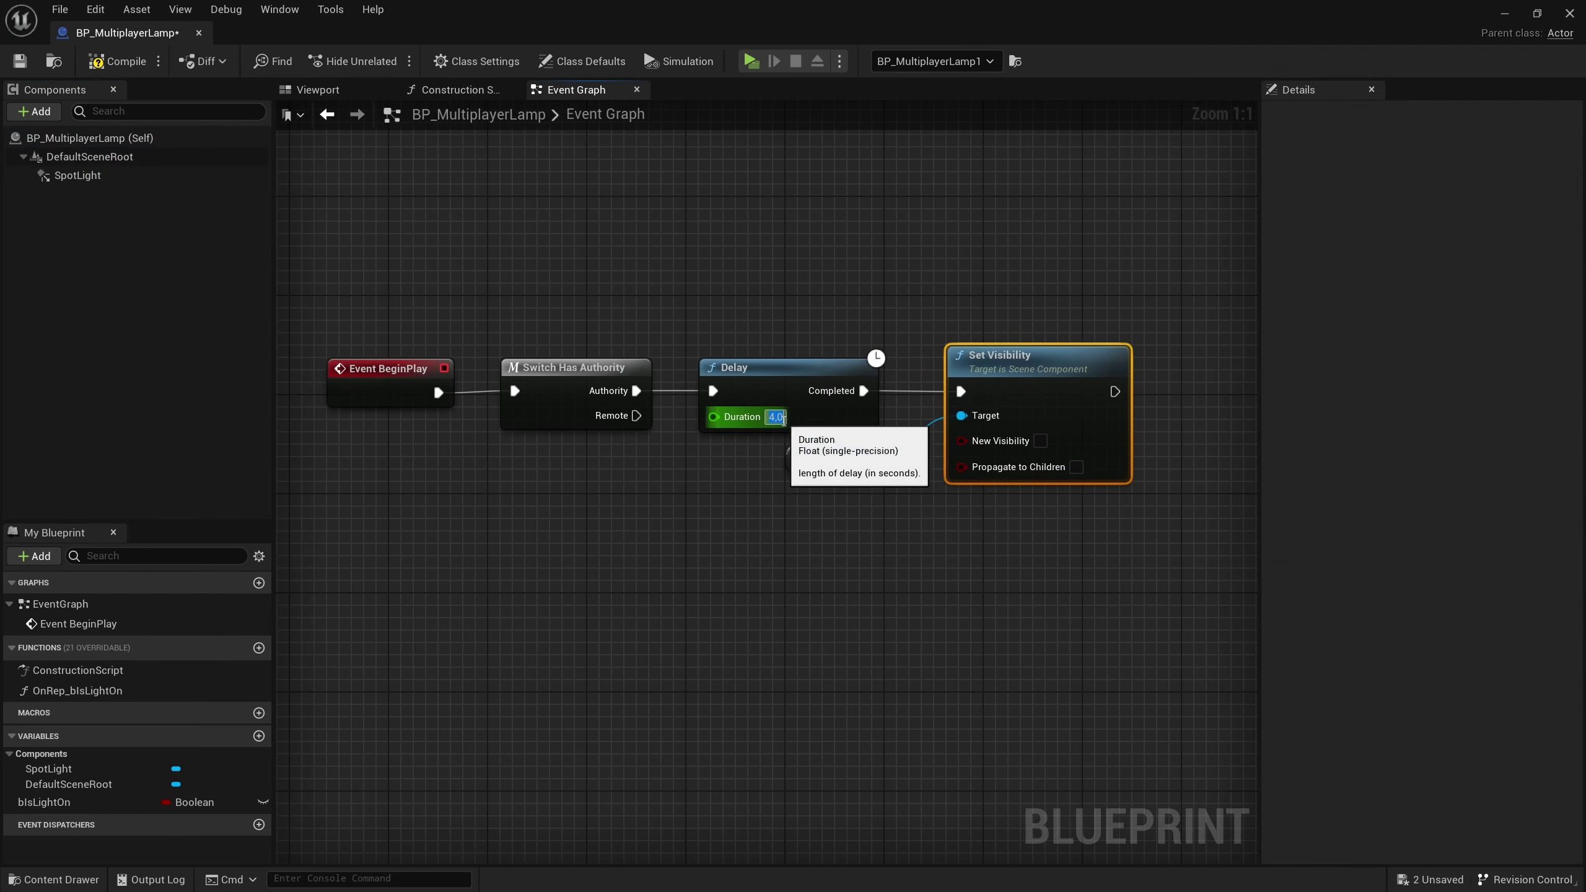
left_click(752, 460)
left_click(775, 417)
type("3")
left_click(747, 530)
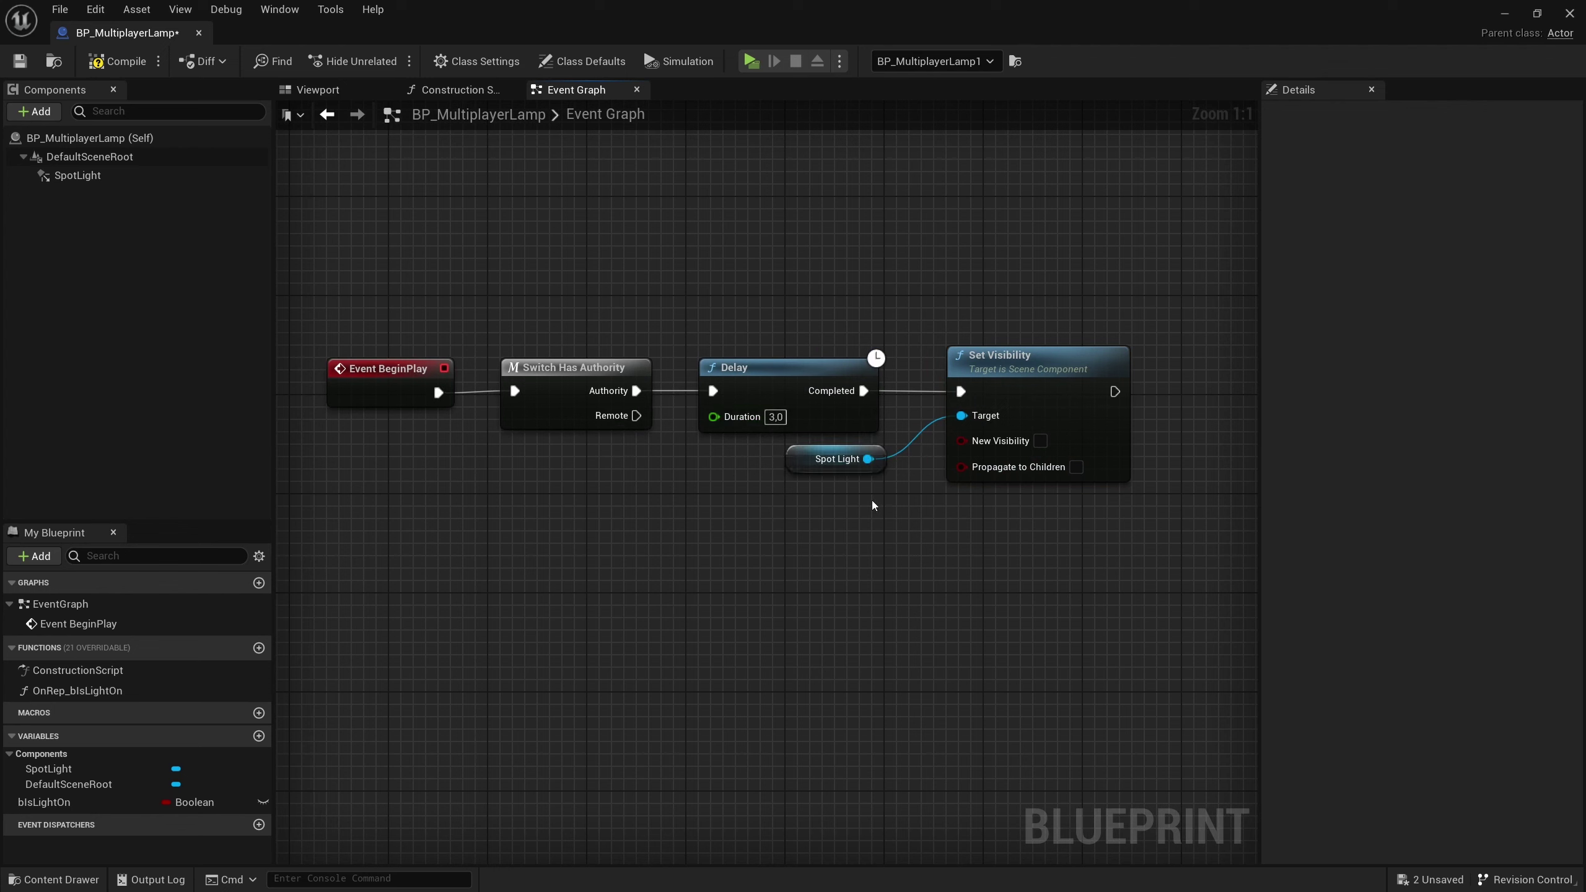
left_click_drag(637, 416, 712, 575)
Move Set Visibility and the Spot Light node down out of the execution chain.
left_click(522, 654)
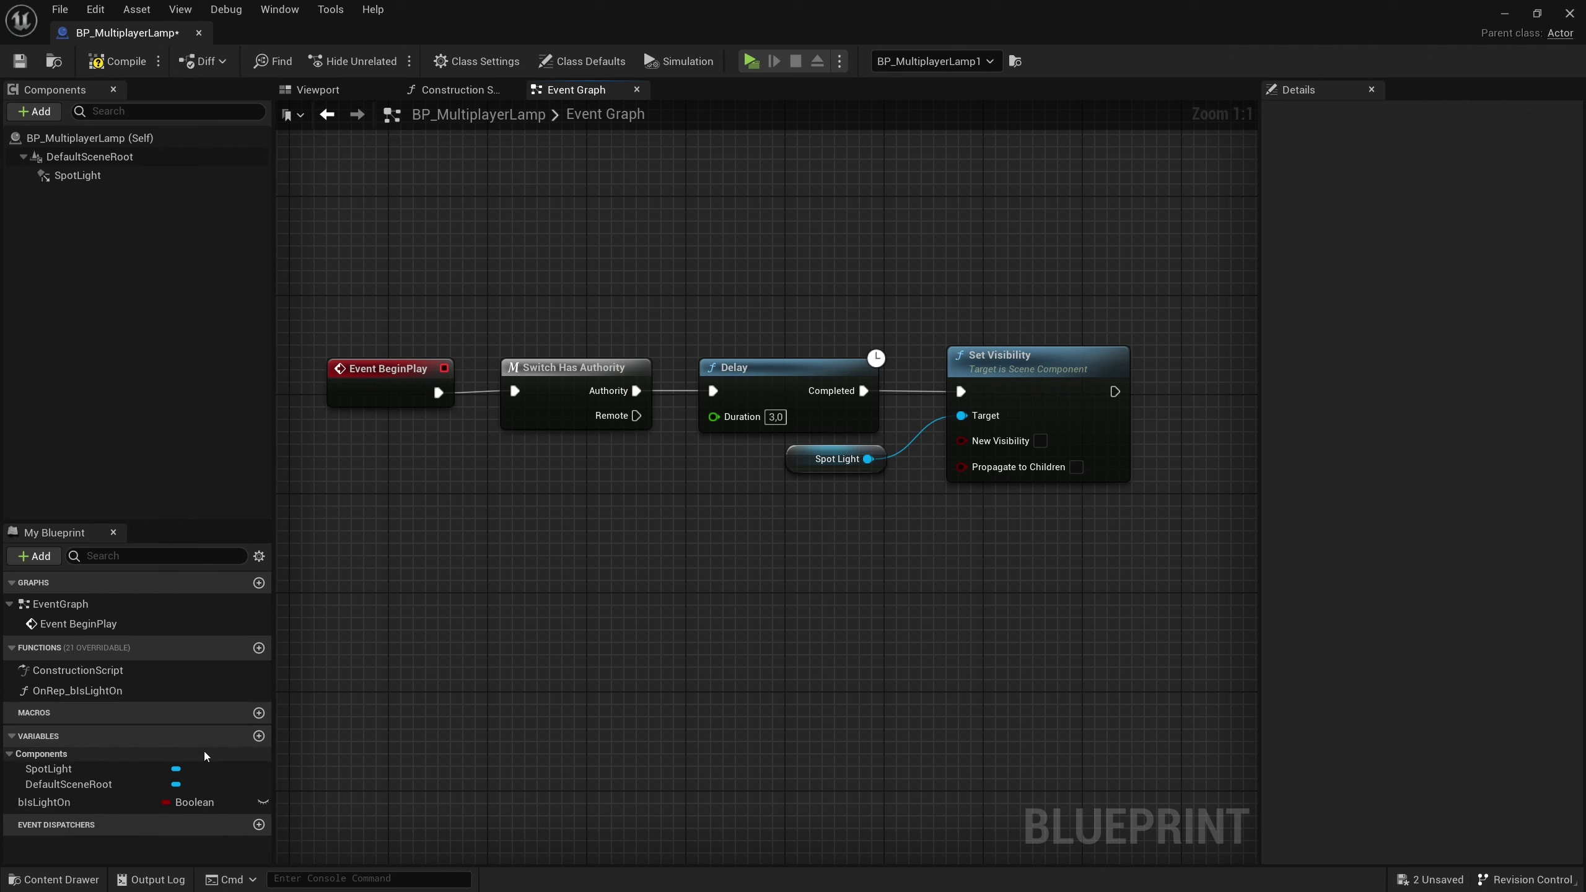
left_click_drag(410, 454, 661, 400)
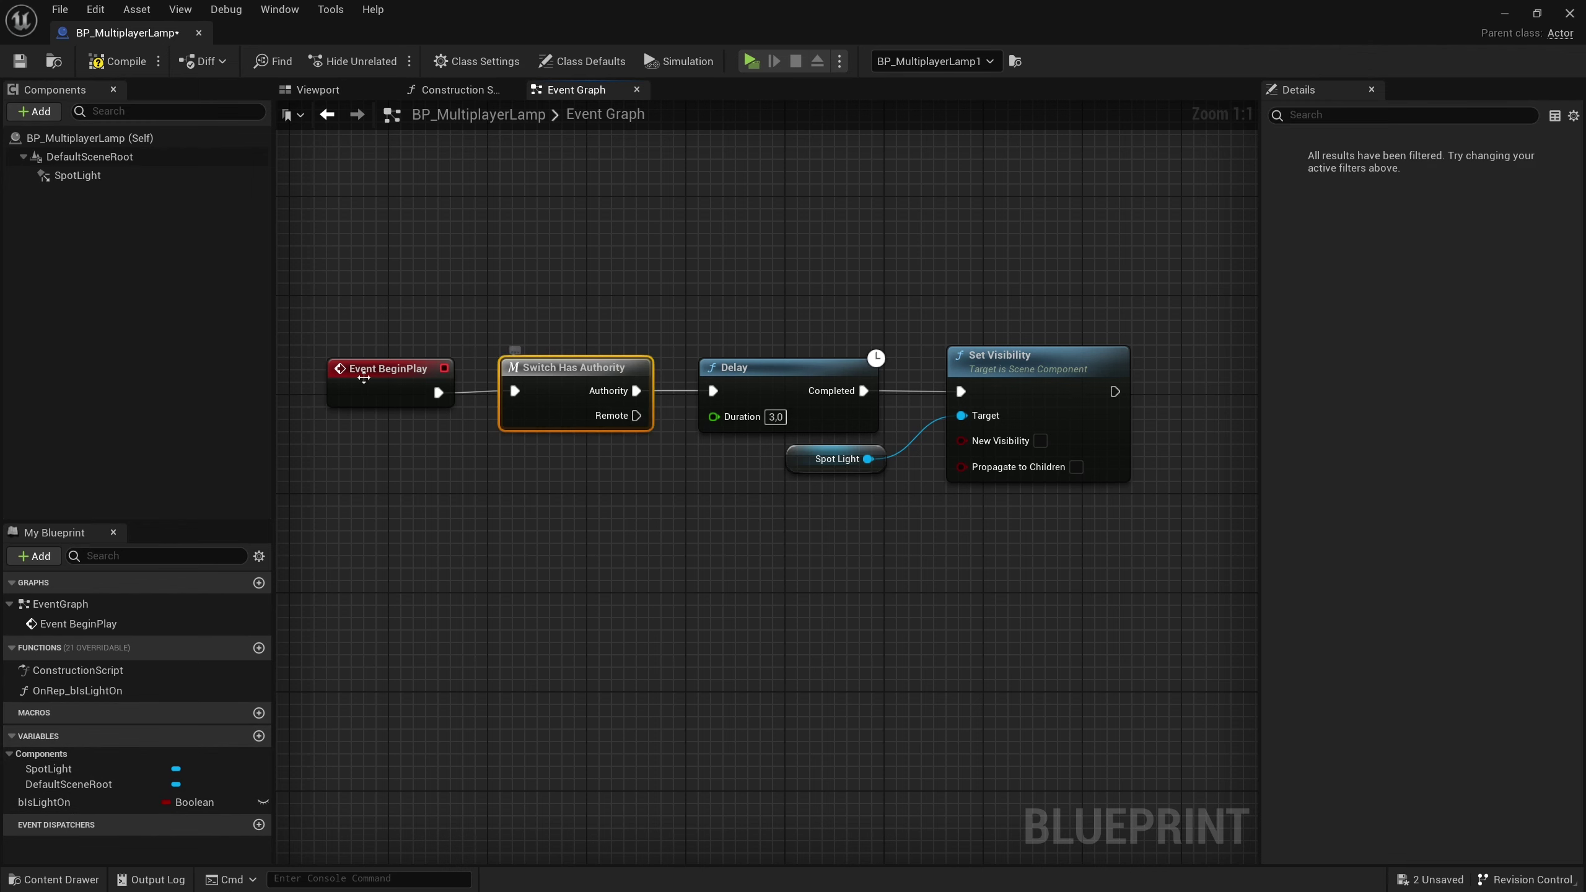
left_click(965, 363)
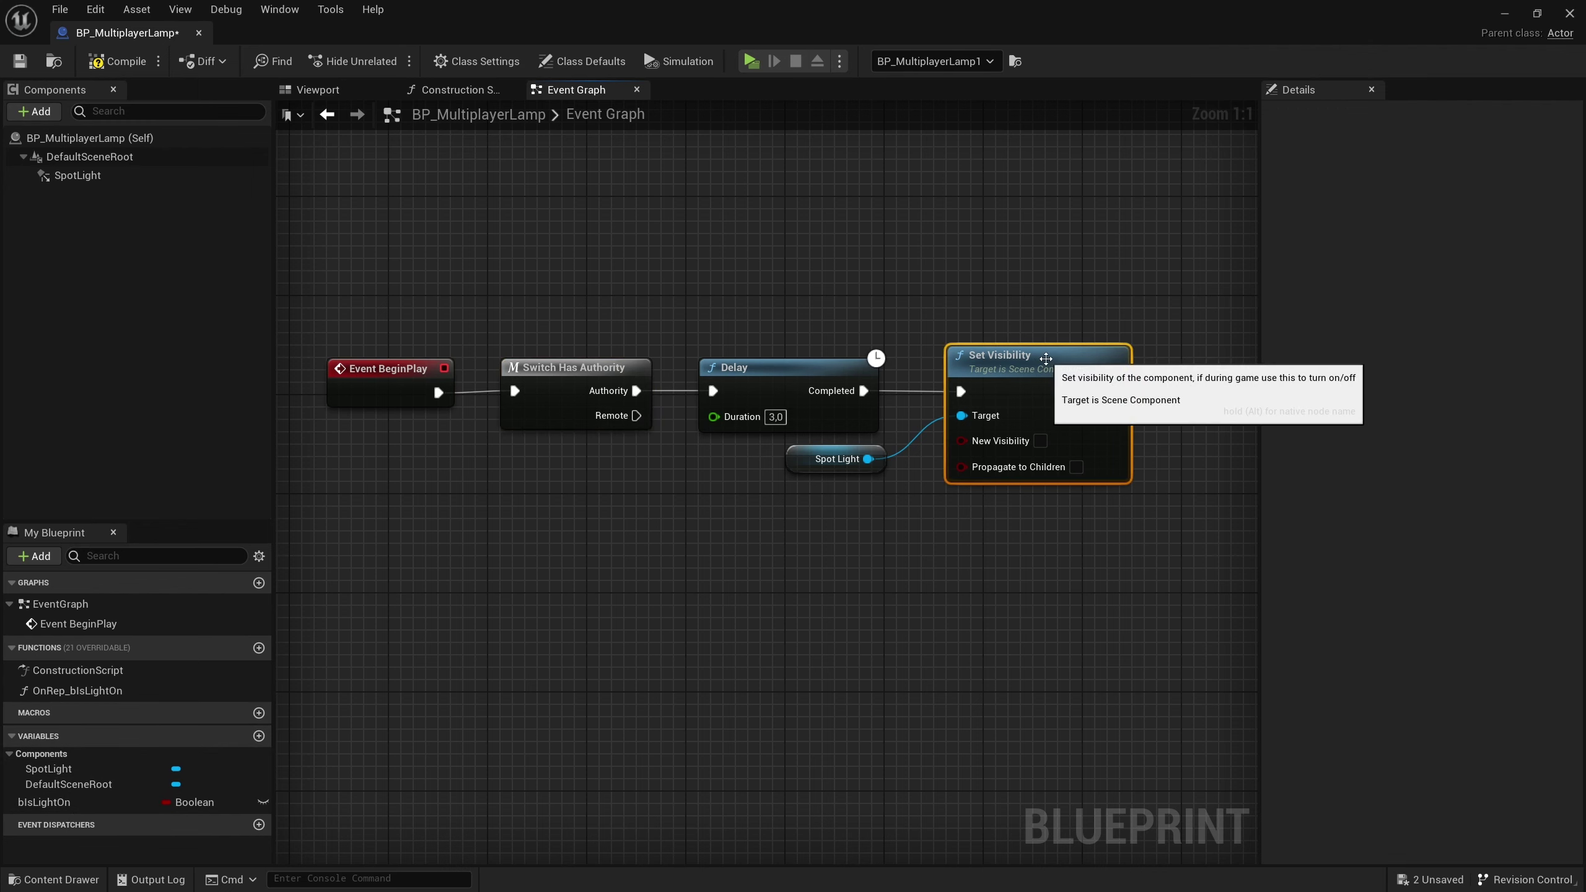
left_click_drag(975, 359, 956, 459)
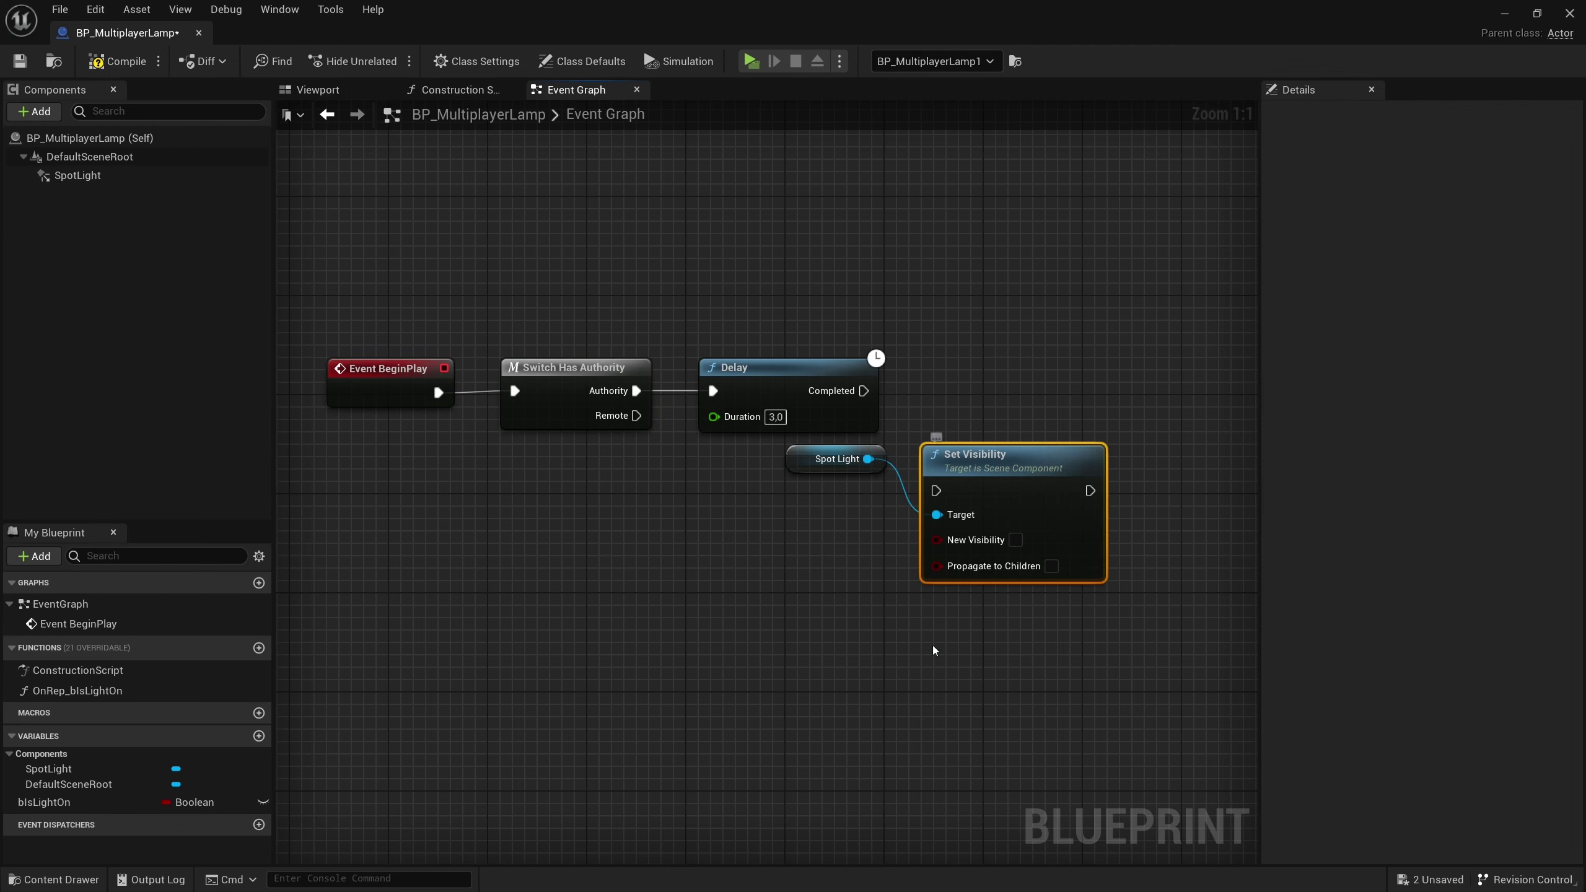
left_click(838, 458, "ctrl")
left_click_drag(837, 458, 548, 633)
Place a bIsLightOn SET w/ Notify node after the Delay's Completed pin.
left_click(921, 481)
left_click_drag(44, 802, 924, 375, "alt")
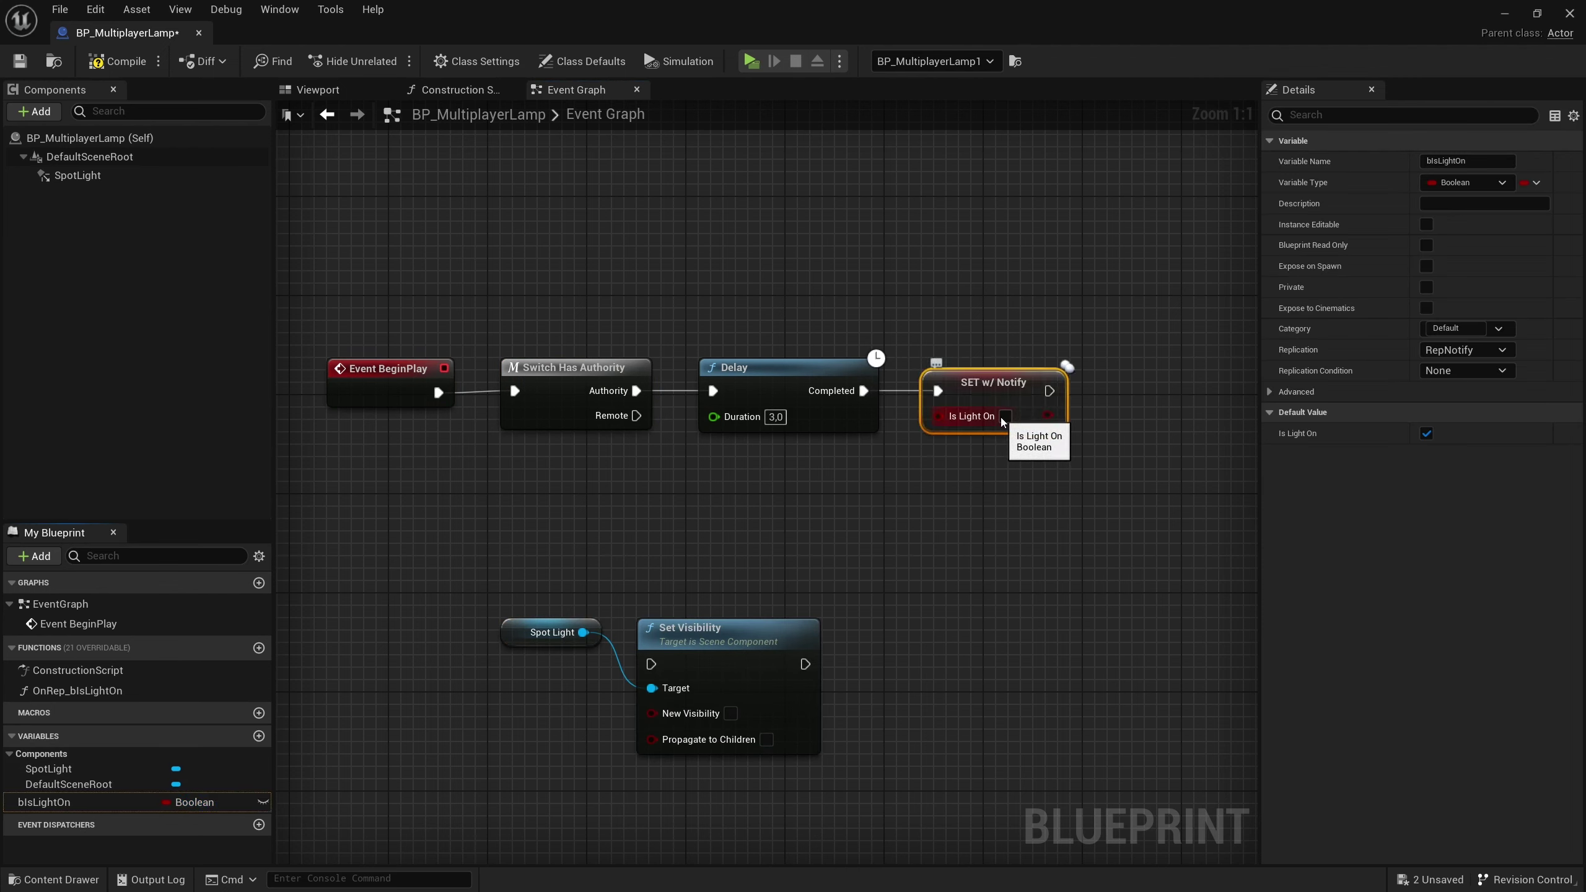
left_click(75, 802)
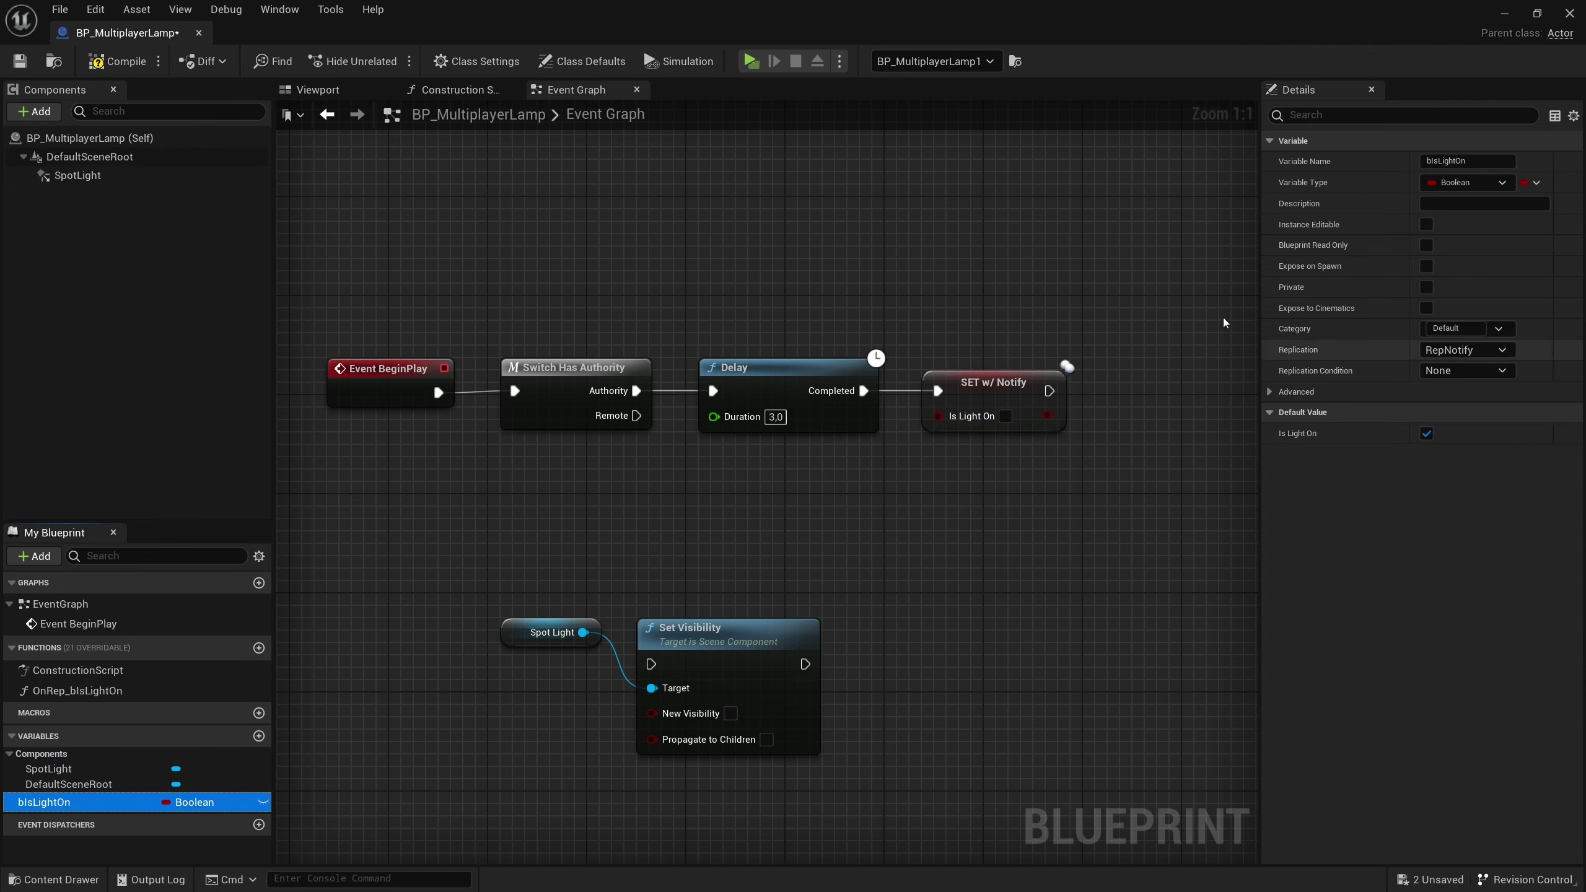
left_click_drag(1138, 321, 1038, 365)
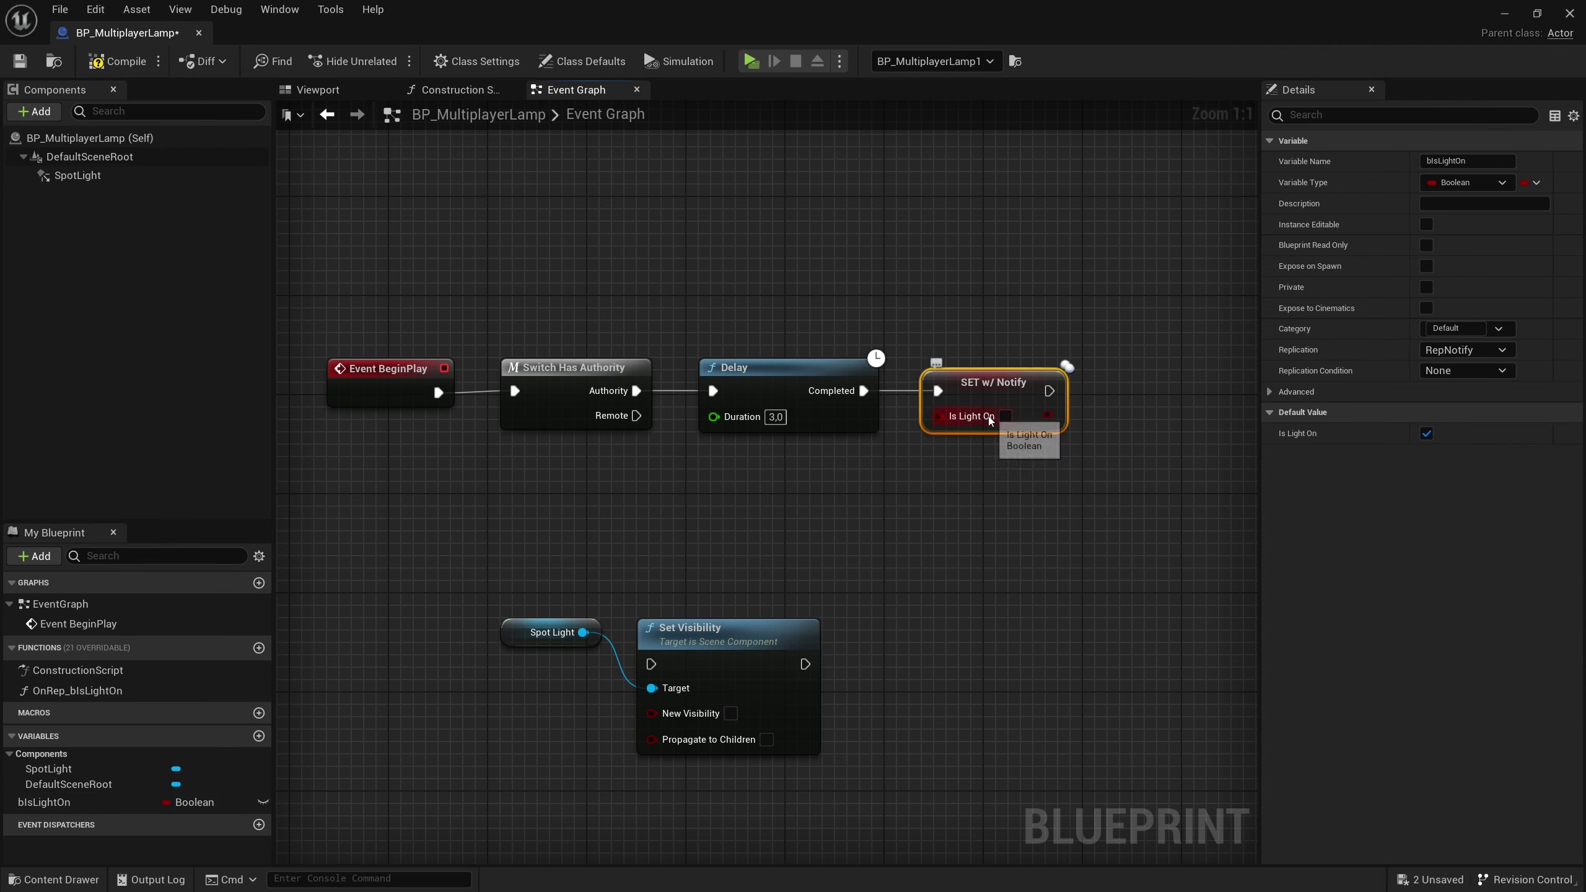
left_click(417, 523)
Check the BeginPlay → Switch Has Authority → Delay → SET chain, then compile and save.
left_click_drag(367, 524, 387, 393)
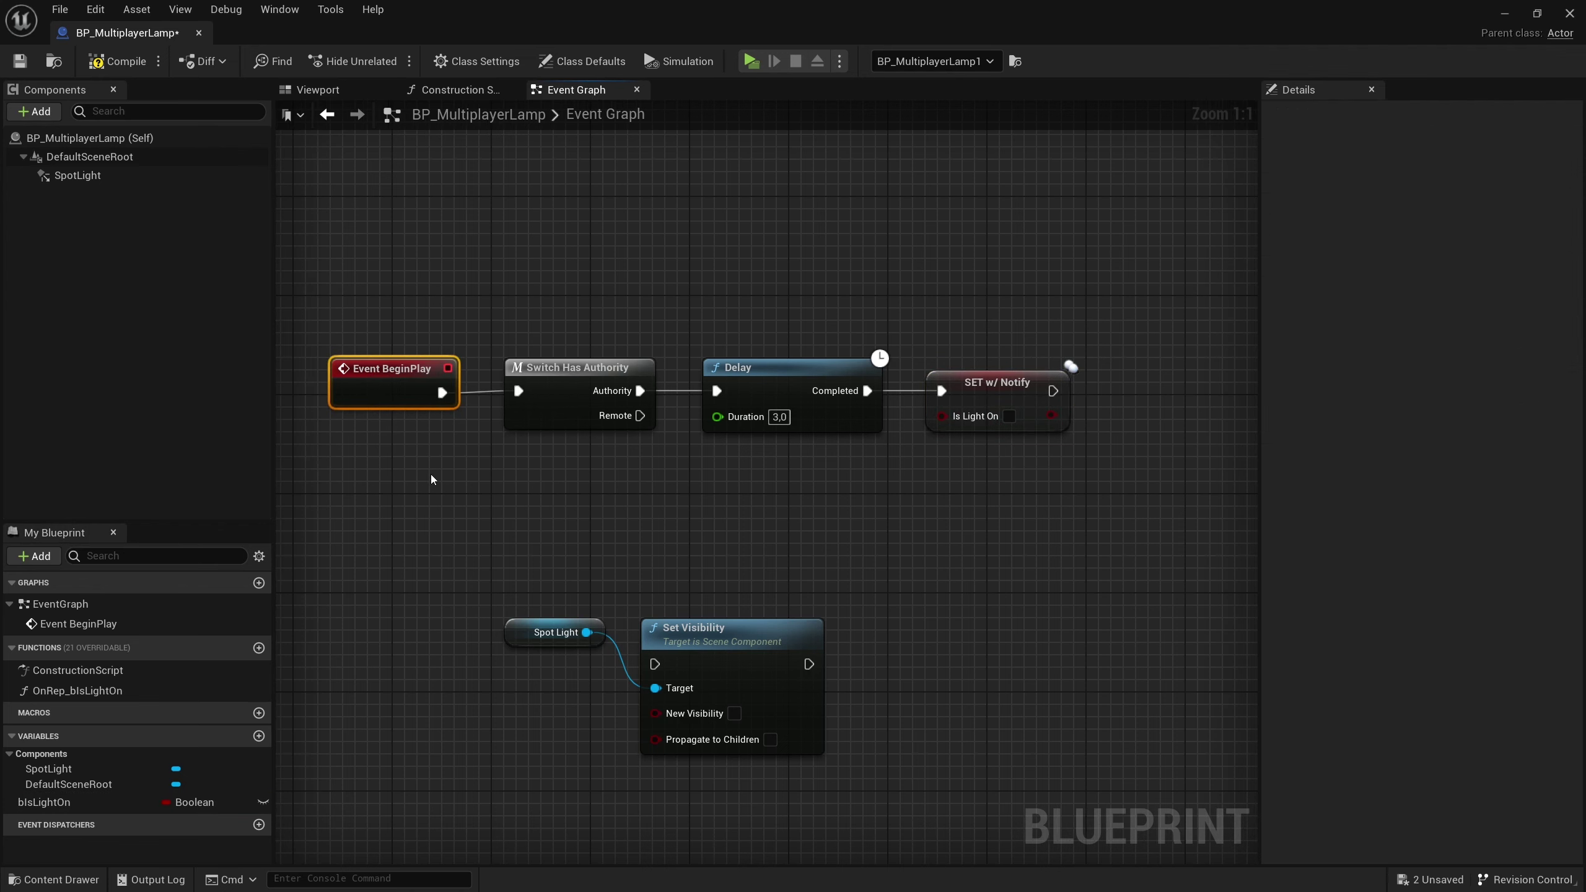
left_click_drag(522, 549, 581, 413)
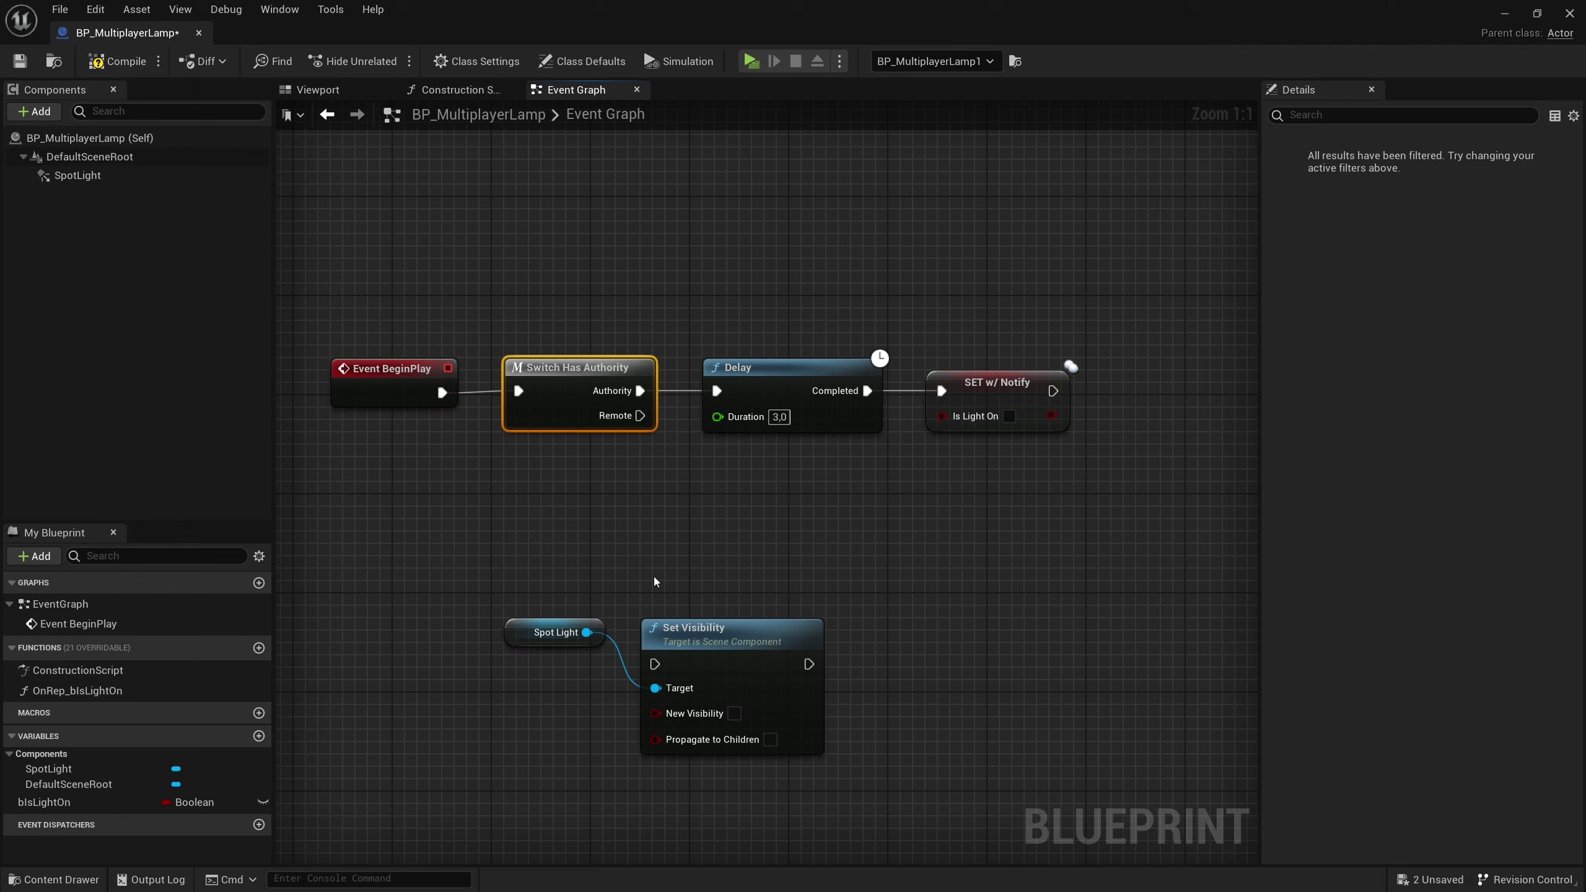
left_click_drag(726, 556, 871, 363)
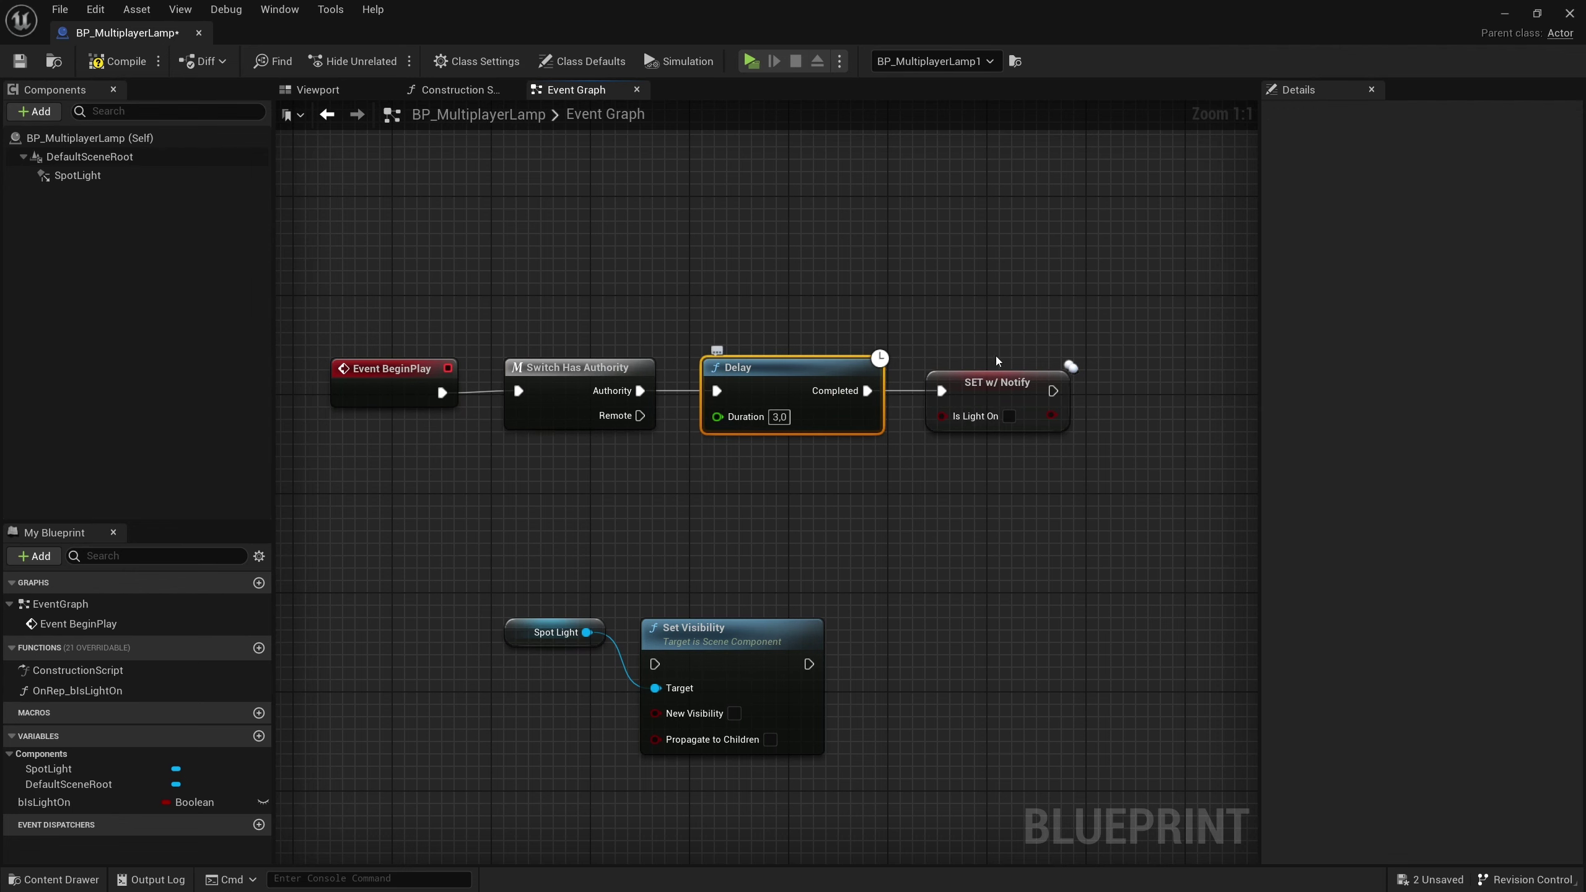
left_click(999, 382)
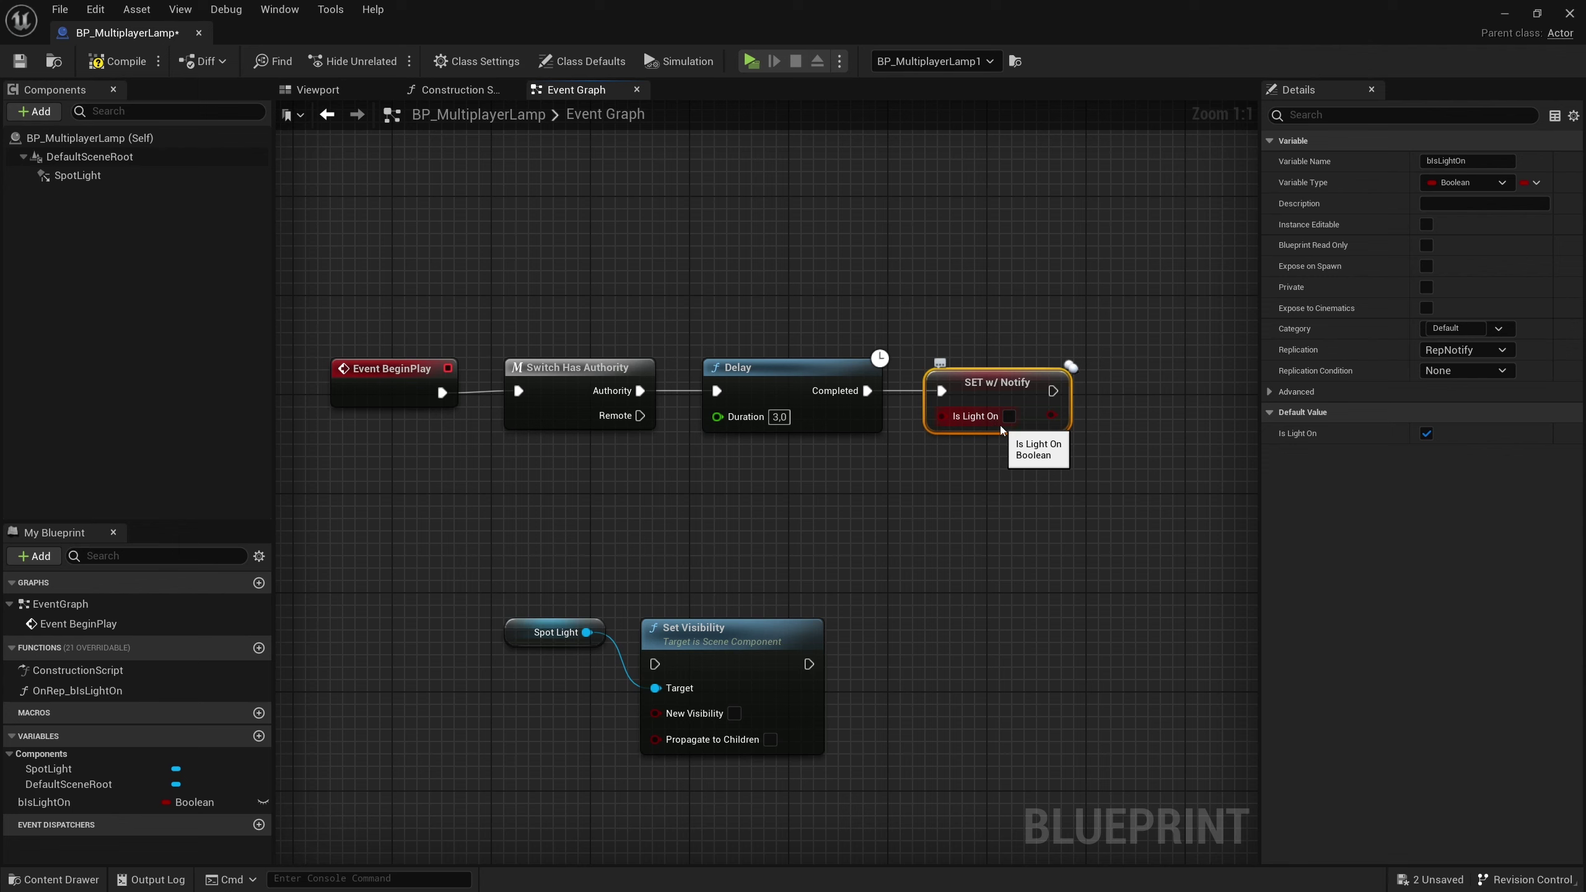
left_click(1004, 527)
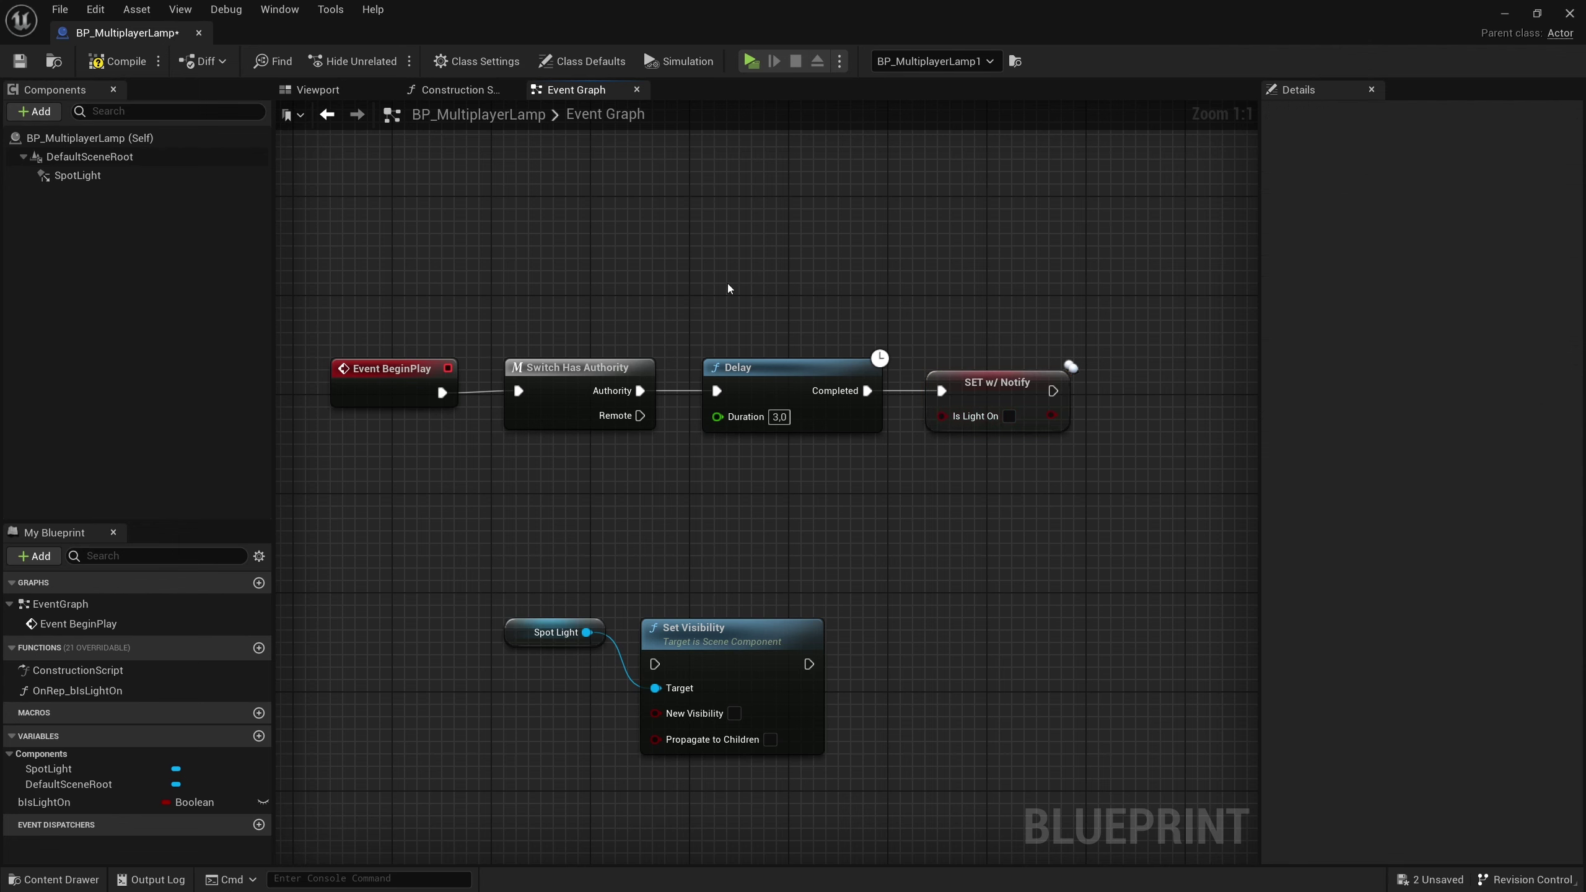
left_click(1066, 384)
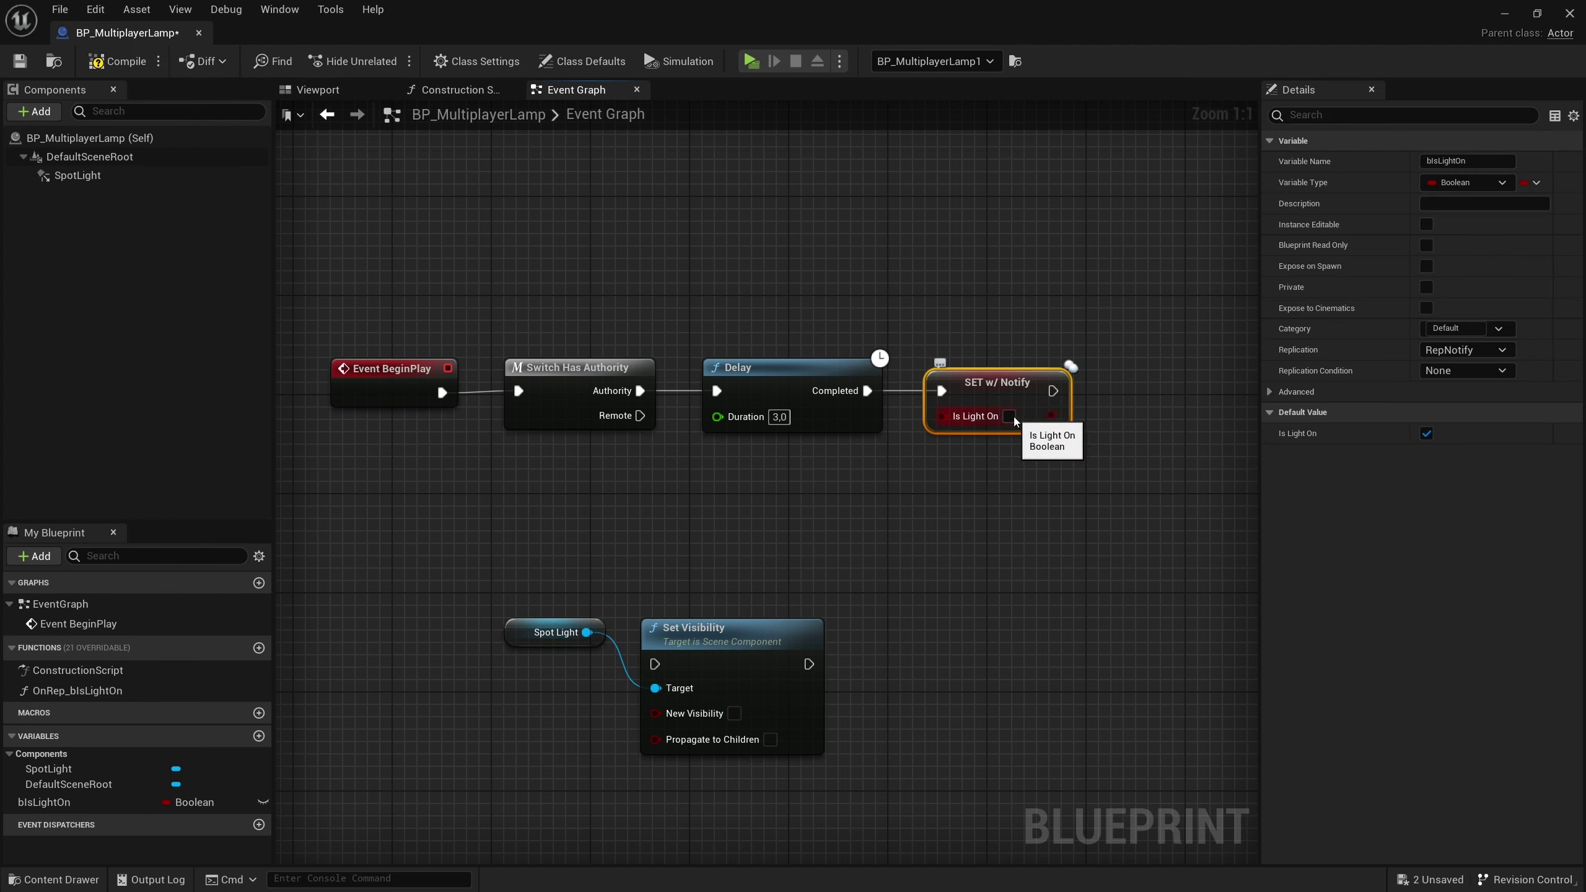
left_click(118, 61)
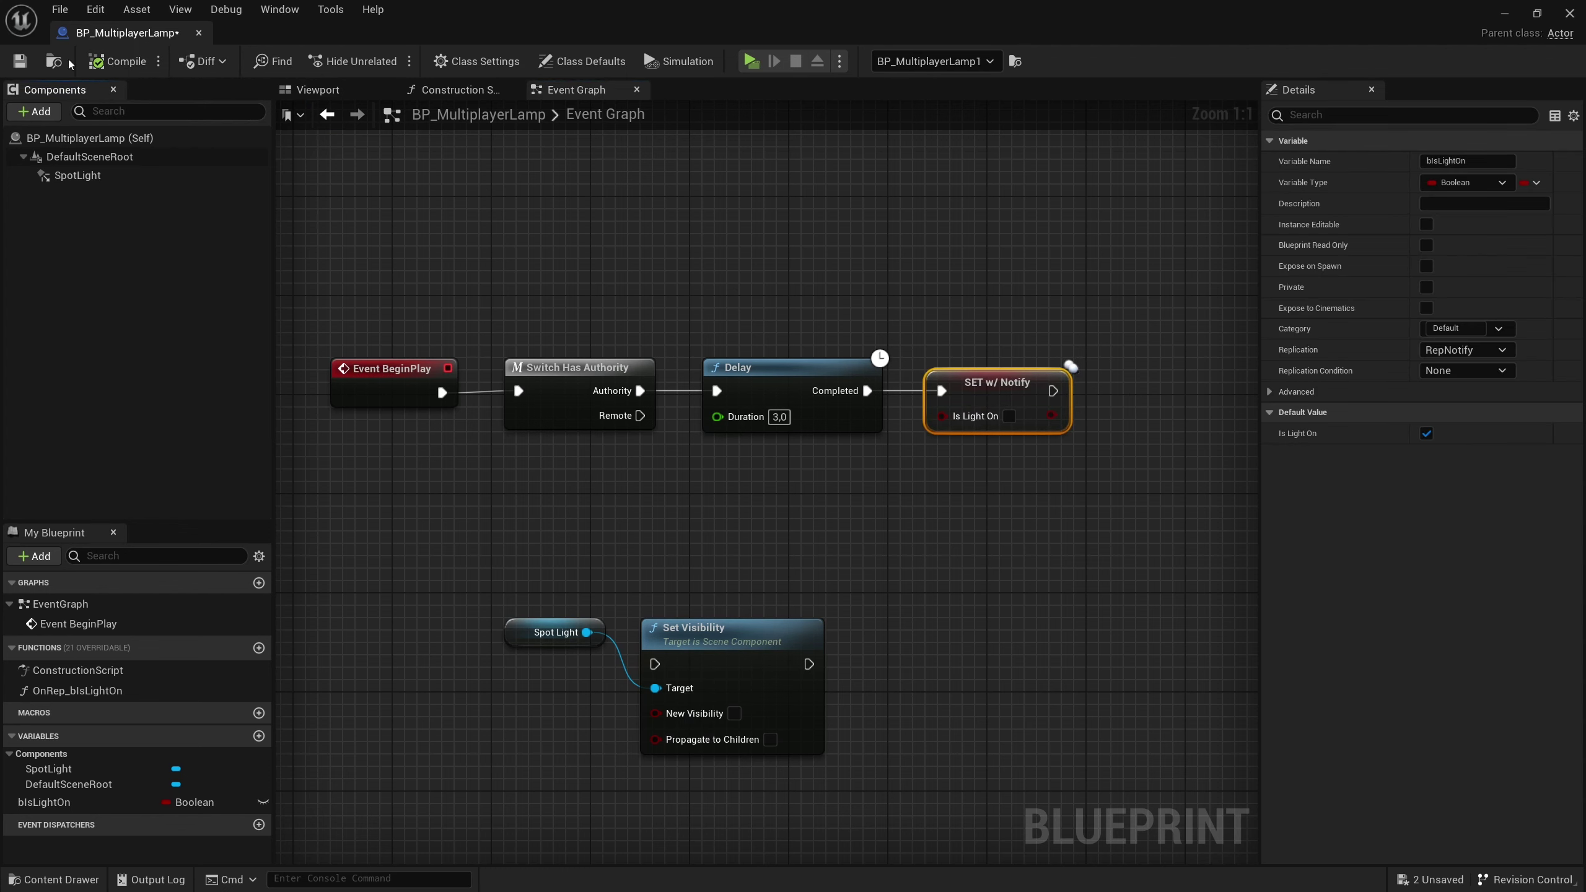
left_click(19, 61)
Cut the Spot Light and Set Visibility nodes out of the Event Graph.
double_click(99, 692)
right_click_drag(887, 452, 659, 415)
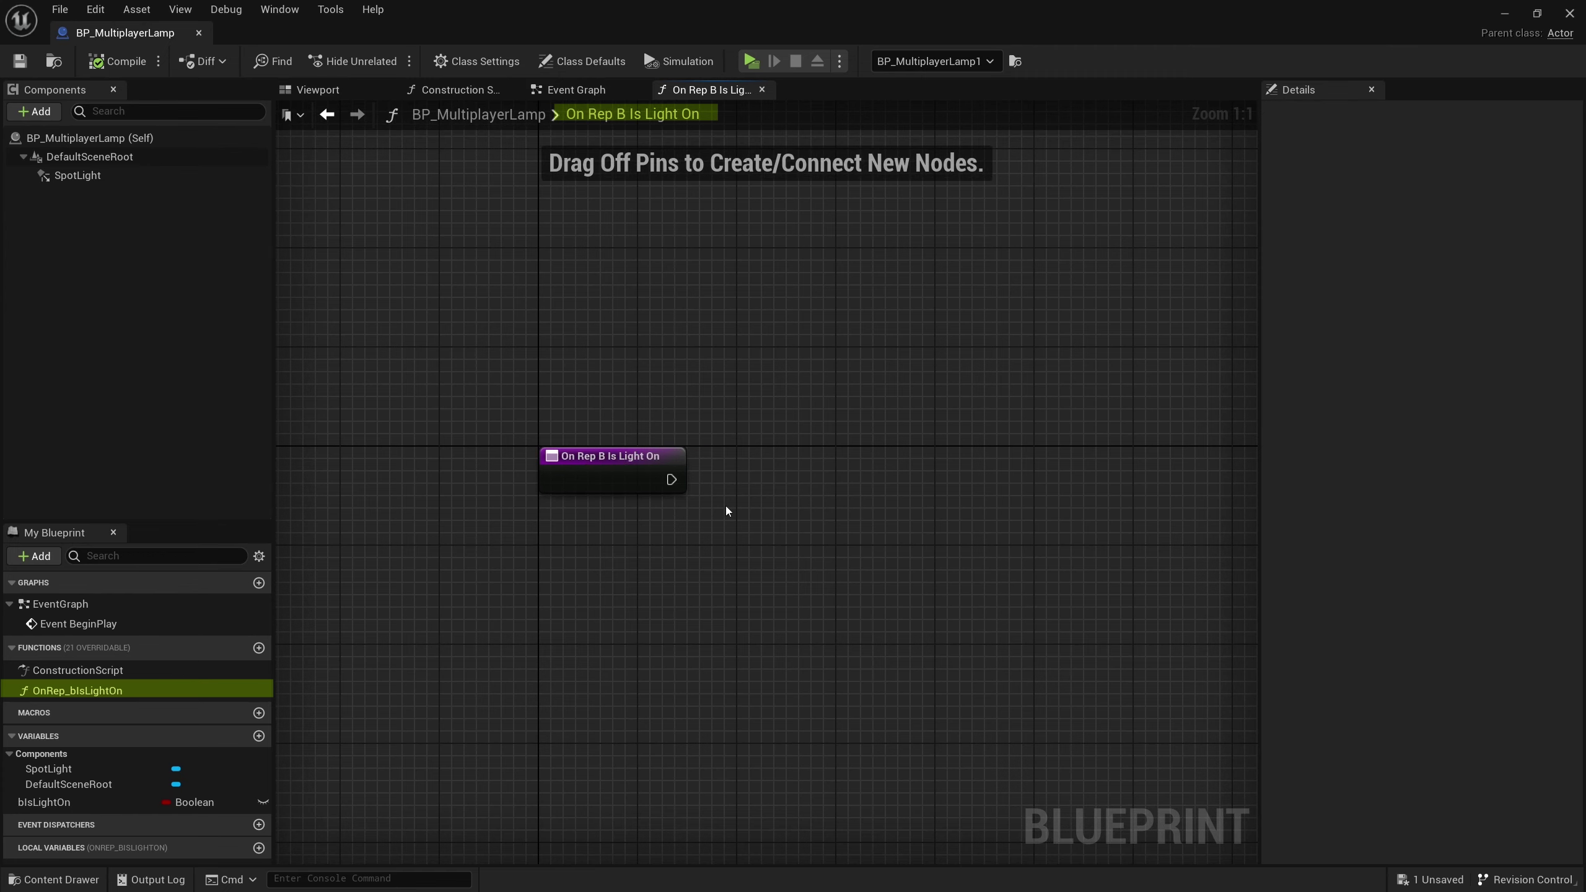
left_click(605, 486)
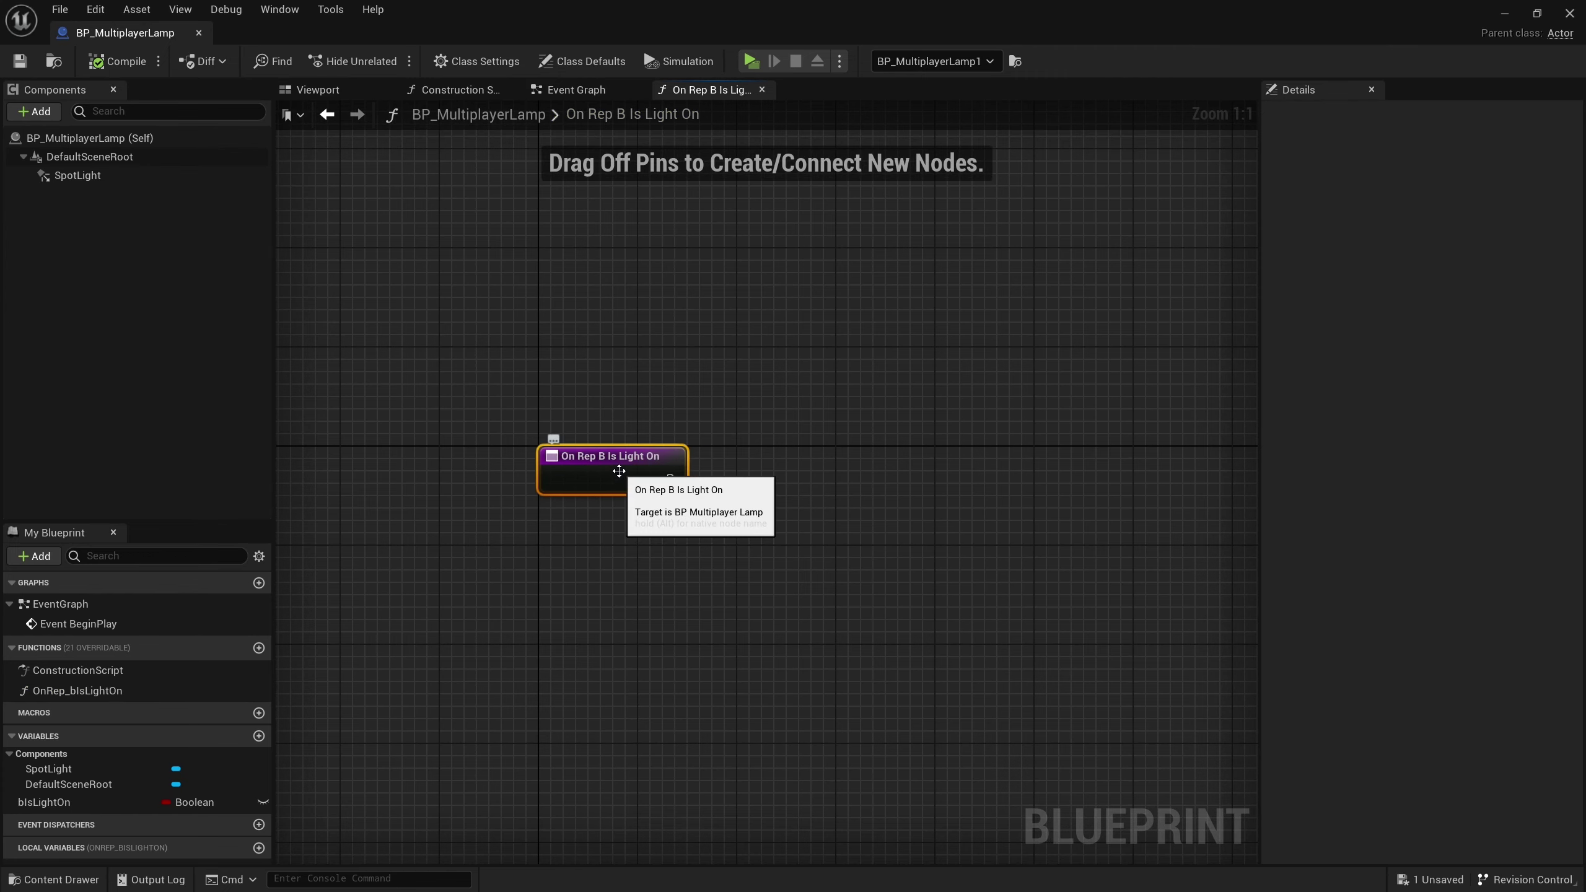
key("alt+Left")
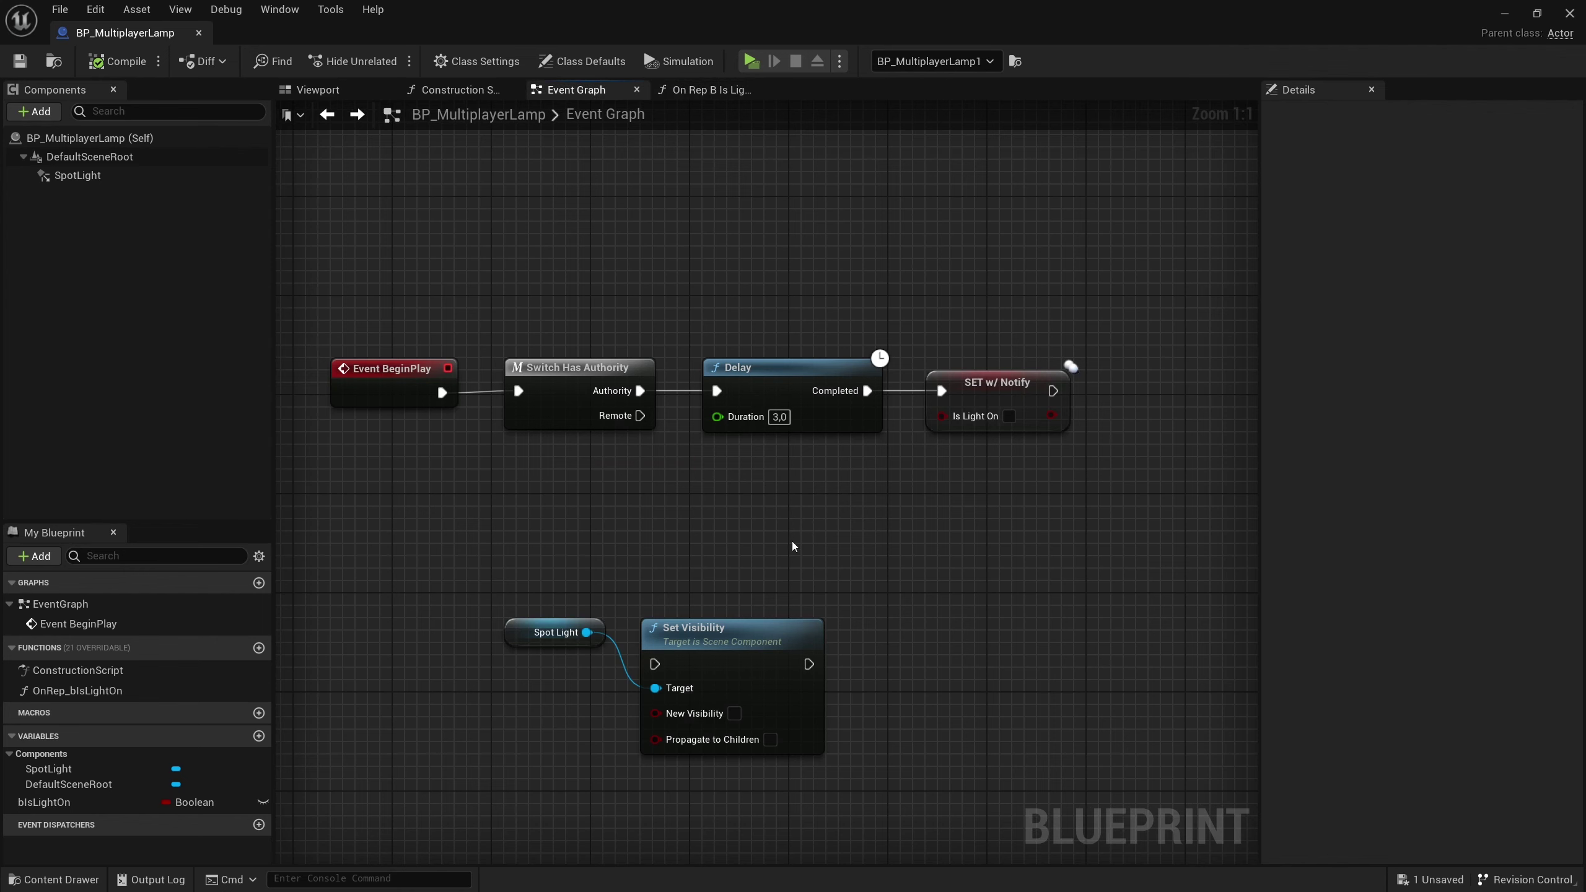
left_click_drag(793, 547, 591, 719)
left_click_drag(522, 643, 558, 542)
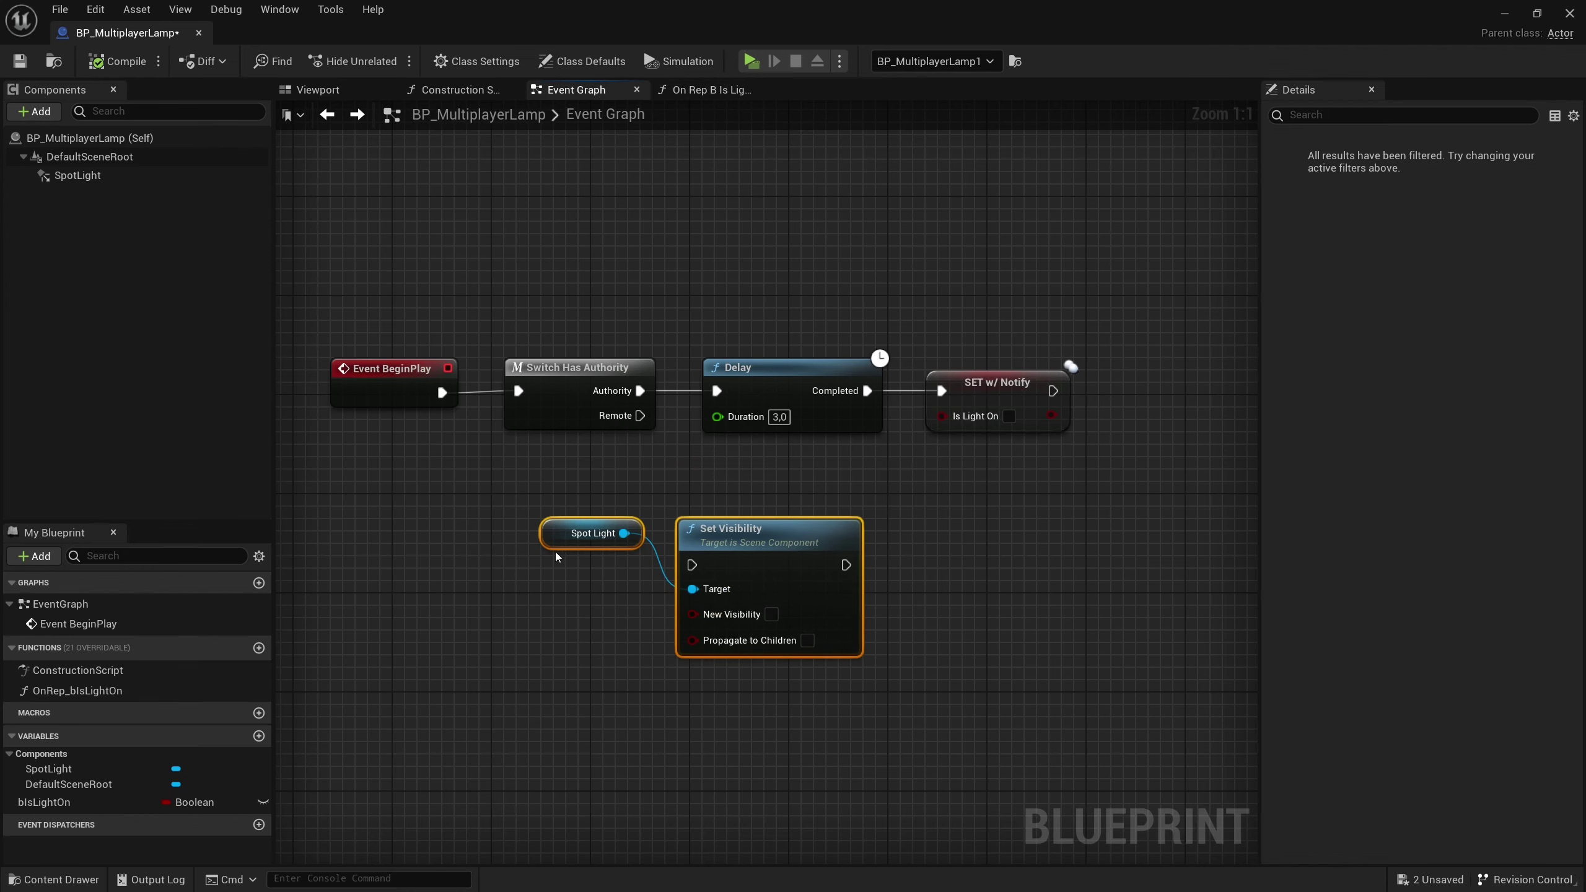
key("Delete")
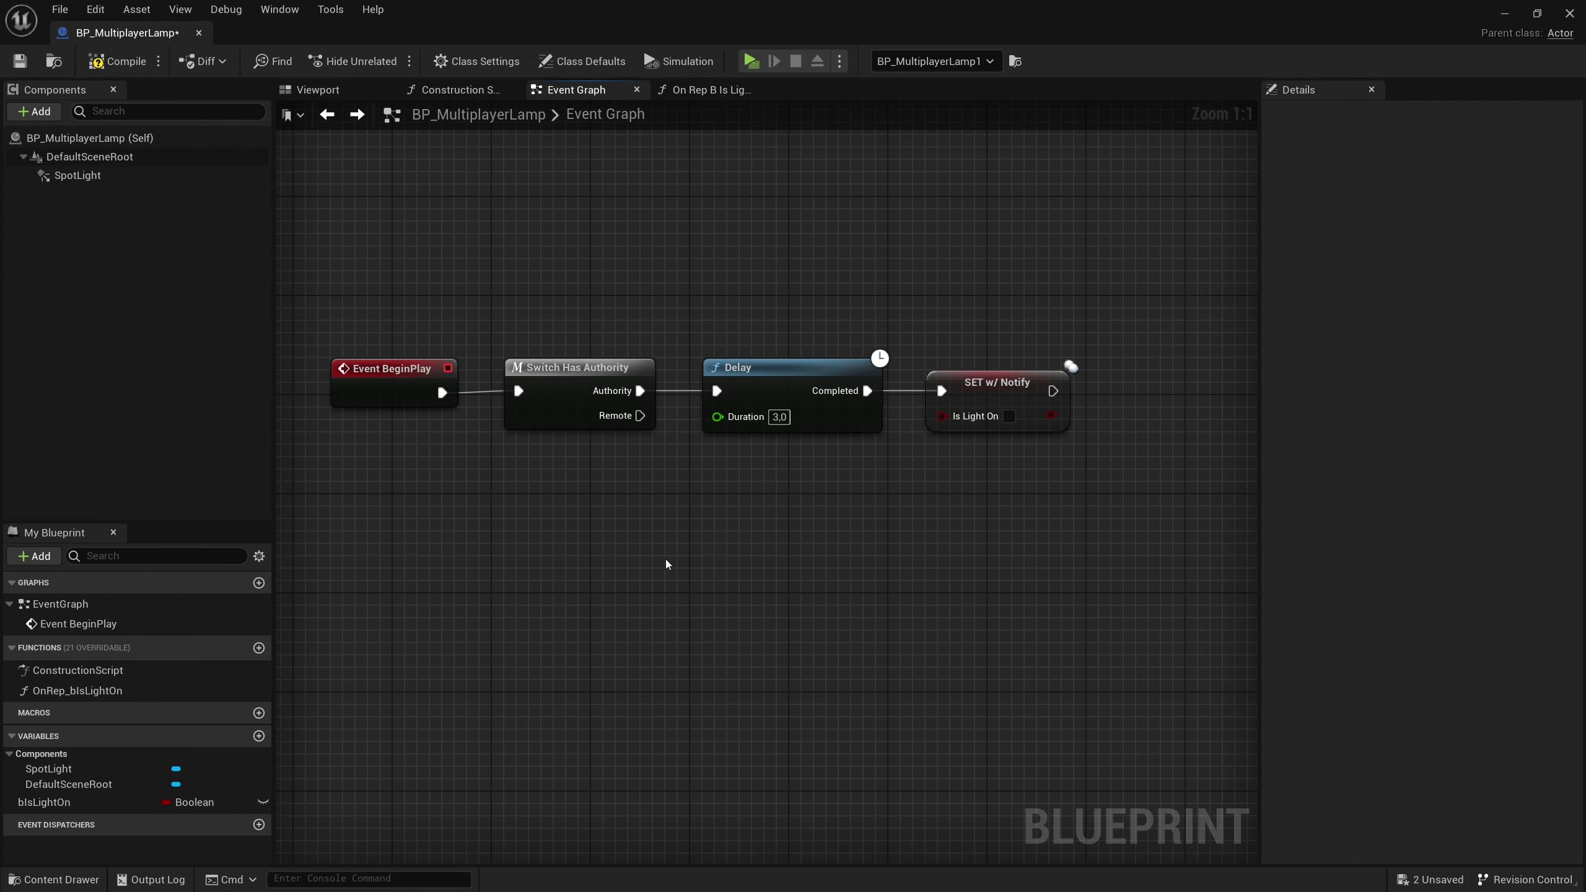
Paste the Spot Light and Set Visibility nodes into OnRep_bIsLightOn and arrange them.
key("alt+Right")
key("ctrl+v")
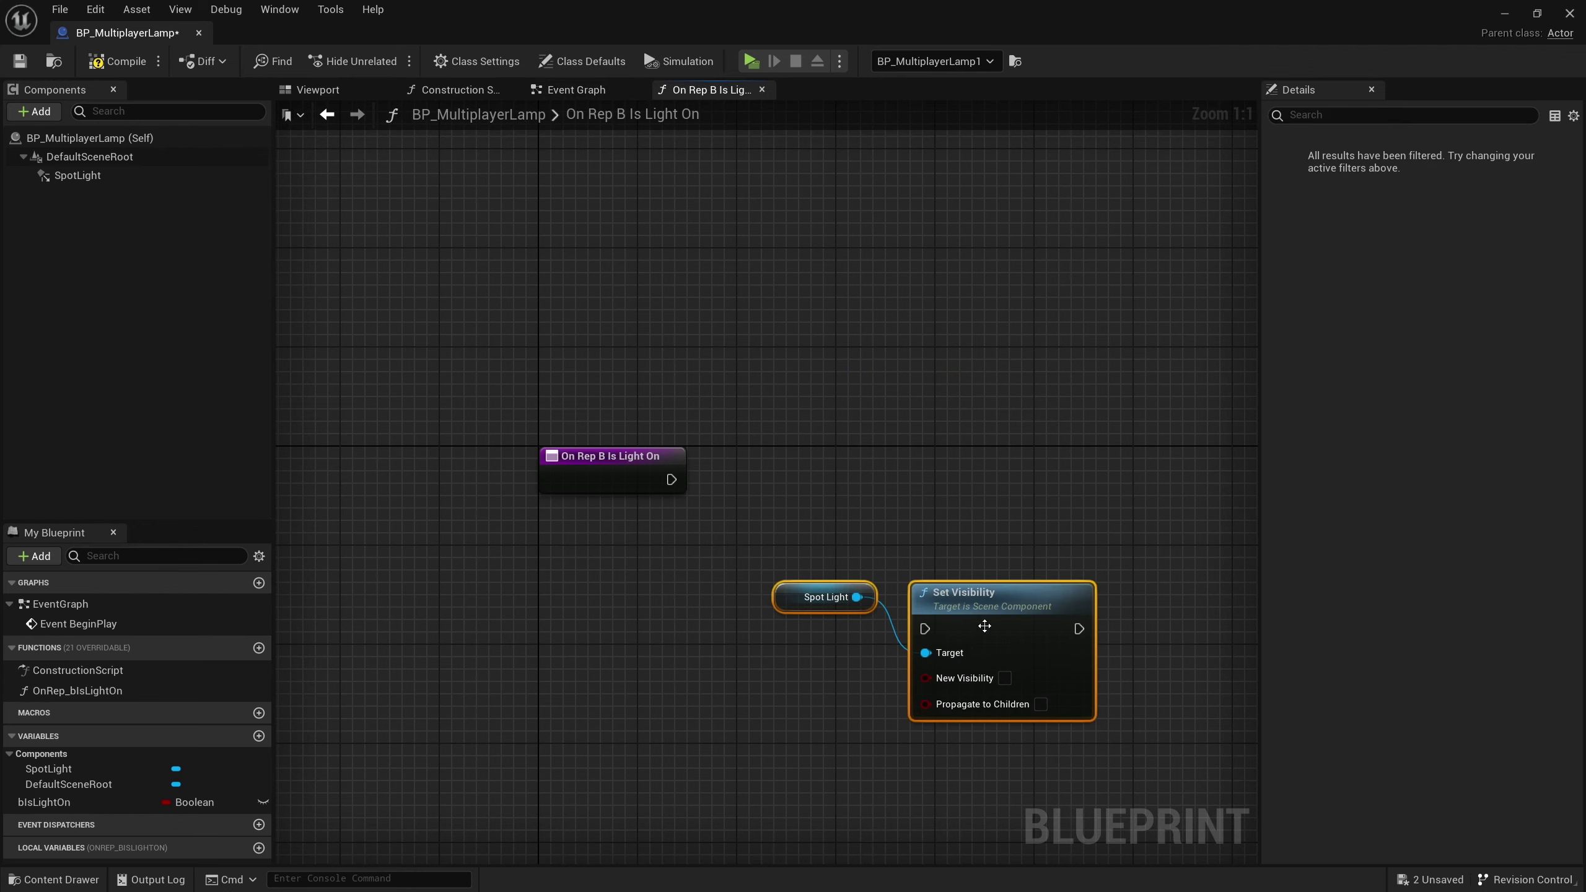
left_click_drag(985, 626, 988, 497)
key("ctrl+z")
left_click_drag(985, 626, 1000, 517)
left_click(793, 498)
mouse_move(793, 498)
left_mouse_down()
mouse_move(943, 673)
mouse_move(931, 636)
left_mouse_up()
left_click(1002, 506, "ctrl")
left_click_drag(1002, 506, 890, 469)
Wire a bIsLightOn getter into New Visibility, run Set Visibility from On Rep, and compile.
left_click_drag(44, 802, 577, 522)
left_click(619, 540)
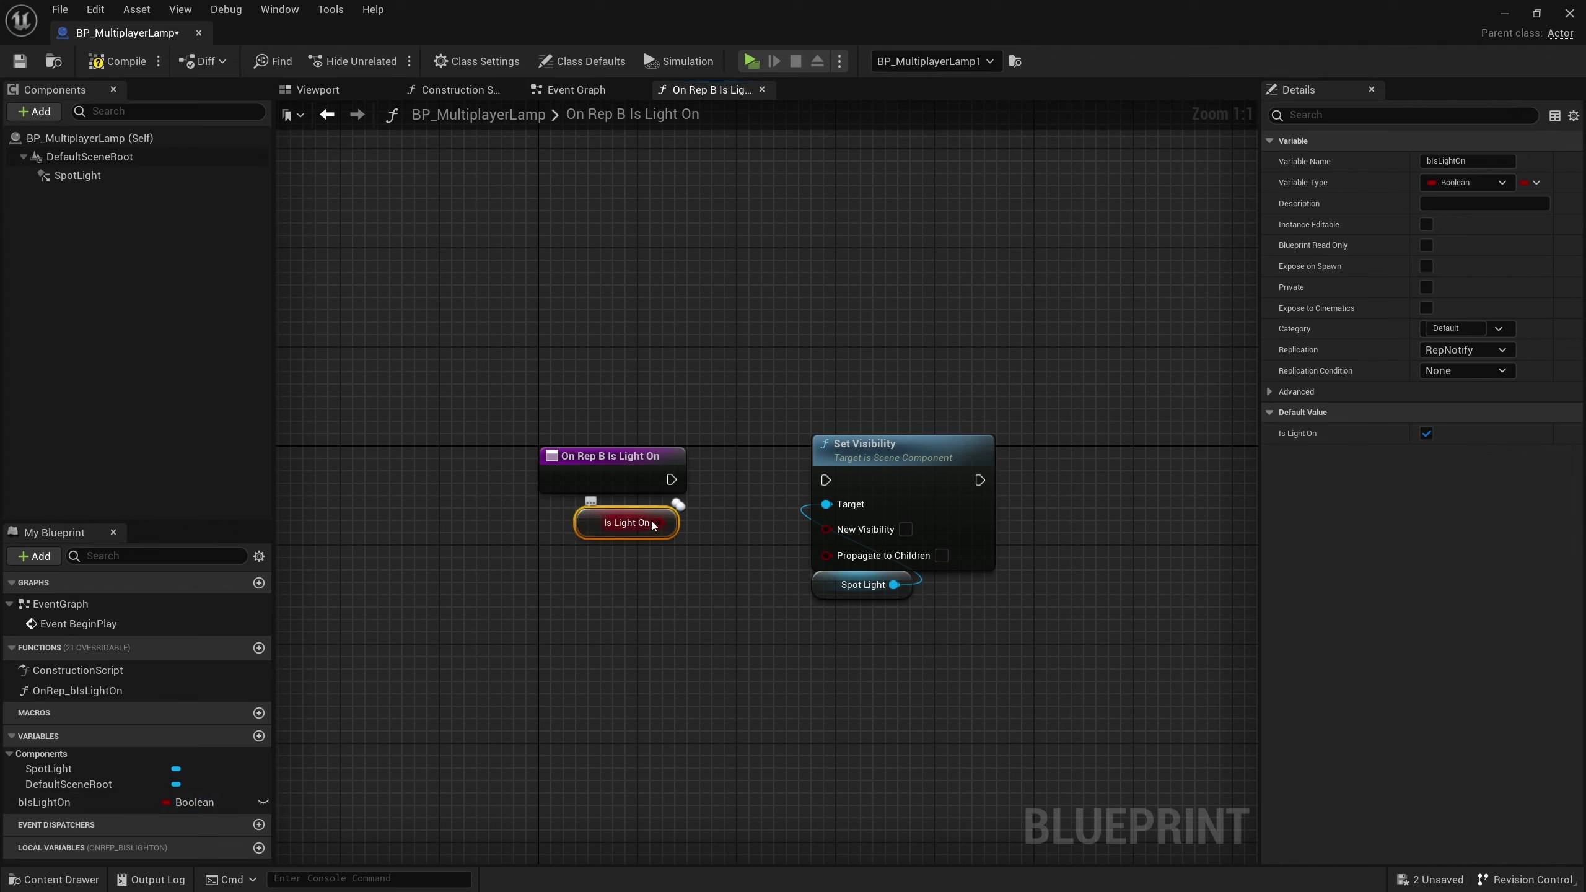
left_click_drag(659, 522, 830, 529)
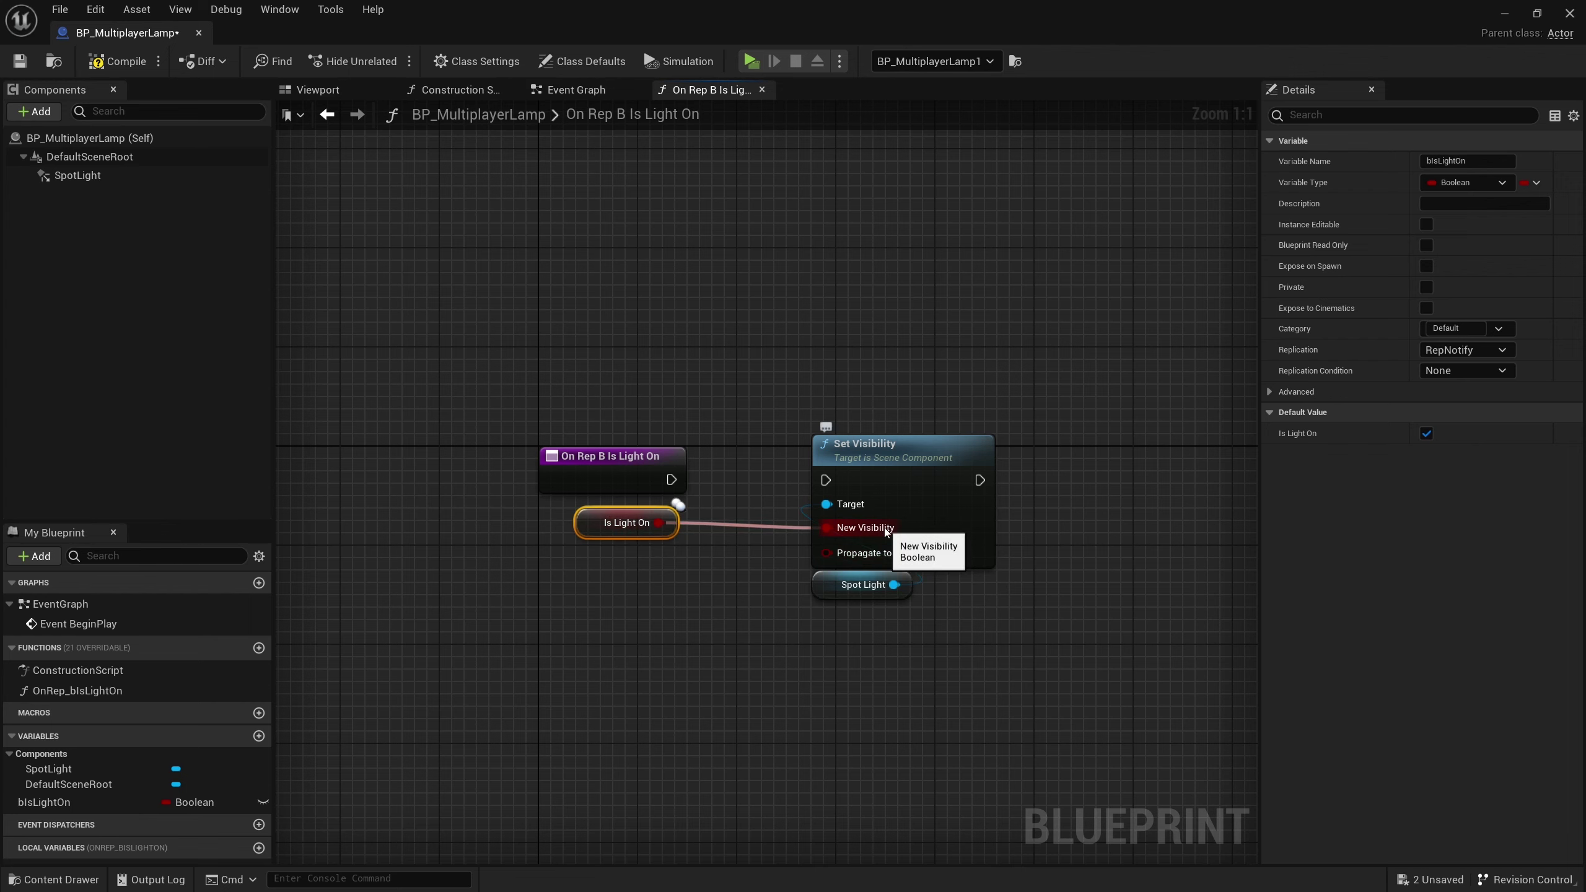
left_click_drag(671, 479, 825, 479)
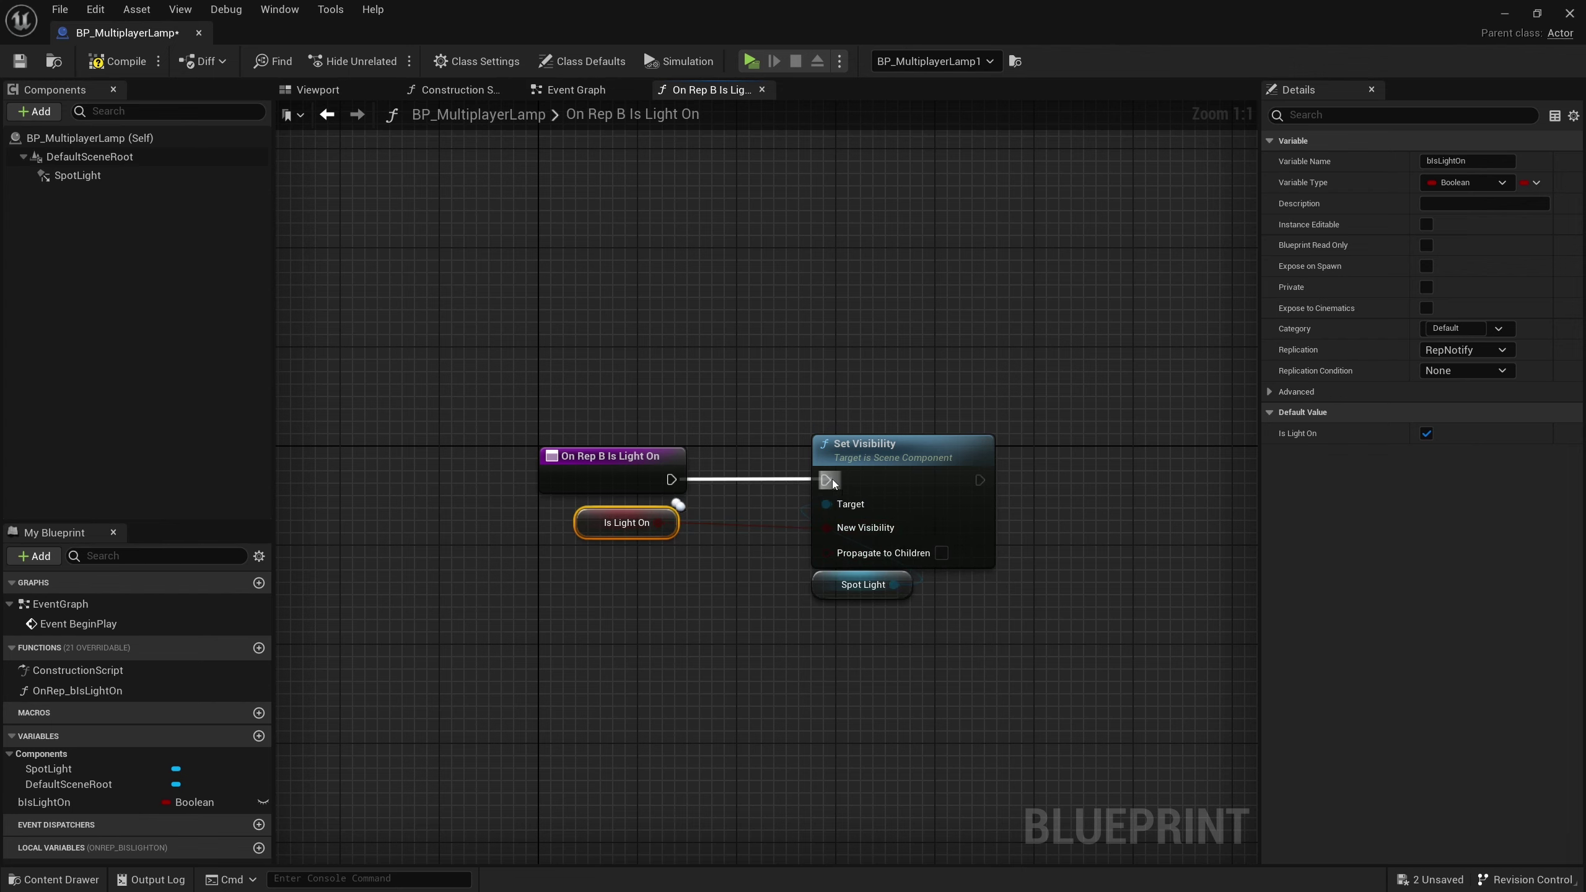
left_click(117, 61)
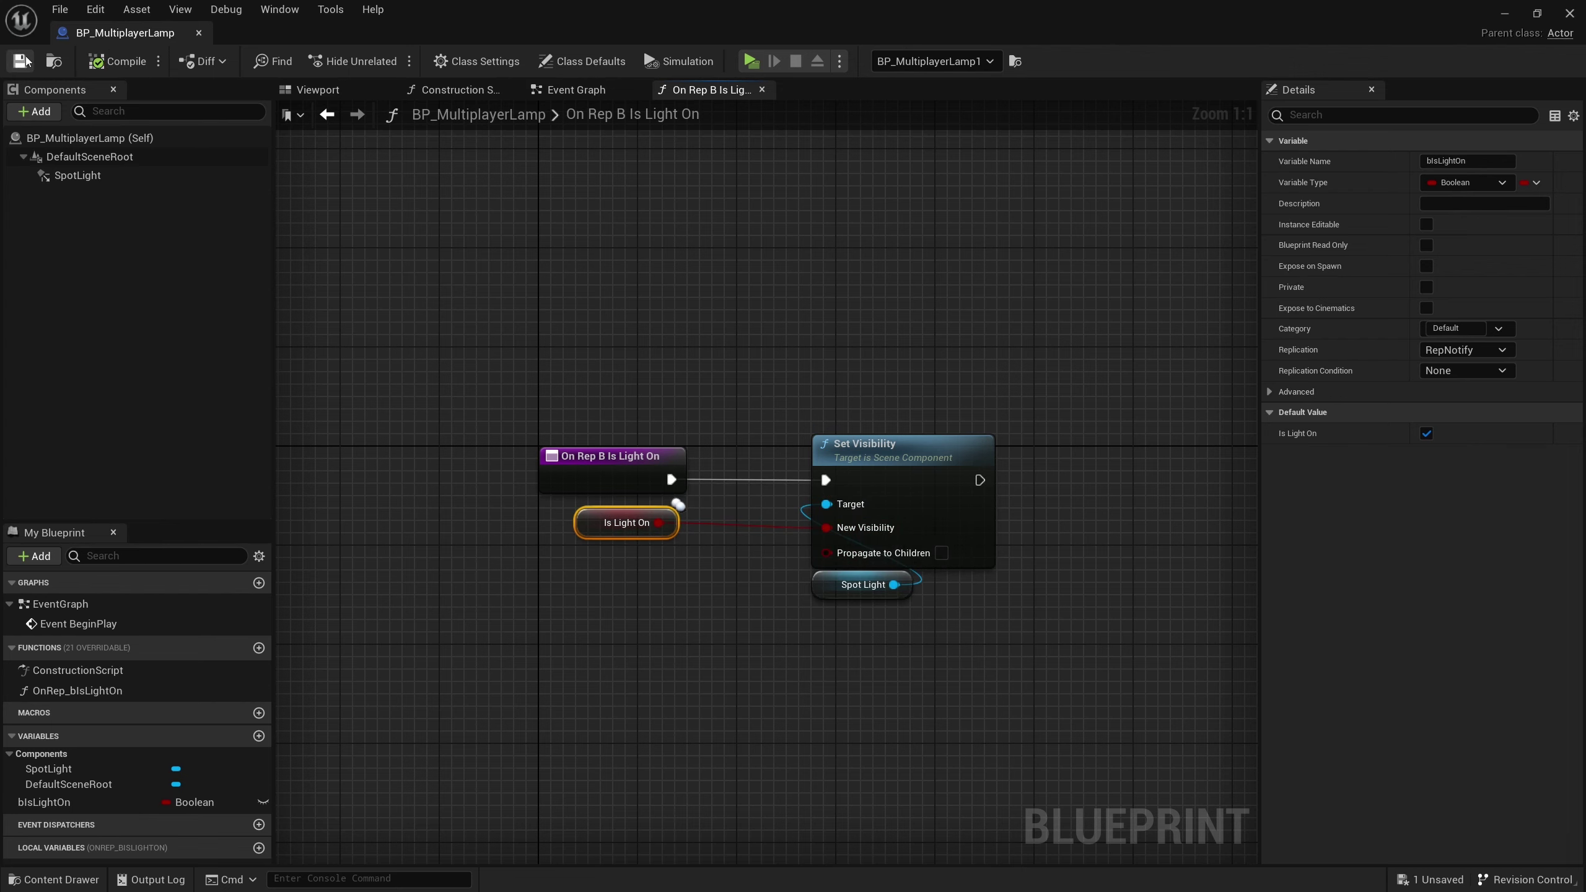
left_click_drag(870, 31, 746, 620)
left_click(935, 656)
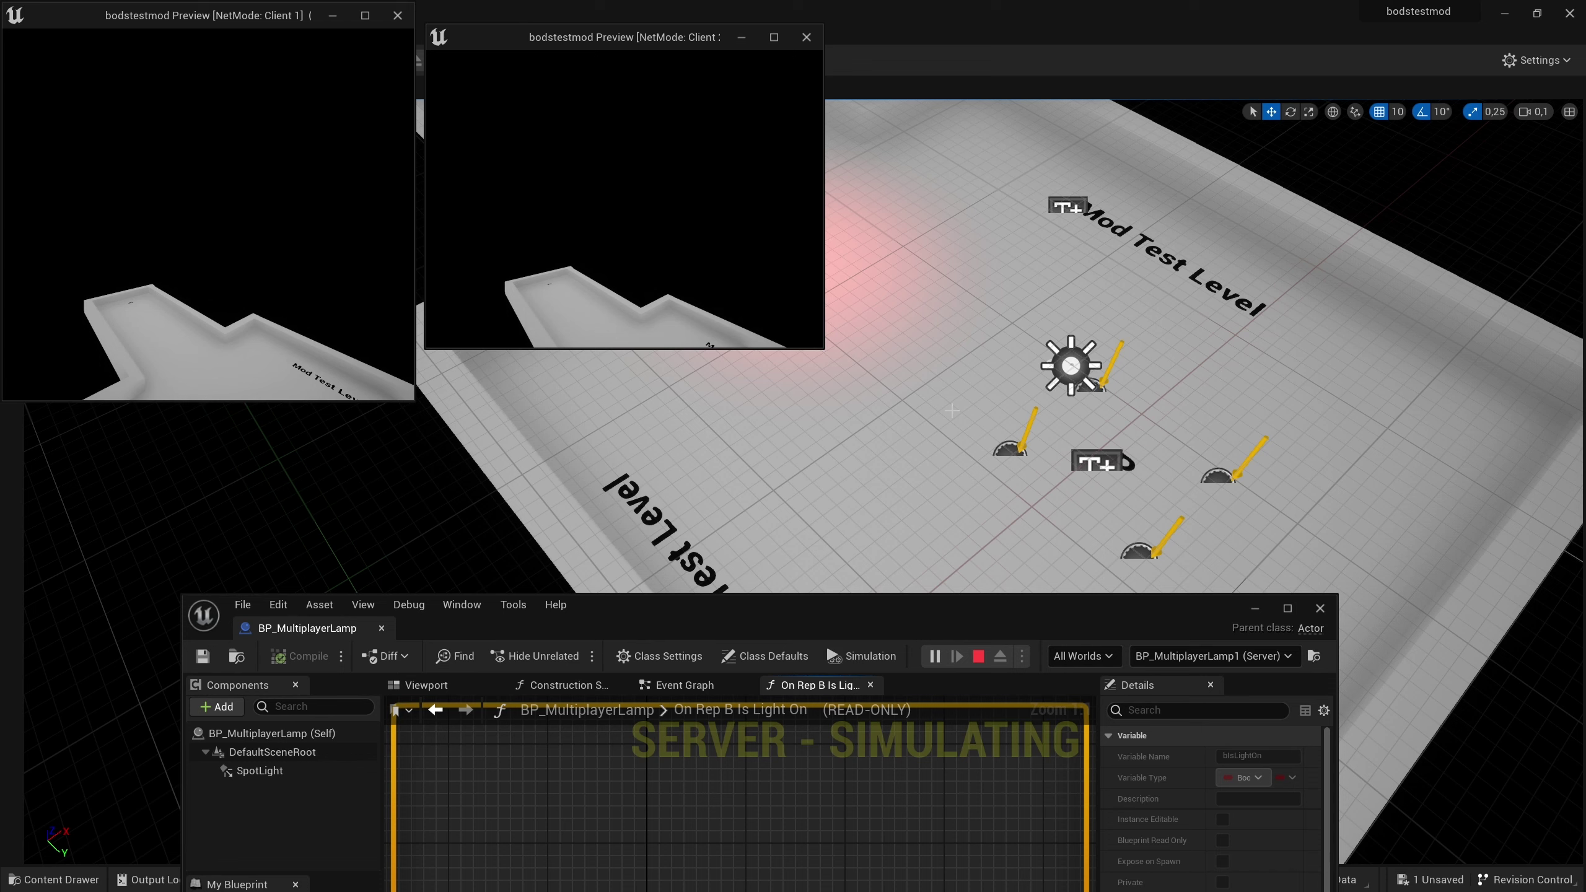
key("Escape")
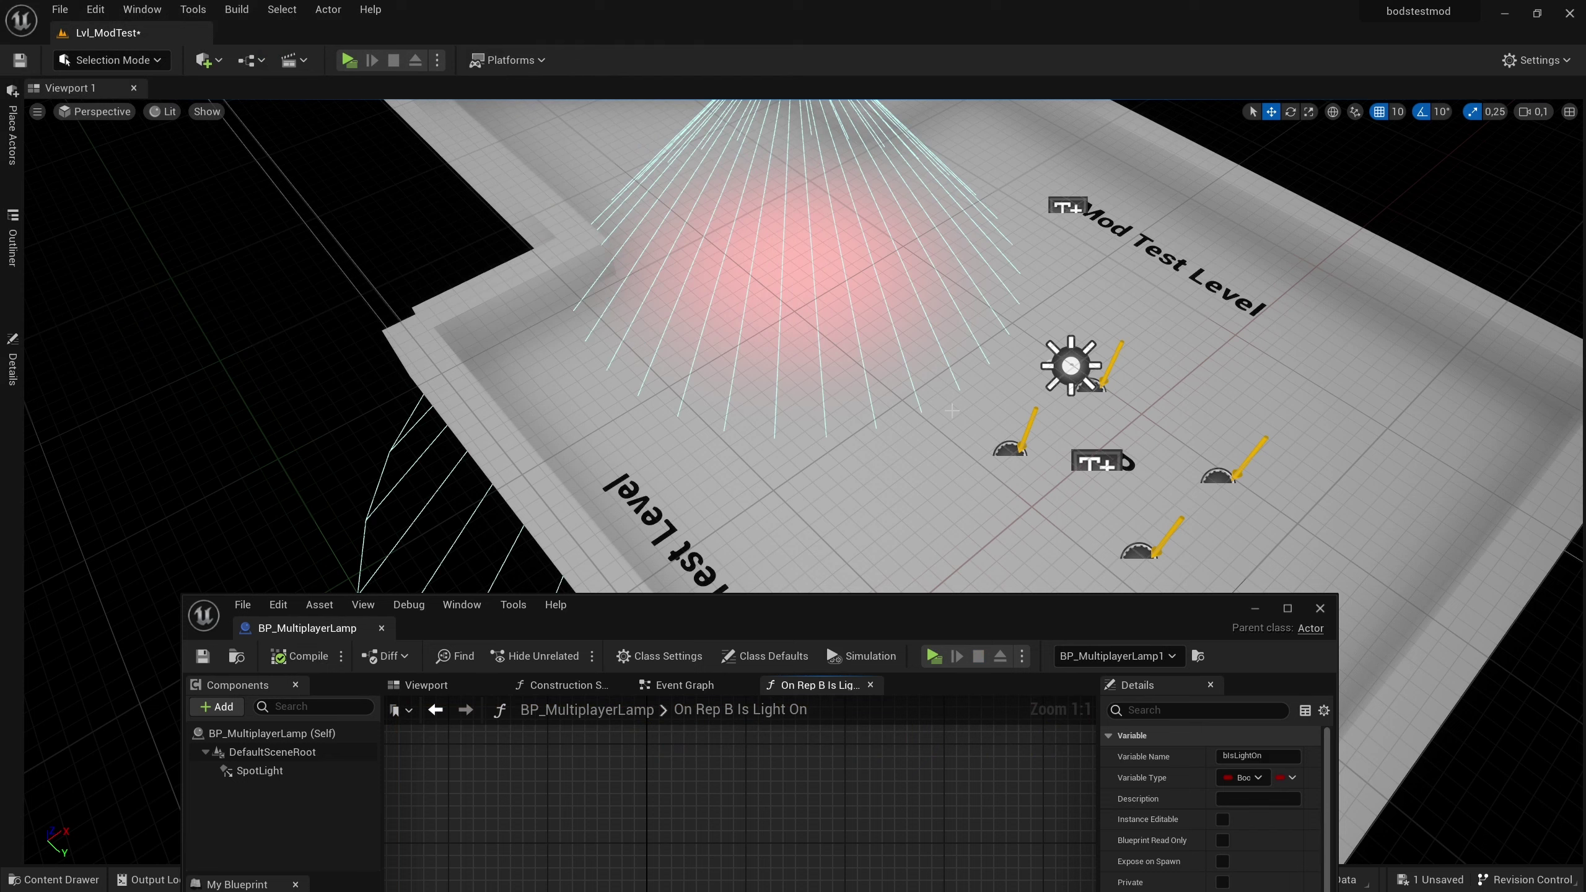
left_click(349, 60)
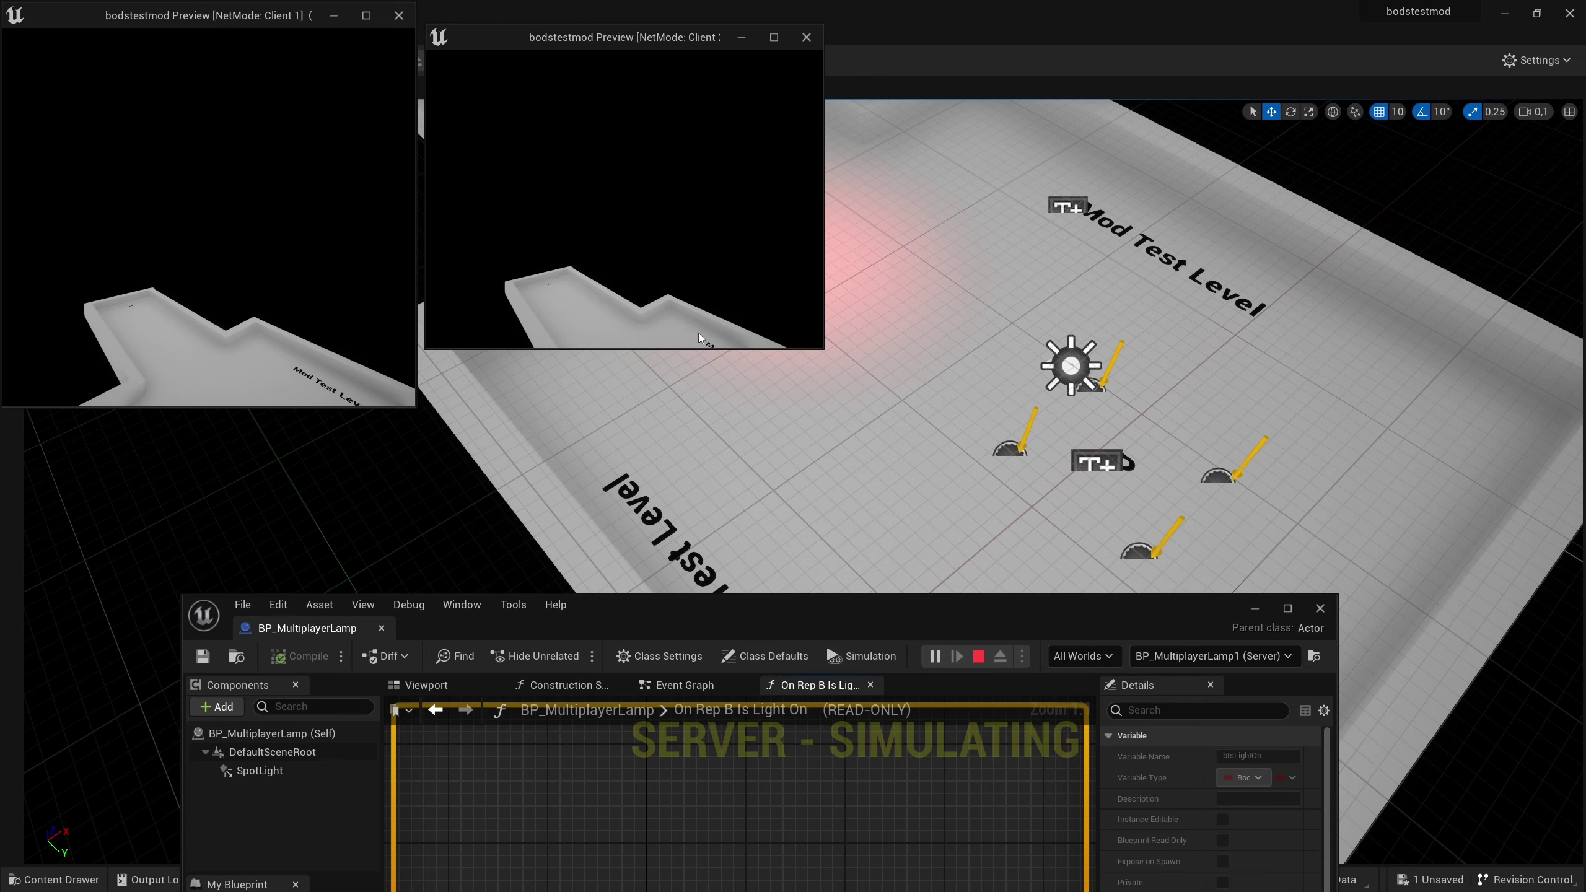
key("Escape")
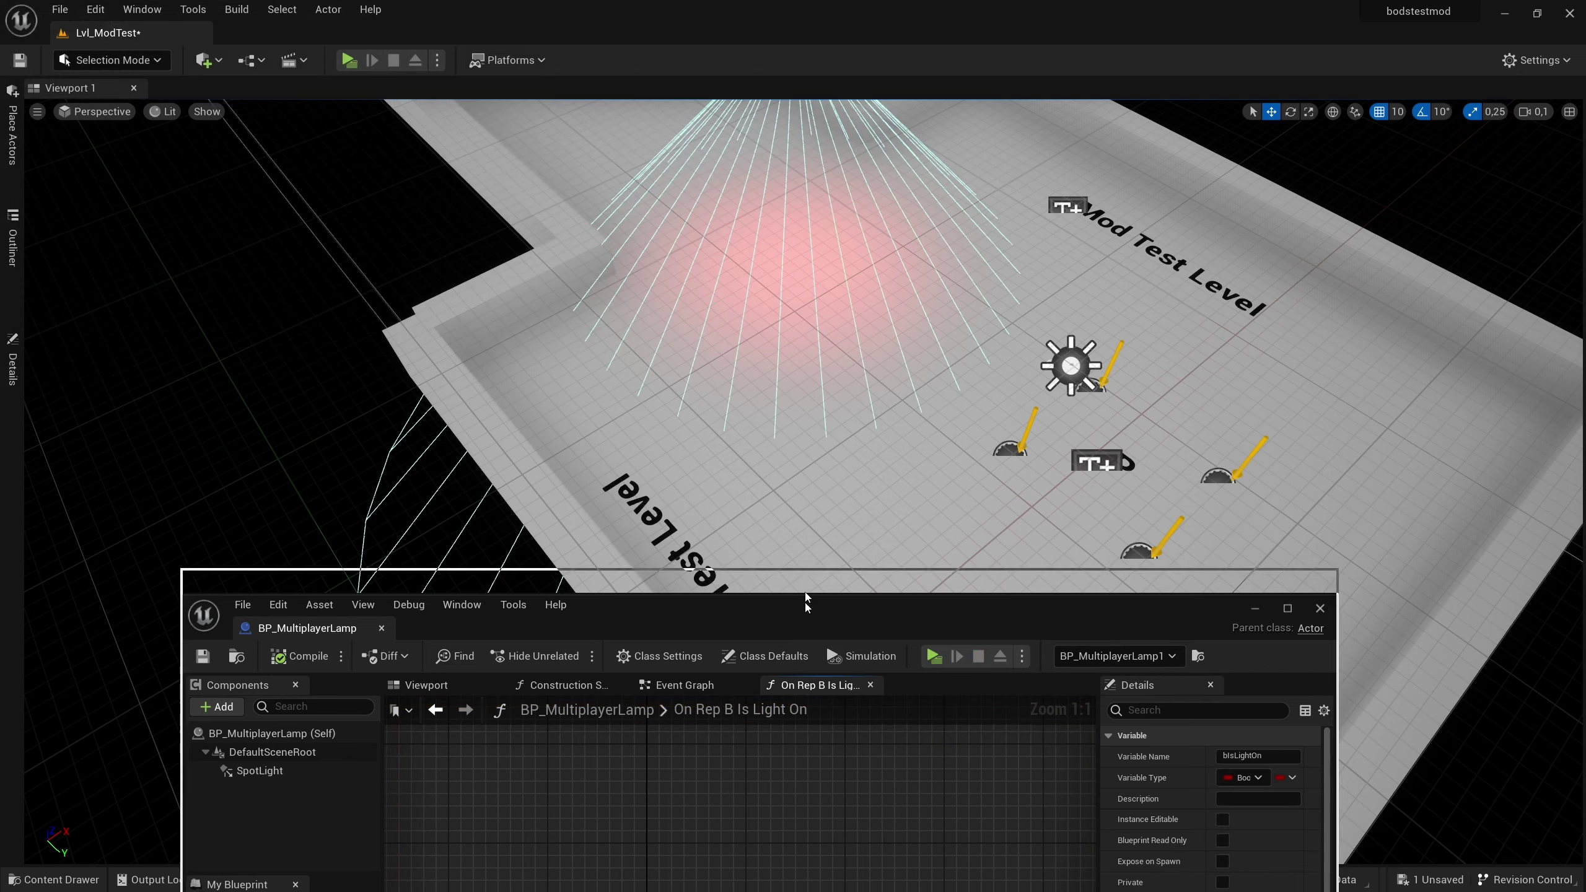
left_click_drag(806, 603, 801, 350)
double_click(800, 350)
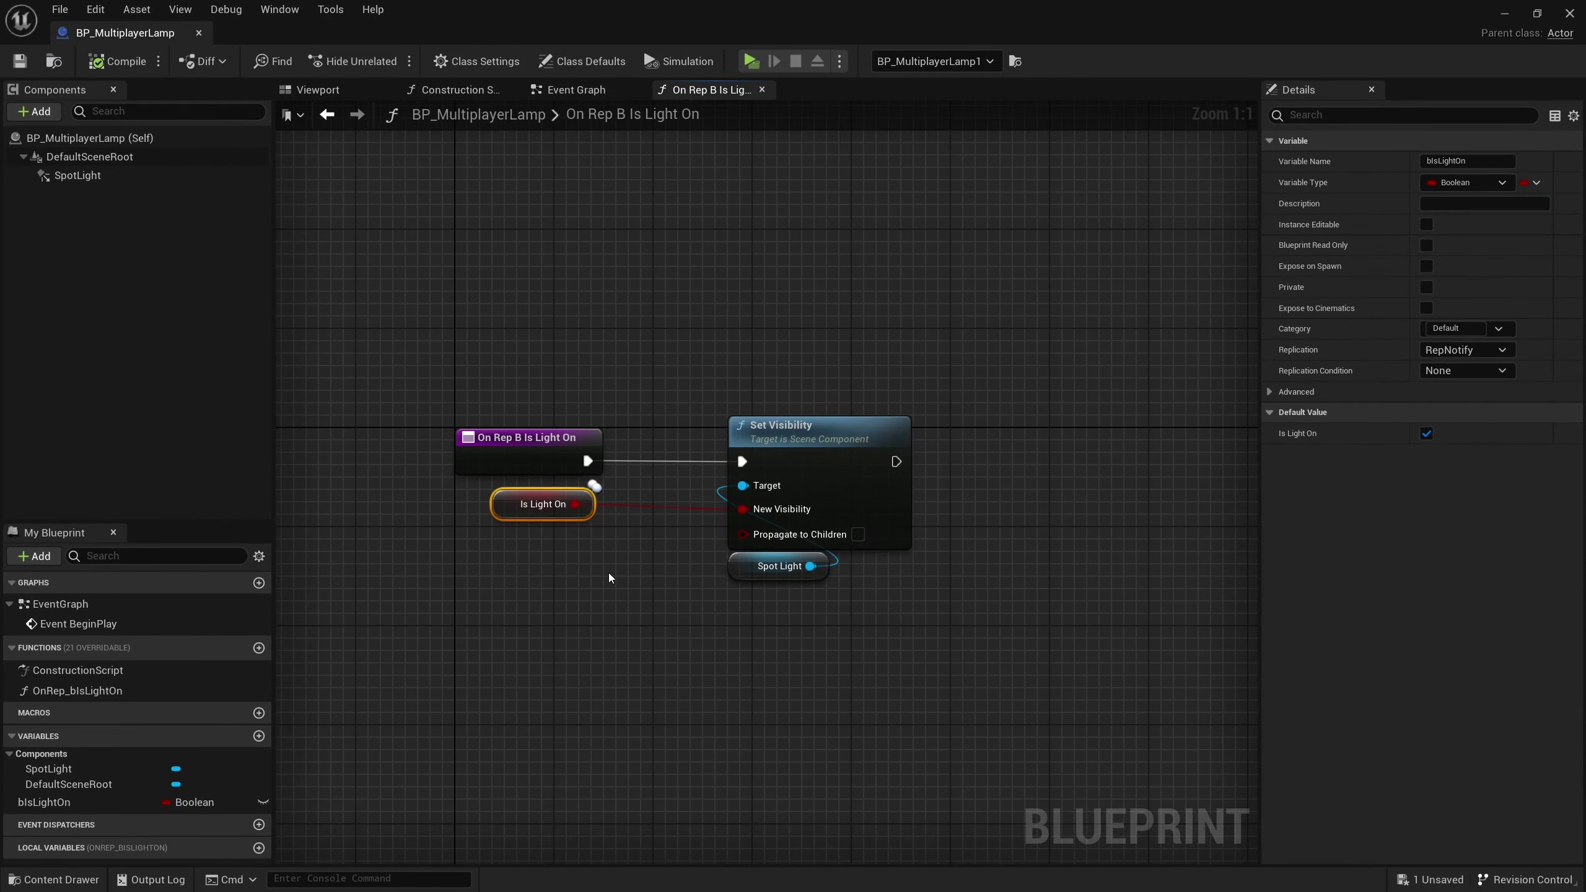
Insert a Branch after the On Rep entry, conditioned on Is Light On, before Set Visibility.
left_click_drag(759, 452, 957, 453)
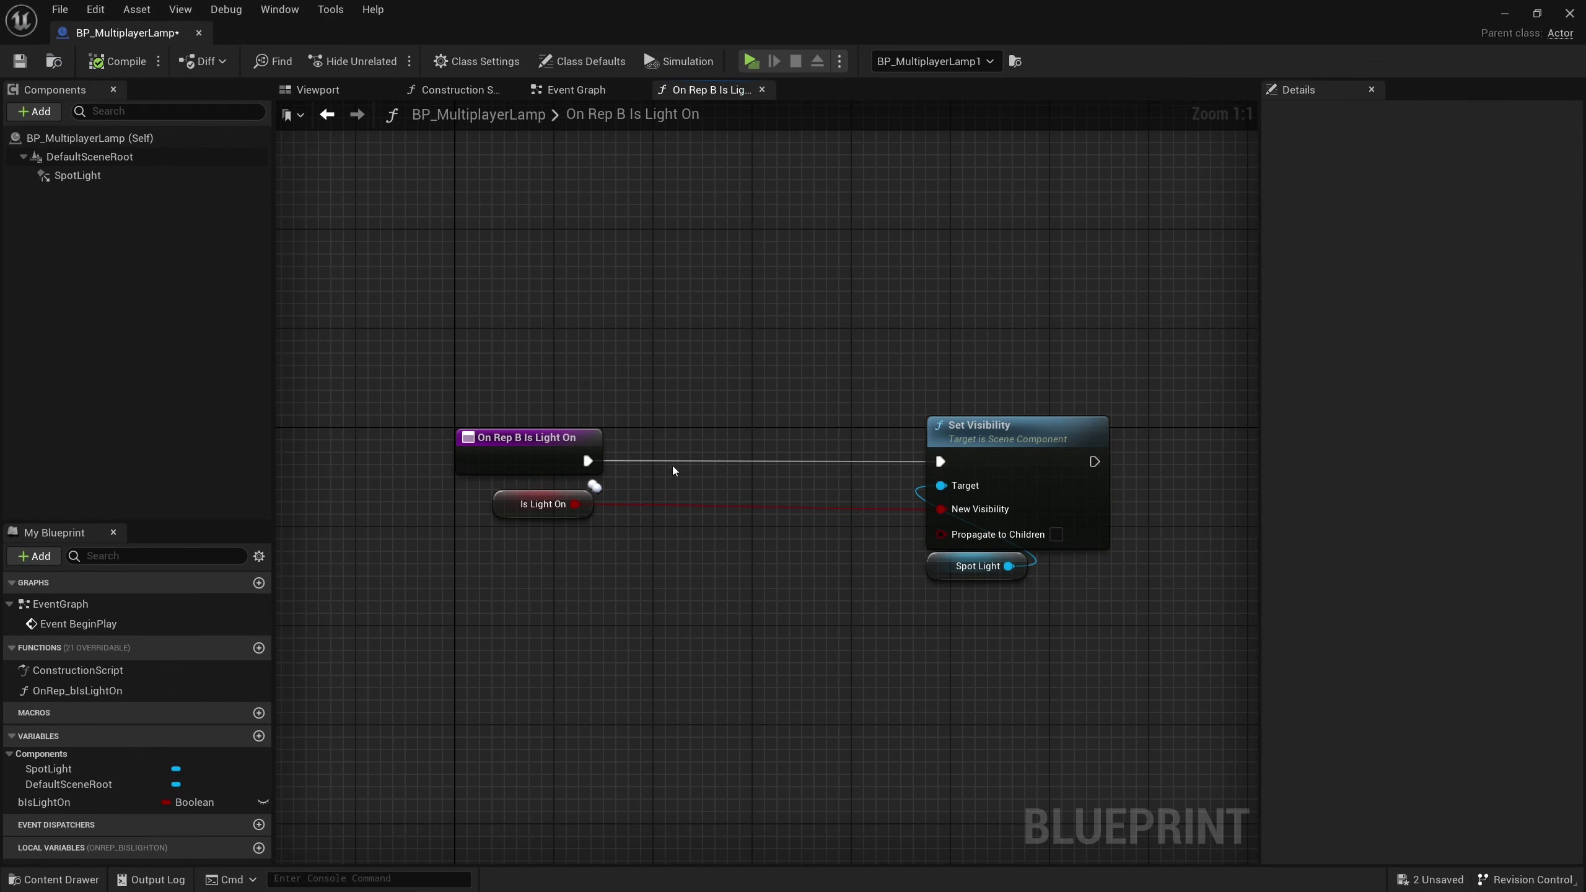
left_click(662, 449)
mouse_move(585, 462)
left_mouse_down()
mouse_move(673, 478)
mouse_move(662, 438)
mouse_move(552, 510)
left_mouse_up()
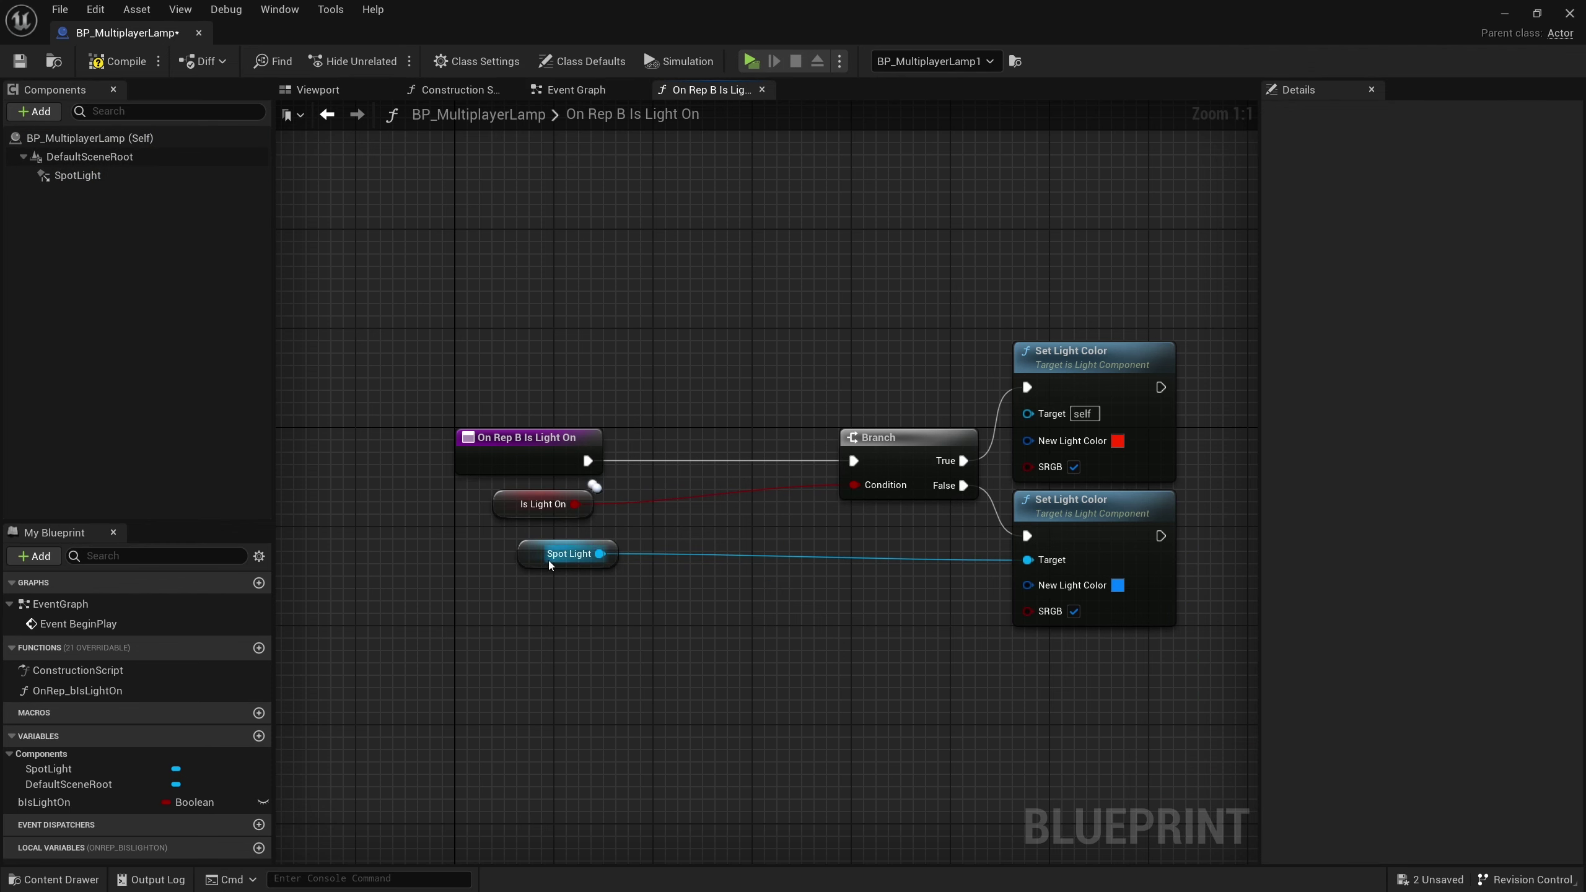
Place the Spot Light getter beside the Branch and locate the compile error after a failed play attempt.
left_click_drag(548, 560, 907, 523)
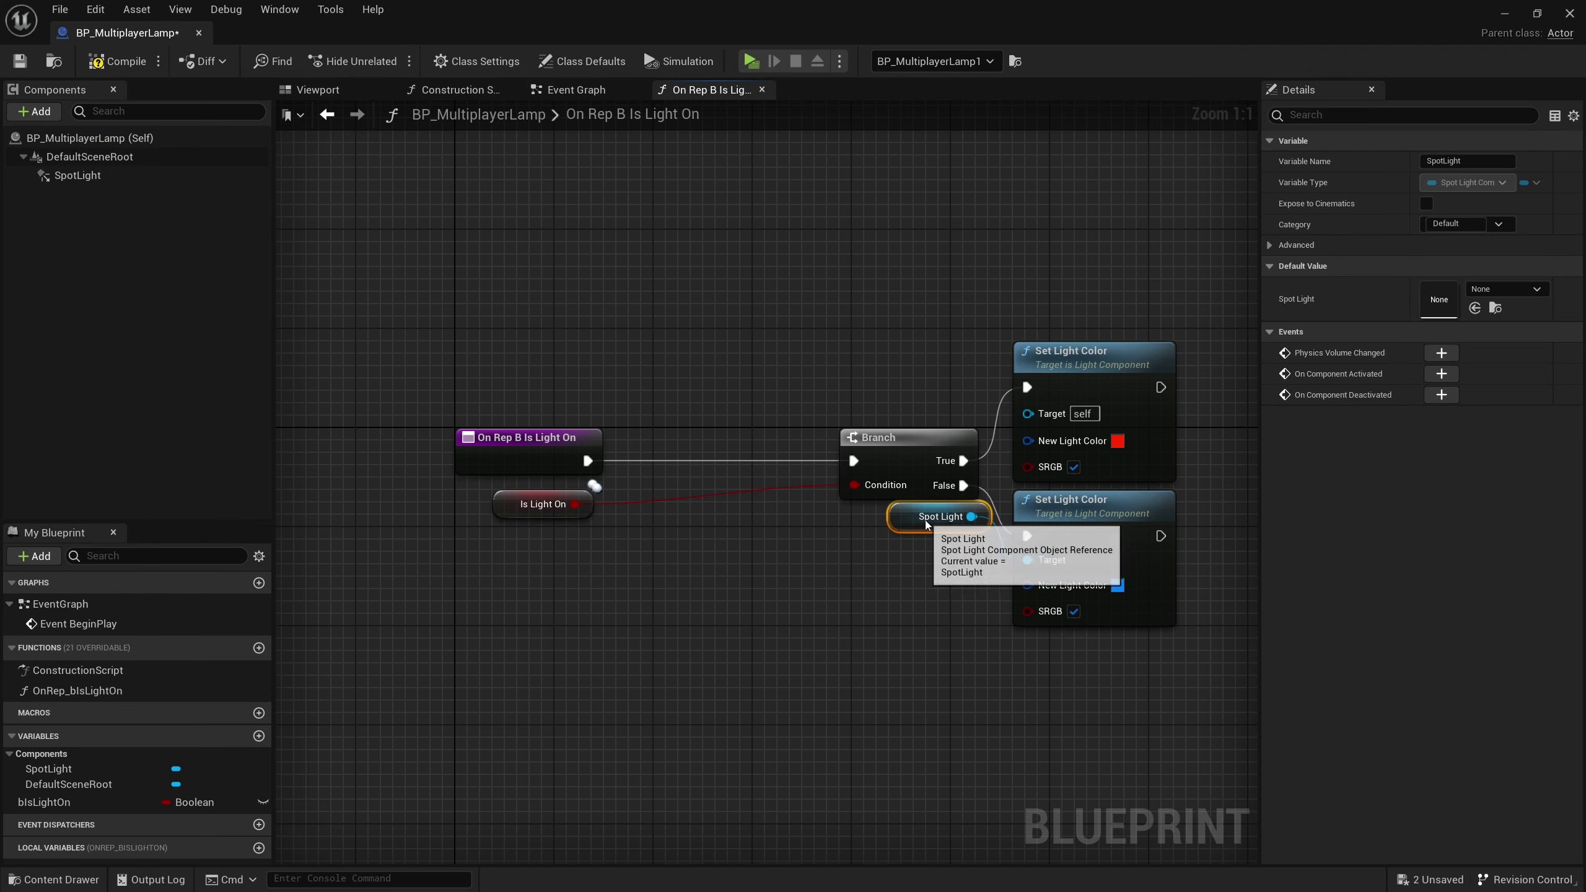
left_click(900, 637)
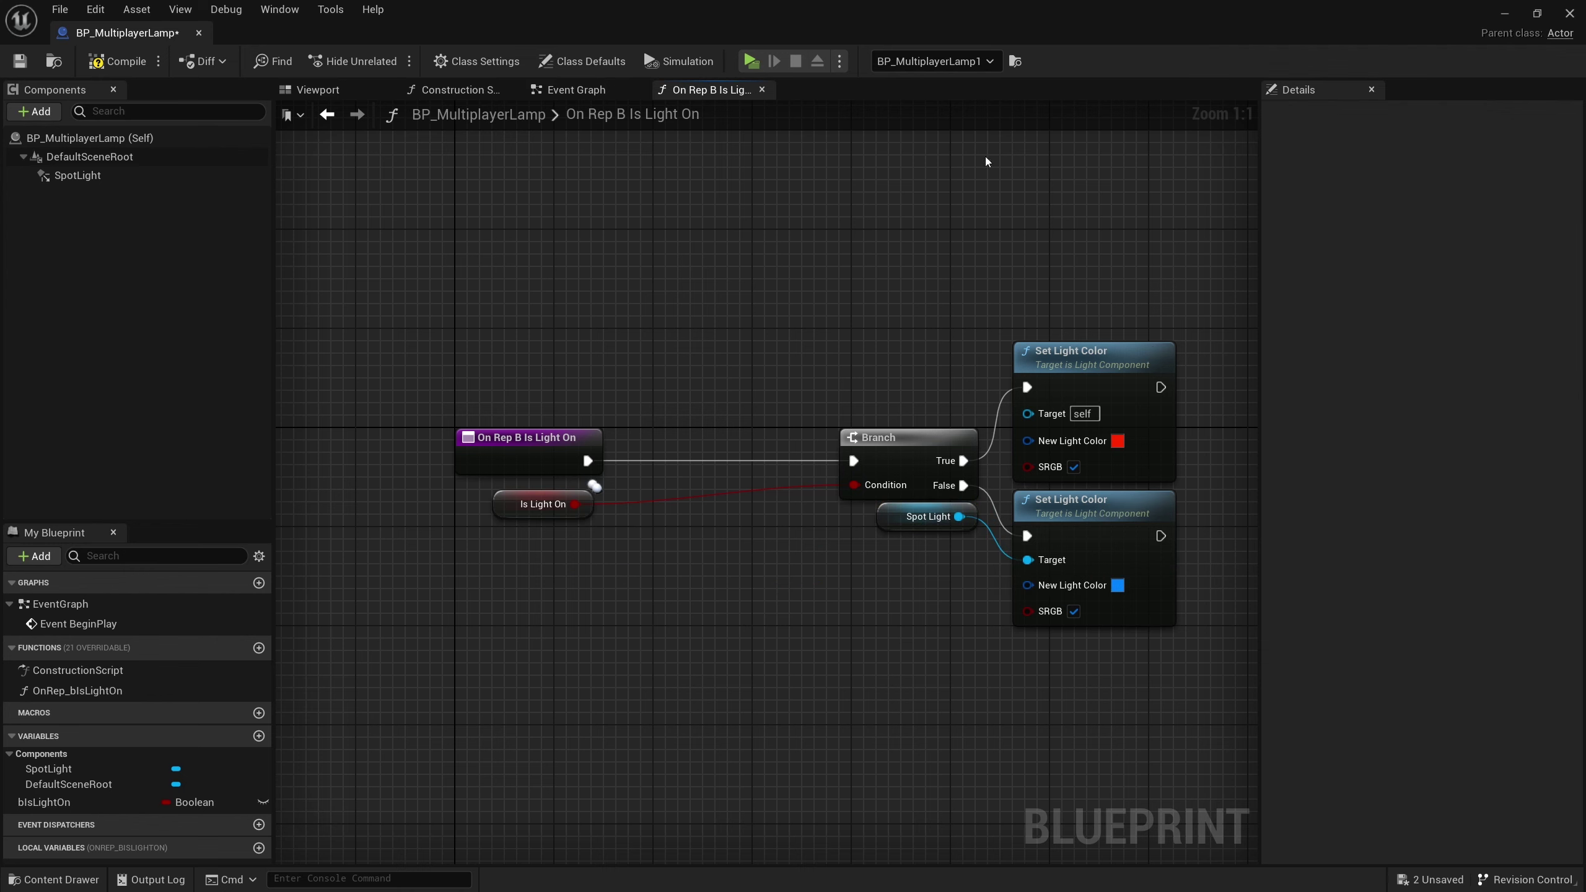
left_click(750, 61)
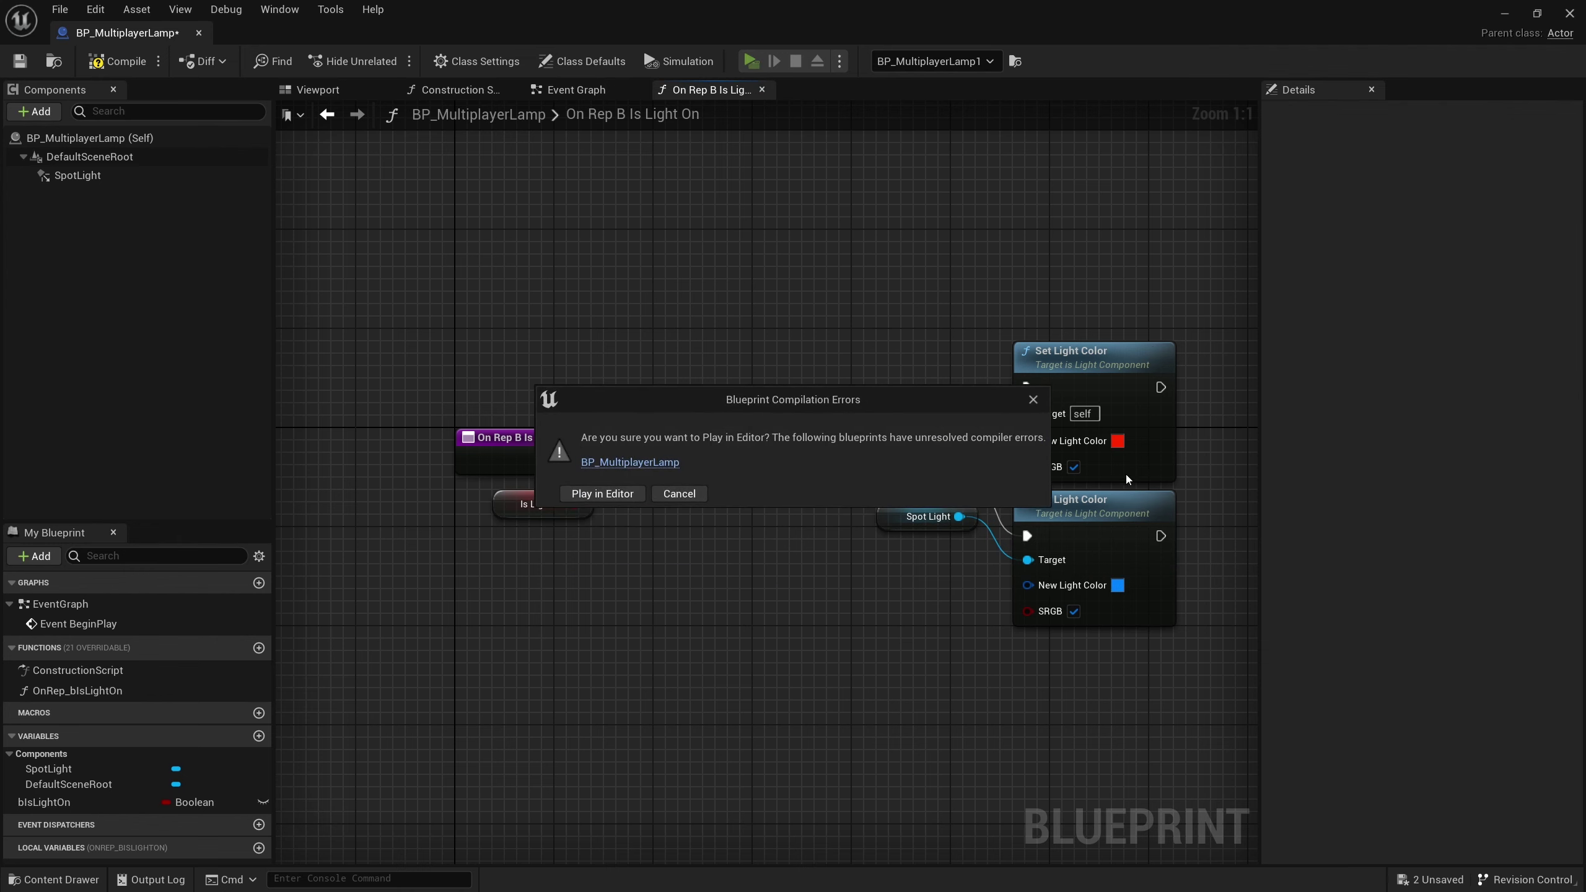
left_click(685, 497)
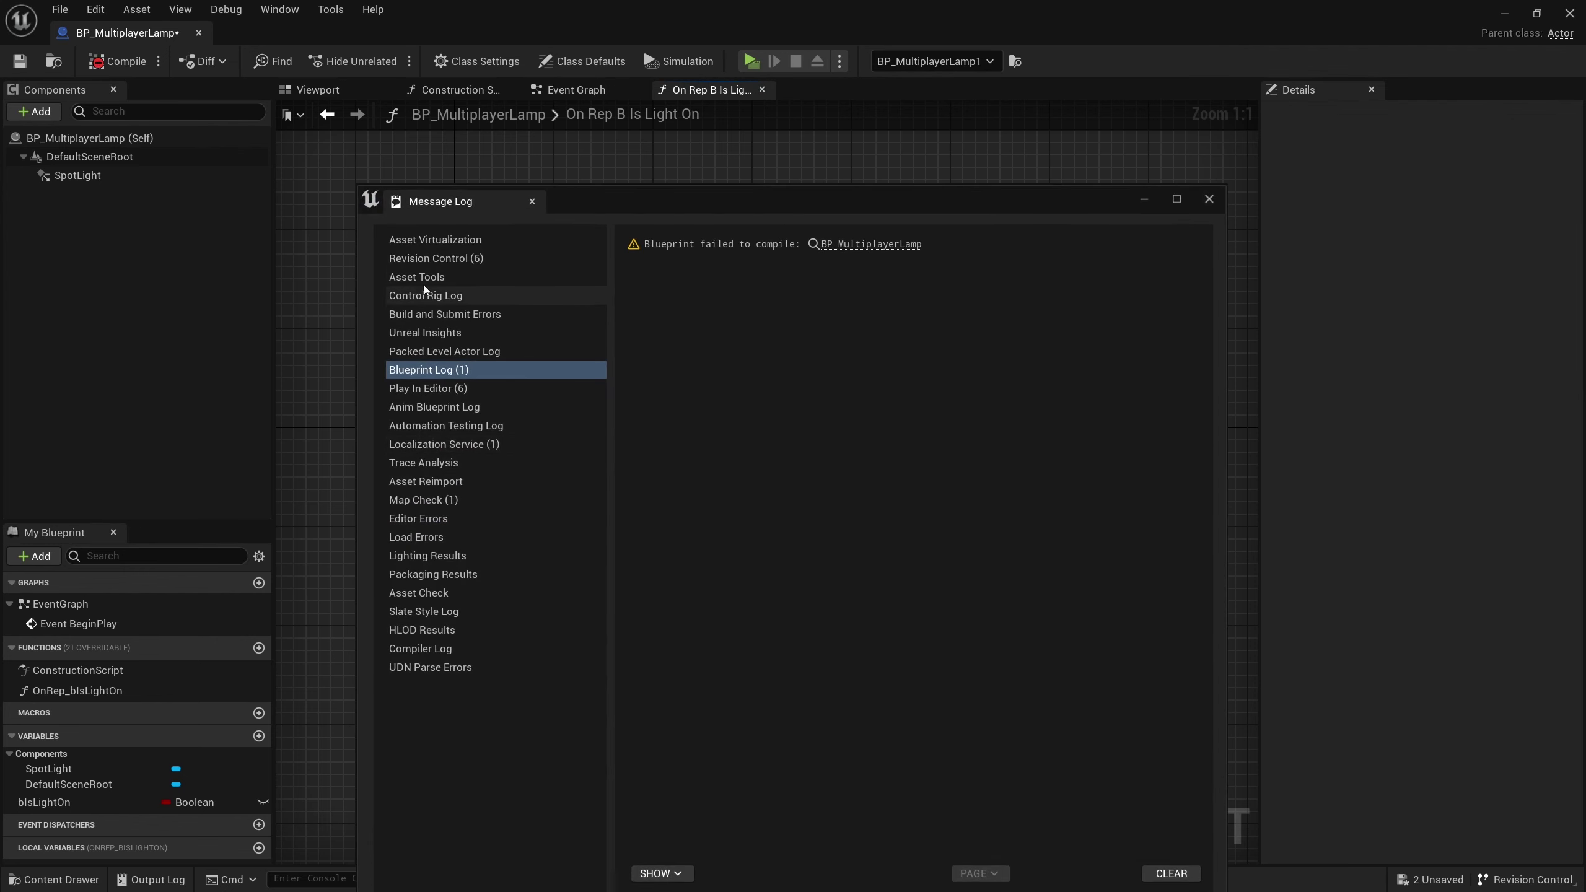
left_click(878, 257)
Connect Spot Light to the red Set Light Color's Target, recompile, and start the multiplayer test.
left_click_drag(764, 485, 832, 380)
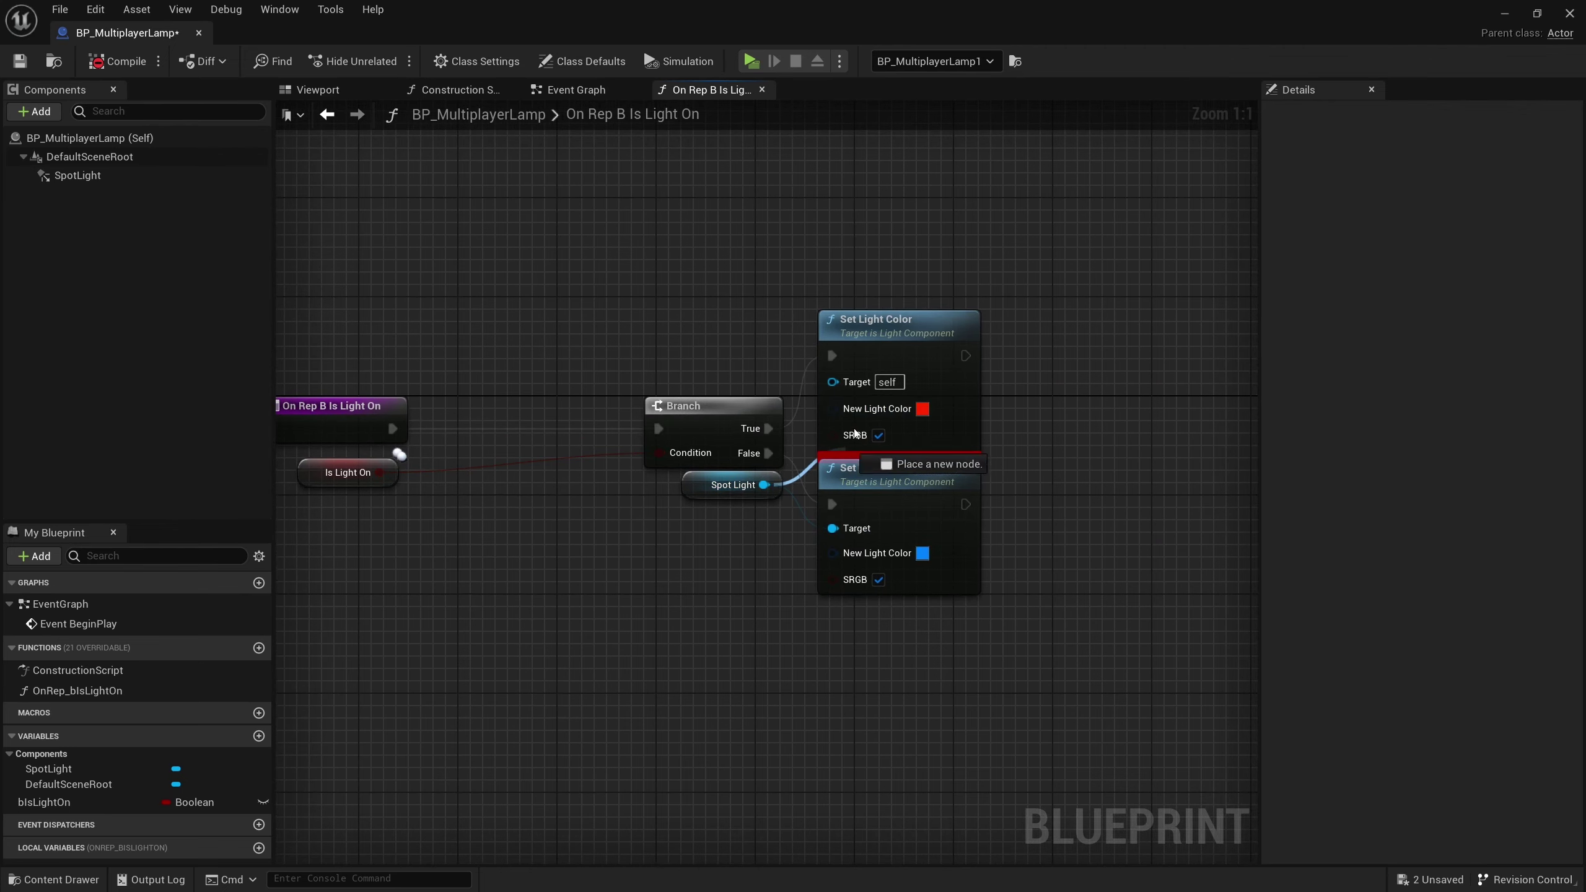
right_click_drag(752, 384, 860, 407)
left_click(117, 61)
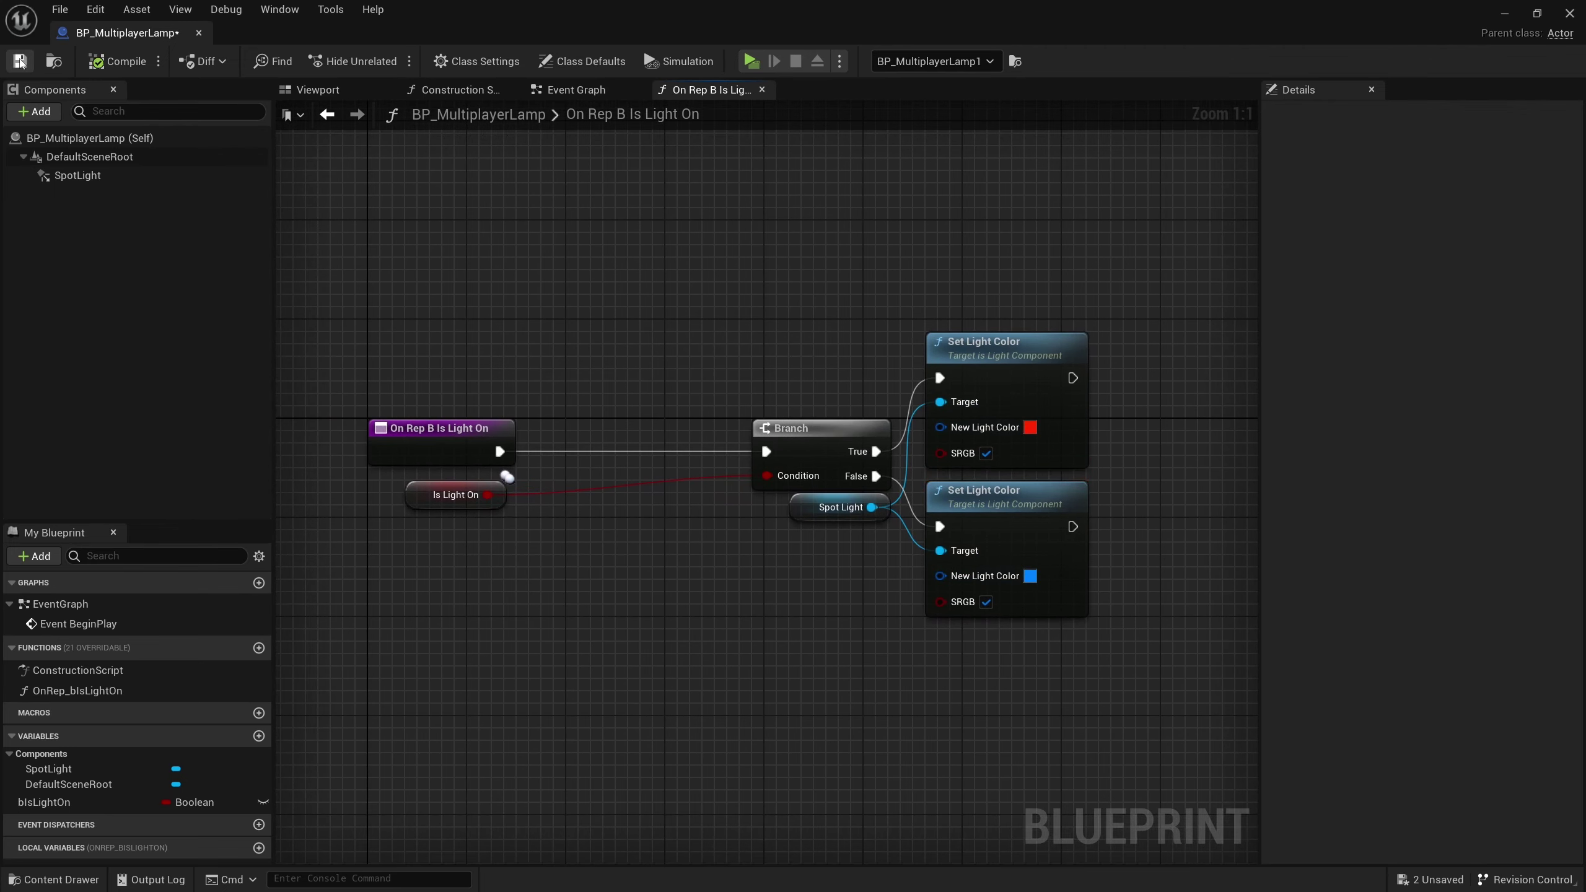
left_click(749, 62)
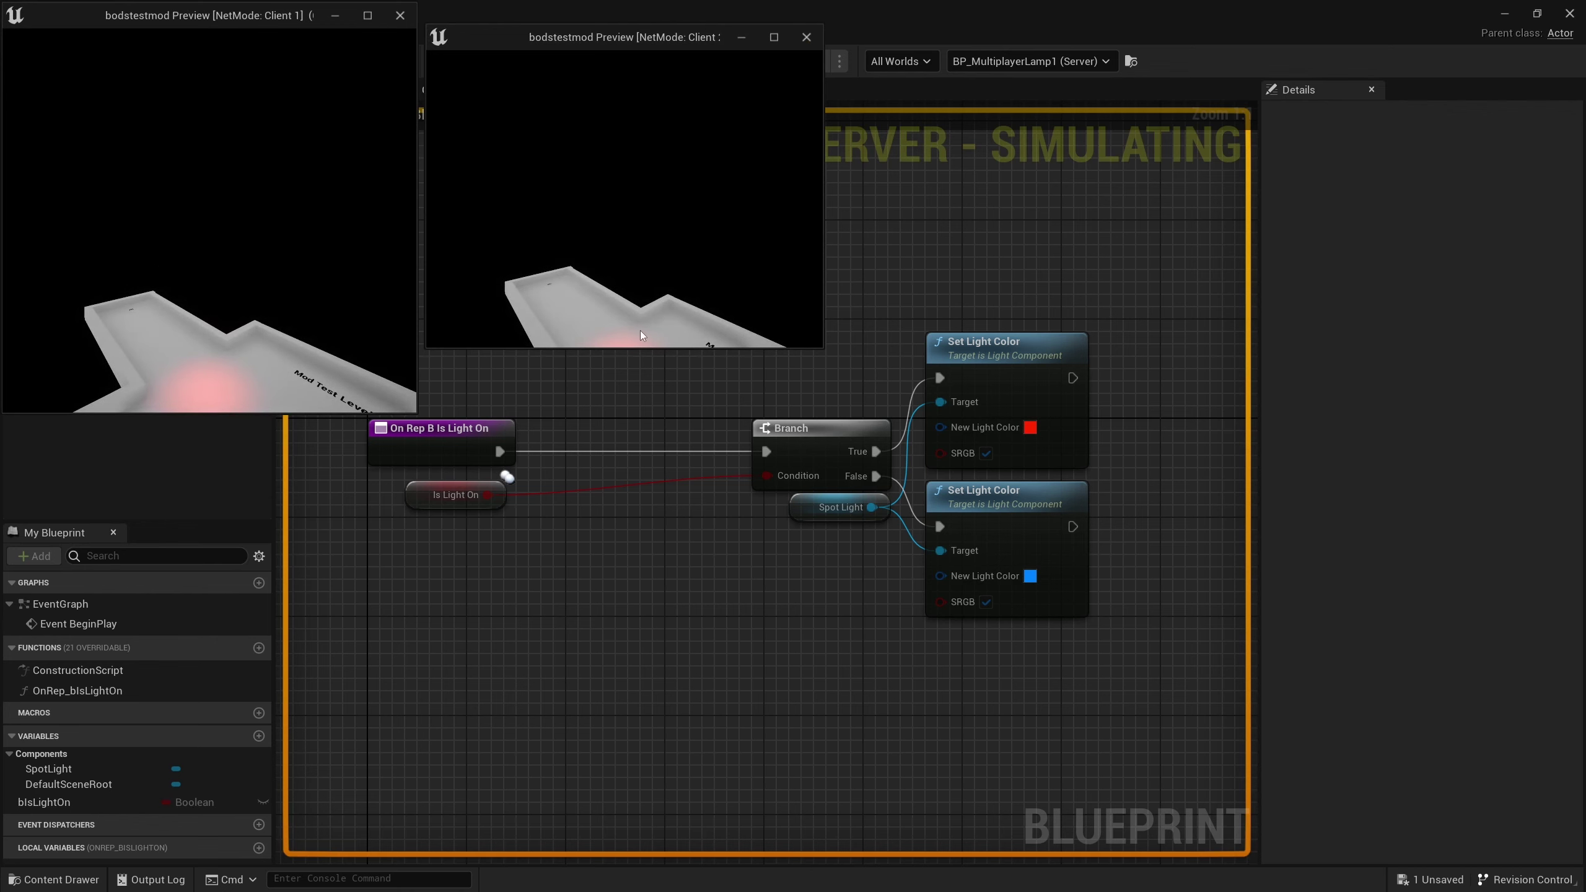
Watch both clients' light turn from red to blue, stop the session, and return to the Event Graph.
left_click(639, 329)
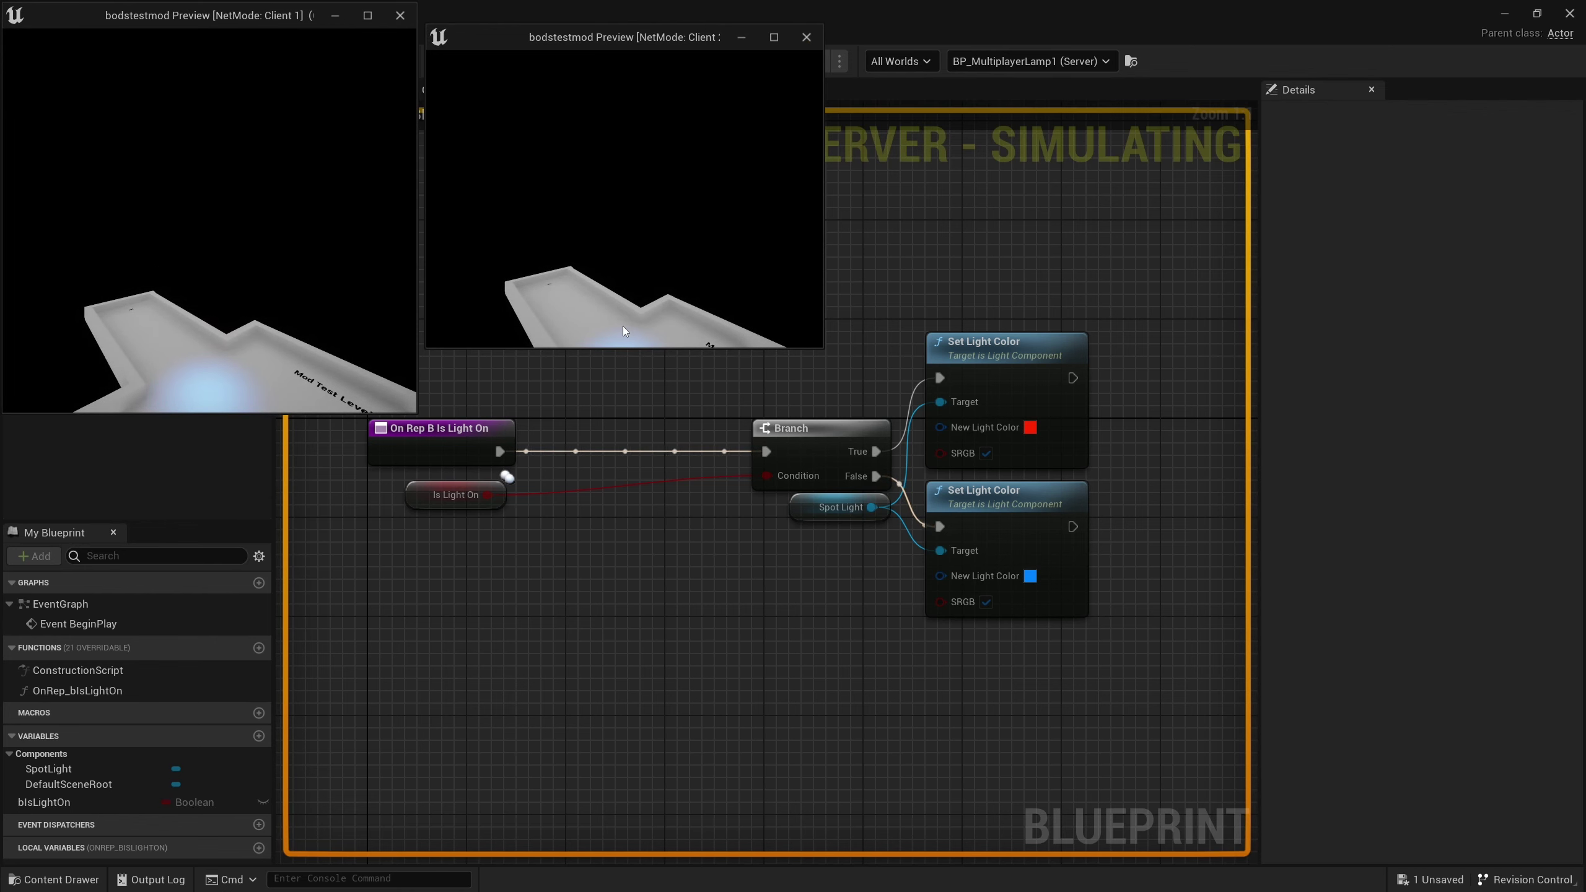
key("Escape")
left_click(577, 91)
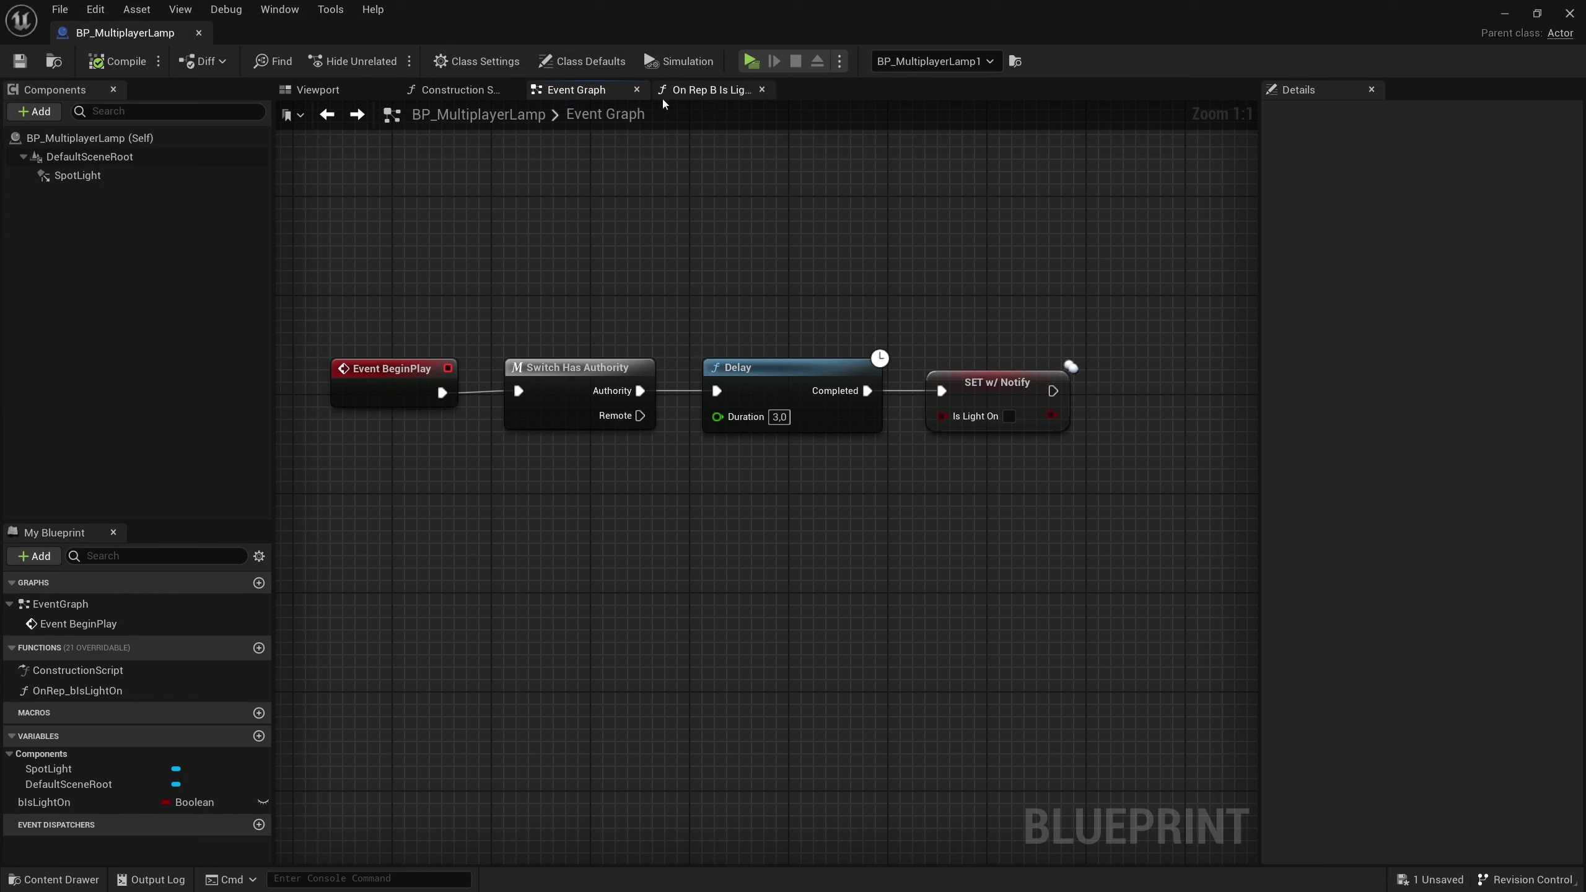
Close the On Rep B Is Light On tab and recentre the BeginPlay-to-SET chain.
left_click(762, 90)
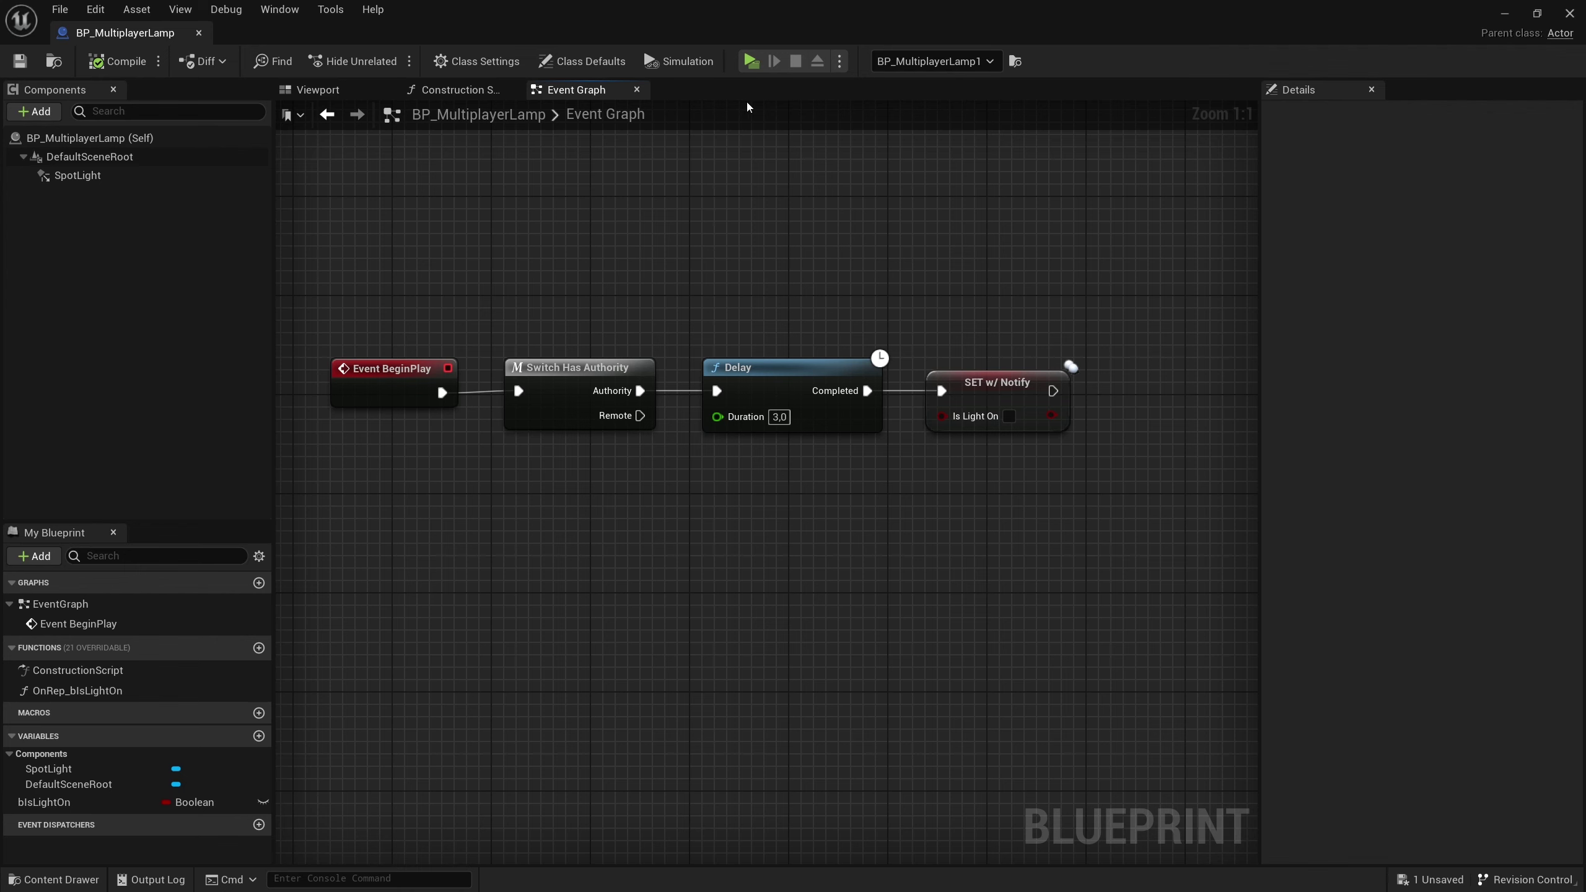
mouse_move(357, 486)
right_mouse_down()
mouse_move(480, 546)
mouse_move(464, 548)
right_mouse_up()
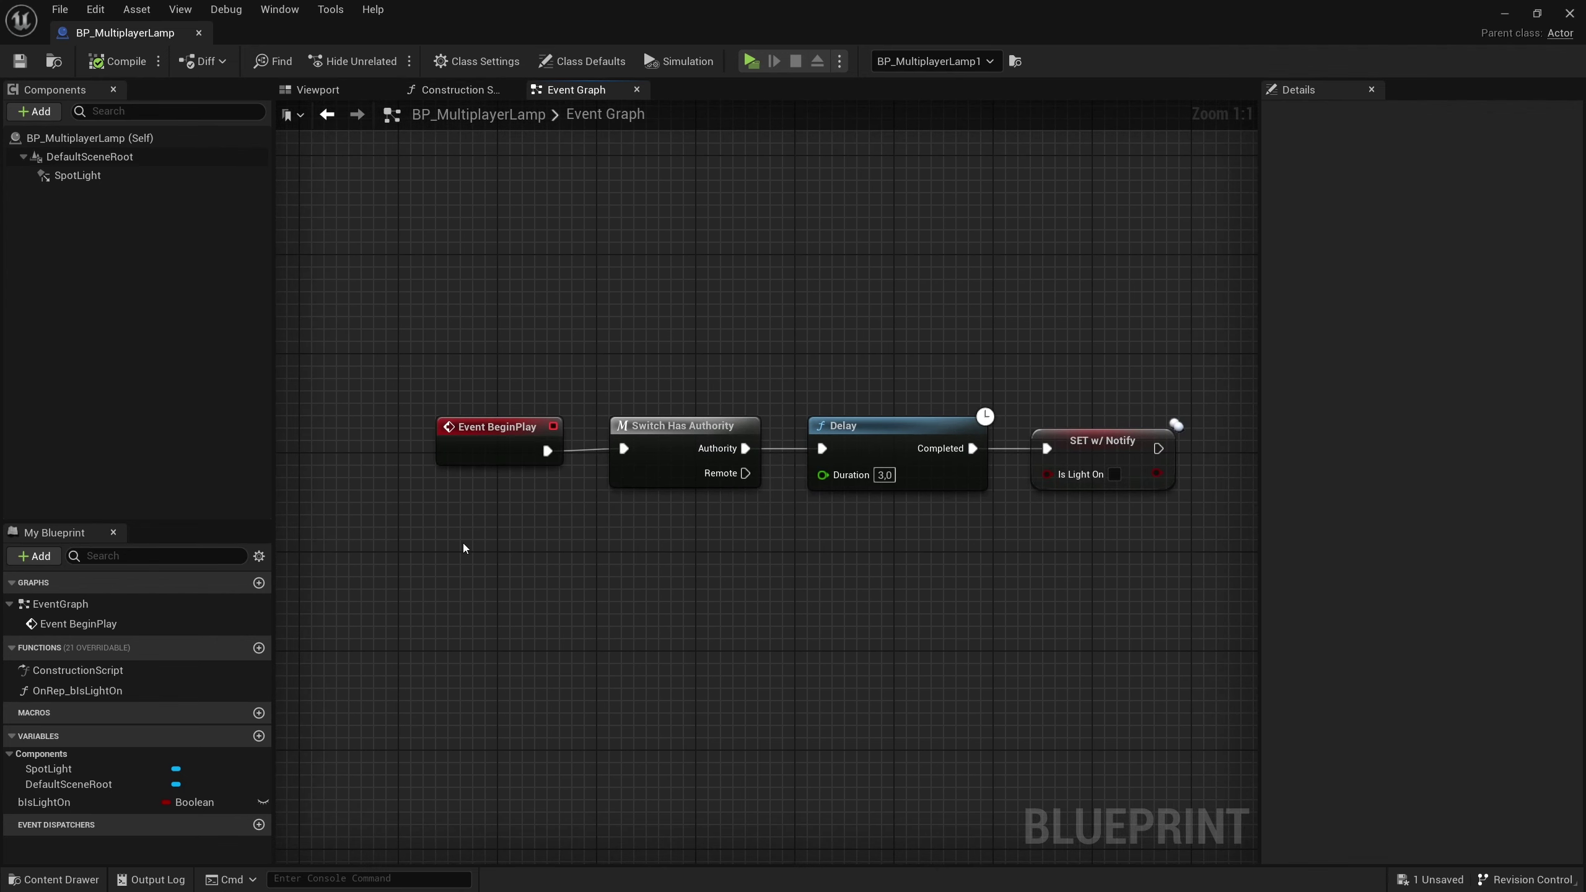